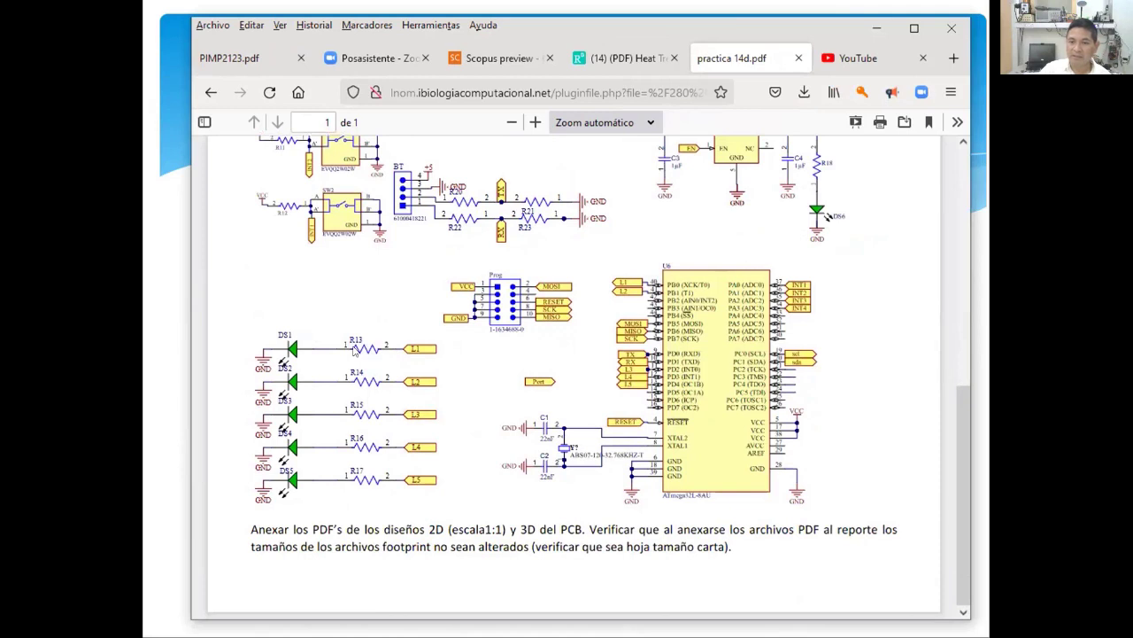
Review the PRACTICA 14 schematic from the microcontroller section back up to the assignment statement
scroll(561, 379, "up", 3)
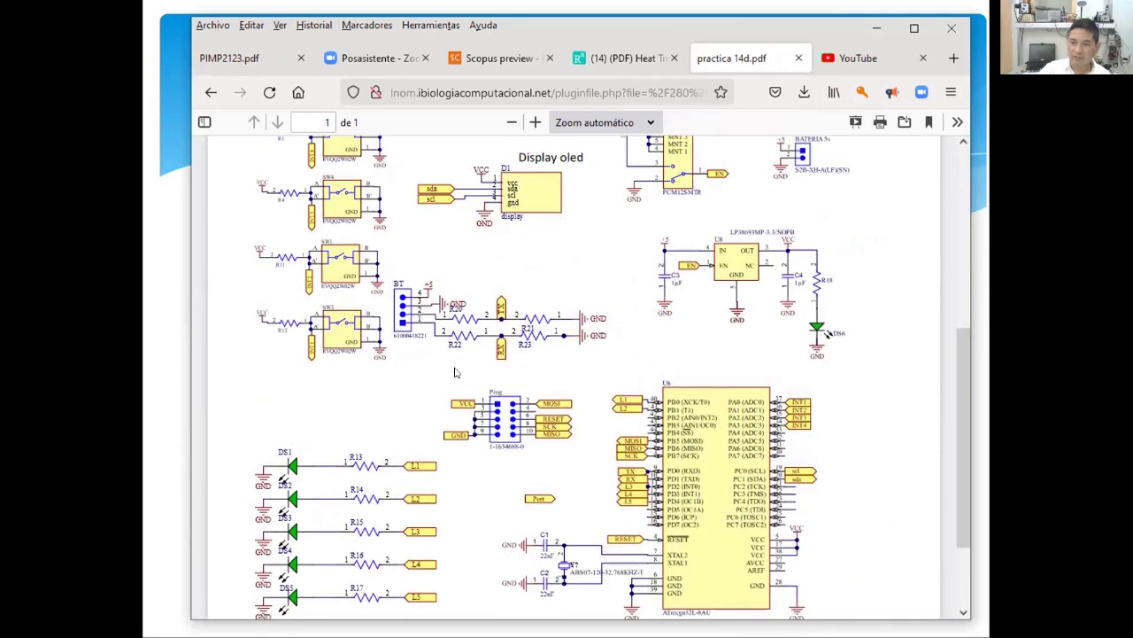
scroll(354, 354, "up", 3)
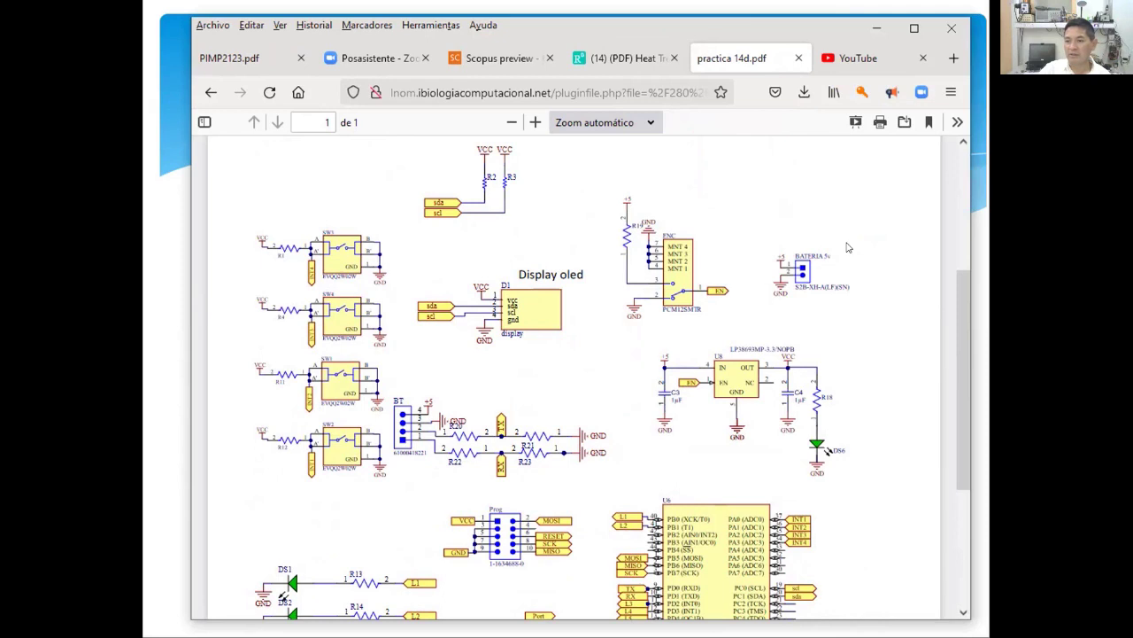
scroll(517, 415, "up", 3)
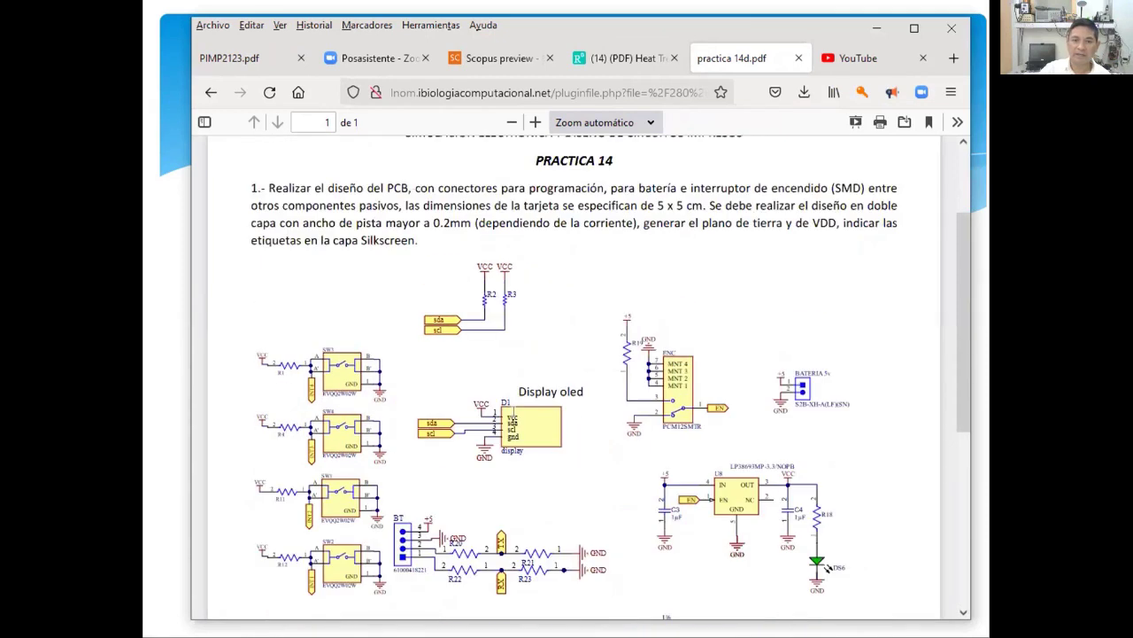
scroll(513, 415, "up", 3)
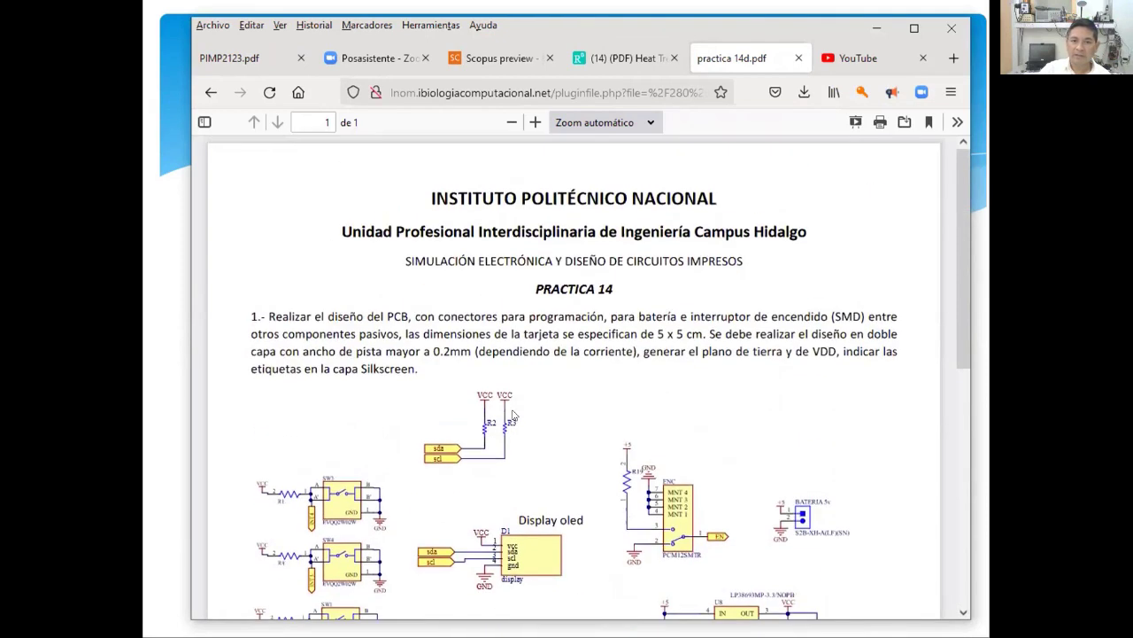
scroll(514, 415, "down", 1)
scroll(645, 334, "up", 1)
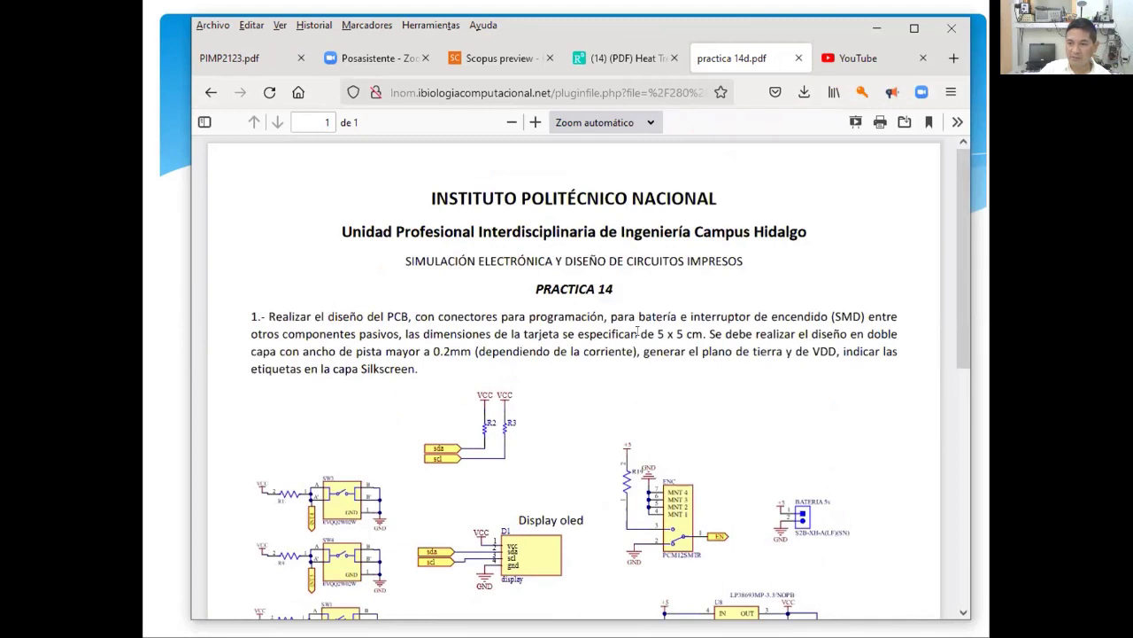
Highlight the assignment's requirements for the 5 x 5 cm board size, the ground and VDD planes, and the Silkscreen labels
left_click_drag(656, 333, 708, 335)
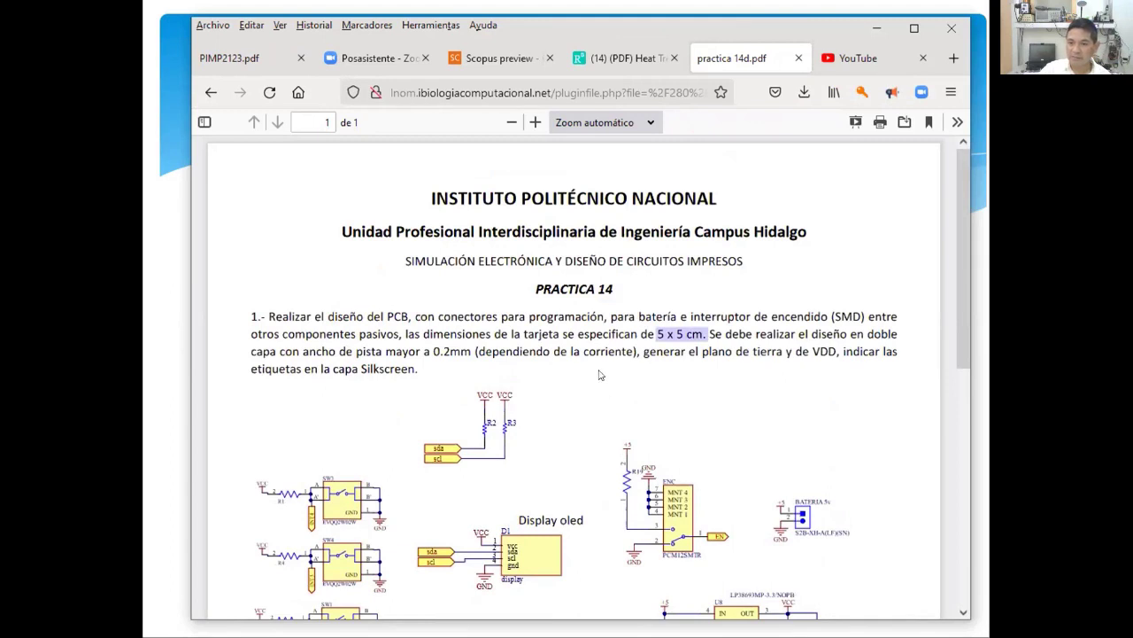
scroll(645, 367, "down", 3)
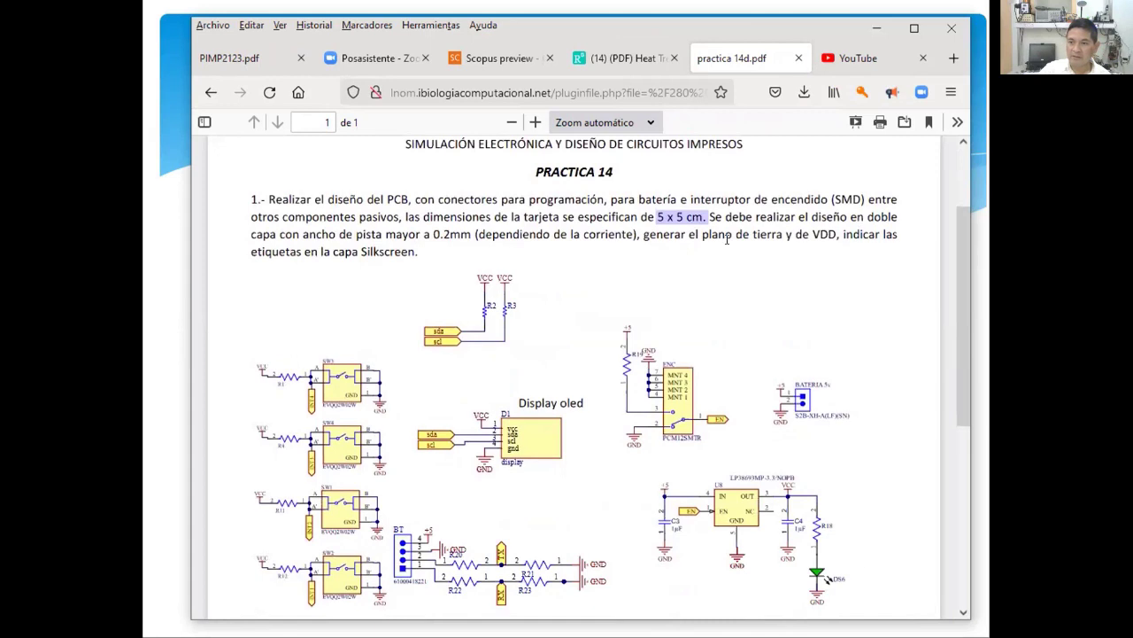
left_click_drag(731, 234, 868, 234)
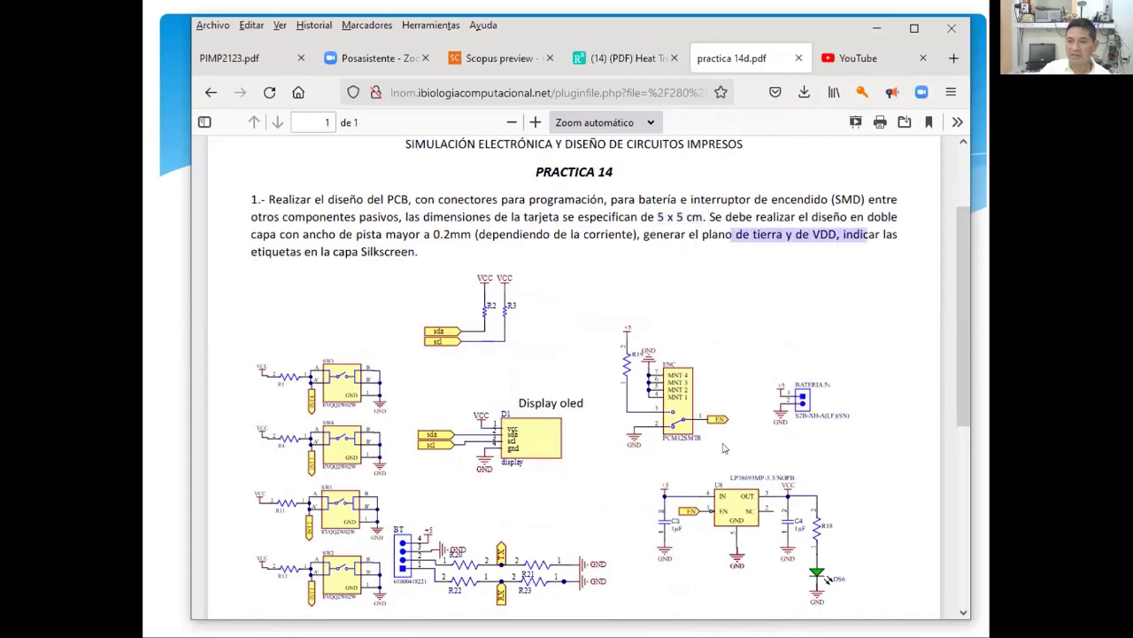
scroll(485, 385, "down", 3)
scroll(354, 292, "up", 3)
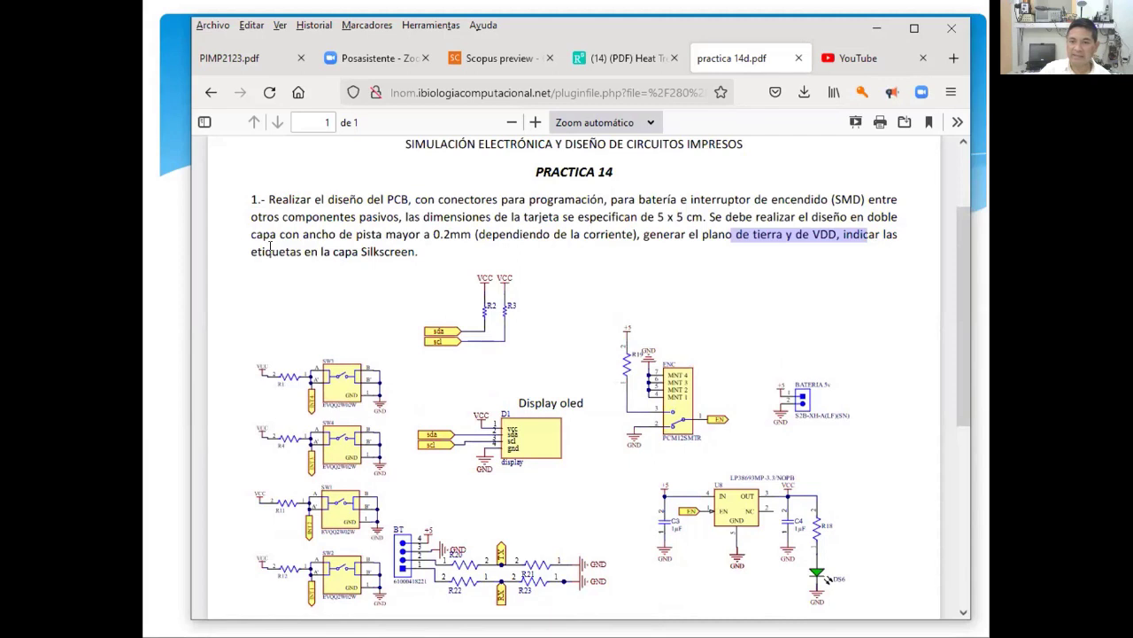
left_click_drag(257, 249, 416, 253)
scroll(408, 449, "down", 9)
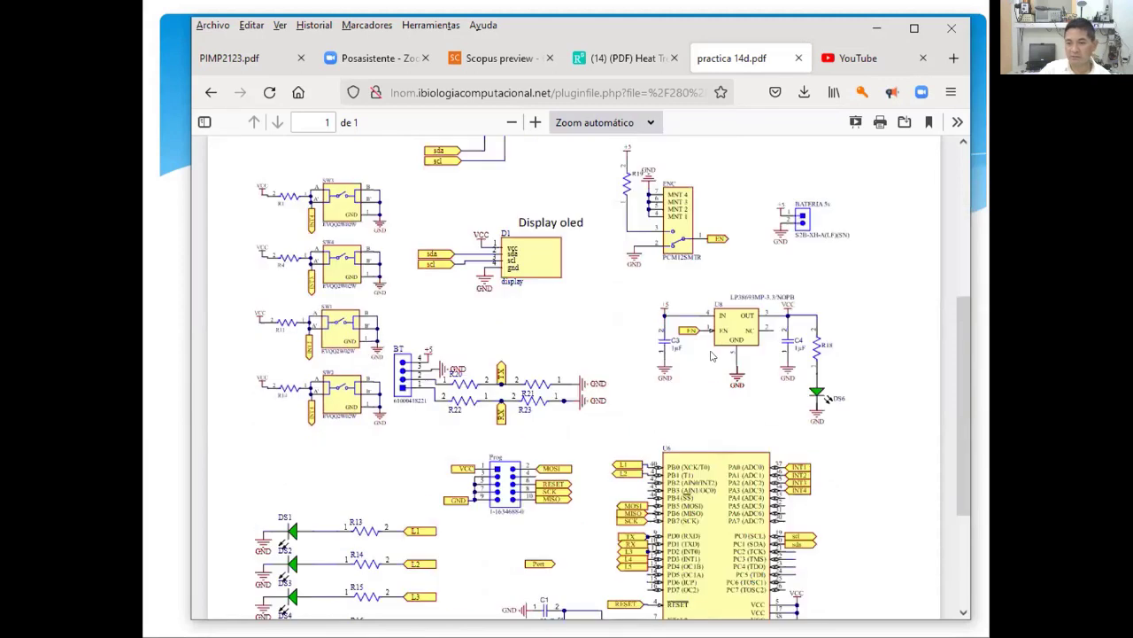
scroll(389, 456, "up", 9)
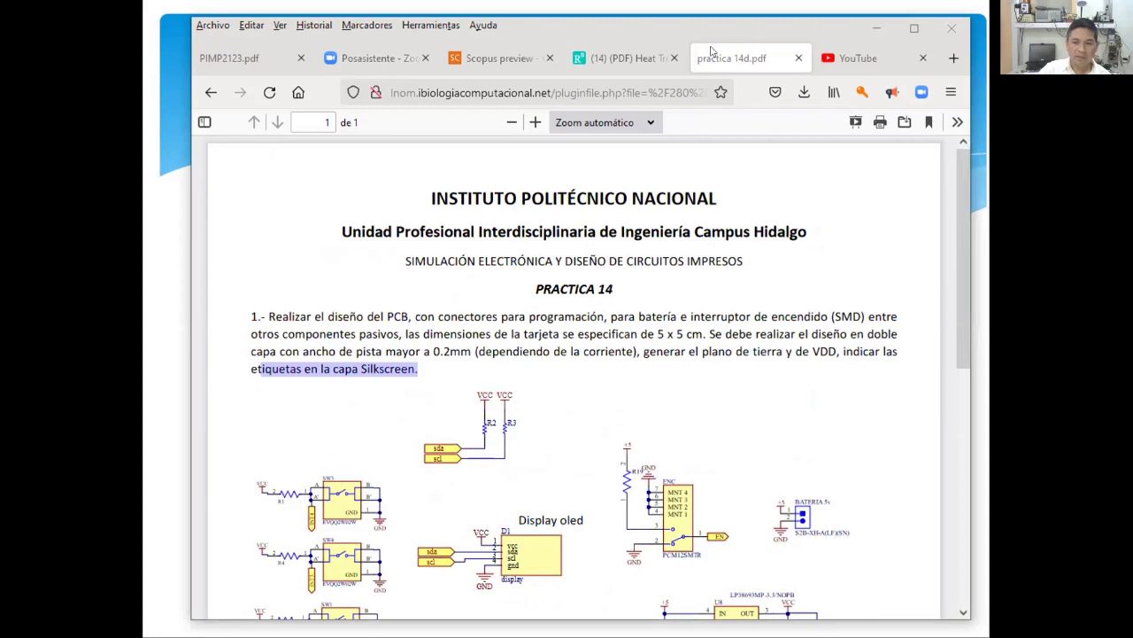
Switch from the assignment PDF to Altium Designer and dismiss the licensing service error dialog
left_click(877, 28)
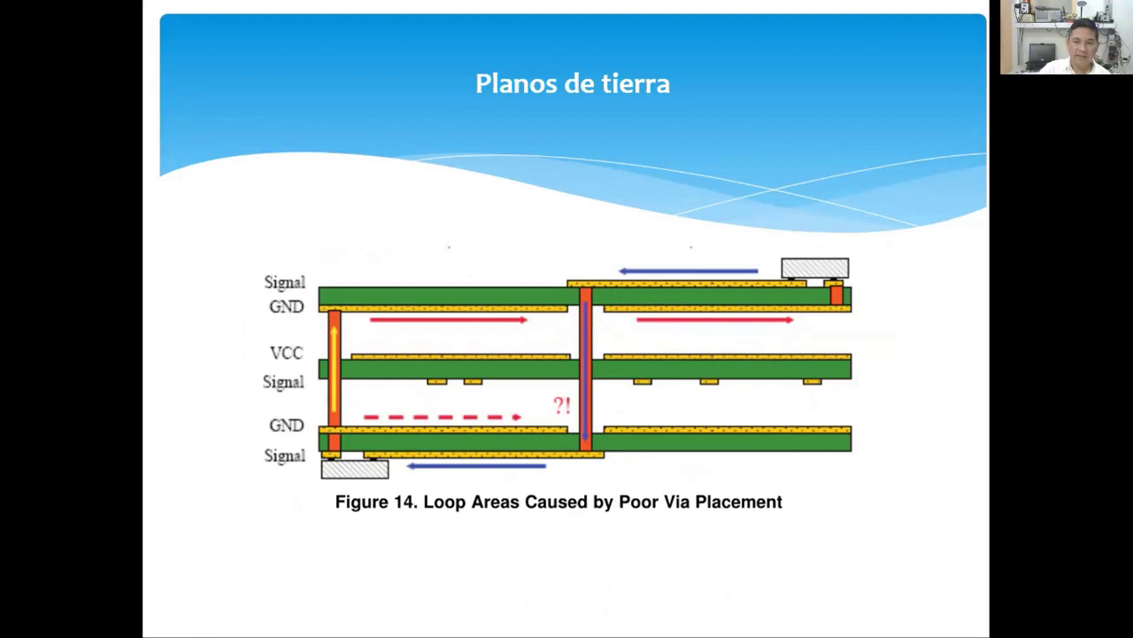
key("alt+Tab")
scroll(462, 424, "down", 3)
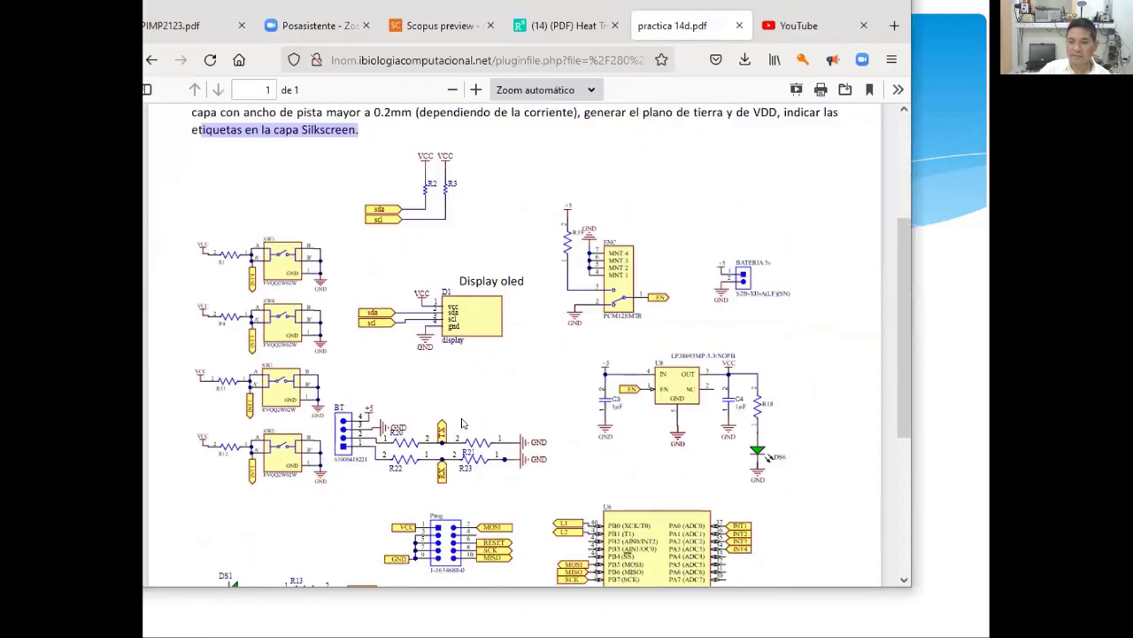
scroll(462, 424, "down", 1)
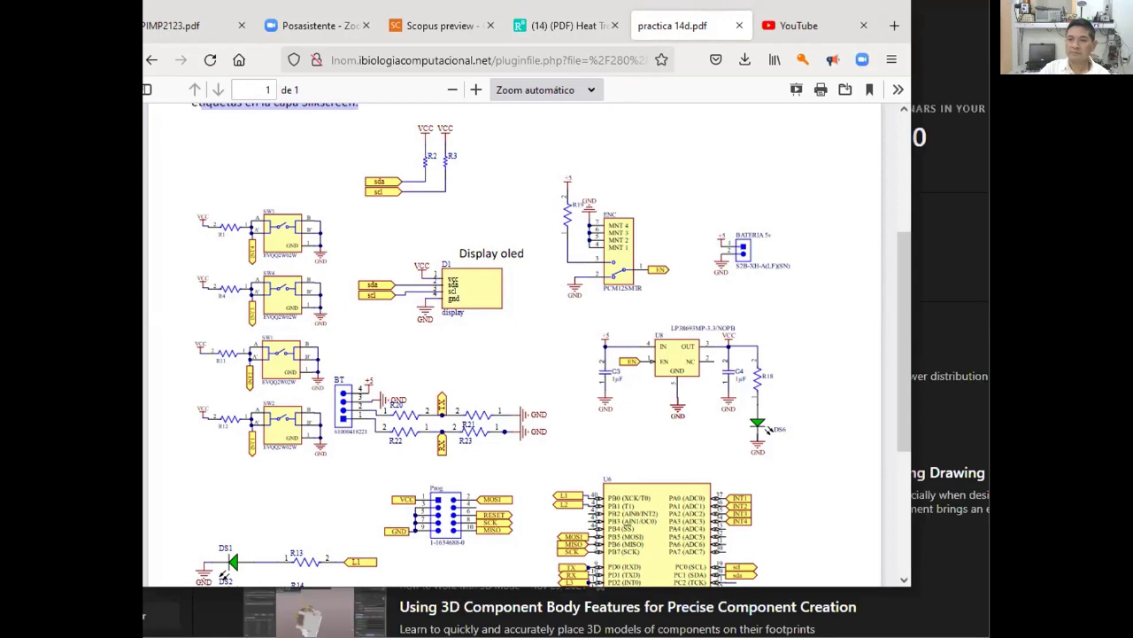
left_click(825, 15)
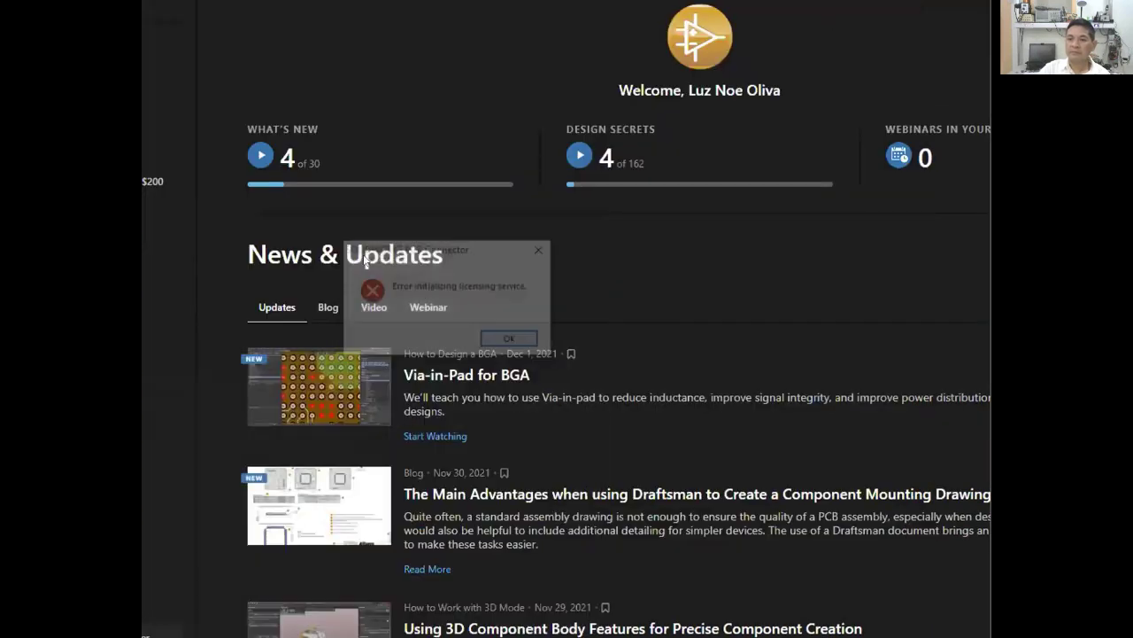
left_click(509, 340)
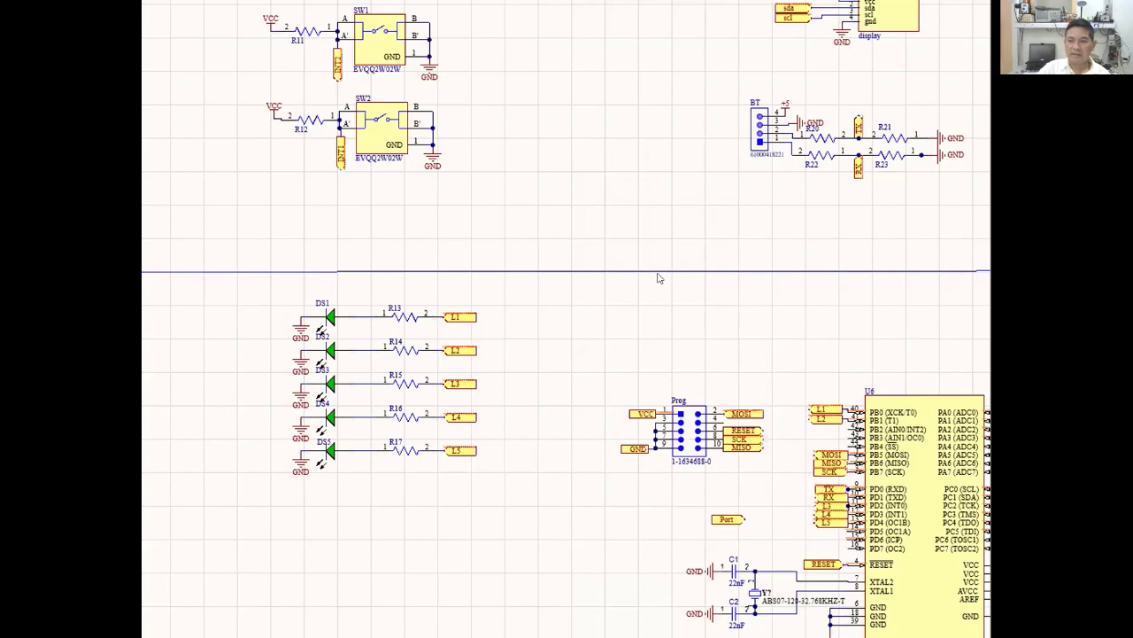
Examine the schematic's LED, push-button, display, Bluetooth connector, power switch and voltage regulator circuits
scroll(903, 575, "down", 2, "ctrl")
scroll(895, 559, "up", 1, "ctrl")
scroll(895, 559, "up", 1, "ctrl")
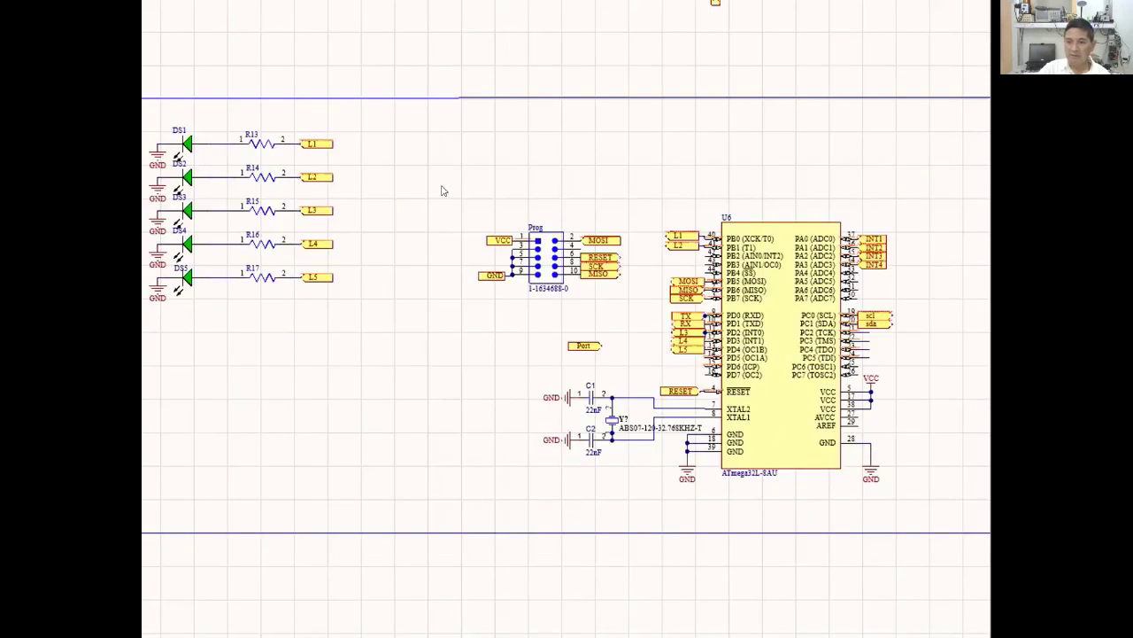
right_click_drag(344, 375, 473, 415)
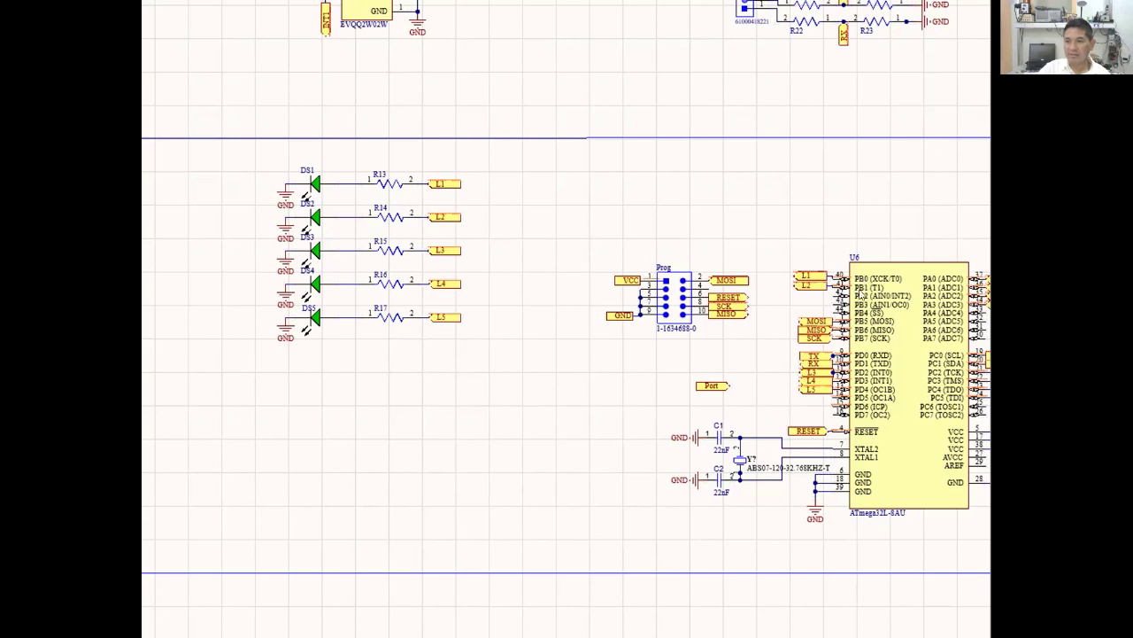
scroll(538, 322, "up", 1)
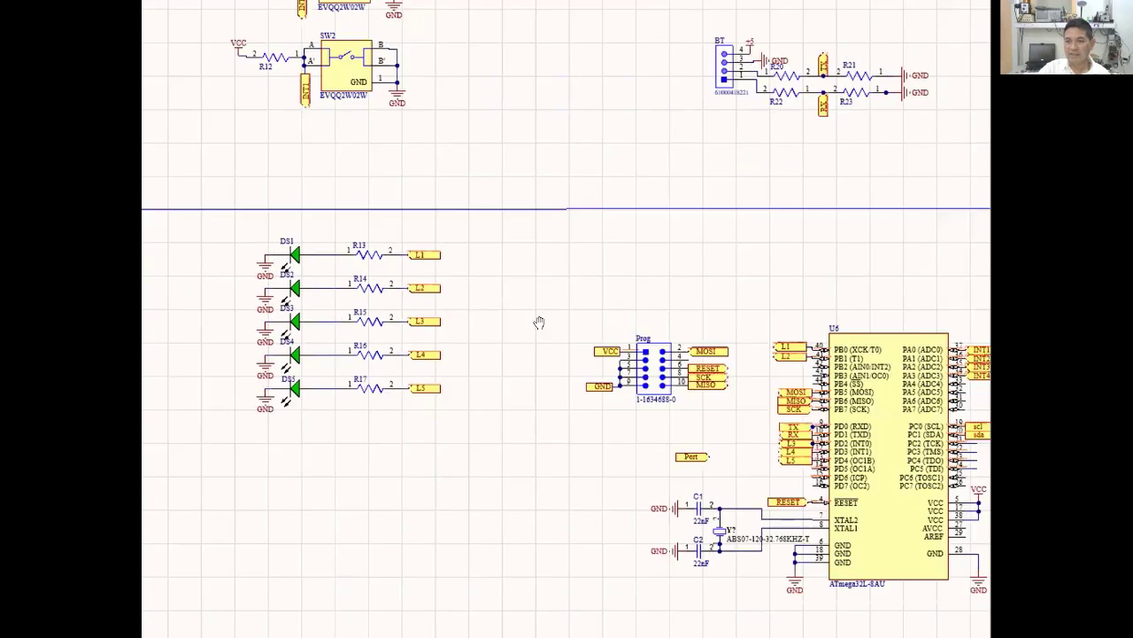
scroll(562, 575, "up", 4)
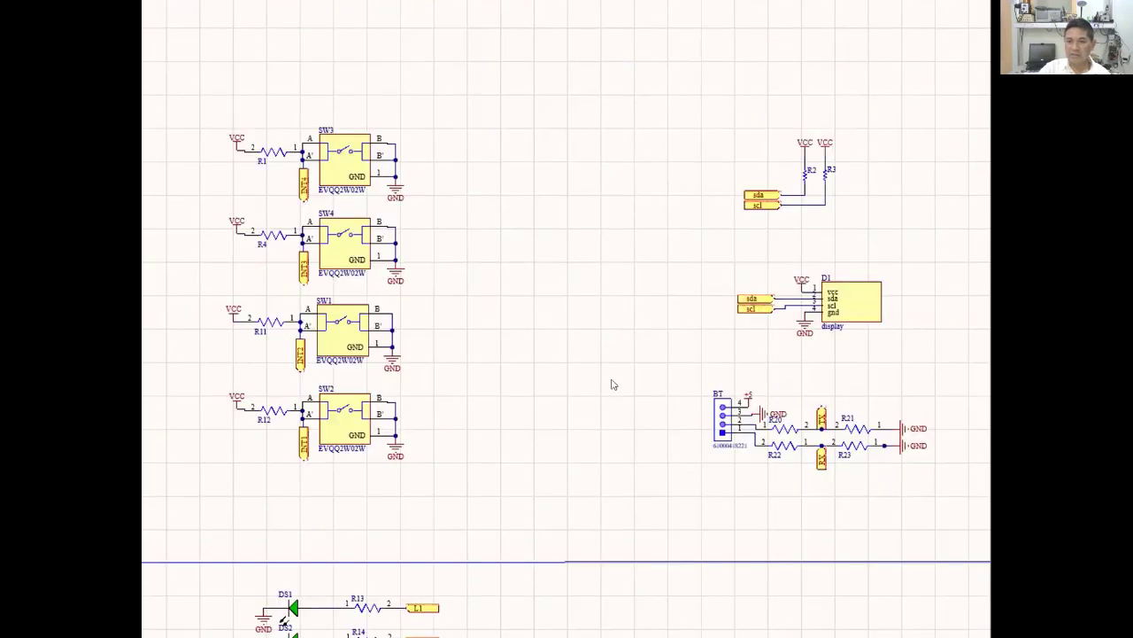
scroll(610, 384, "right", 4, "shift")
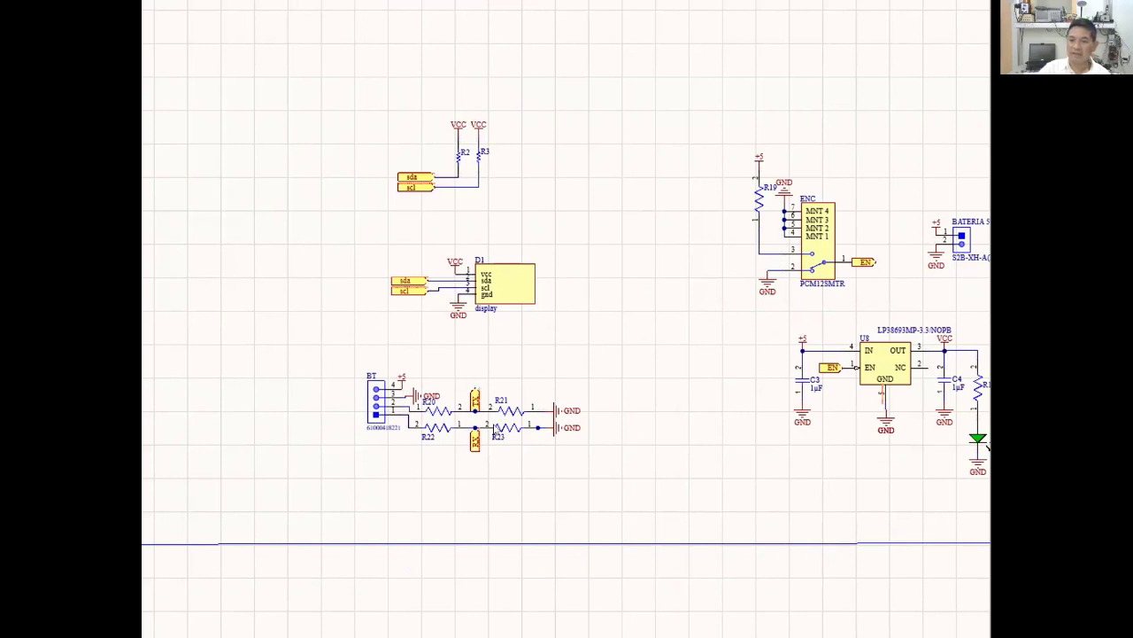
right_click_drag(755, 483, 571, 467)
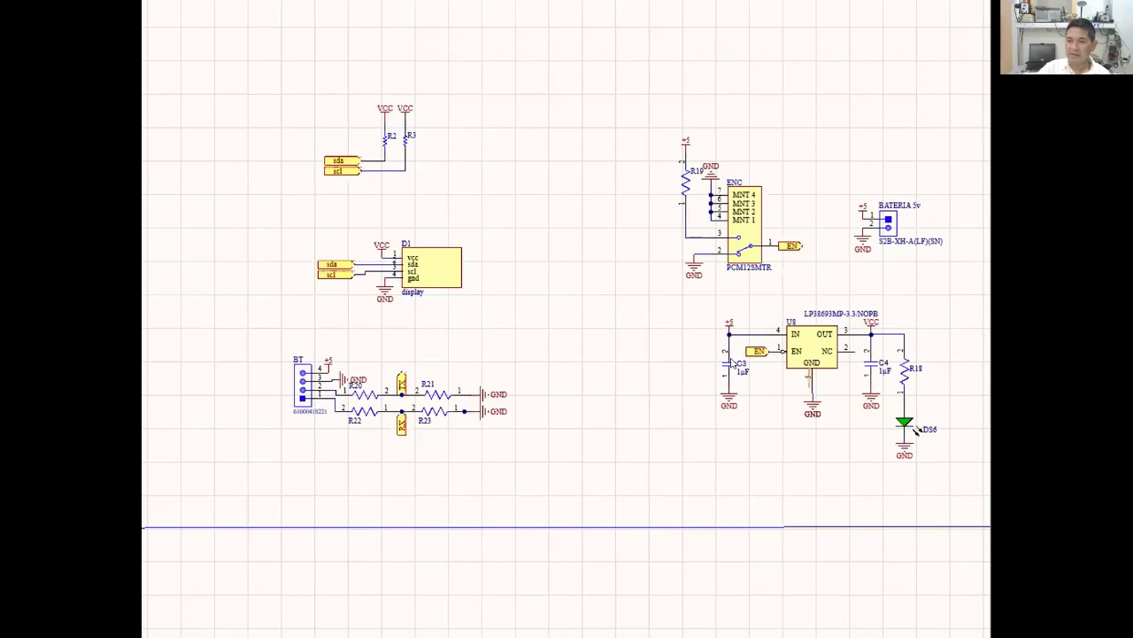
right_click_drag(409, 466, 548, 206)
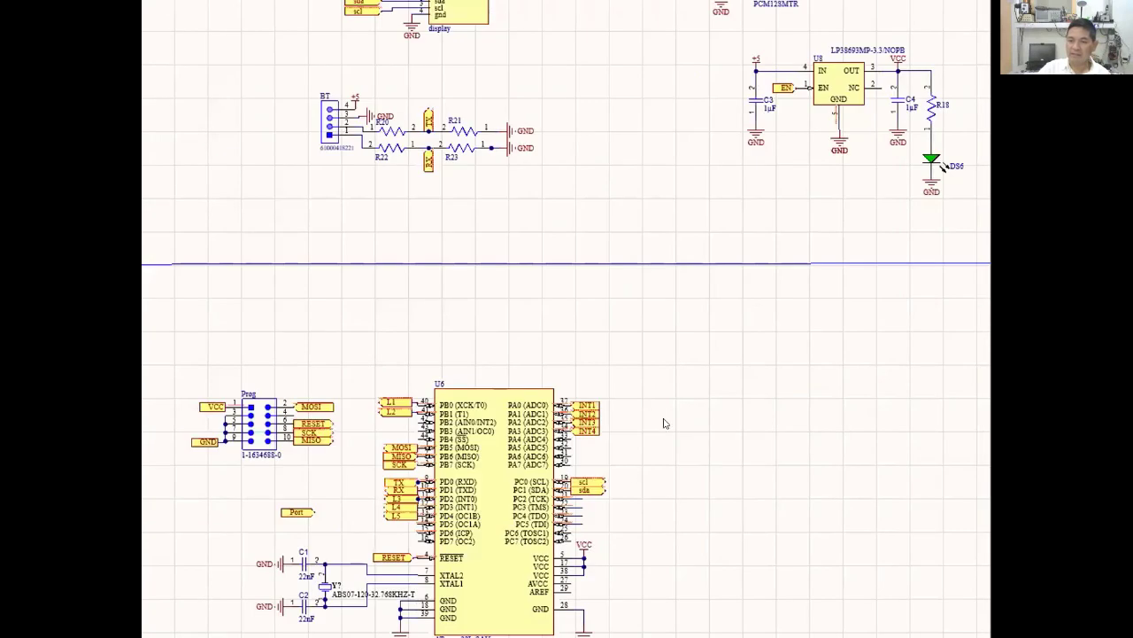
Examine the ATmega32L-8AU connections, its crystal with capacitors C1 and C2, and the Prog header in the schematic
right_click_drag(664, 420, 697, 352)
scroll(485, 606, "up", 3, "ctrl")
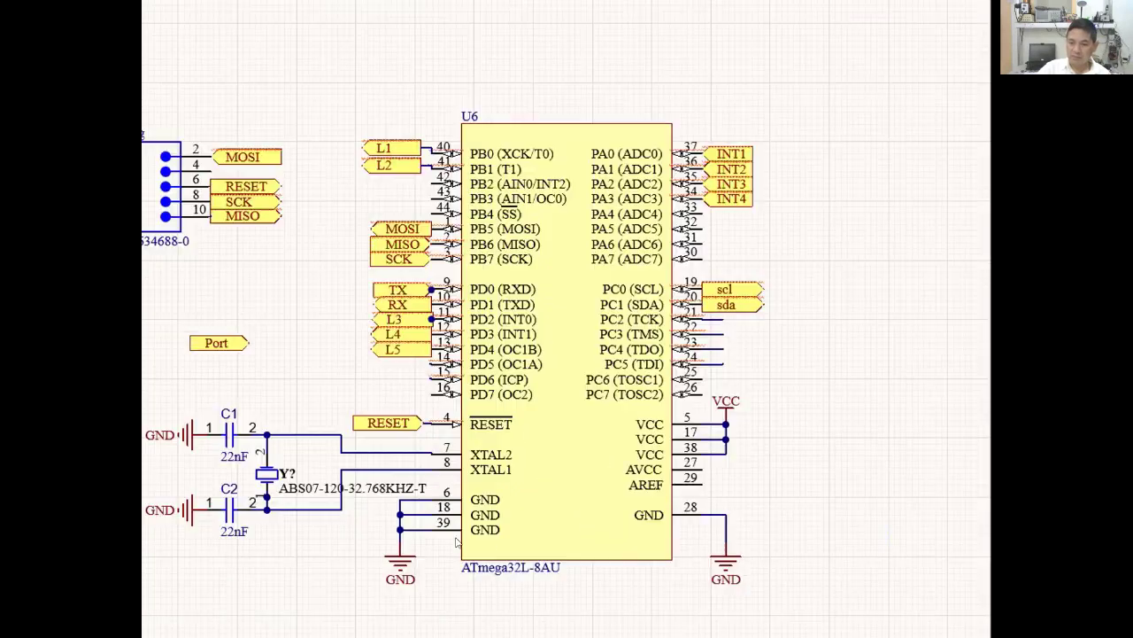
right_click_drag(307, 532, 556, 568)
scroll(555, 568, "up", 3, "ctrl")
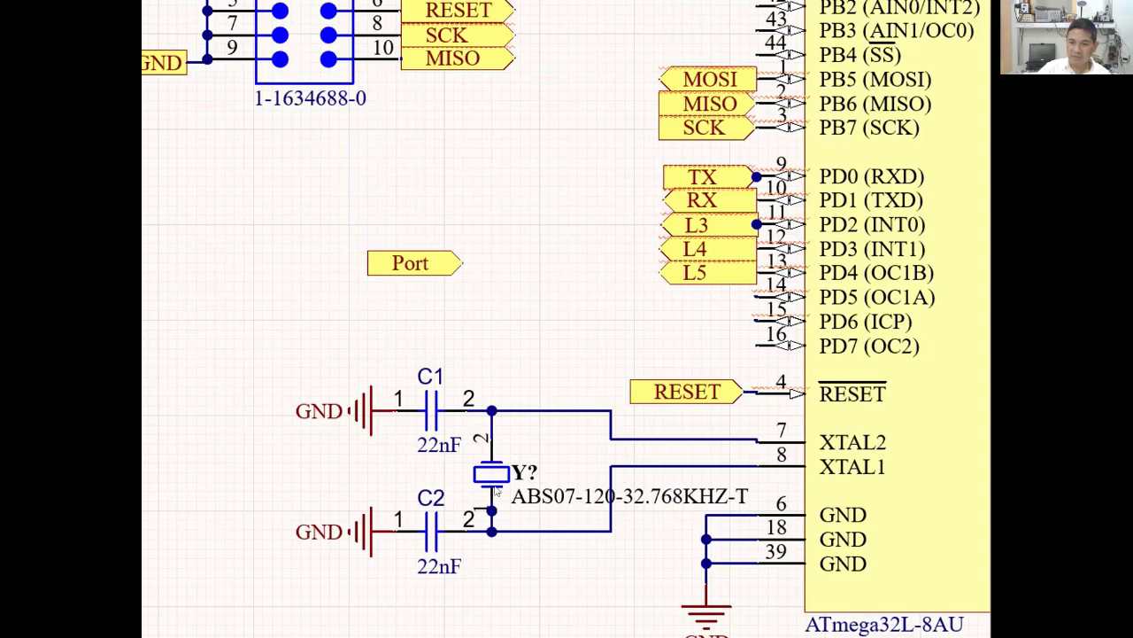
right_click_drag(292, 123, 426, 366)
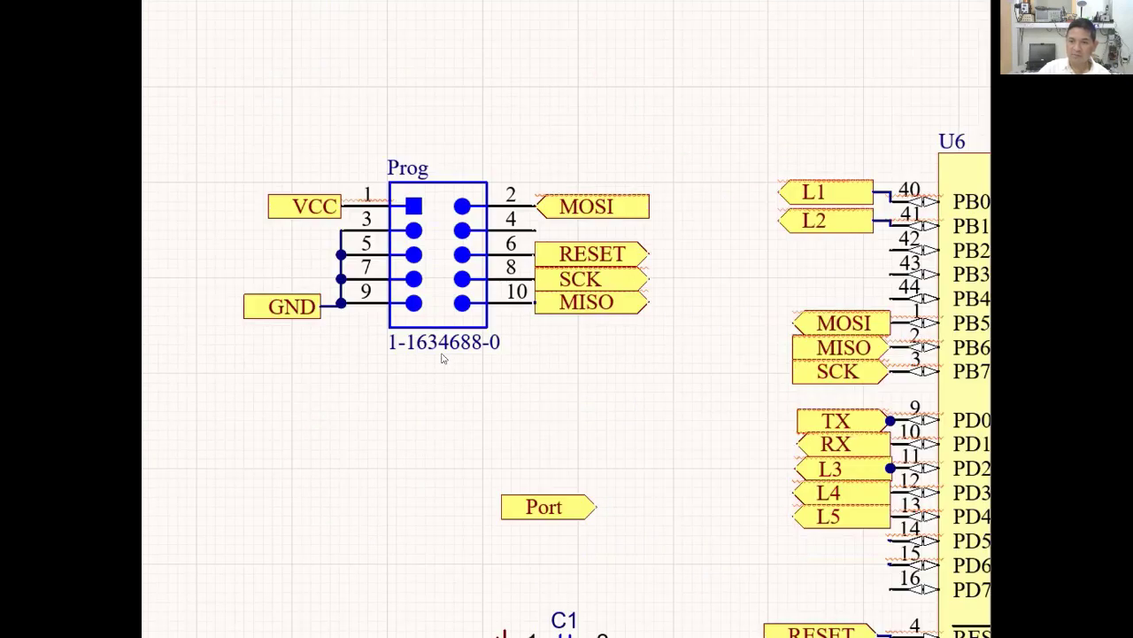
scroll(585, 399, "down", 2, "ctrl")
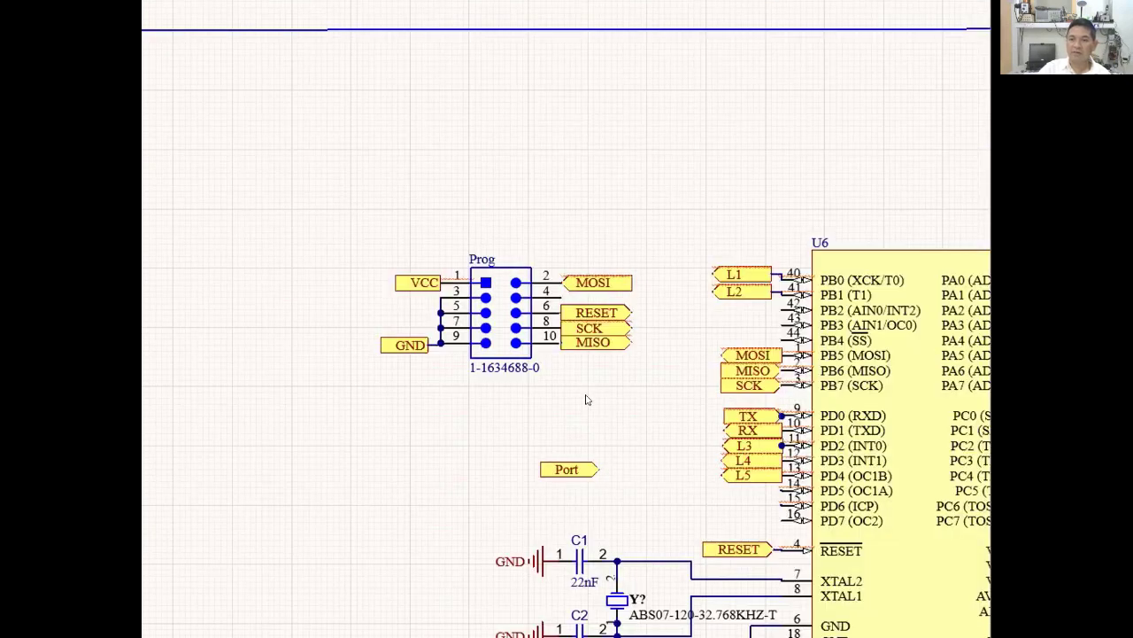
scroll(581, 381, "down", 4, "ctrl")
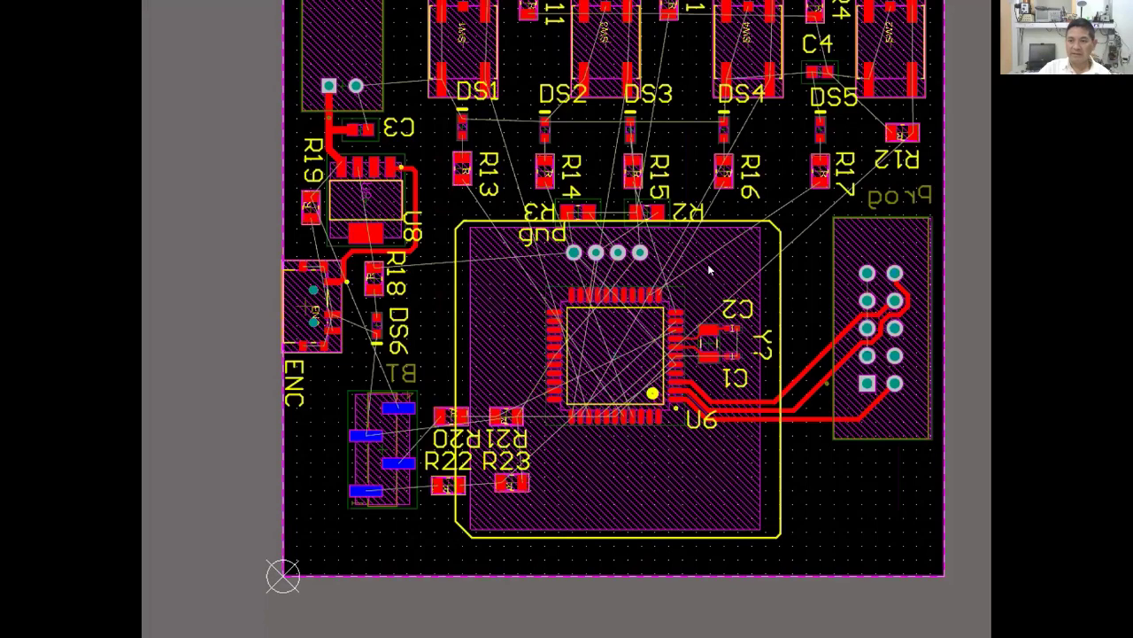
Fit the PCB layout in view and display the whole board in 3D
key("ctrl+Page_Down")
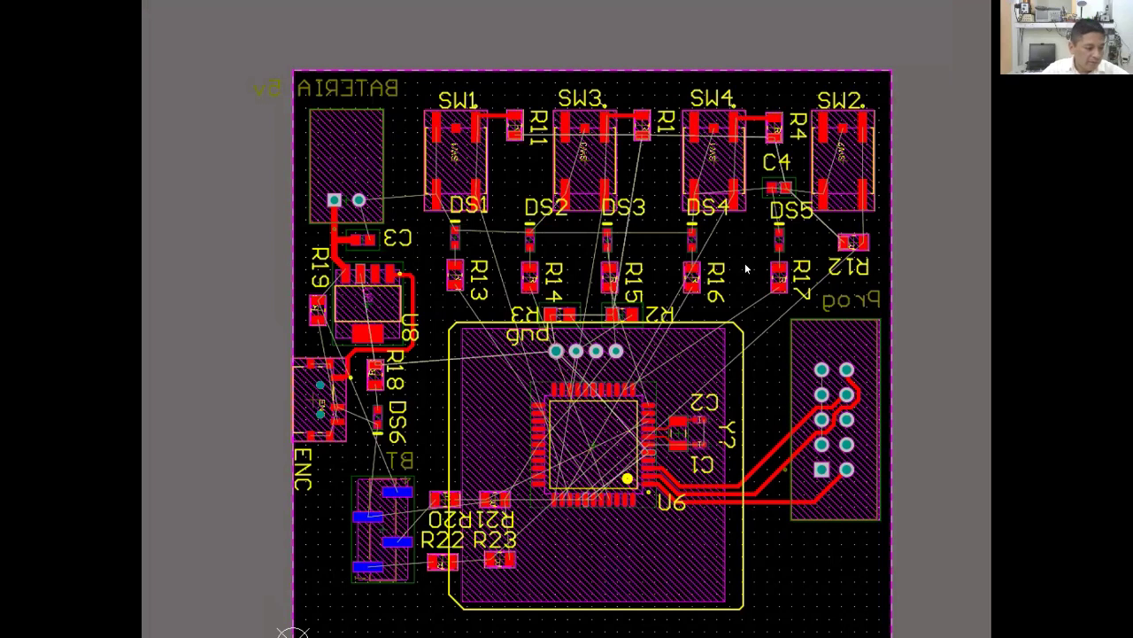
key("3")
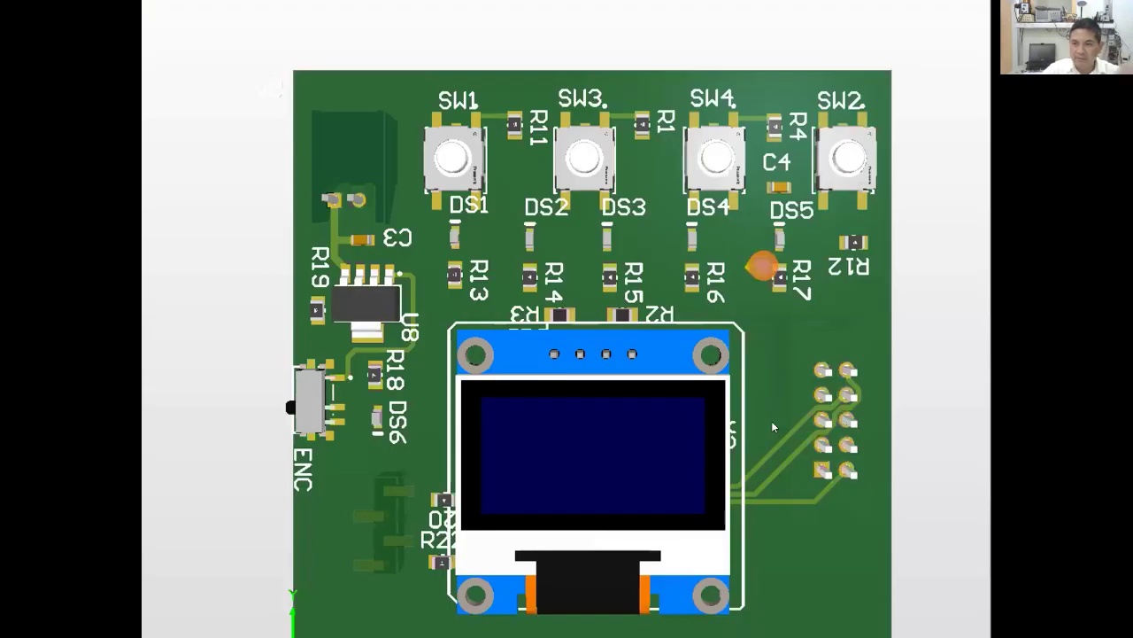
right_click_drag(849, 281, 818, 209)
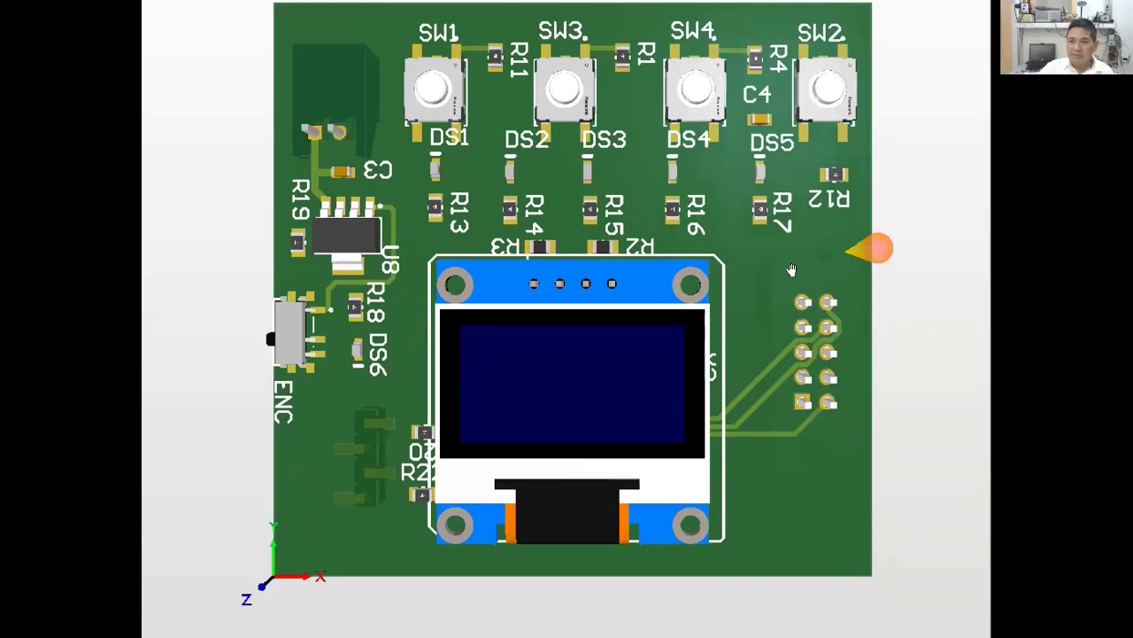
right_click_drag(802, 273, 764, 291)
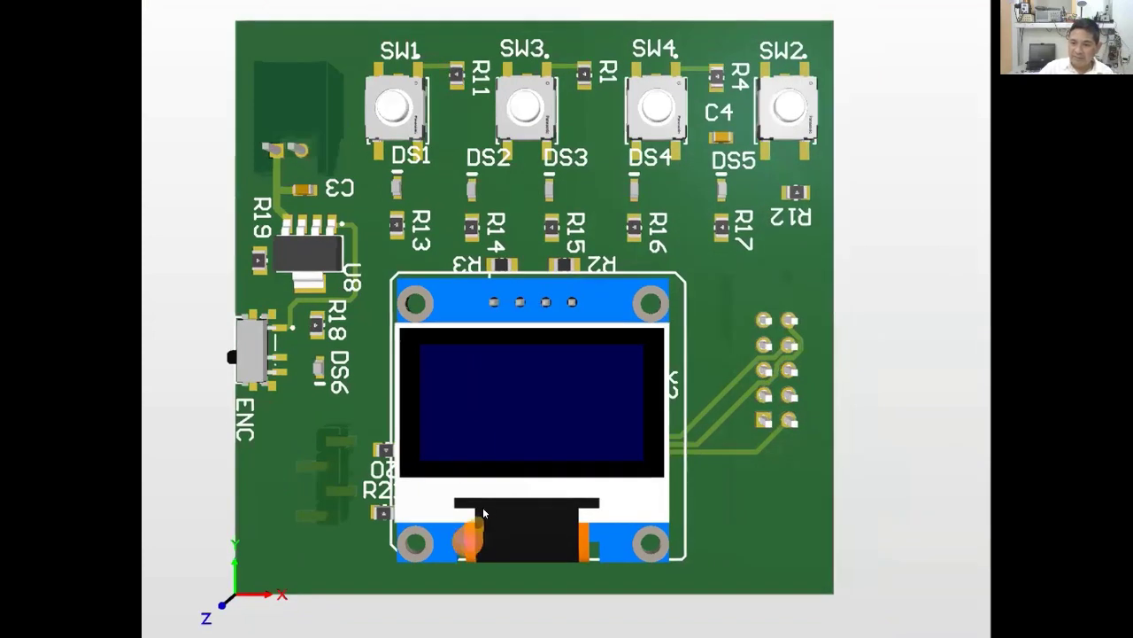
Examine the display, ENC power switch and U8 regulator area on the board's top side in 3D
scroll(463, 521, "up", 1, "ctrl")
scroll(449, 517, "up", 2, "ctrl")
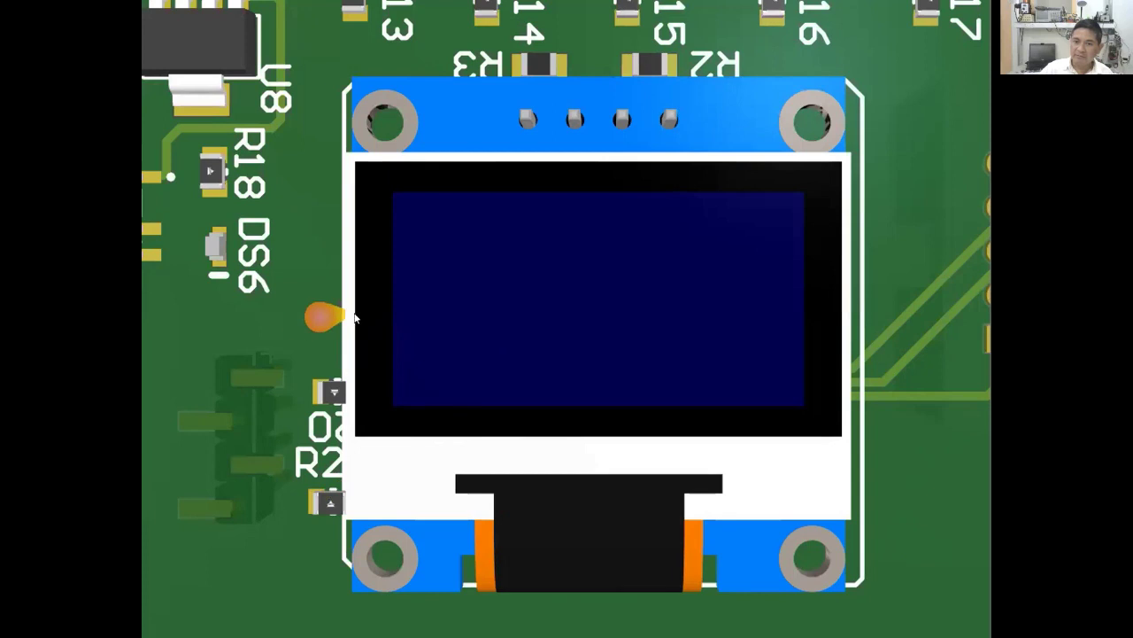
scroll(327, 316, "down", 2, "ctrl")
right_click_drag(504, 351, 527, 351)
scroll(395, 384, "up", 2, "ctrl")
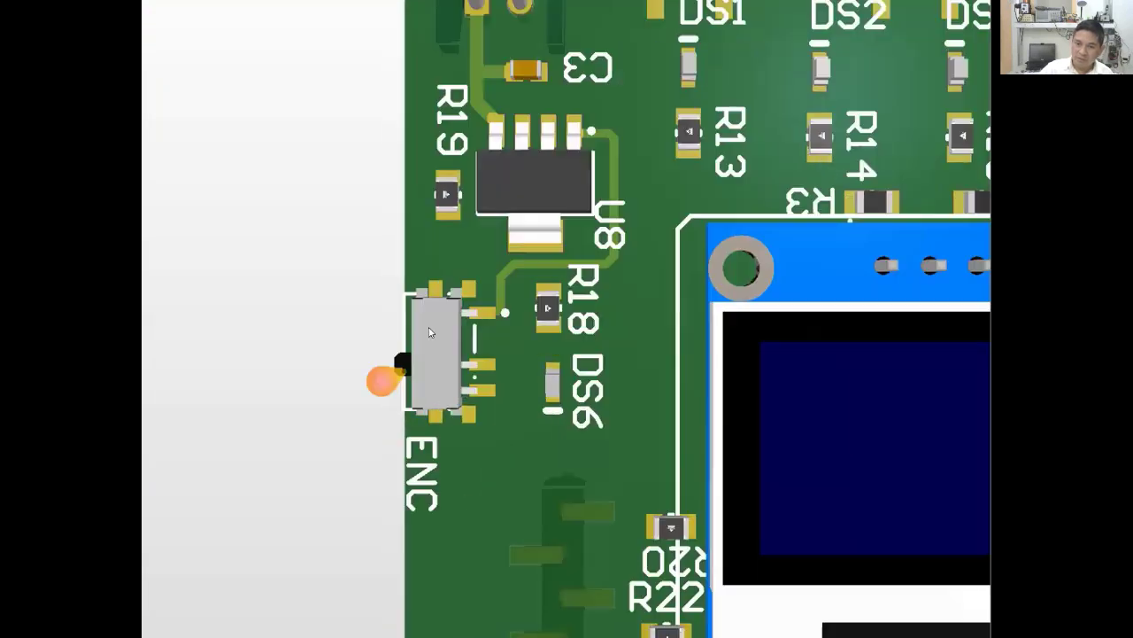
scroll(429, 327, "up", 2, "ctrl")
right_click_drag(645, 273, 644, 475)
right_click_drag(596, 230, 585, 615)
right_click_drag(538, 263, 549, 337)
right_click_drag(766, 496, 427, 460)
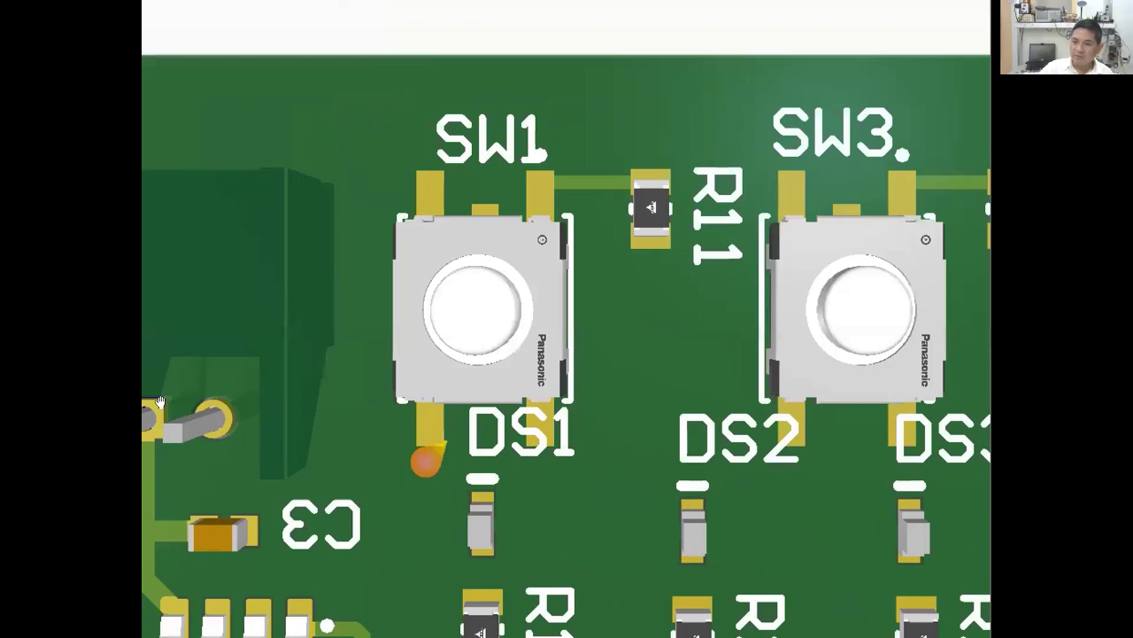
Examine the push buttons SW1 to SW4 and the LEDs with their resistors, ending with a wider view of the 3D board
right_click_drag(820, 269, 536, 217)
right_click_drag(773, 442, 457, 405)
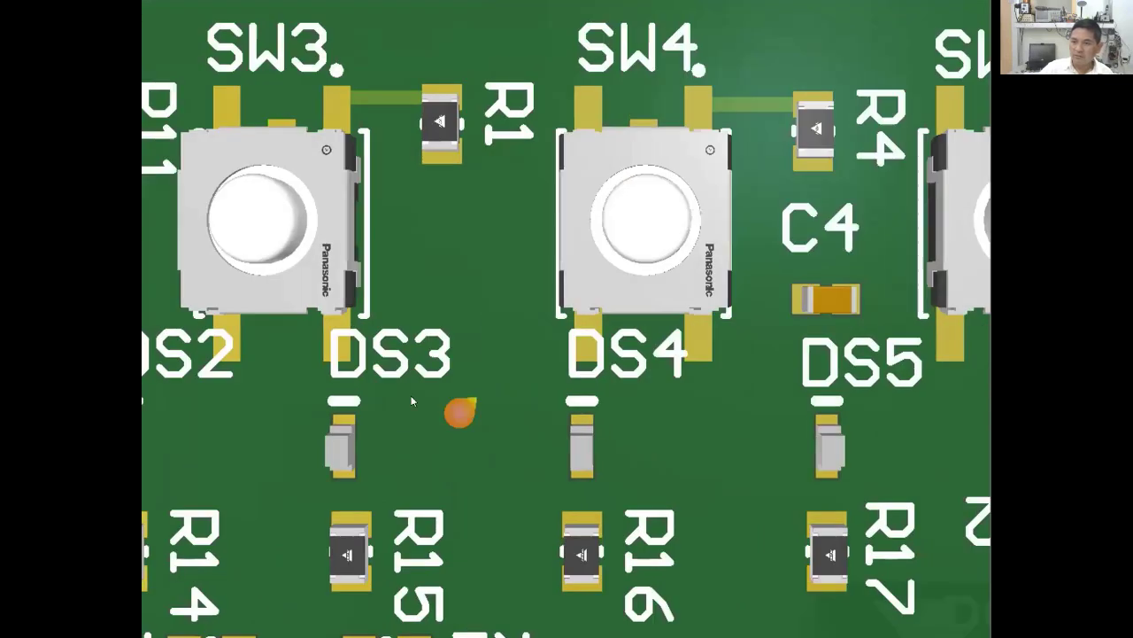
right_click_drag(741, 527, 661, 445)
right_click_drag(503, 374, 507, 372)
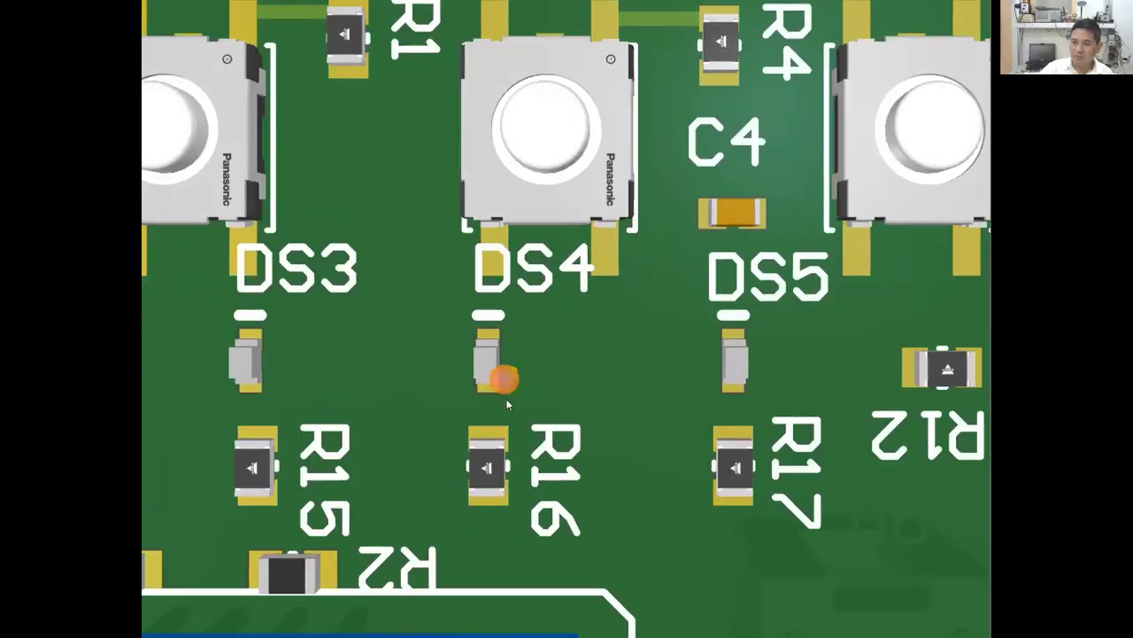
middle_click_drag(508, 428, 507, 471)
right_click_drag(561, 567, 551, 326)
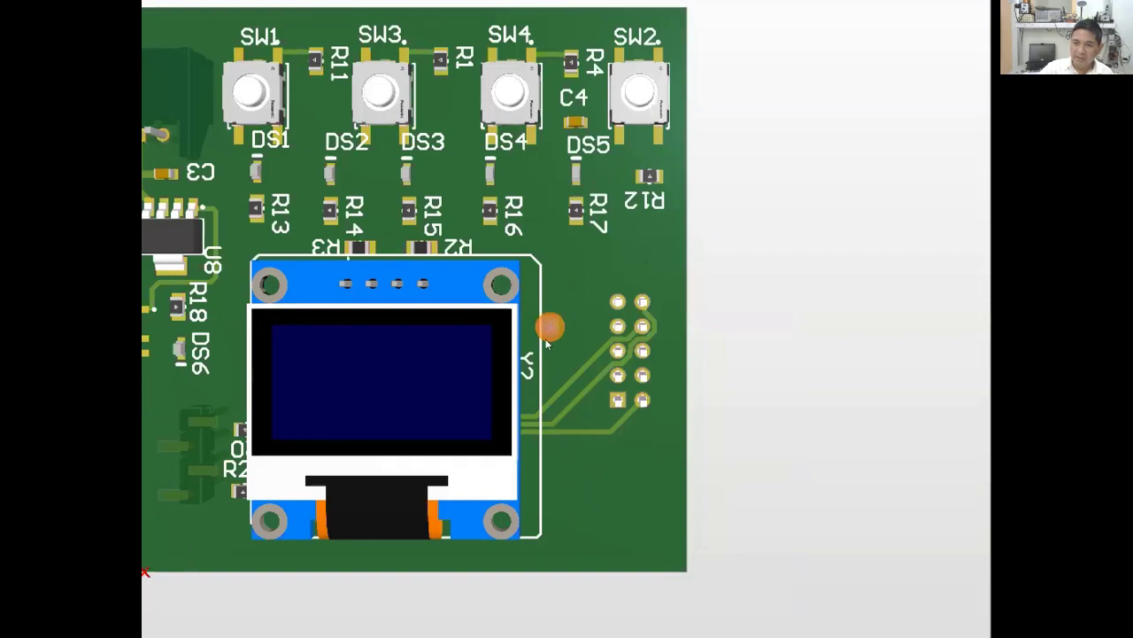
right_click_drag(646, 389, 717, 373)
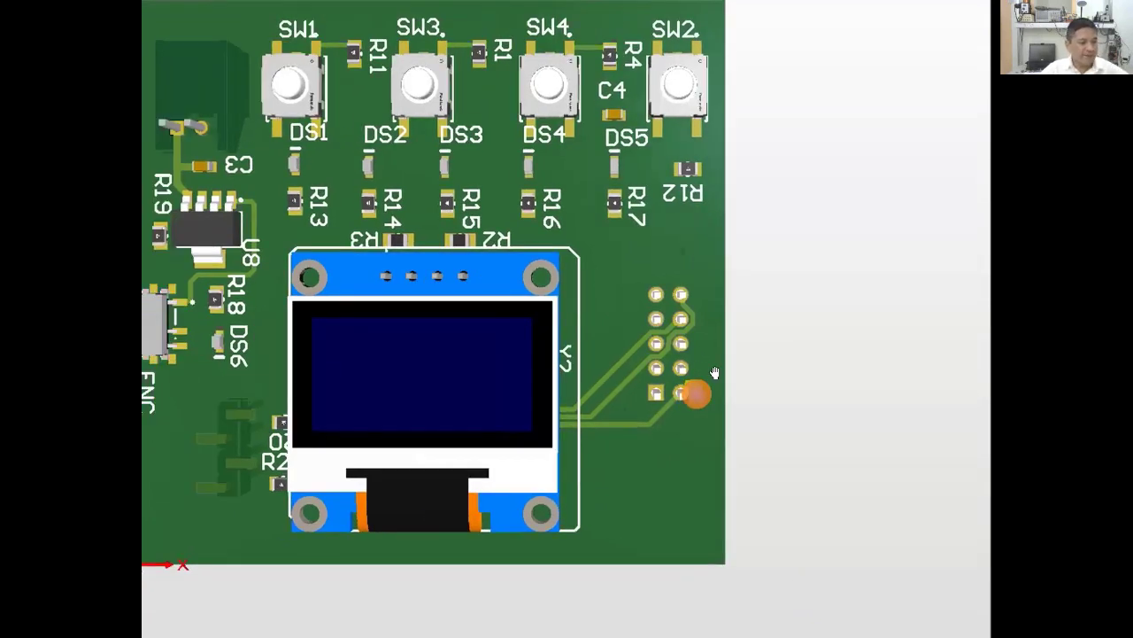
Flip the 3D board to its bottom side and examine the Prog, BATERIA and BT connectors and the display header
key("v")
key("b")
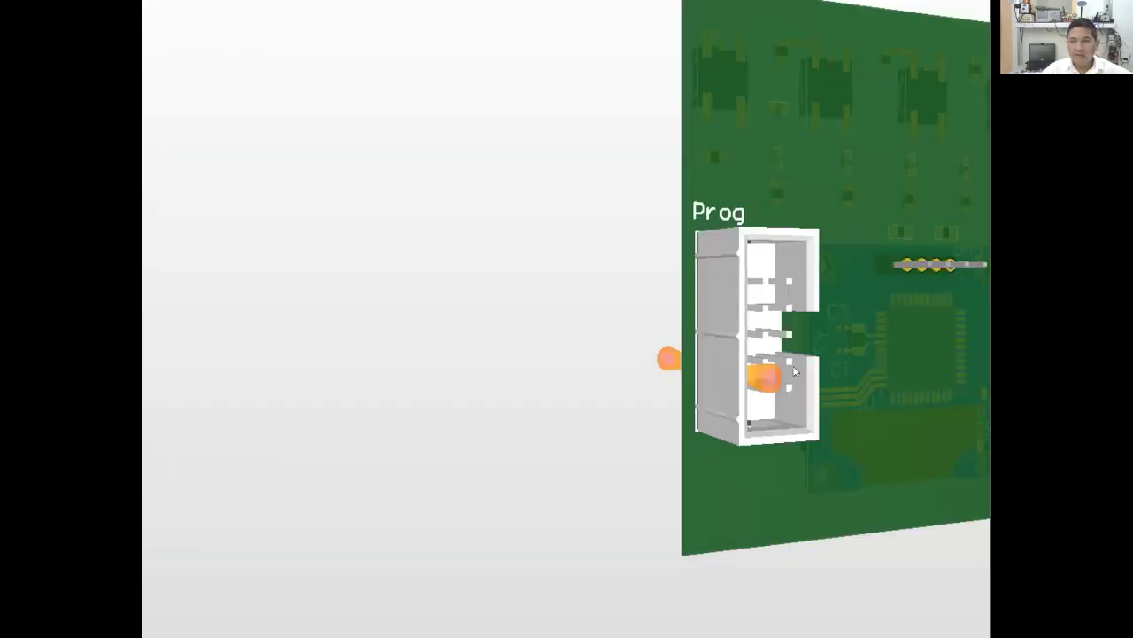
right_click_drag(369, 333, 427, 345)
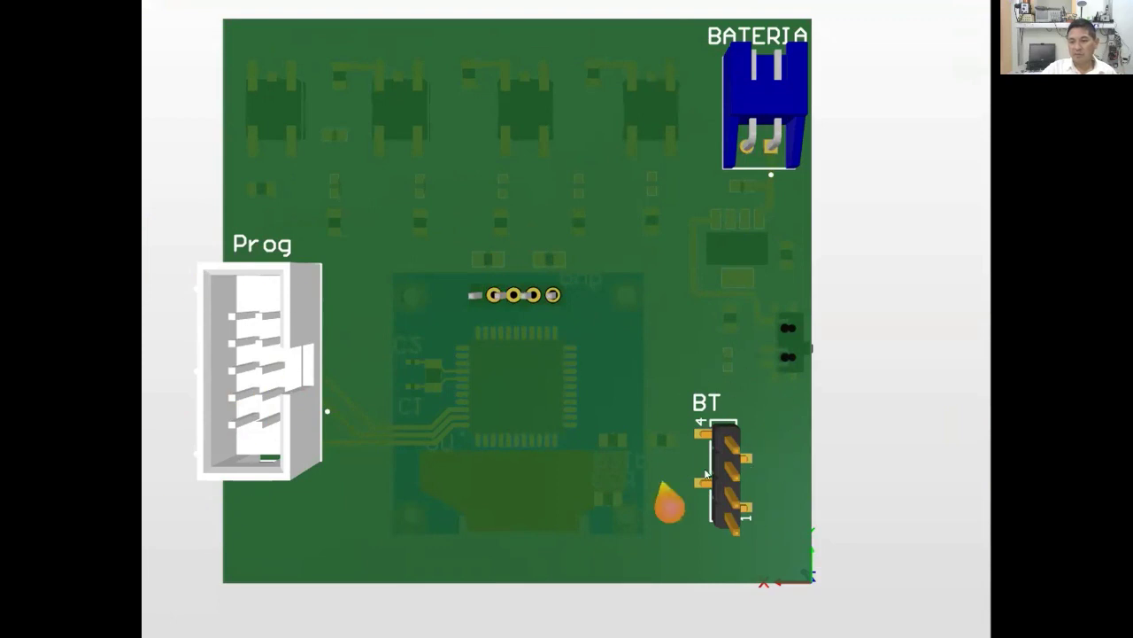
right_click_drag(659, 282, 646, 426)
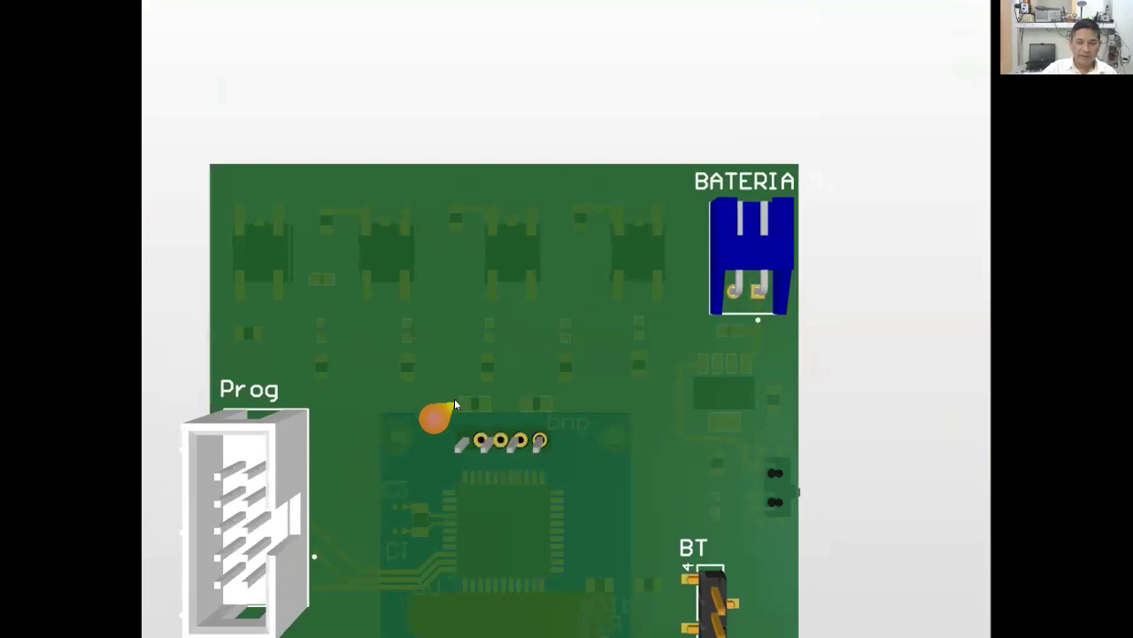
scroll(454, 398, "down", 2, "ctrl")
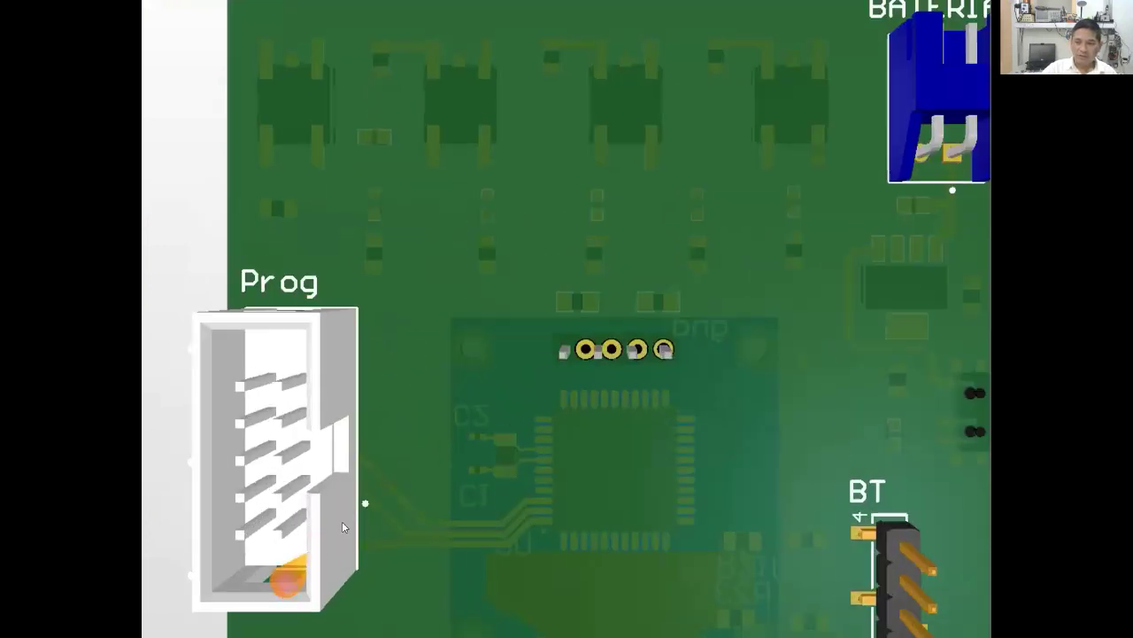
scroll(366, 499, "down", 1)
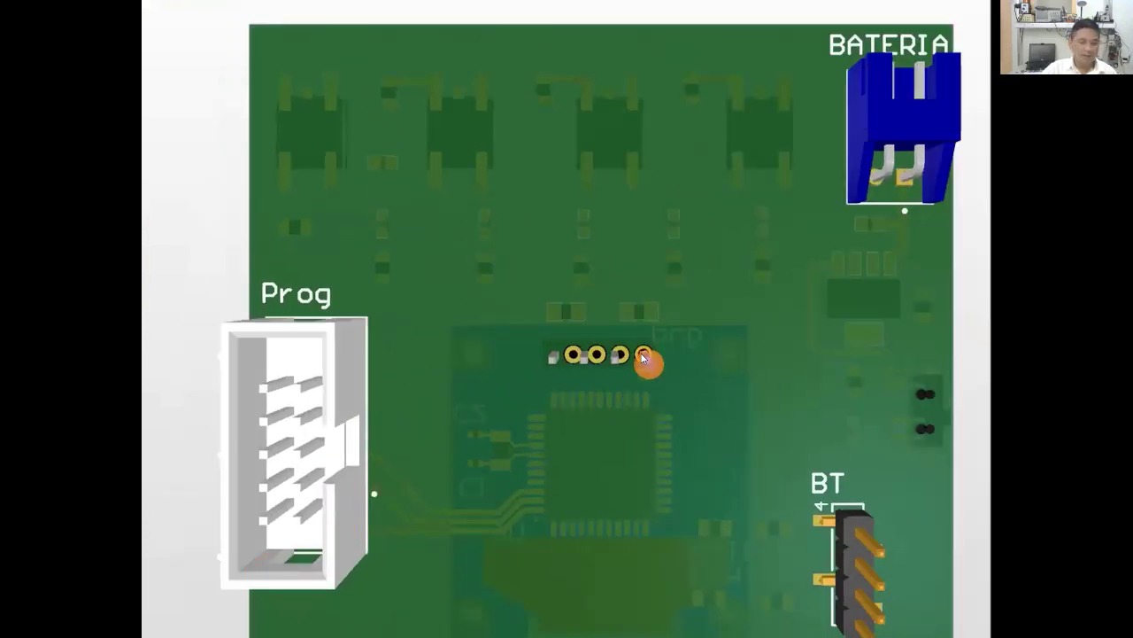
Turn the 3D board back to a straight view of its top side and look over the component placement
right_click_drag(646, 362, 873, 440, "shift")
key("0")
scroll(757, 432, "up", 1)
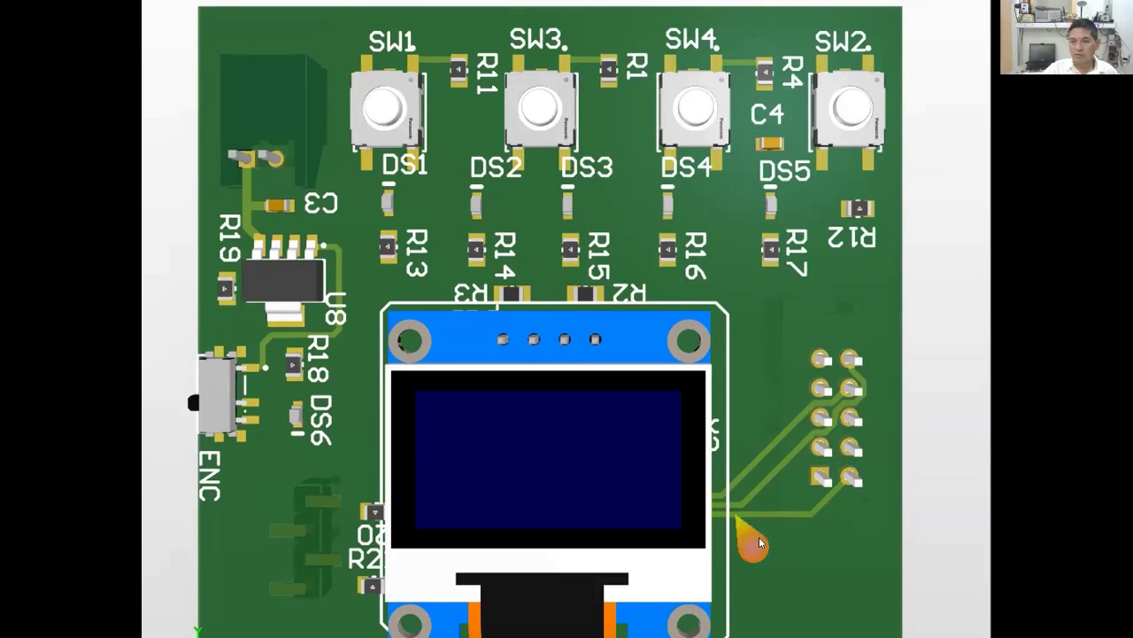
scroll(819, 455, "down", 2)
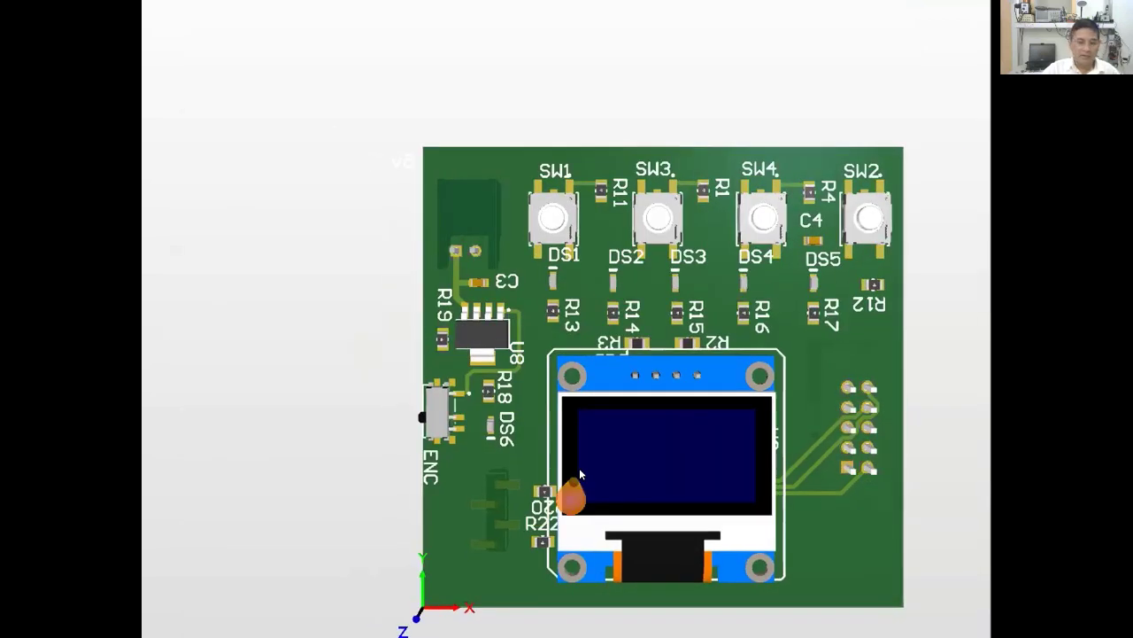
scroll(587, 485, "up", 2)
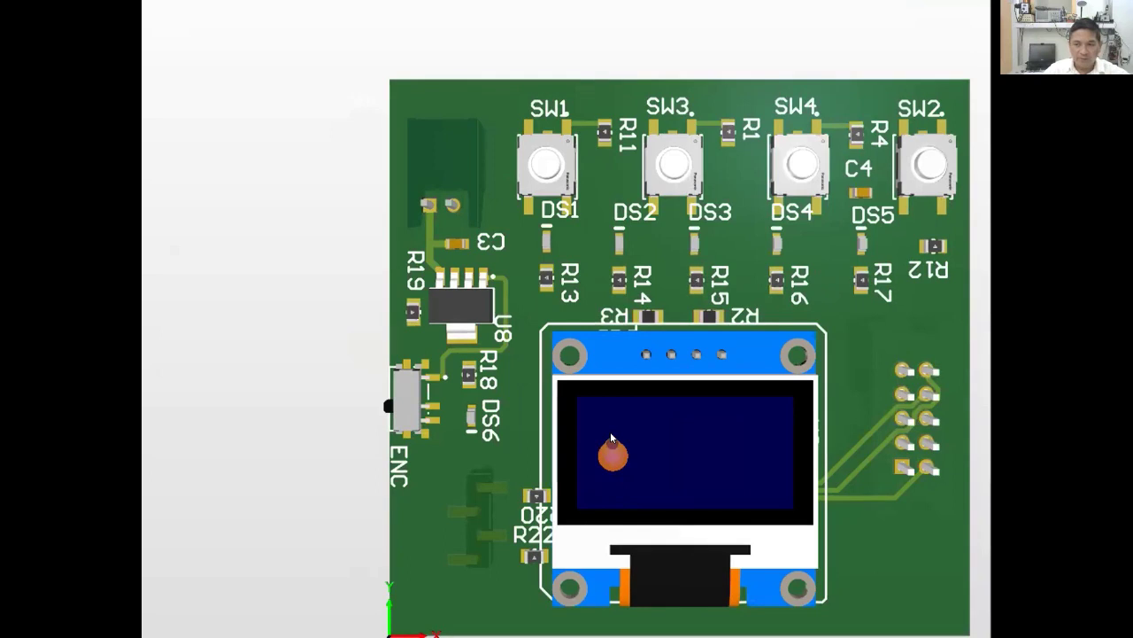
Show the PCB layout in 2D and examine the crystal and capacitors C1 and C2 routed to the U6 microcontroller pads
key("2")
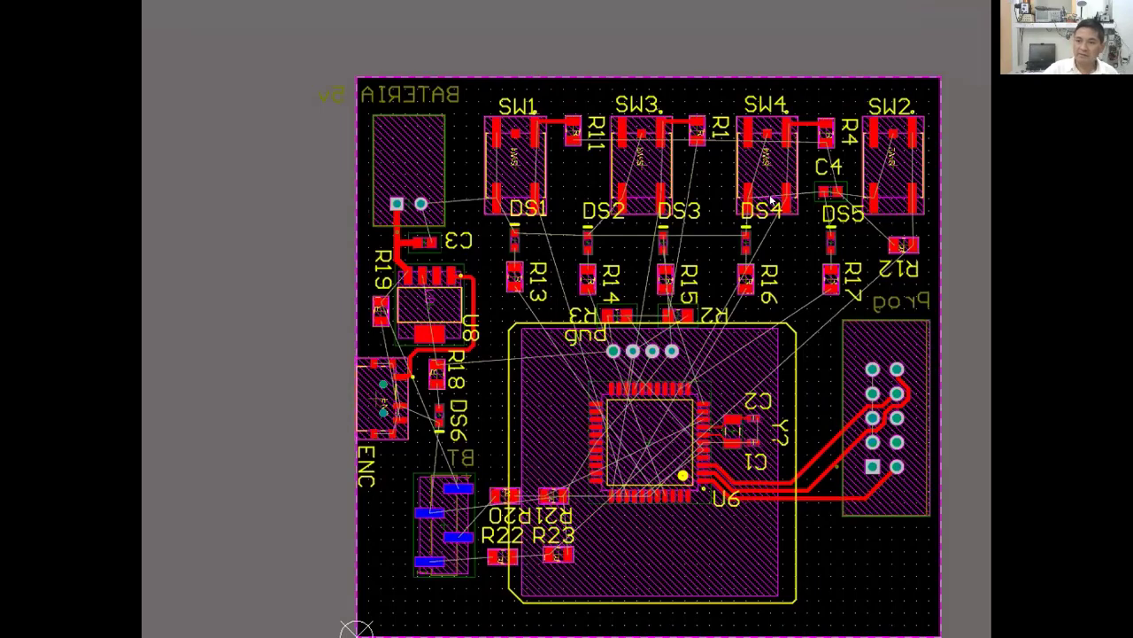
scroll(748, 208, "up", 5, "ctrl")
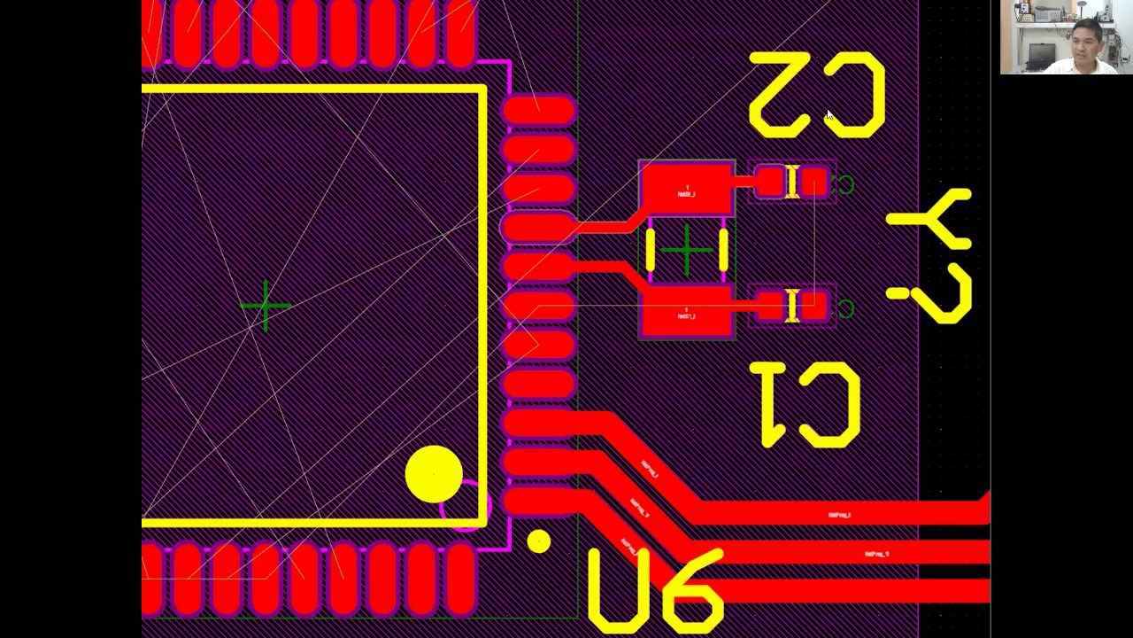
scroll(592, 373, "up", 2, "ctrl")
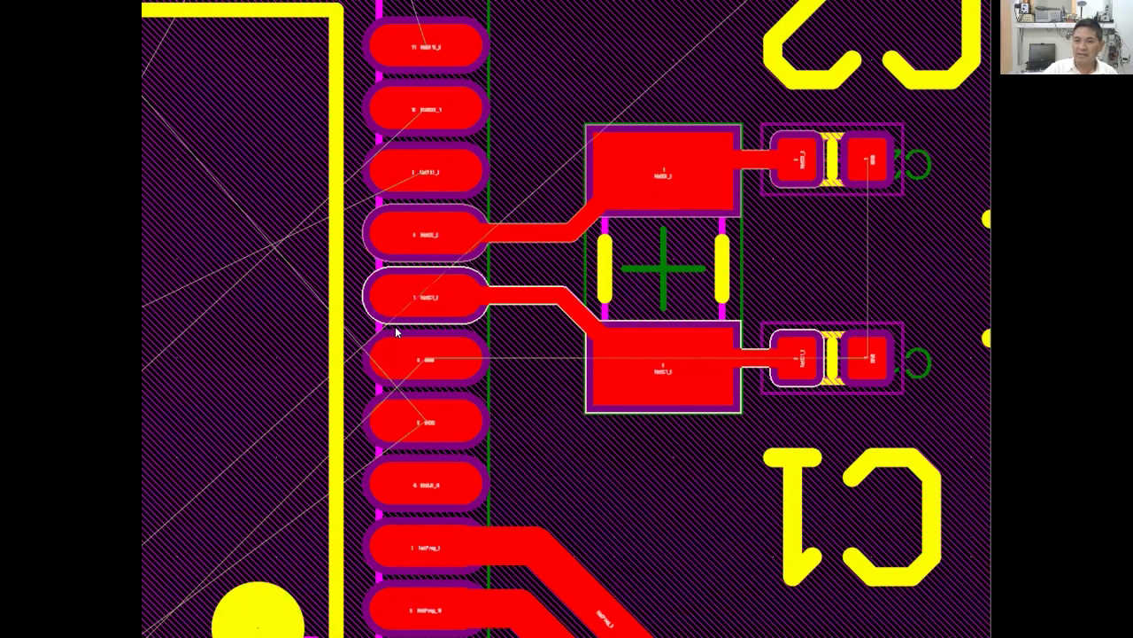
scroll(396, 332, "down", 2, "ctrl")
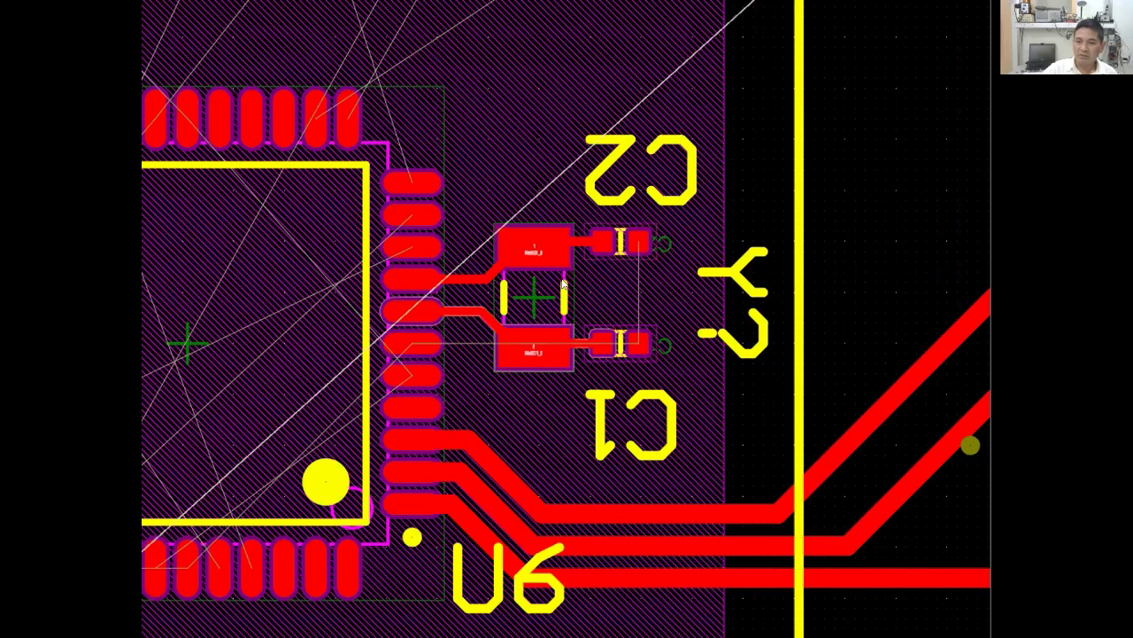
scroll(492, 344, "down", 2, "ctrl")
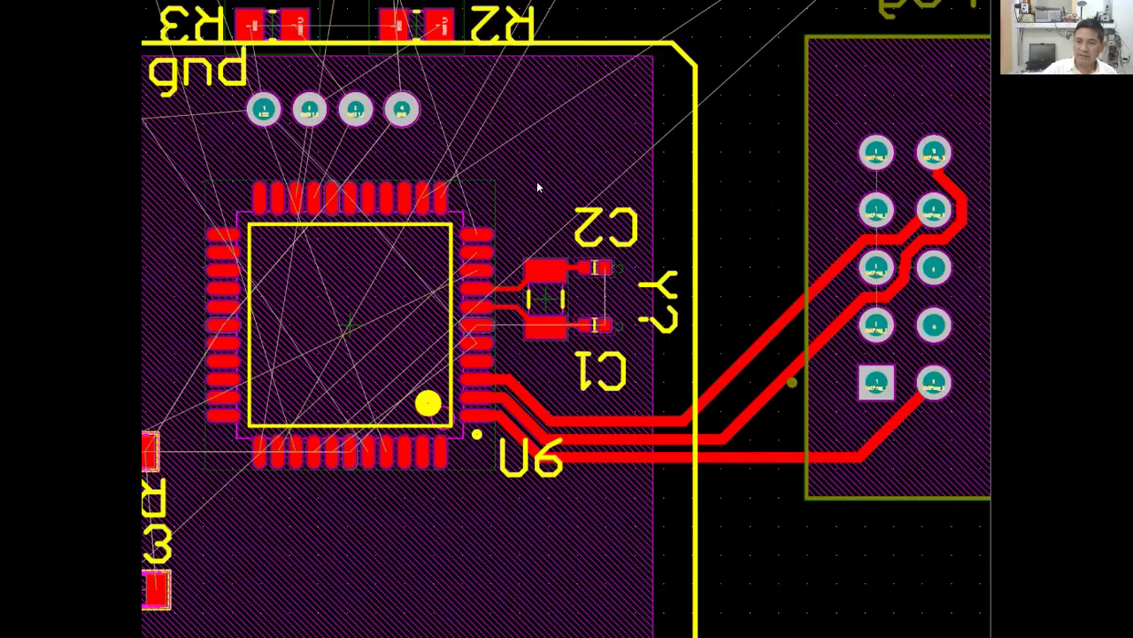
right_click_drag(558, 191, 815, 429)
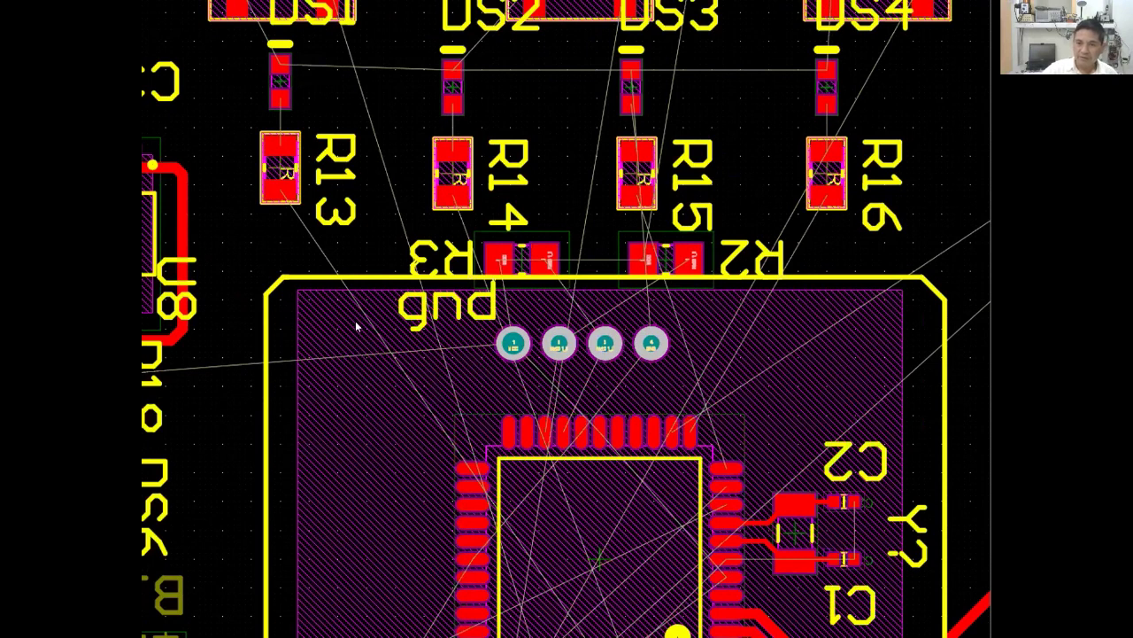
Examine the traces from the battery connector through capacitor C3 to regulator U8 and the ENC switch in the 2D layout
scroll(355, 326, "down", 5, "ctrl")
scroll(205, 201, "up", 7, "ctrl")
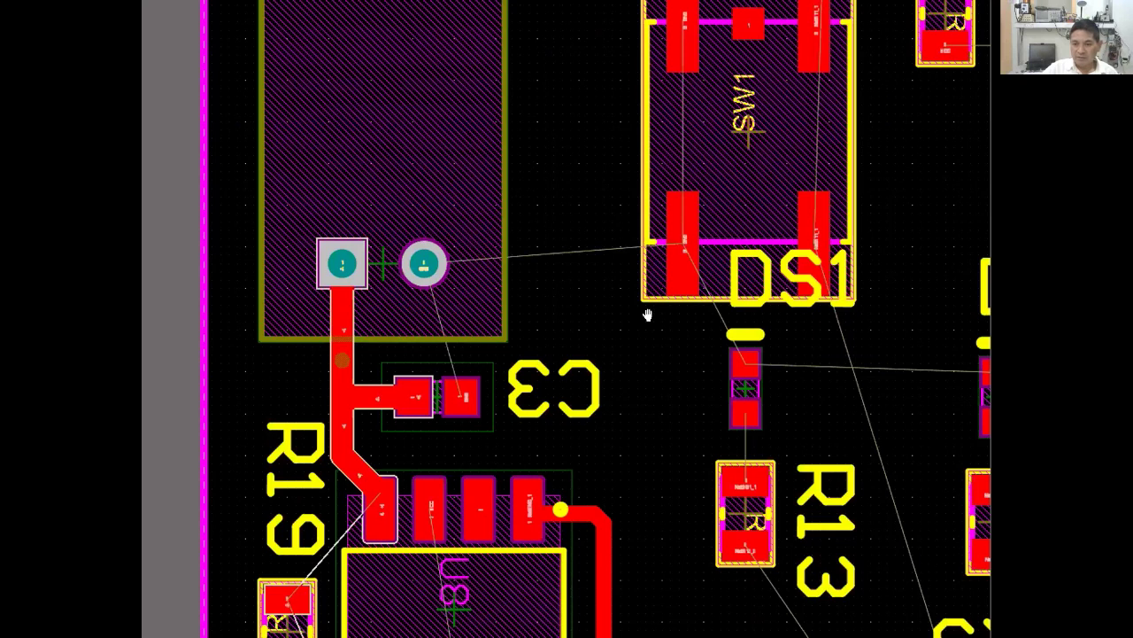
right_click_drag(647, 315, 633, 214)
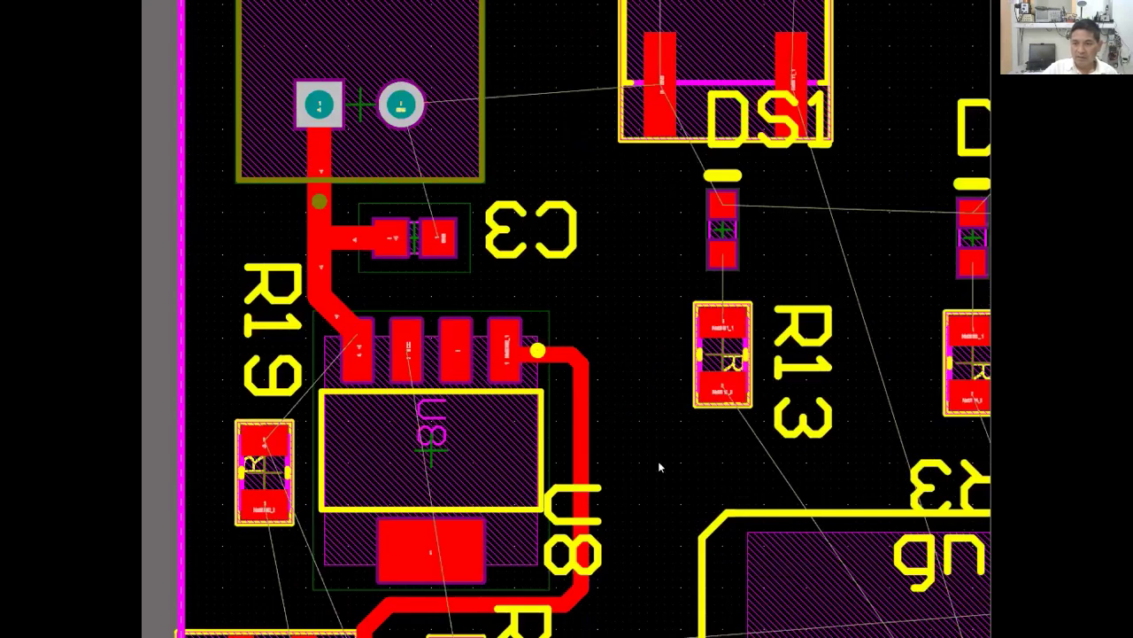
scroll(566, 88, "down", 3)
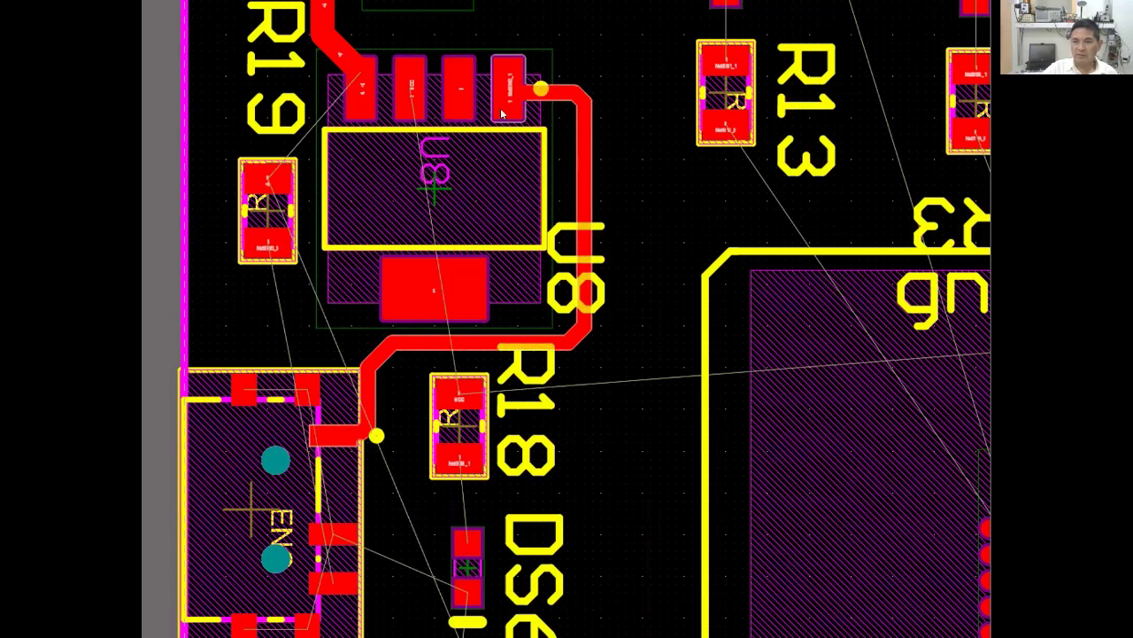
scroll(599, 163, "up", 1, "ctrl")
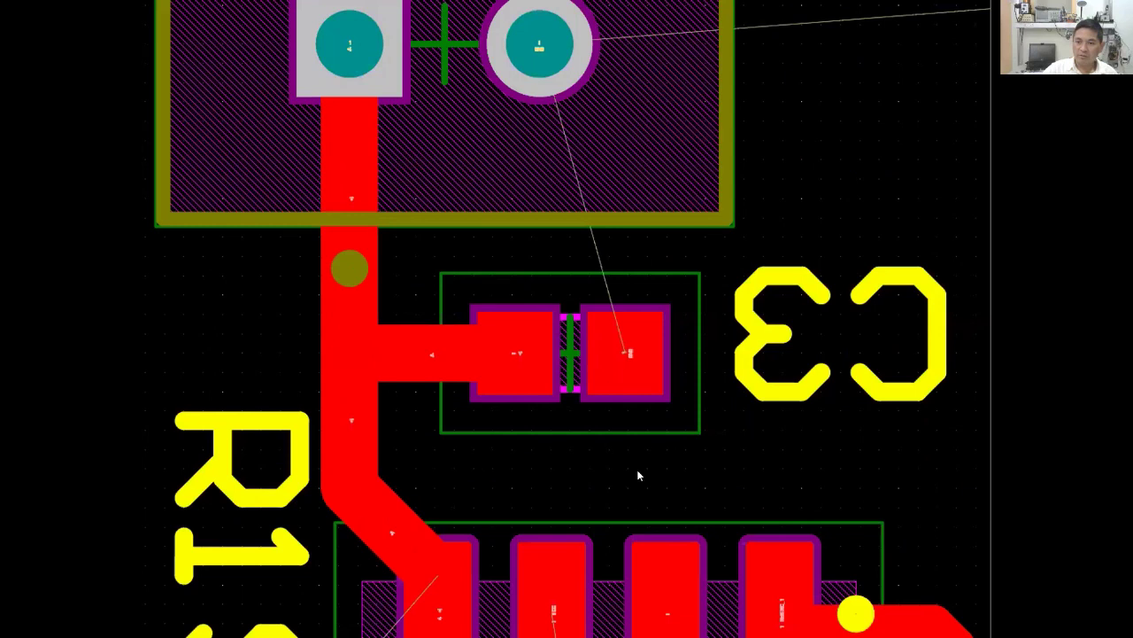
right_click_drag(638, 471, 549, 186)
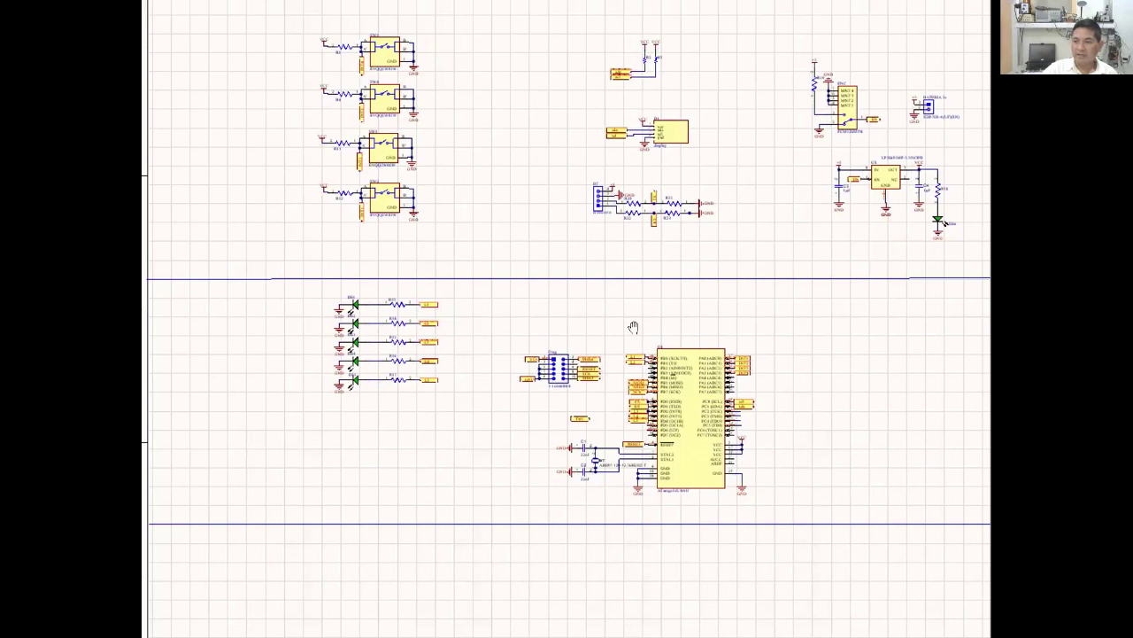
Examine regulator U8 with capacitors C3 and C4 and LED DS6 in the schematic
scroll(766, 256, "up", 5, "ctrl")
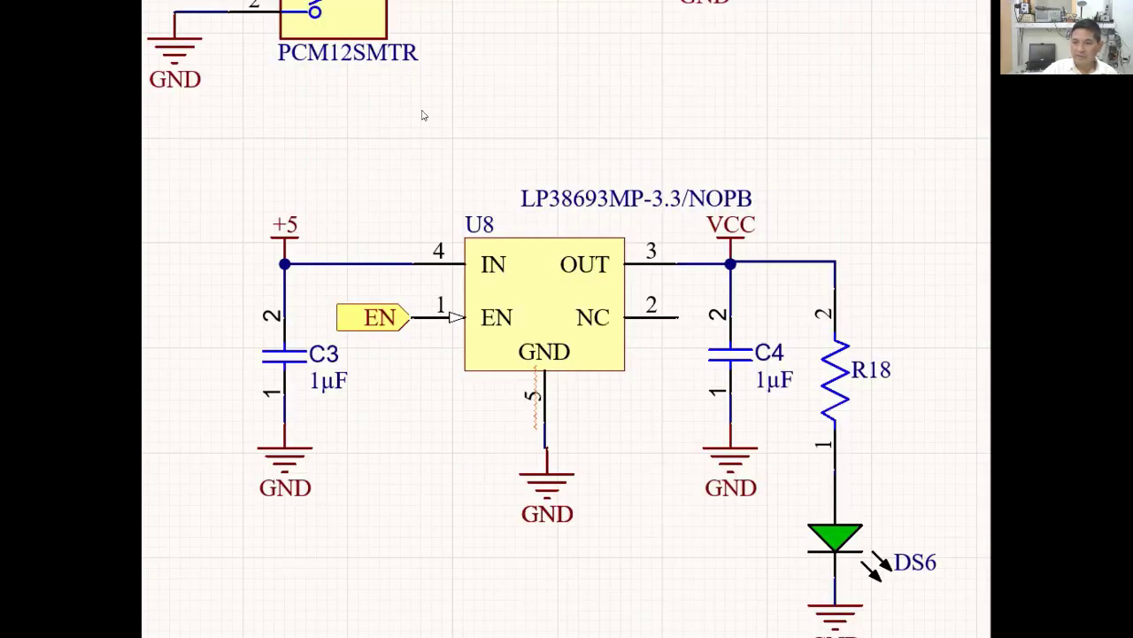
right_click_drag(434, 129, 457, 144)
scroll(488, 180, "down", 5, "ctrl")
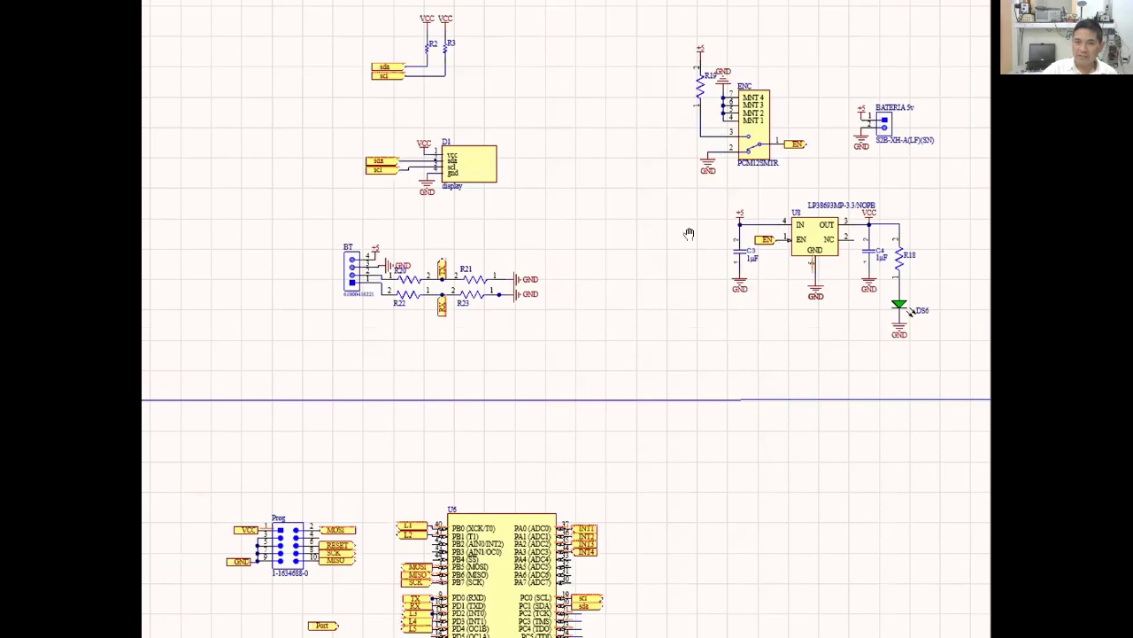
Examine the schematic's push-button, display, Bluetooth and power switch circuits, ending at the battery connector and voltage regulator
scroll(501, 113, "up", 2, "ctrl")
right_click_drag(447, 148, 556, 354)
right_click_drag(369, 273, 528, 261)
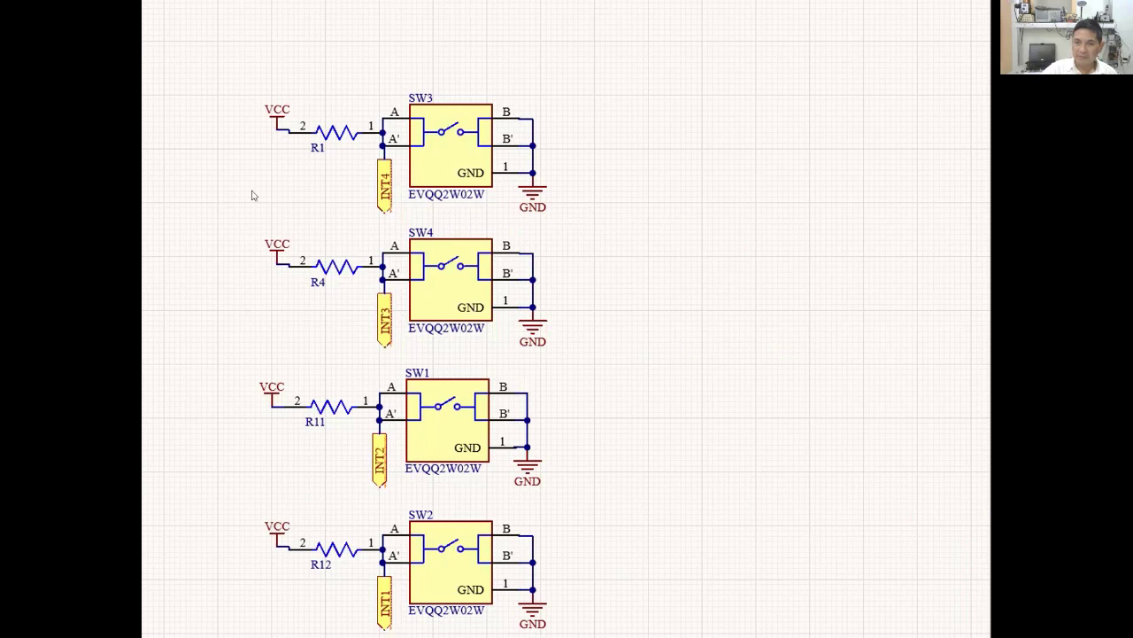
right_click_drag(359, 422, 226, 379)
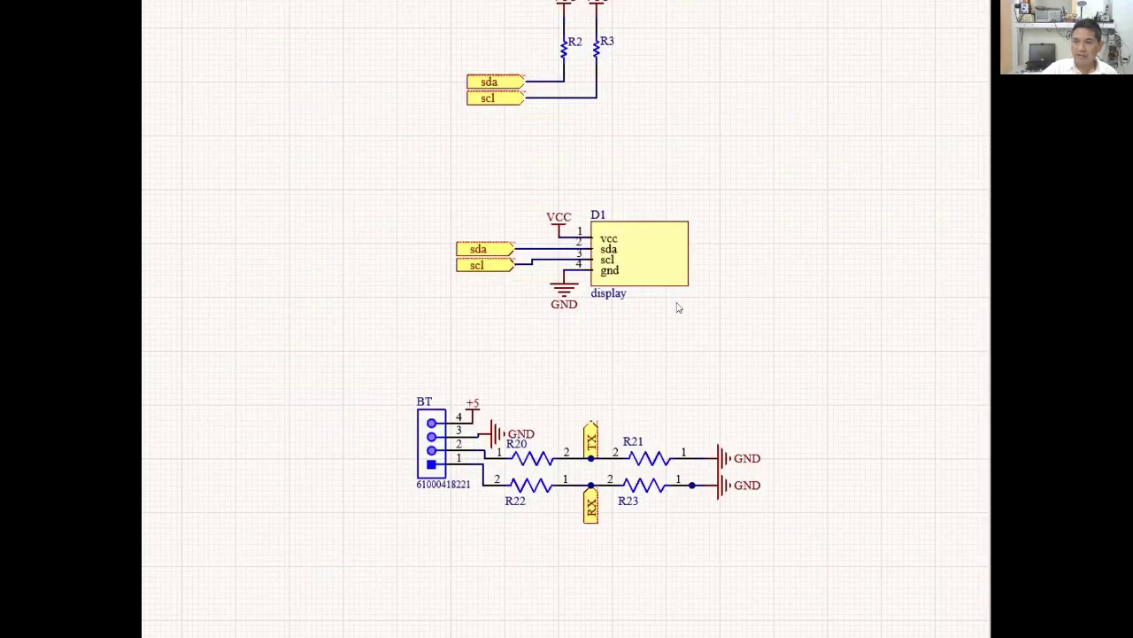
right_click_drag(617, 314, 366, 346)
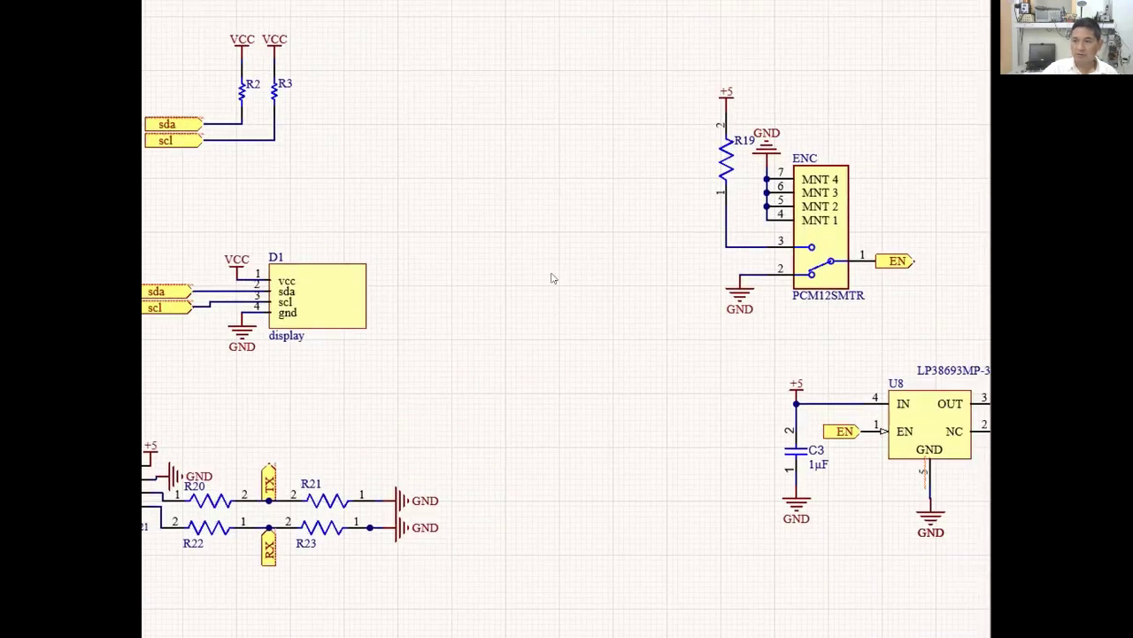
scroll(540, 177, "down", 2, "ctrl")
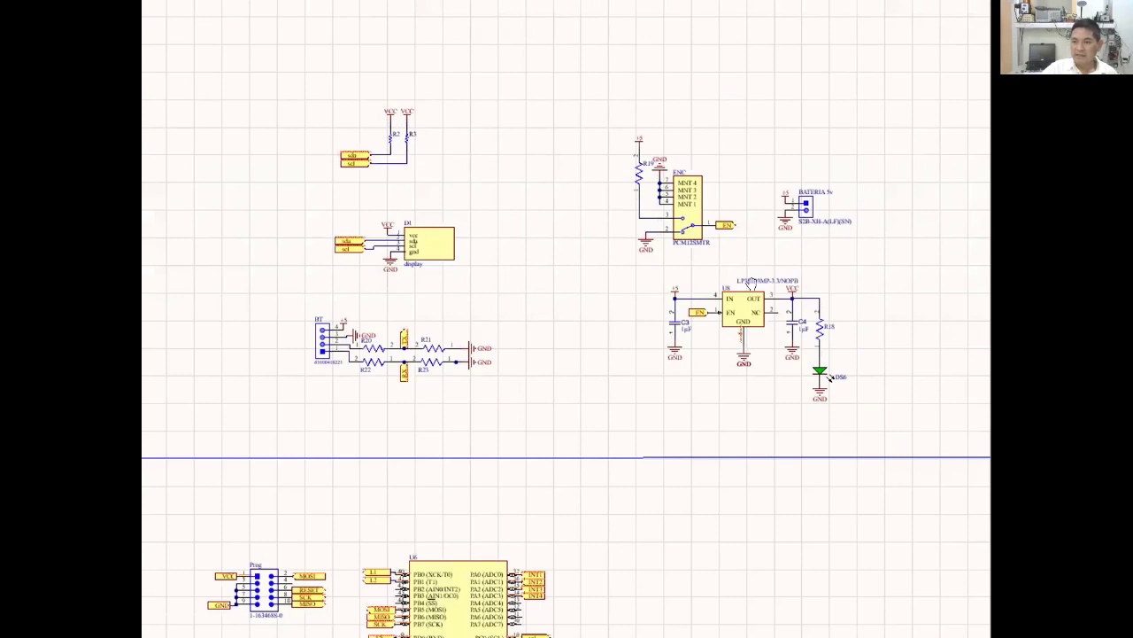
scroll(698, 271, "up", 3, "ctrl")
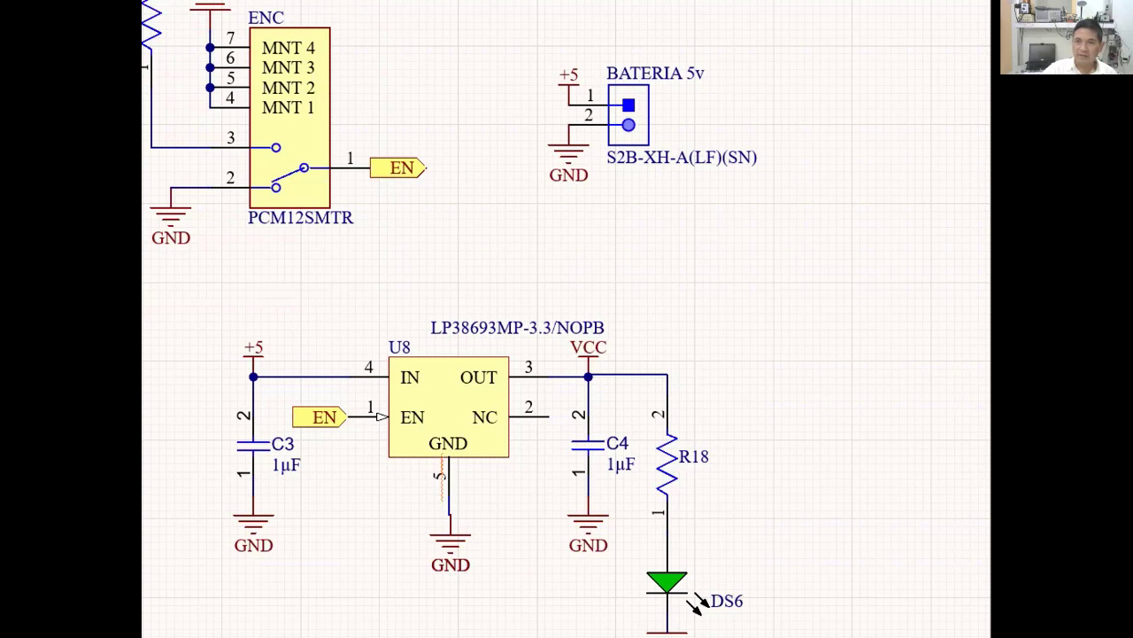
Switch from the schematic to the PCB layout and examine how C3 and R19 connect to regulator U8
key("ctrl+Tab")
scroll(518, 322, "down", 3, "ctrl")
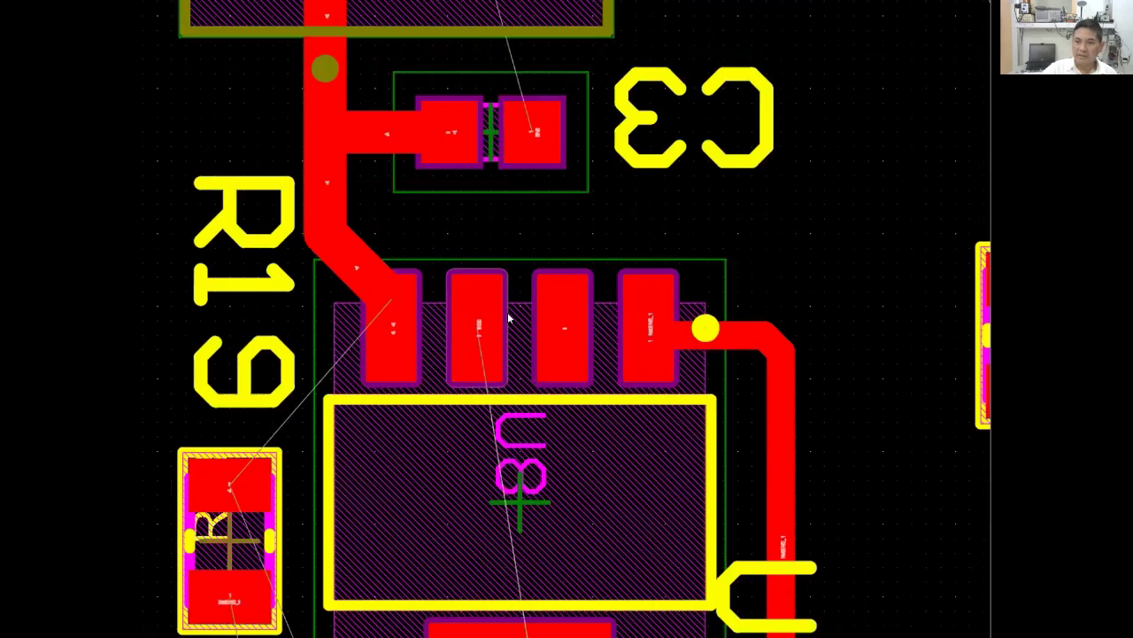
scroll(409, 124, "down", 2, "ctrl")
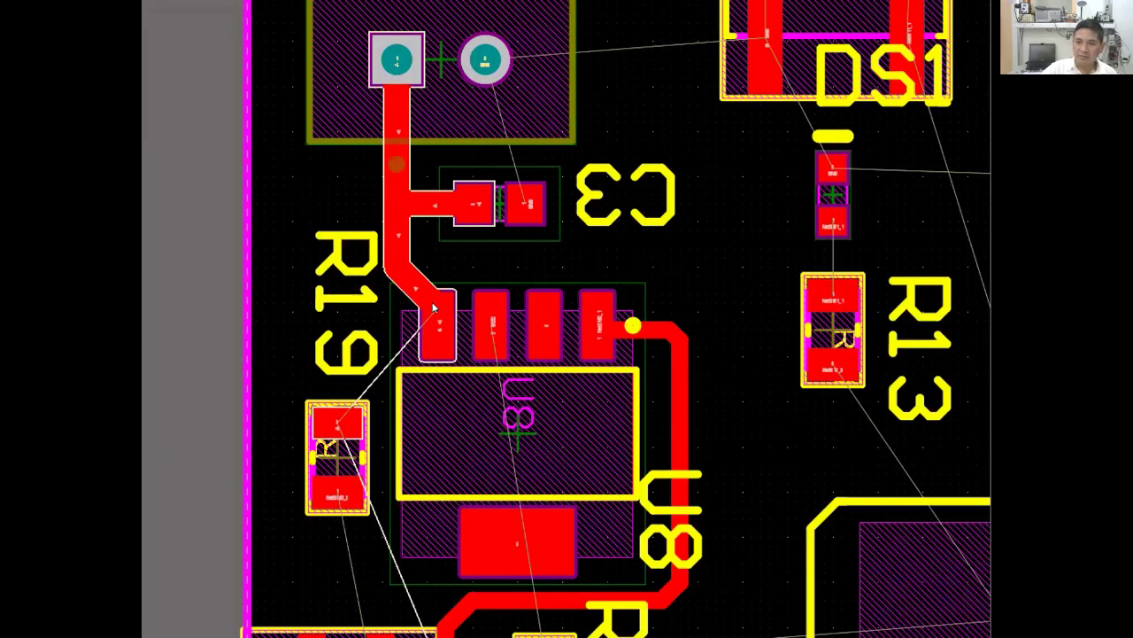
Examine how the battery connector, C3 and R19 connect to regulator U8's pads in the 2D layout
scroll(372, 230, "up", 4, "ctrl")
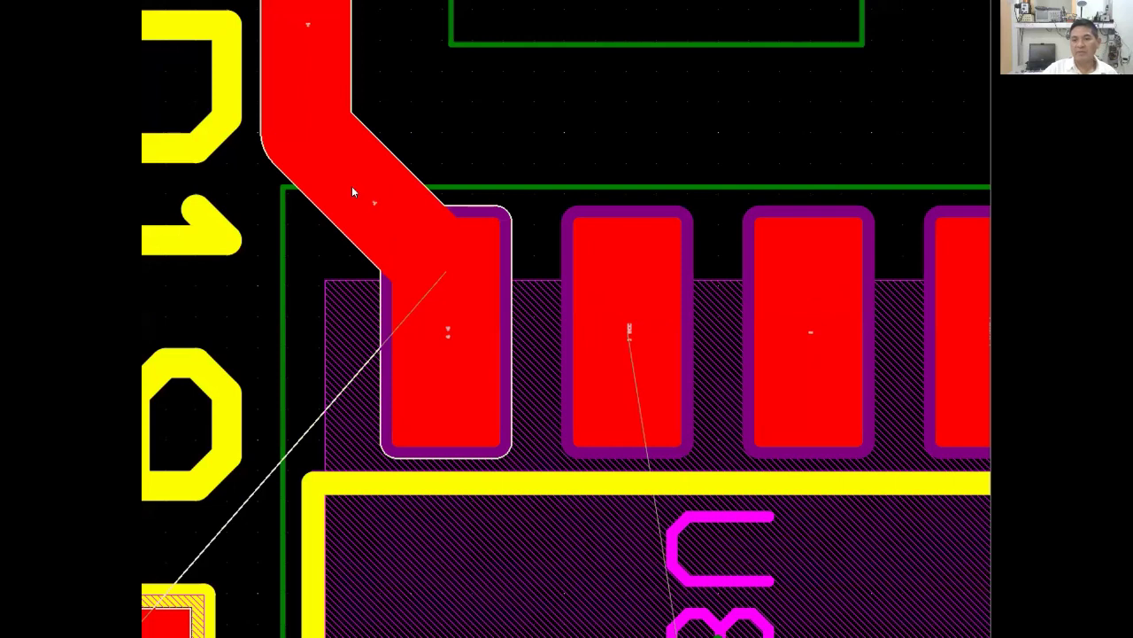
scroll(447, 305, "down", 3, "ctrl")
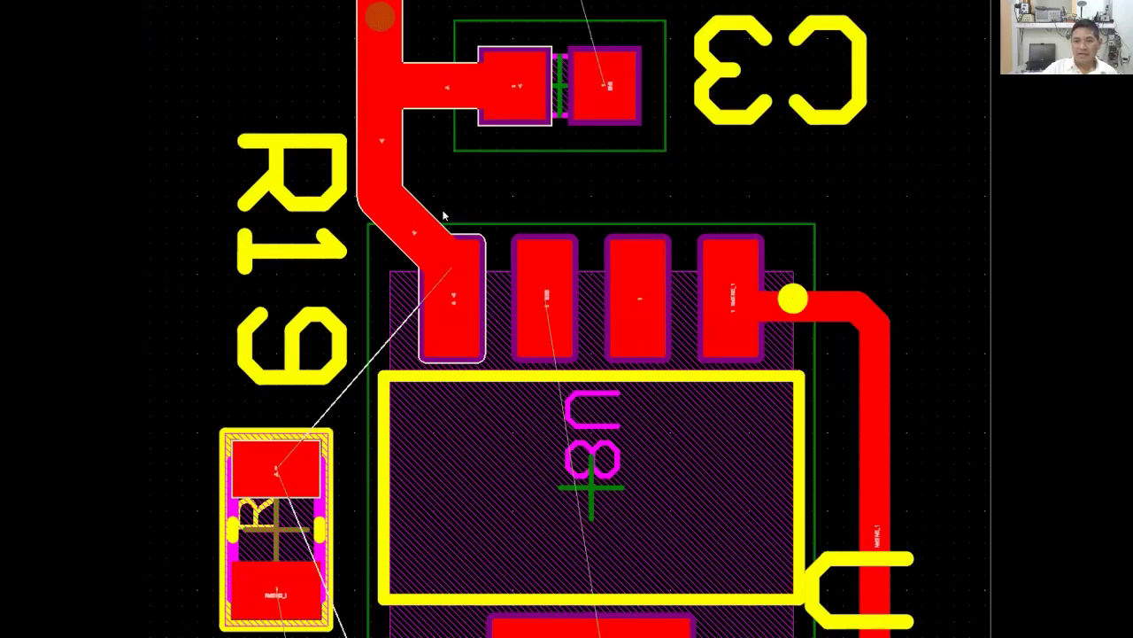
scroll(444, 216, "down", 2, "ctrl")
scroll(653, 186, "down", 2, "ctrl")
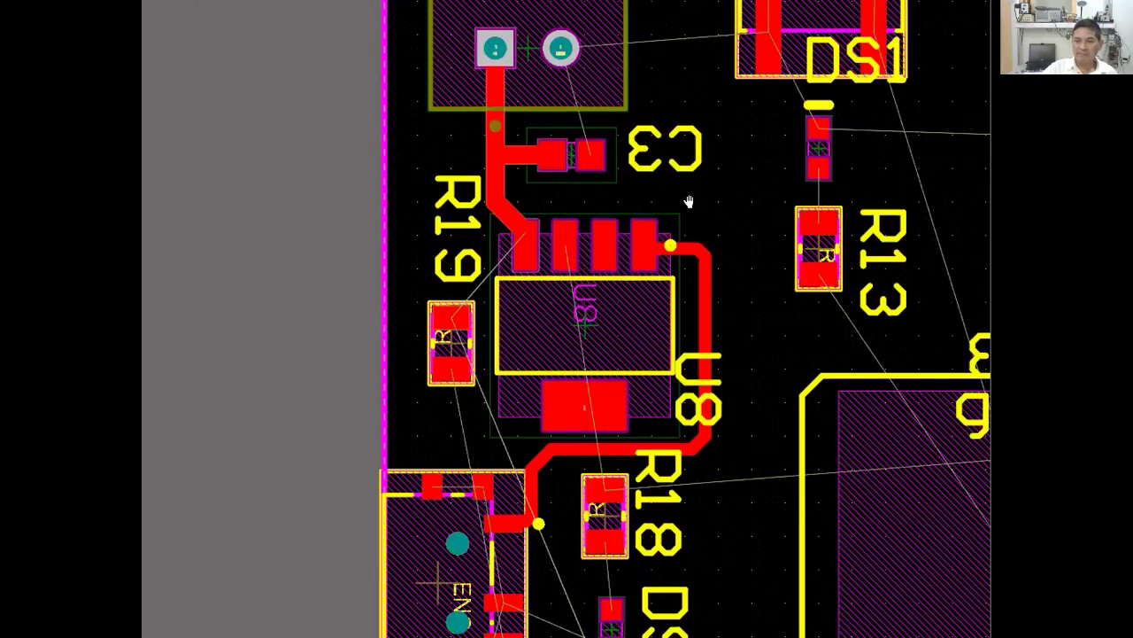
right_click_drag(497, 7, 463, 113)
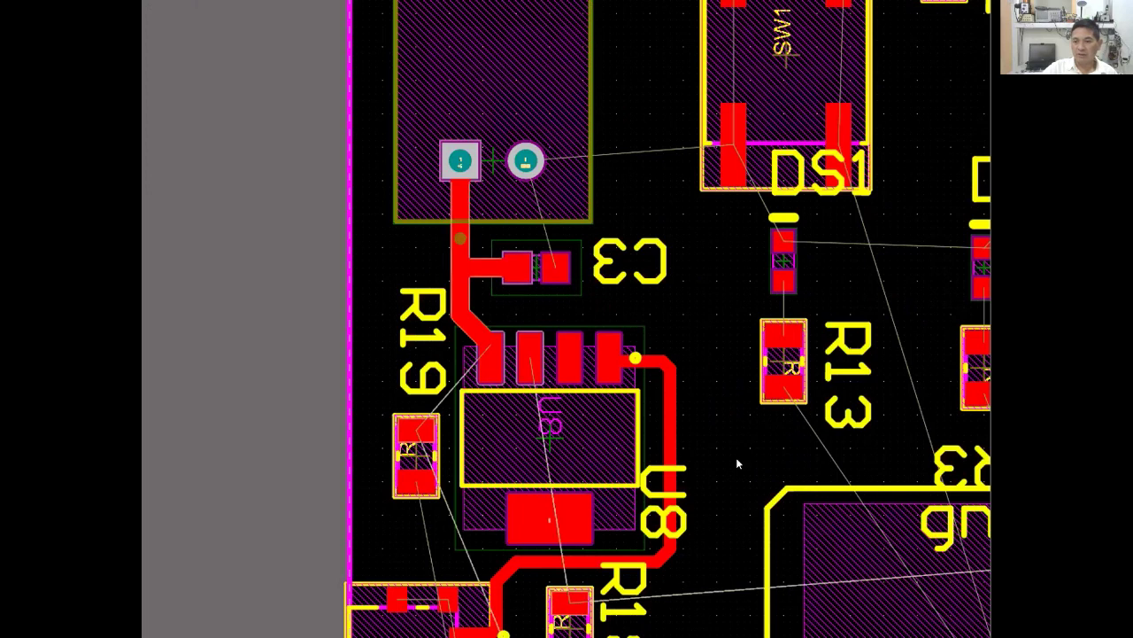
right_click_drag(698, 380, 700, 361)
right_click_drag(707, 242, 694, 145)
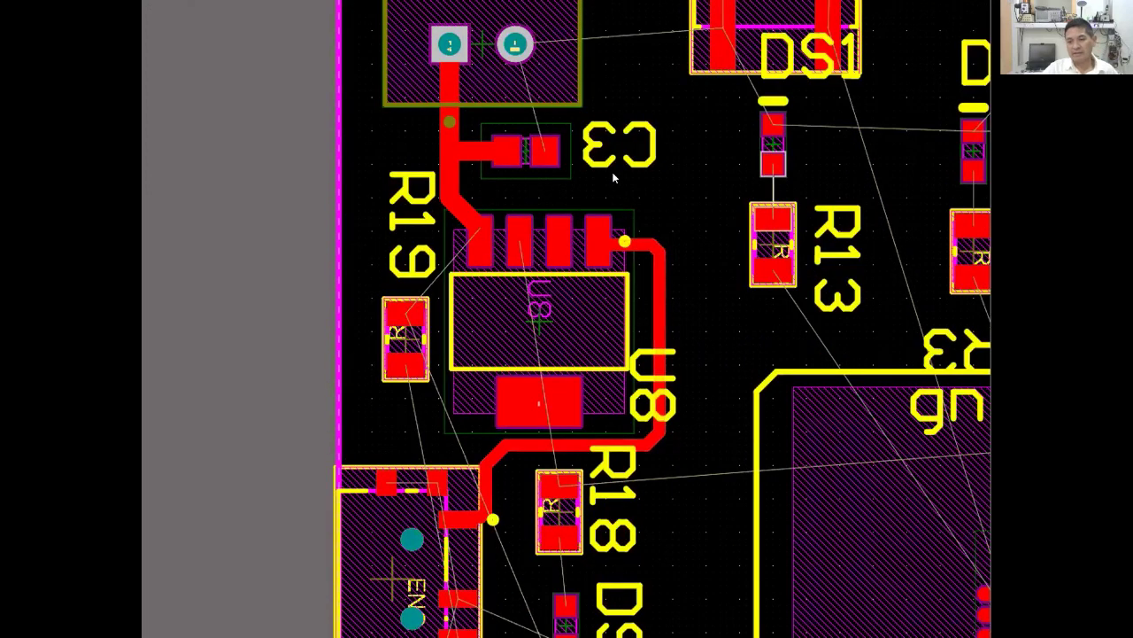
left_click(276, 2)
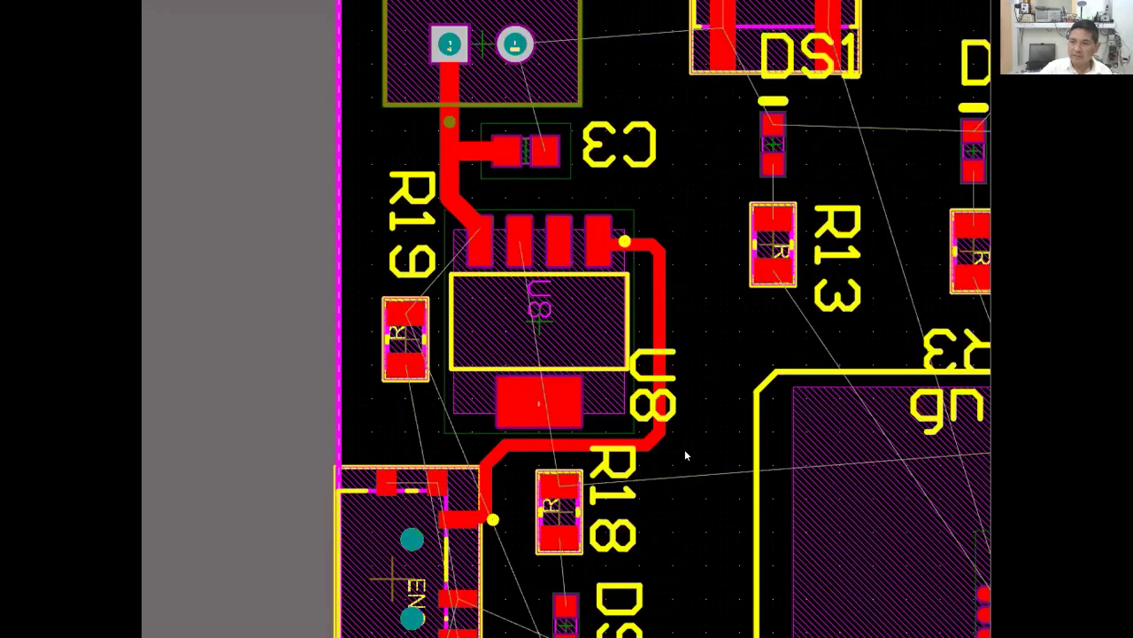
Look over the whole board's component placement and unrouted connections, from the battery connector to the programming header
scroll(685, 450, "down", 2)
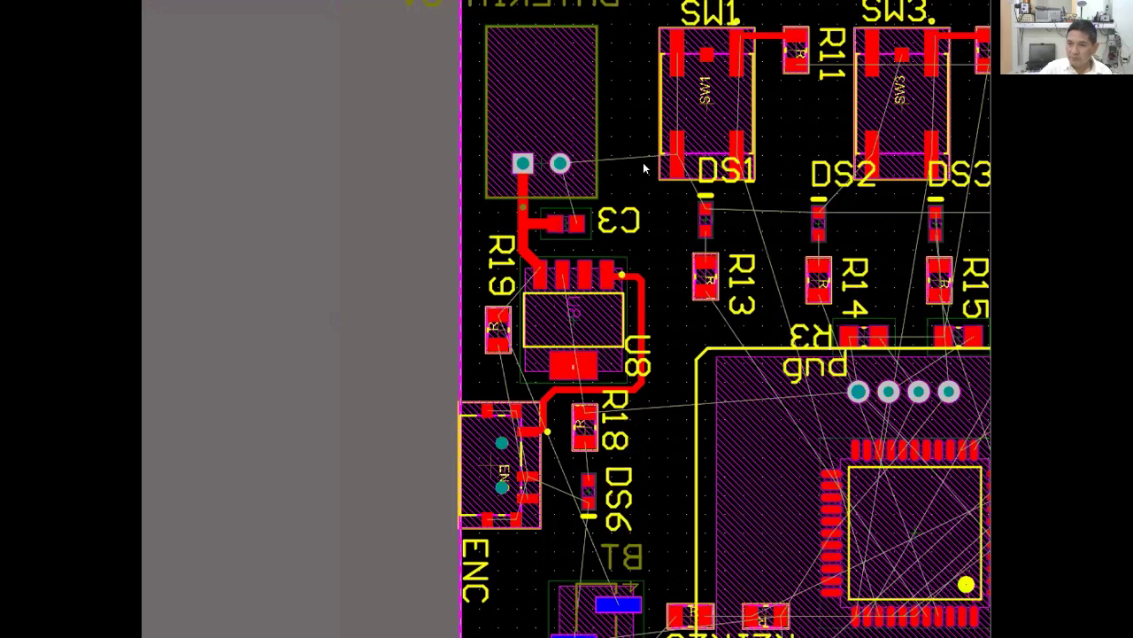
scroll(645, 137, "down", 2)
right_click_drag(623, 52, 410, 60)
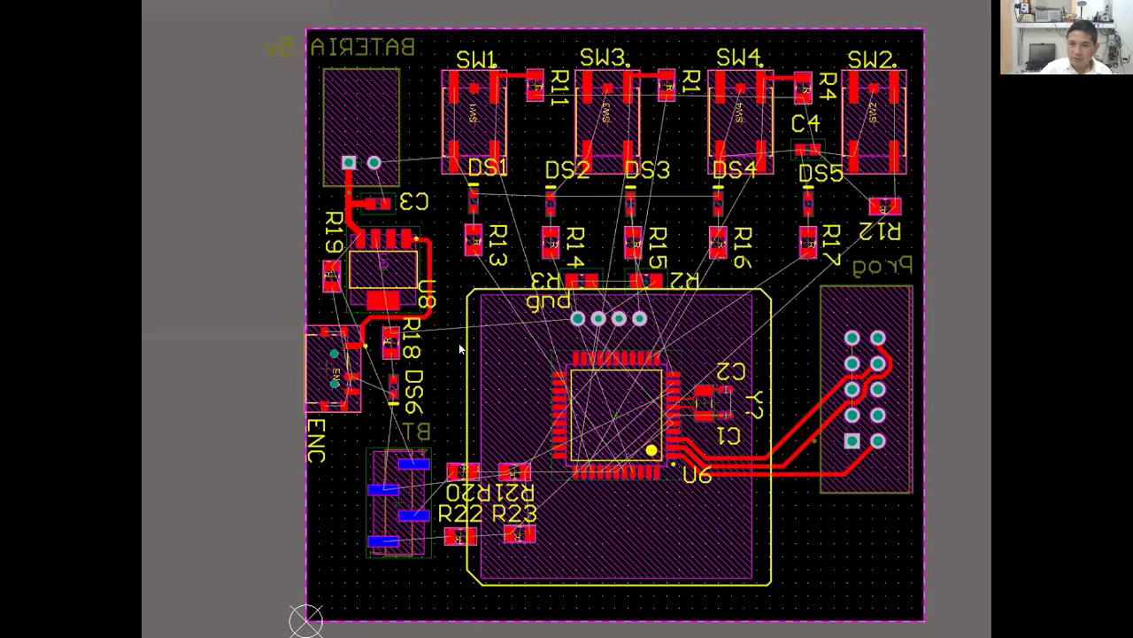
scroll(407, 257, "up", 2)
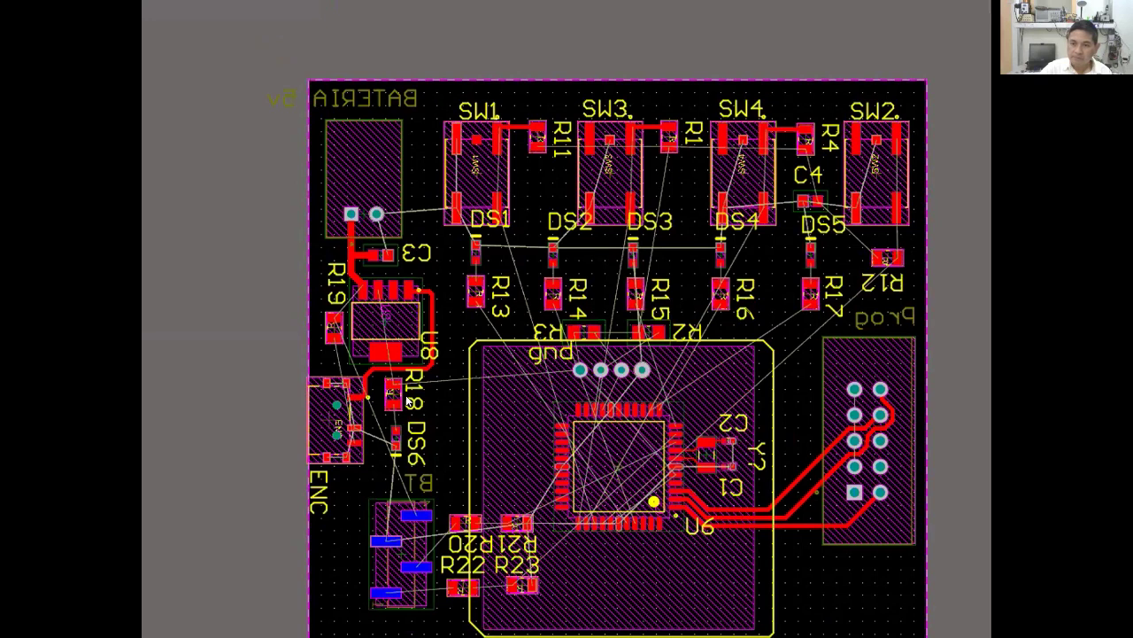
scroll(408, 400, "up", 1, "ctrl")
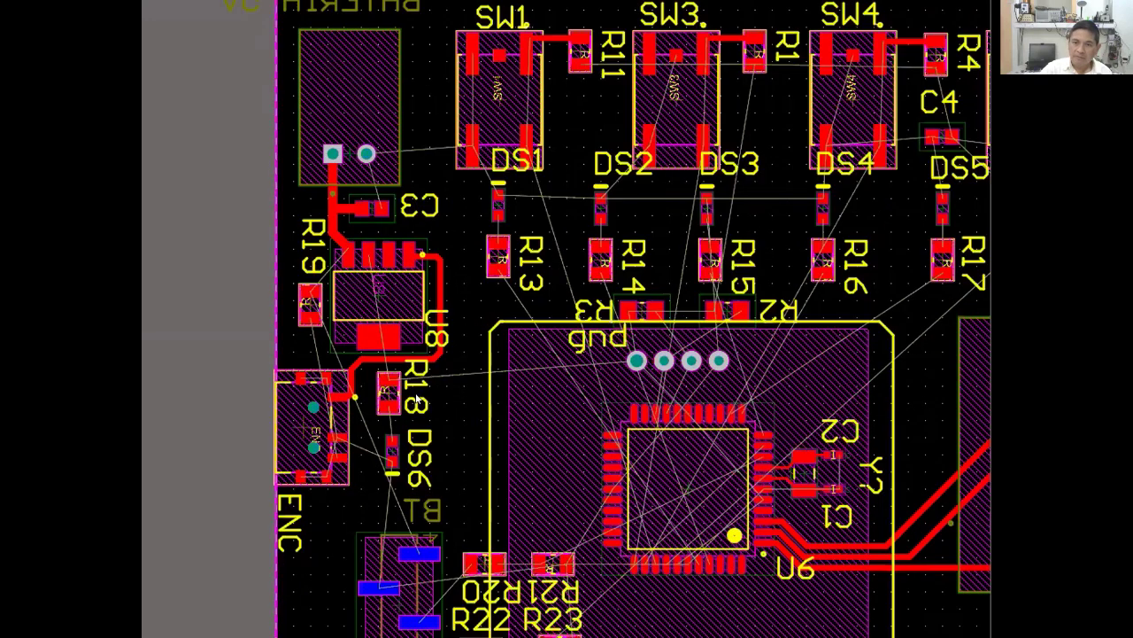
scroll(625, 227, "down", 1, "ctrl")
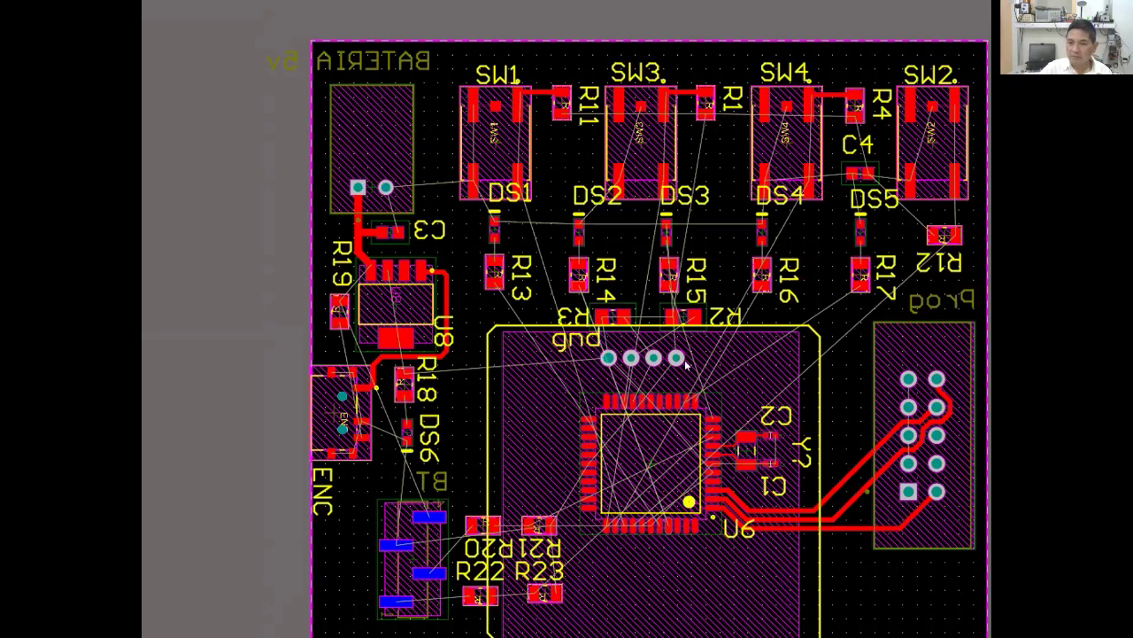
scroll(877, 352, "down", 1, "ctrl")
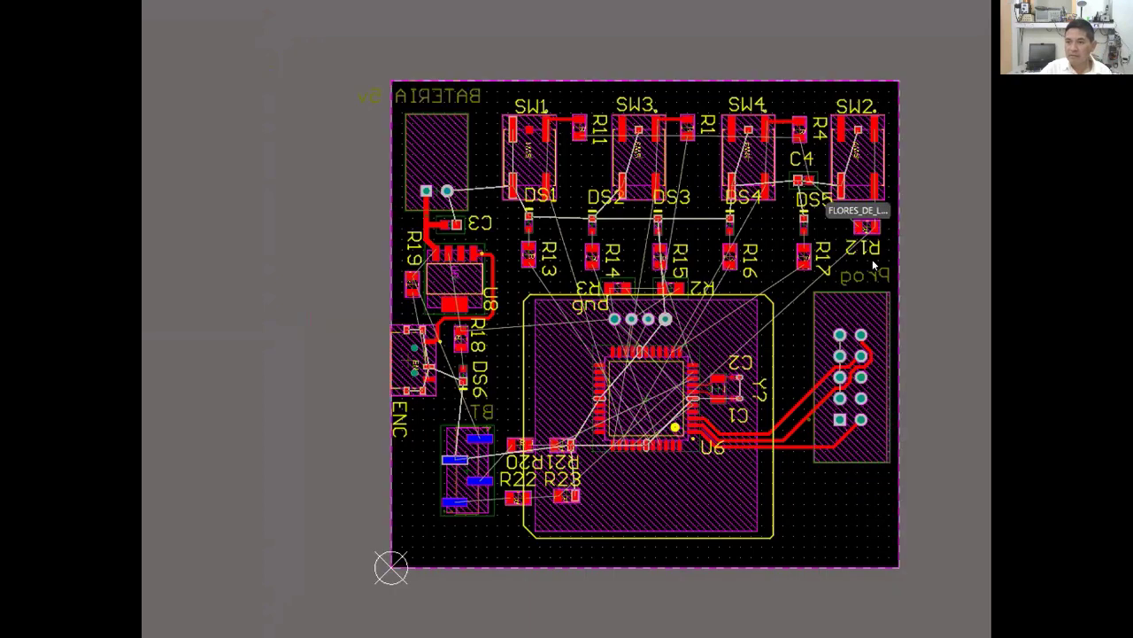
Move capacitor C4 from beside SW2 to between regulator U8 and LED DS1, rotating it 180 degrees
scroll(866, 251, "up", 1, "ctrl")
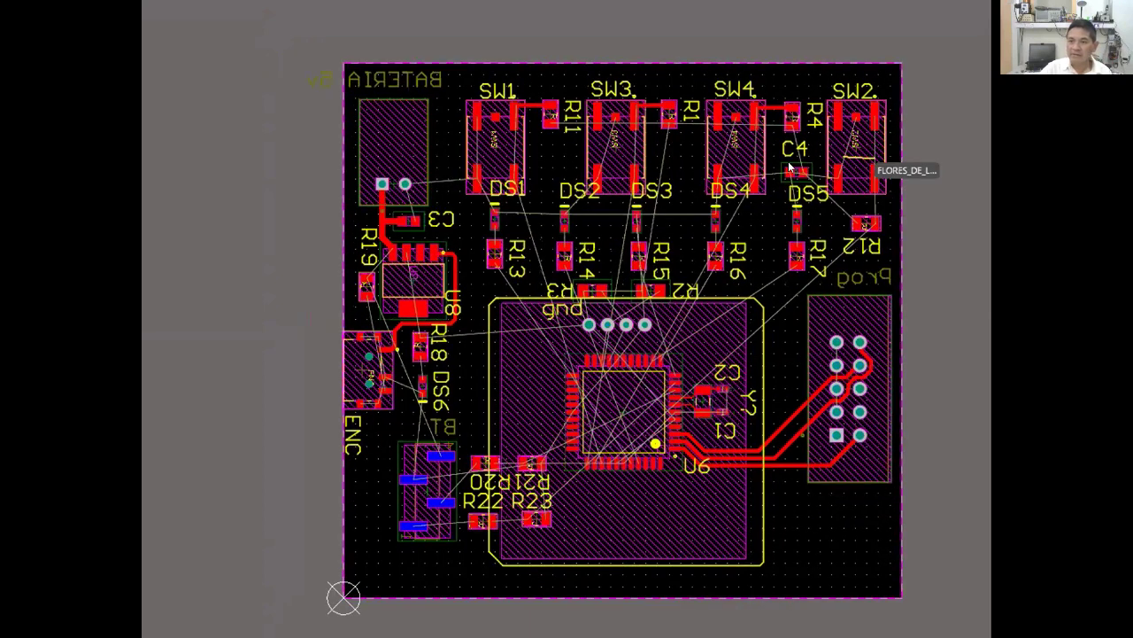
scroll(800, 177, "up", 2, "ctrl")
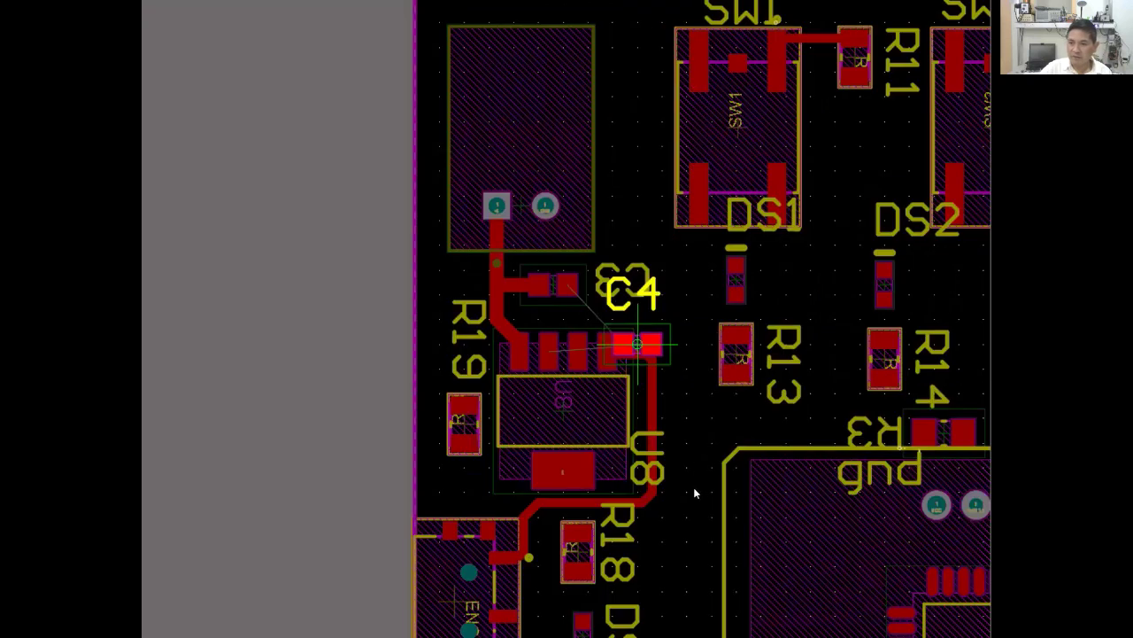
left_click_drag(638, 344, 657, 314)
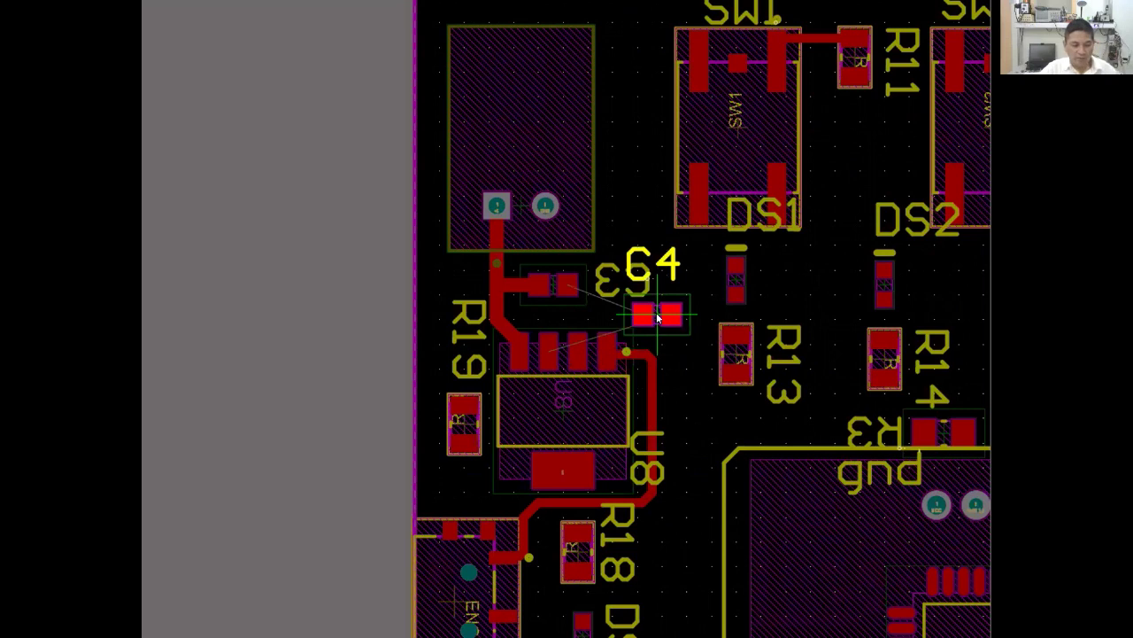
key("r")
key("r")
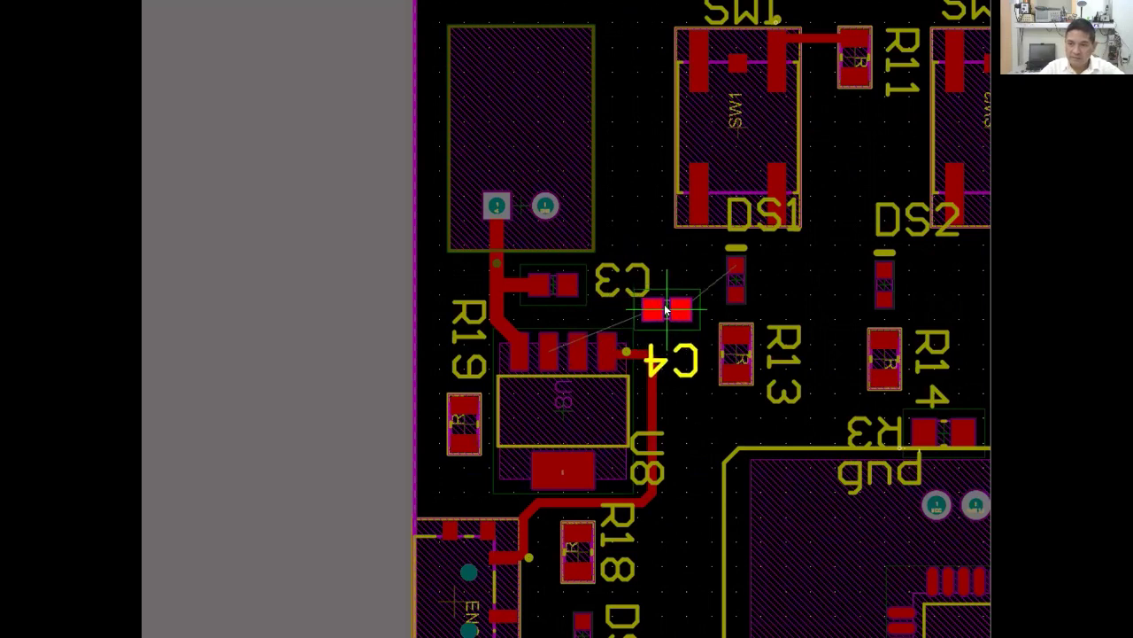
left_click_drag(666, 310, 682, 308)
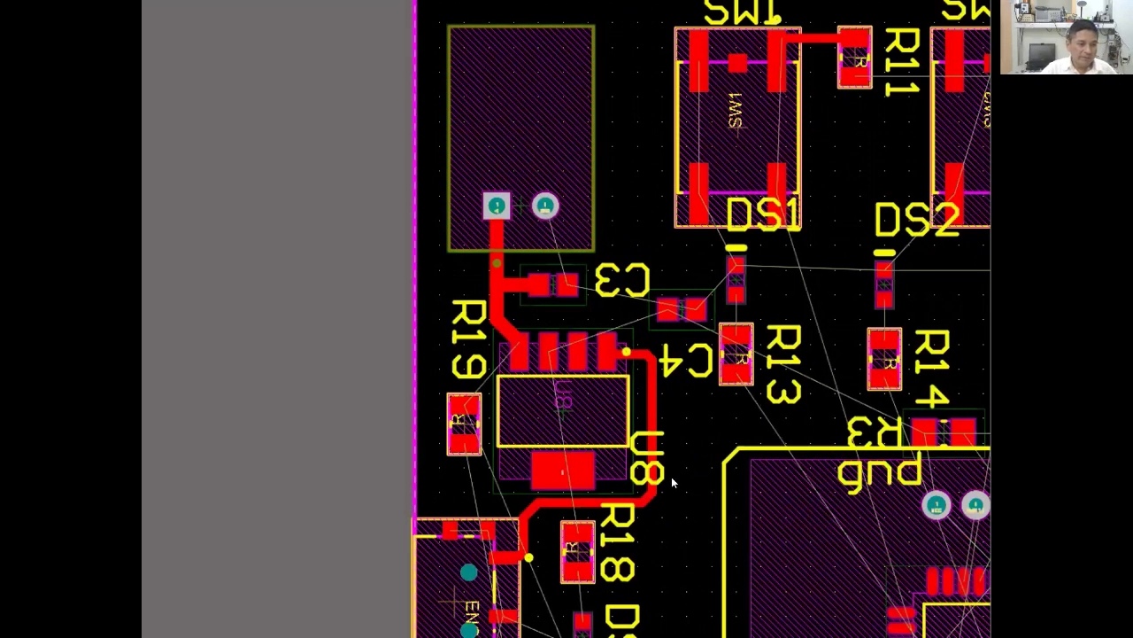
Place the C4 designator just above its capacitor and shift the C3 designator slightly lower beside C3
scroll(575, 281, "up", 1, "ctrl")
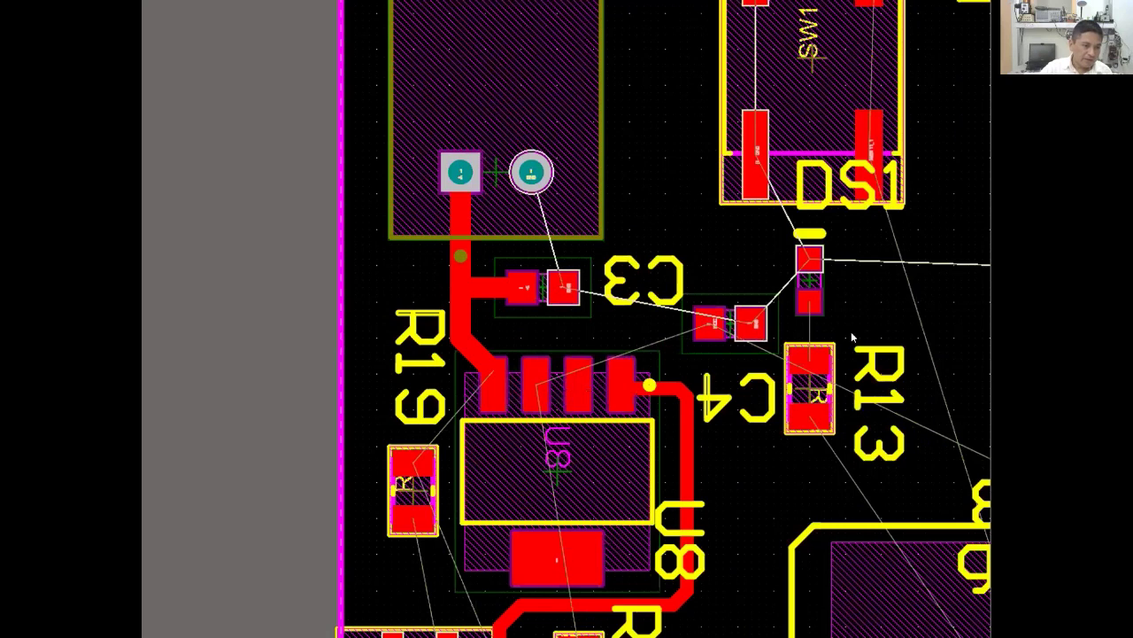
scroll(787, 279, "up", 3, "ctrl")
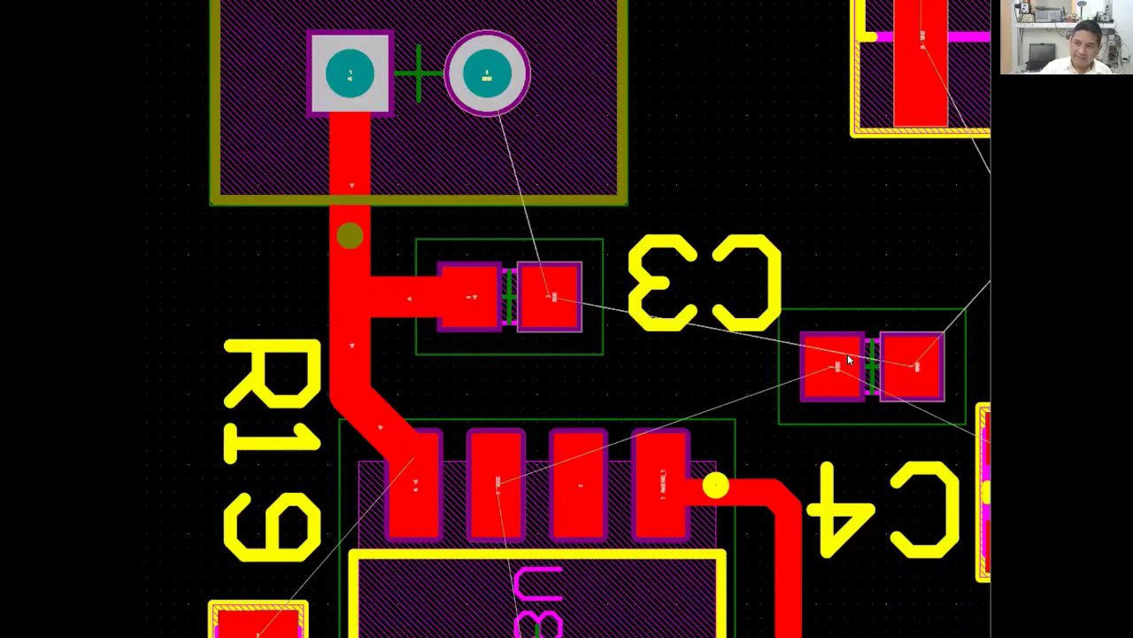
scroll(844, 349, "down", 2, "ctrl")
left_click_drag(827, 329, 853, 256)
left_click(837, 414)
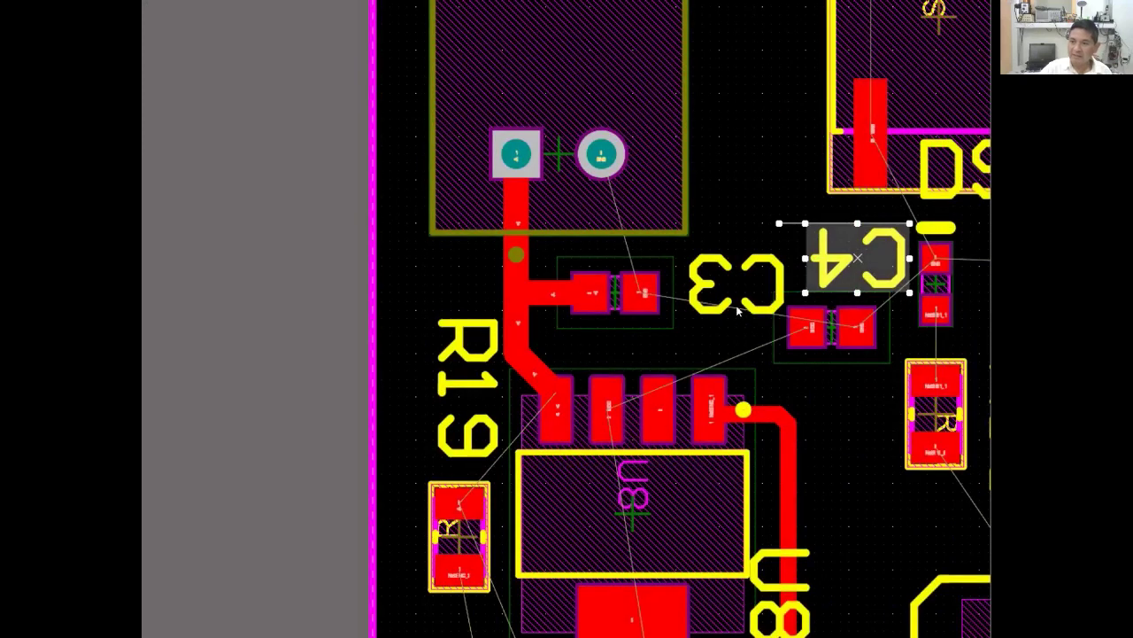
left_click_drag(734, 295, 717, 328)
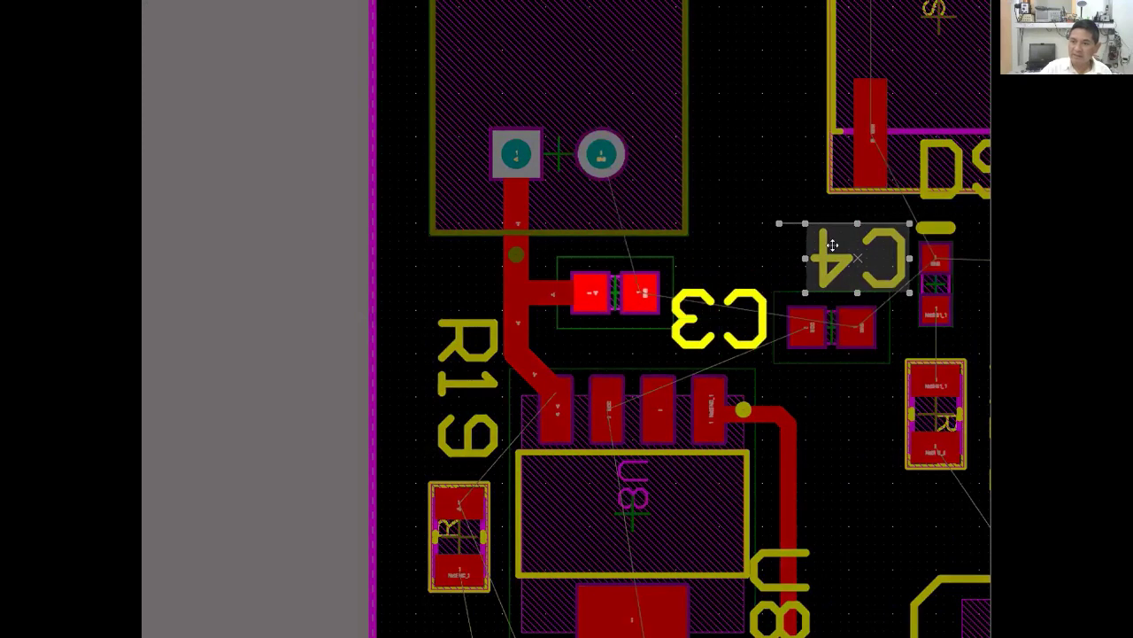
mouse_move(846, 256)
left_mouse_down()
mouse_move(820, 257)
mouse_move(829, 257)
left_mouse_up()
left_click(758, 168)
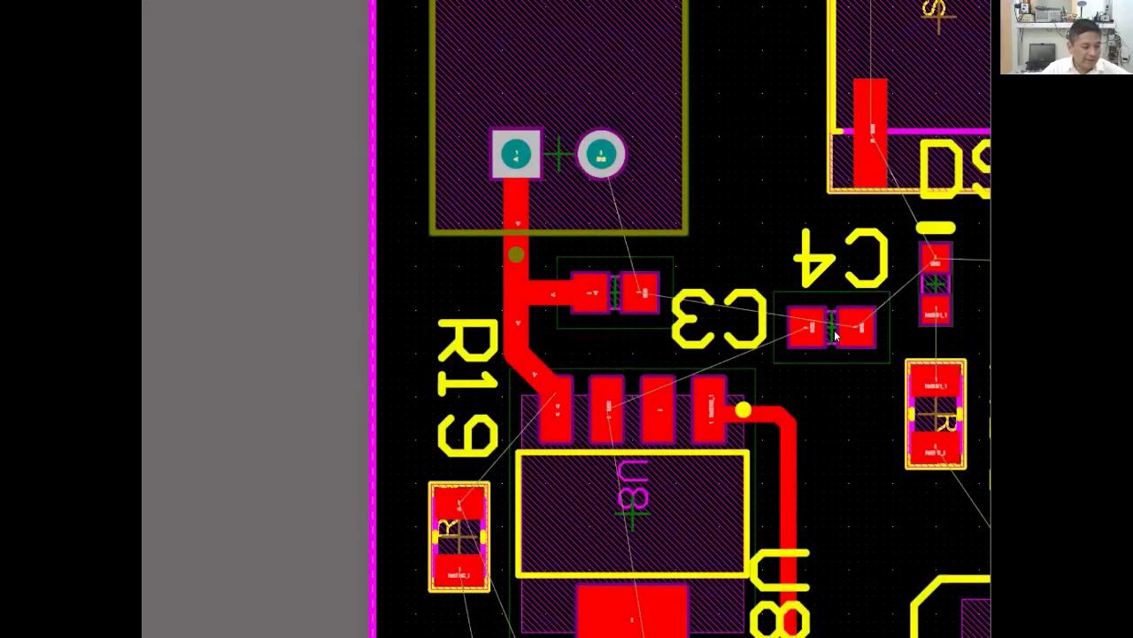
Inspect the placement of C3, C4 and their designators near U8 in the 3D view
key("3")
scroll(835, 332, "down", 4, "ctrl")
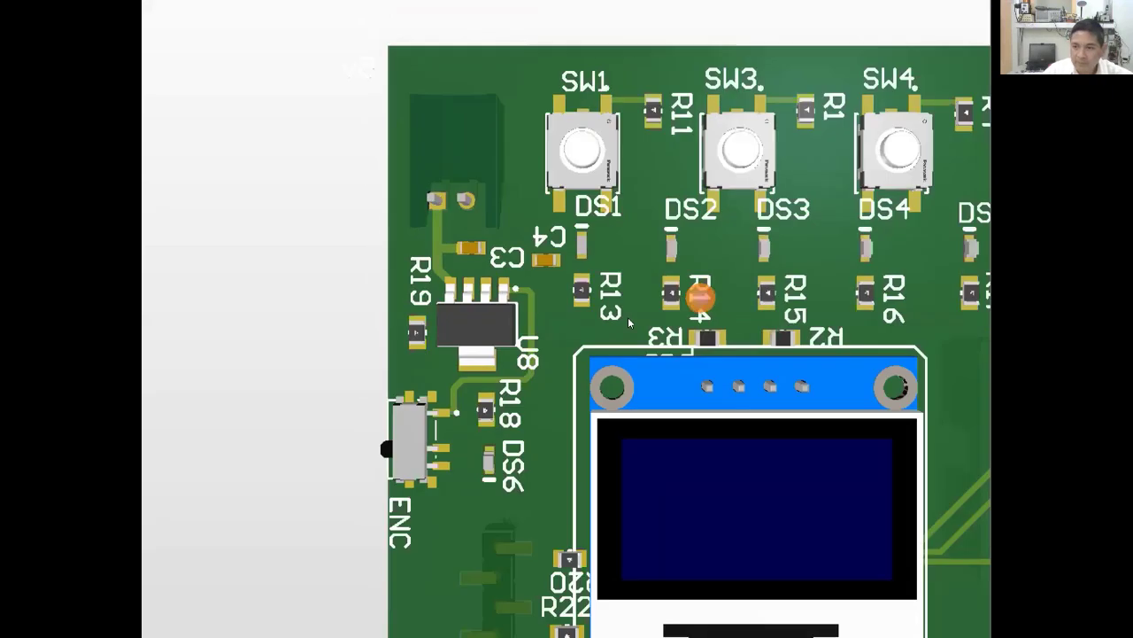
scroll(446, 228, "up", 4, "ctrl")
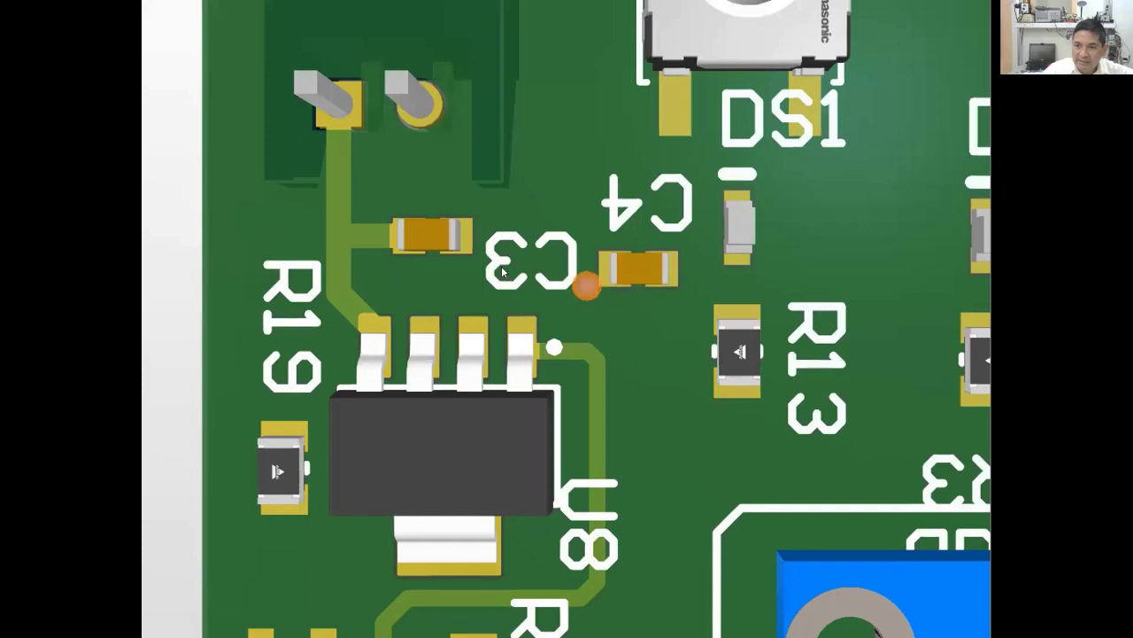
scroll(407, 212, "up", 2, "ctrl")
scroll(408, 213, "up", 2, "ctrl")
scroll(405, 208, "up", 1, "ctrl")
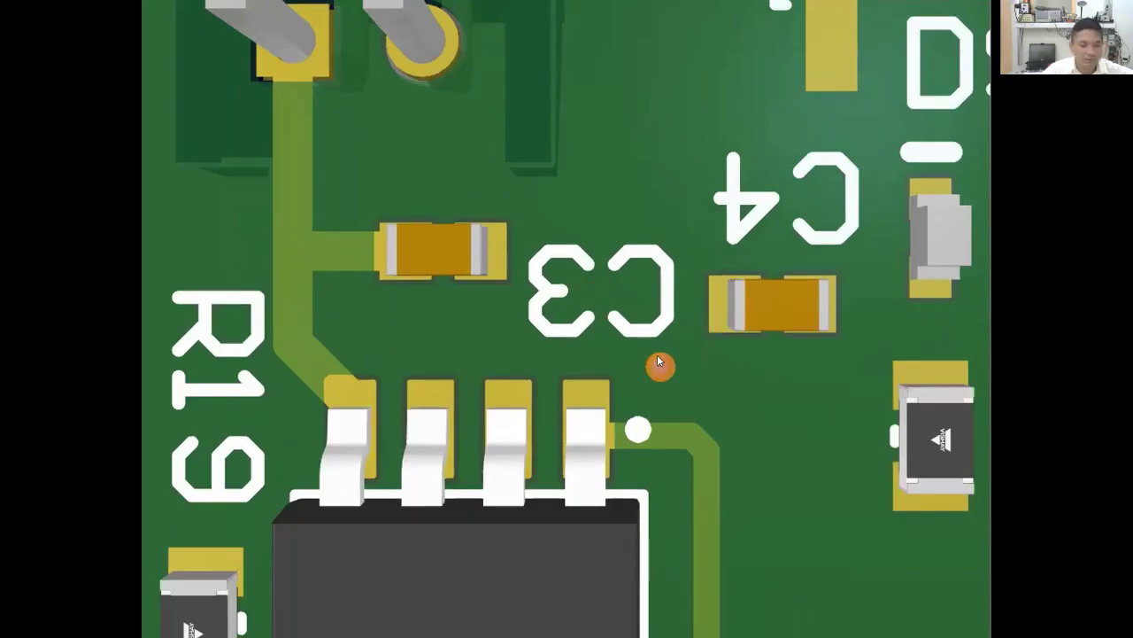
Try the C3 designator below its capacitor in the 2D layout and inspect it in 3D
key("2")
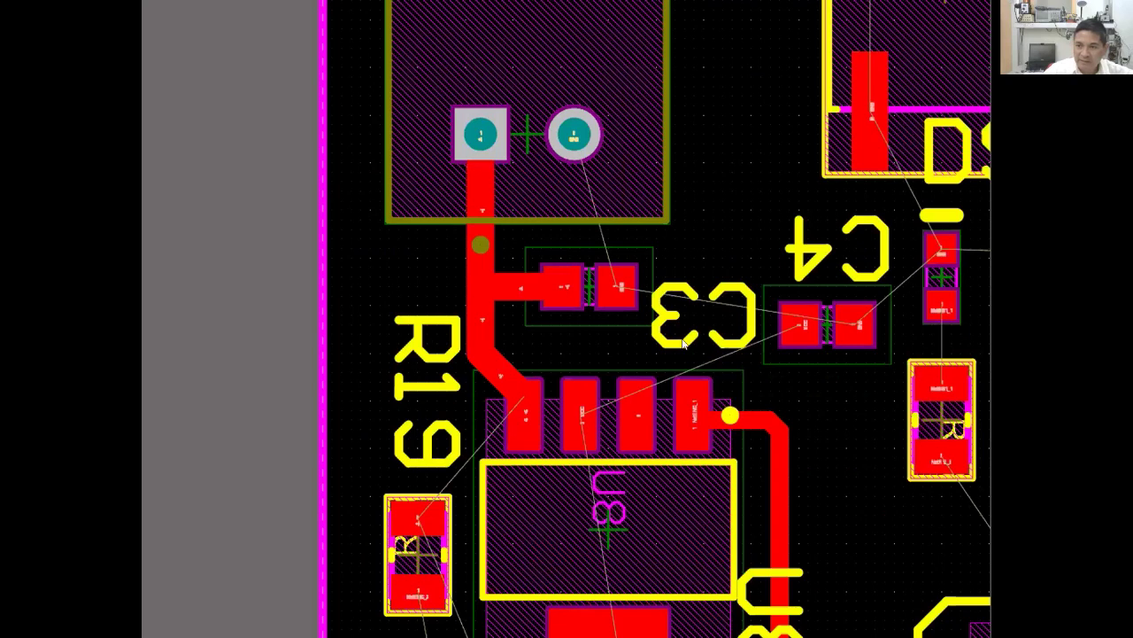
scroll(673, 275, "up", 1, "ctrl")
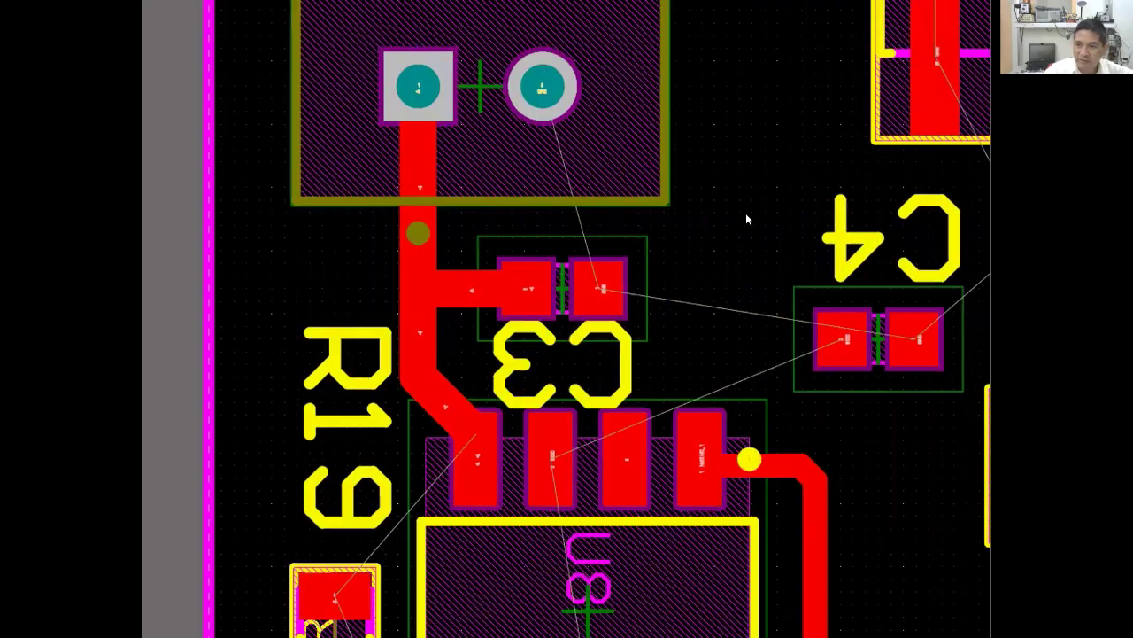
key("3")
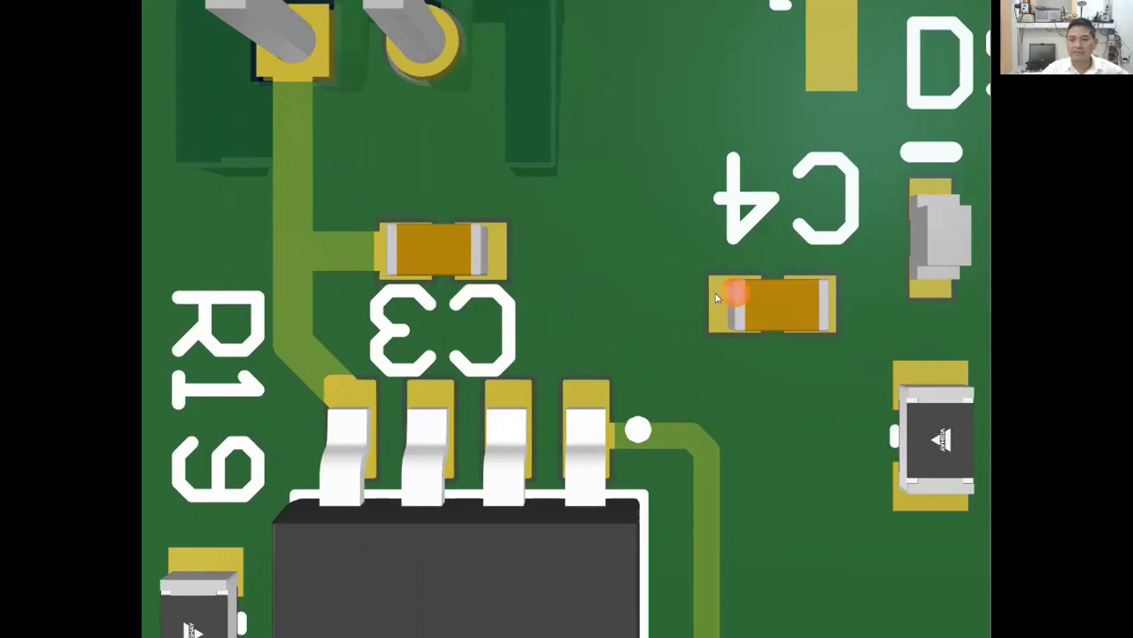
scroll(483, 300, "down", 2, "ctrl")
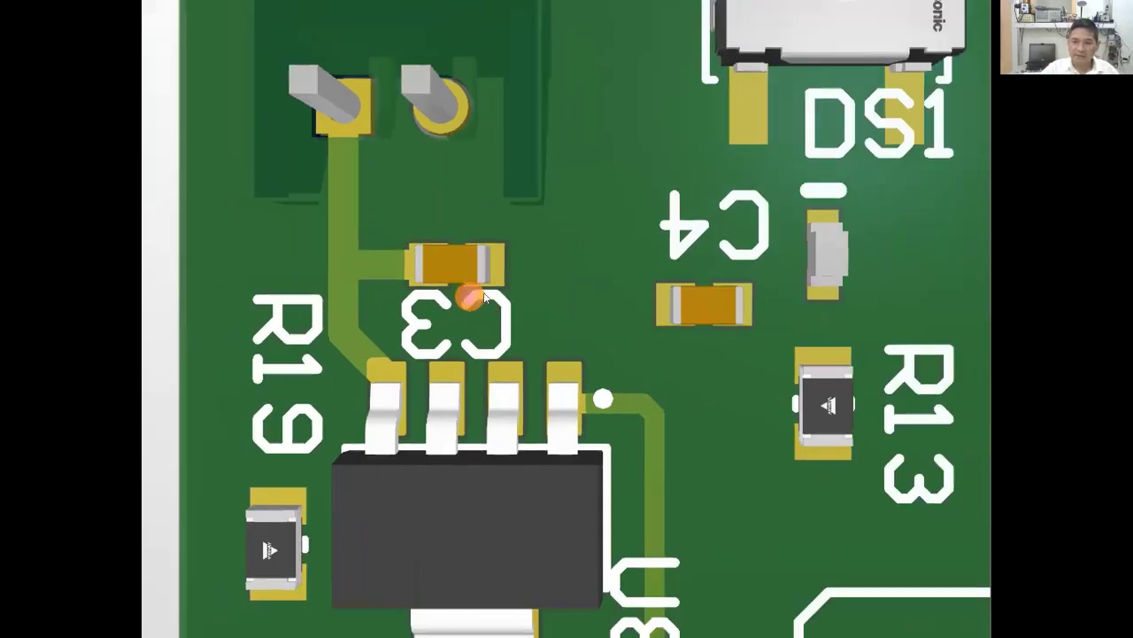
scroll(484, 298, "down", 3, "ctrl")
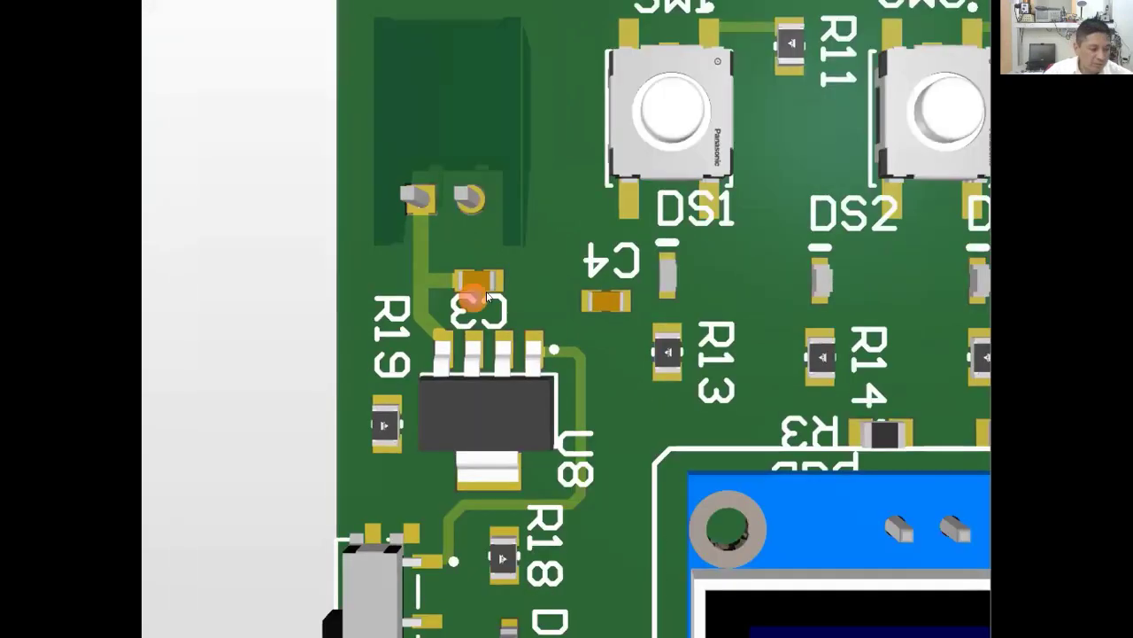
Place the C3 designator above its capacitor in the 2D layout and check it in the 3D view
key("2")
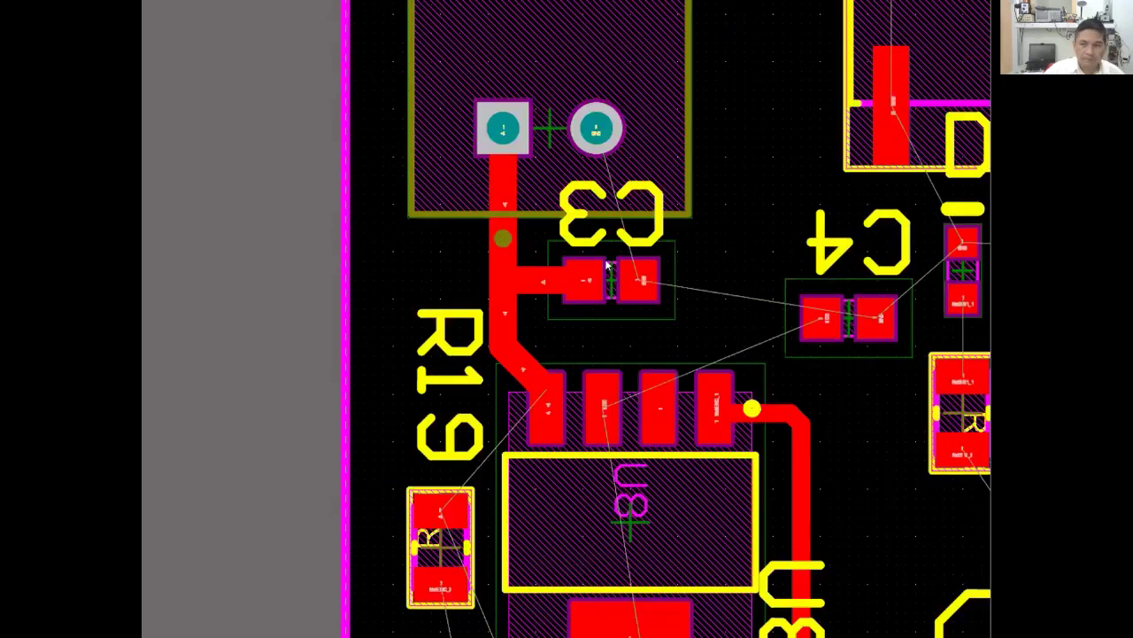
key("3")
scroll(462, 253, "up", 2, "ctrl")
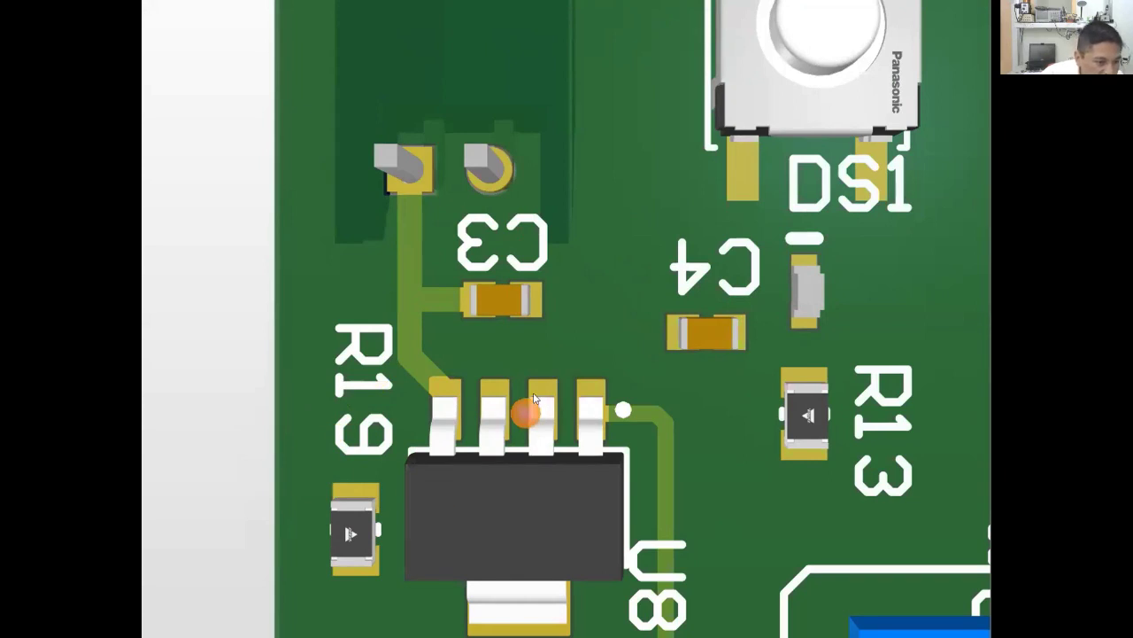
scroll(537, 364, "down", 2, "ctrl")
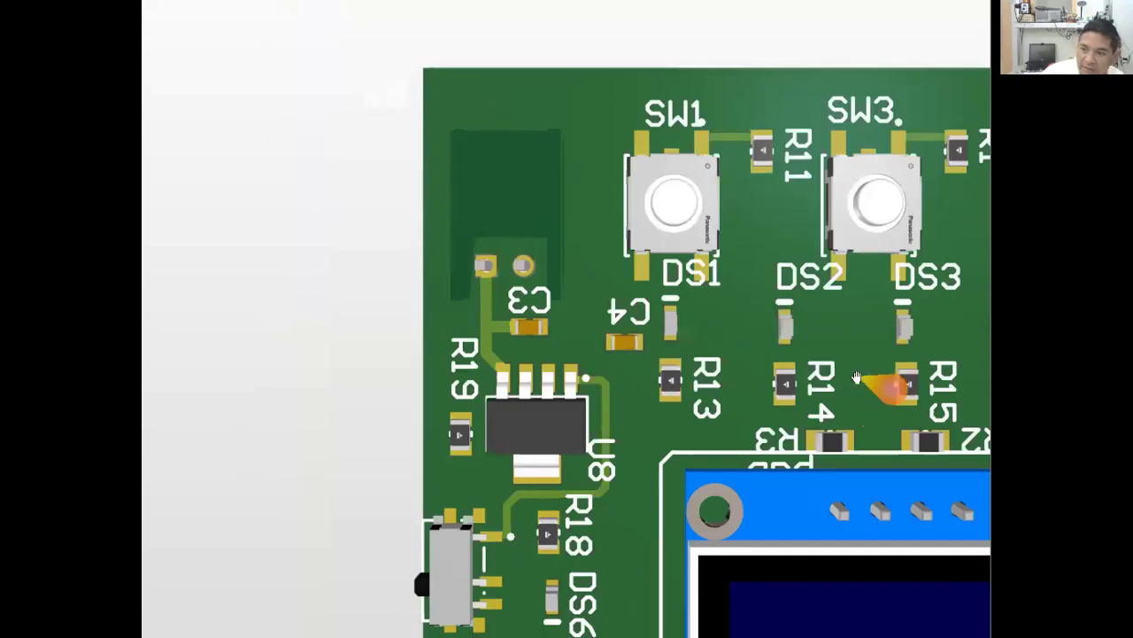
Look over the LED row, display and programming header in 3D, and return to the 2D layout
right_click_drag(686, 364, 454, 352)
right_click_drag(601, 383, 483, 262)
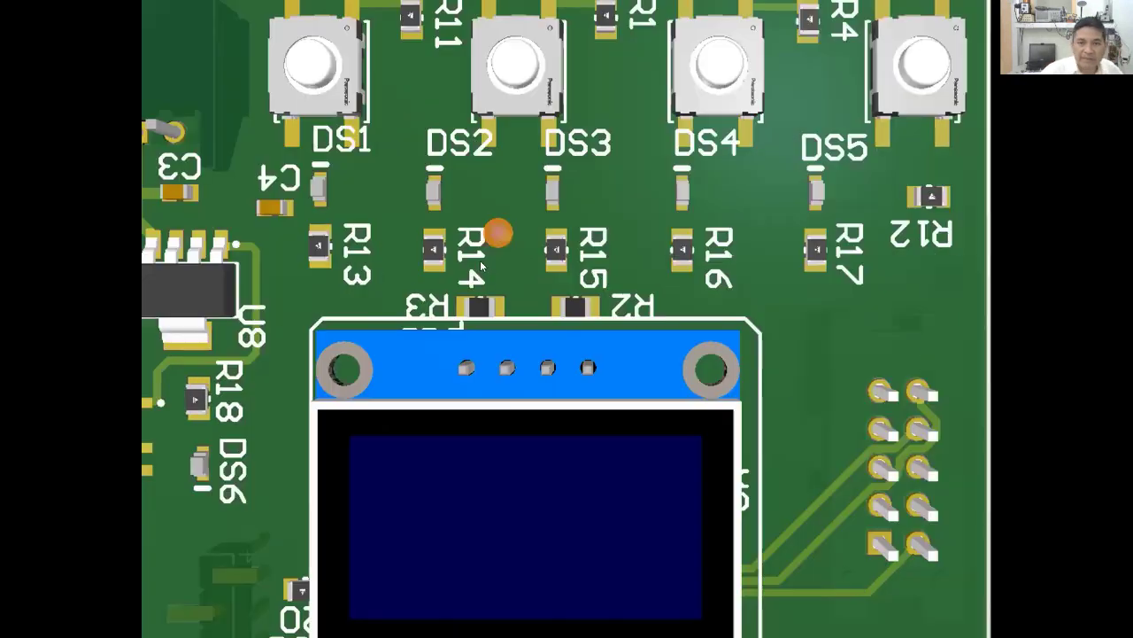
key("2")
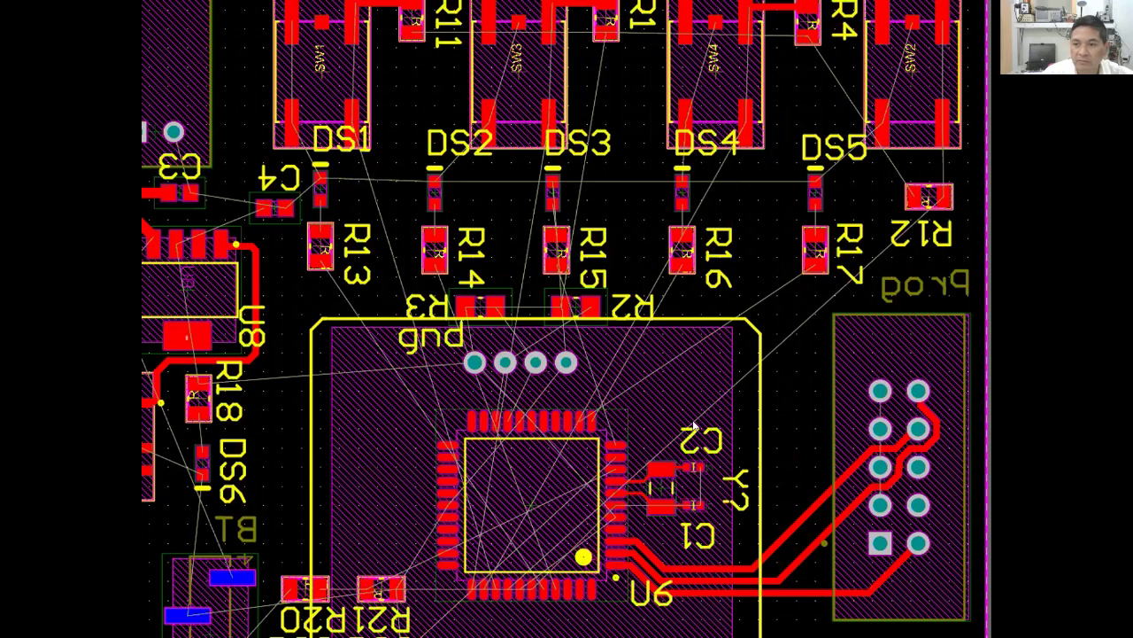
Review the schematic's regulator circuit and the Prog header's pin connections to the ATmega32
key("ctrl+Tab")
scroll(452, 378, "down", 2, "ctrl")
scroll(199, 492, "down", 1, "ctrl")
right_click_drag(344, 520, 596, 467)
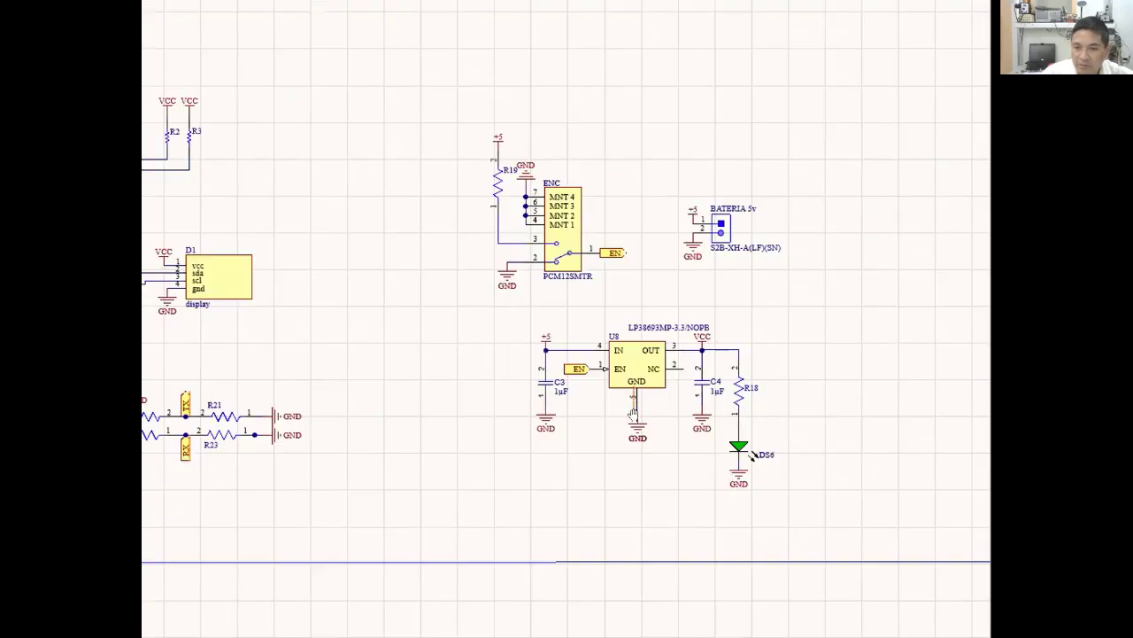
right_click_drag(633, 415, 753, 216)
right_click_drag(371, 529, 619, 321)
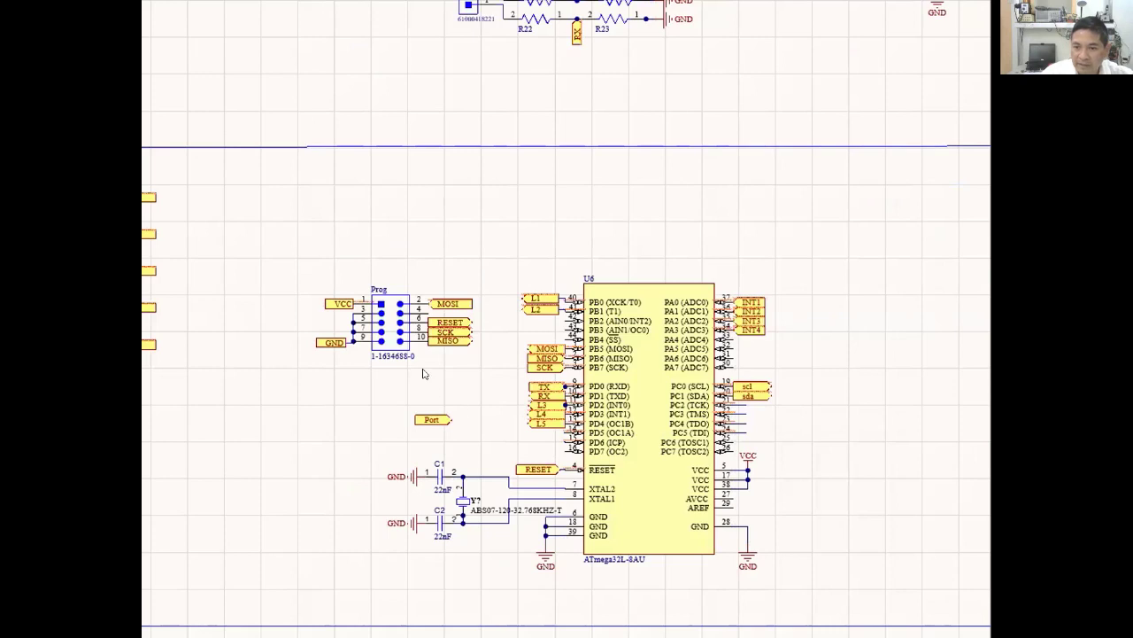
scroll(423, 372, "up", 2, "ctrl")
scroll(365, 311, "up", 1, "ctrl")
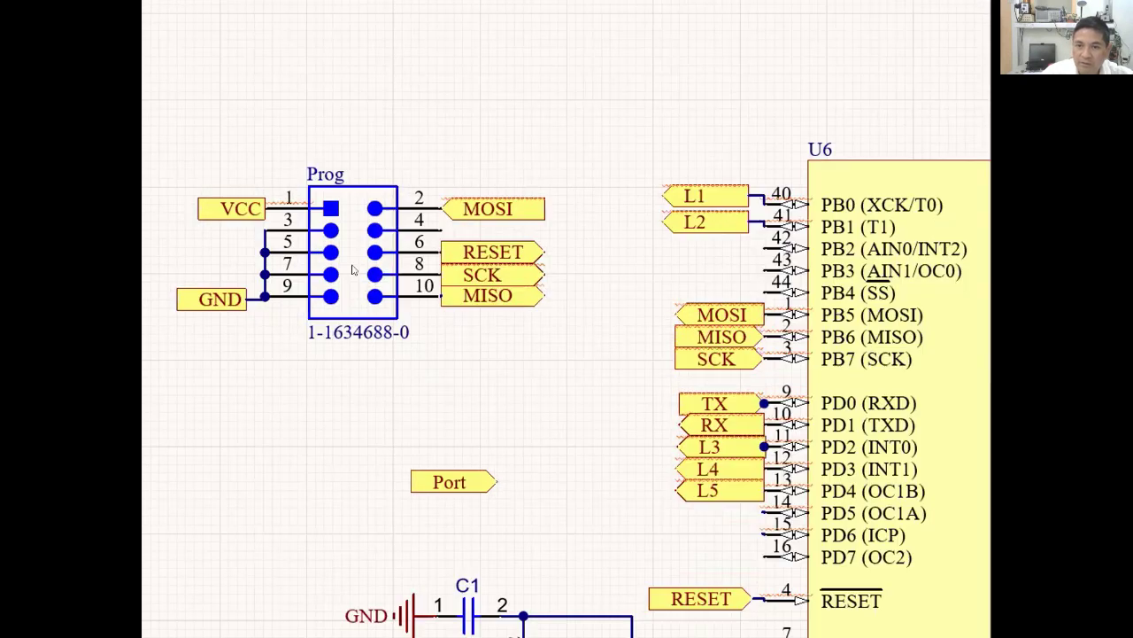
scroll(353, 315, "up", 1, "ctrl")
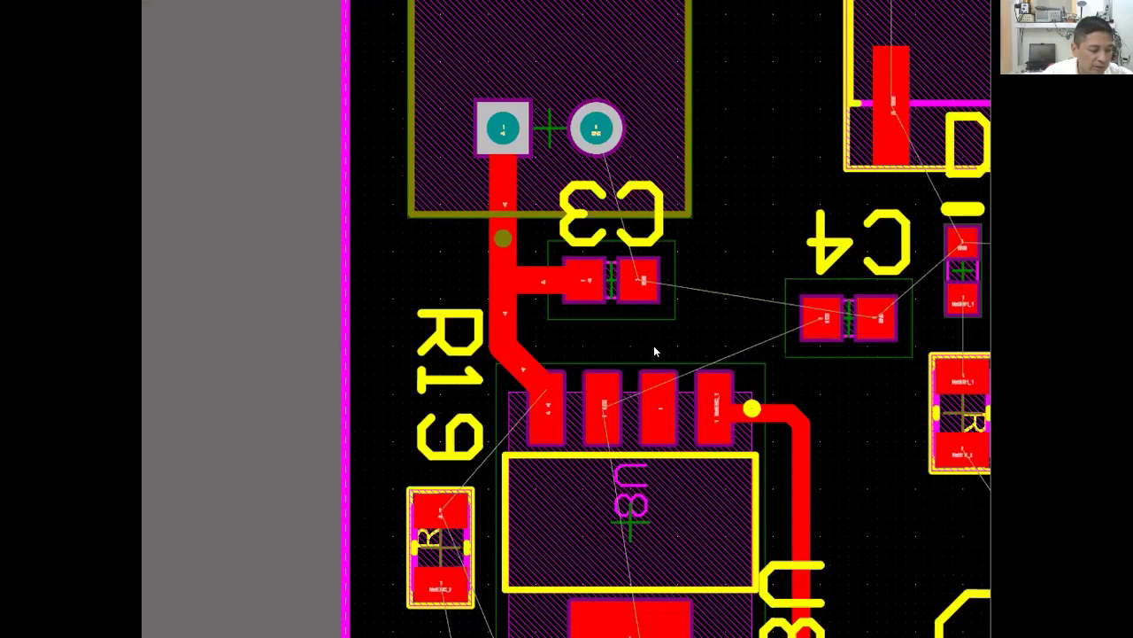
Examine the board's underside in the 3D view, focusing on the Prog header's orientation and the BT connector
key("3")
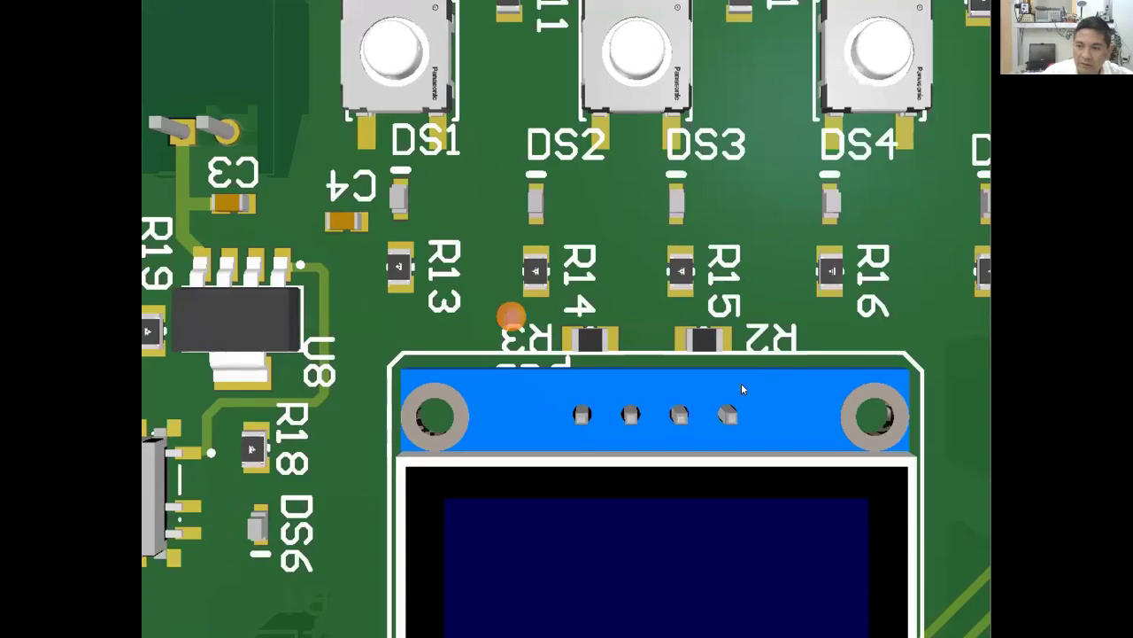
scroll(741, 389, "down", 5, "ctrl")
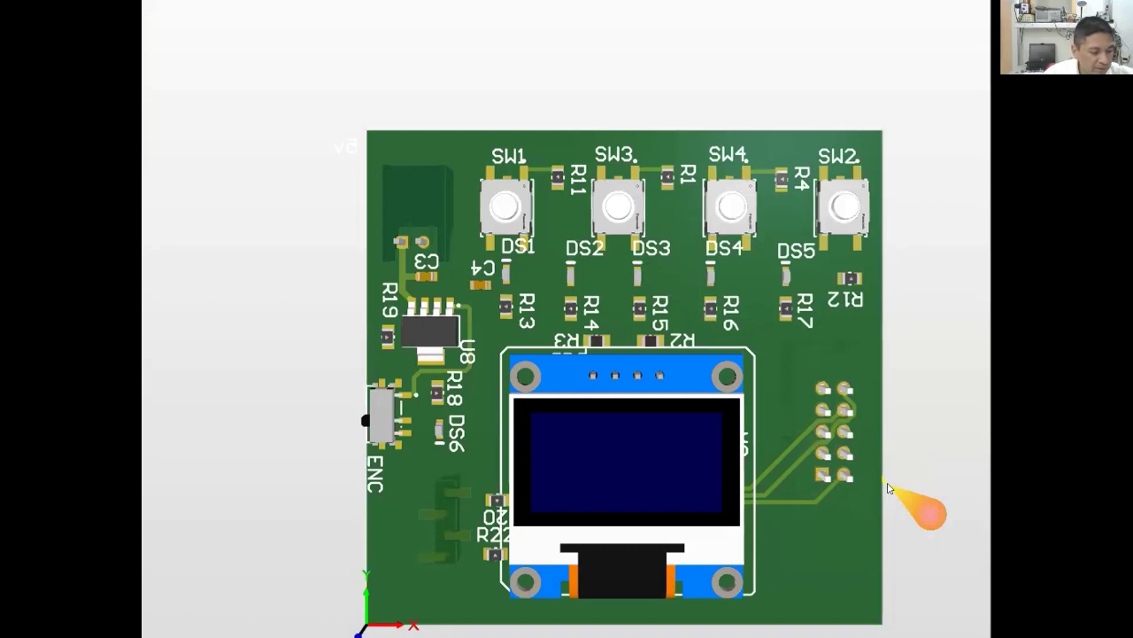
right_click_drag(889, 488, 953, 326, "shift")
scroll(580, 218, "down", 7, "shift")
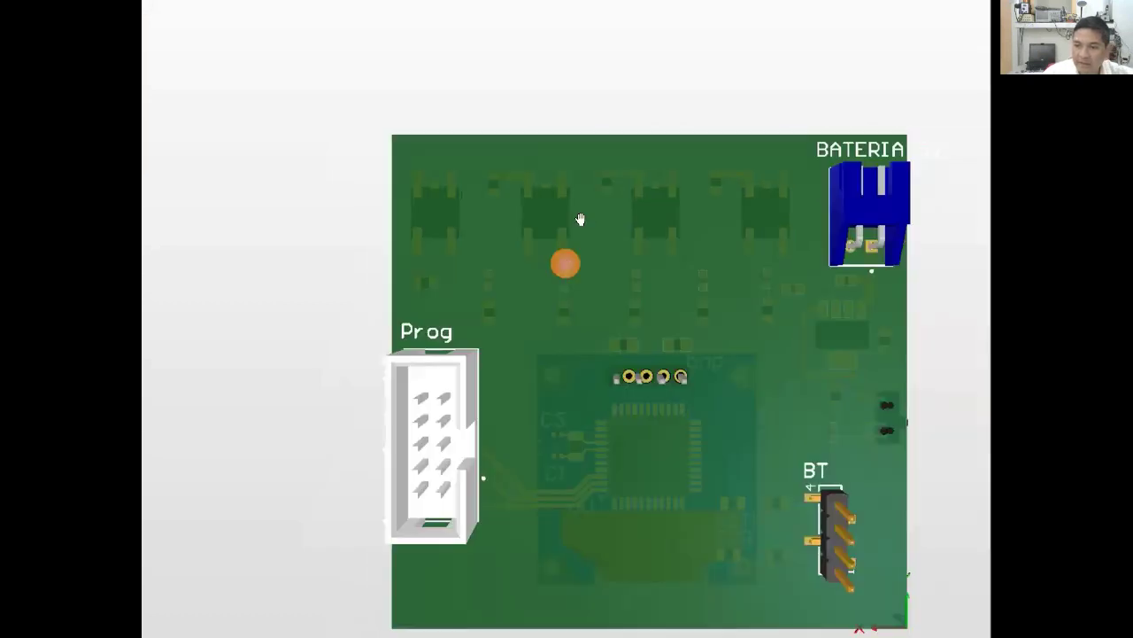
scroll(566, 197, "down", 1)
scroll(465, 403, "up", 3, "ctrl")
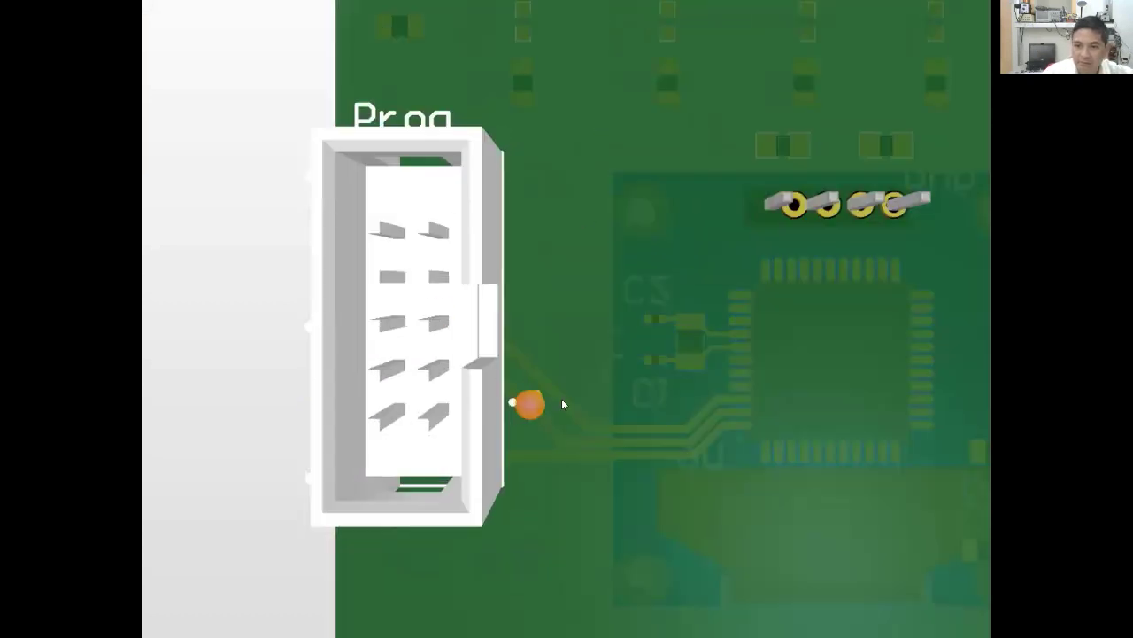
right_click_drag(679, 382, 461, 403)
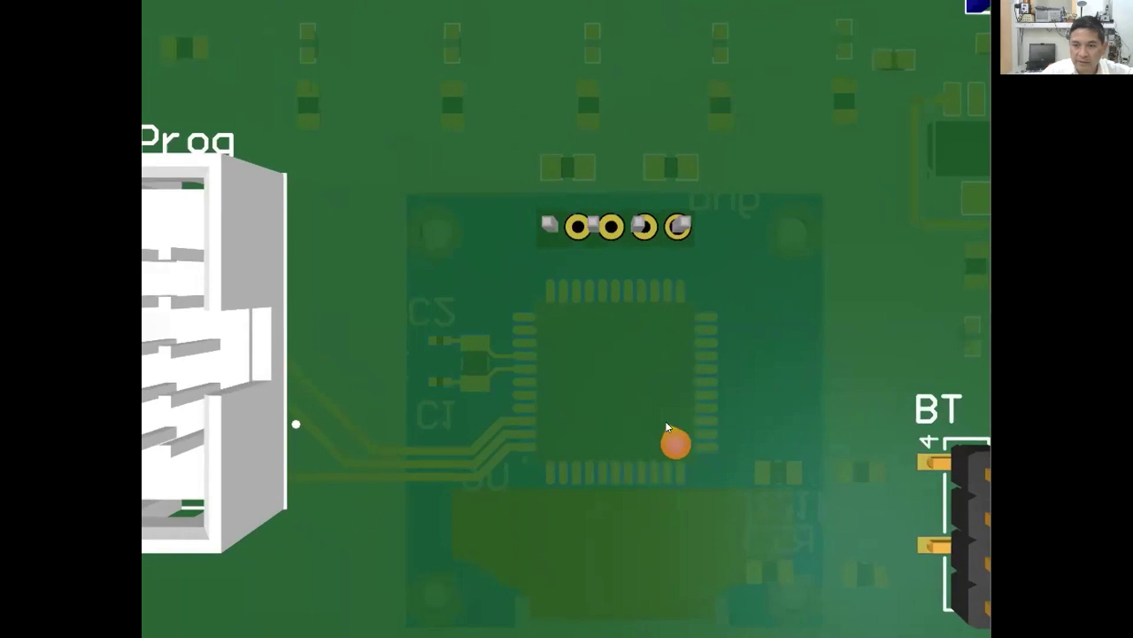
scroll(599, 422, "down", 1, "ctrl")
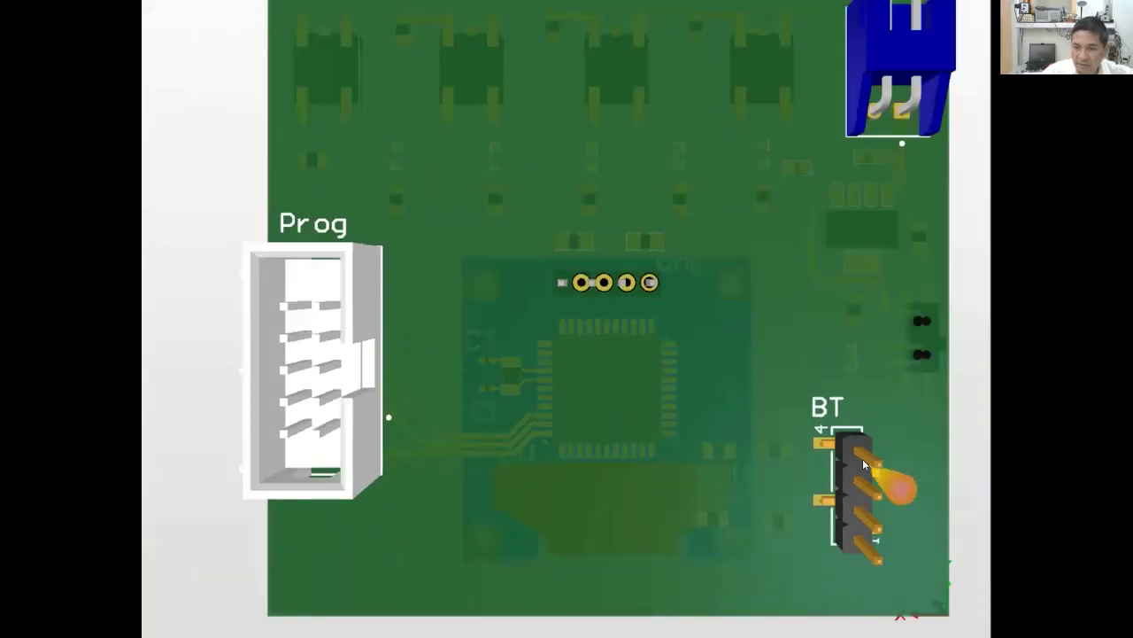
scroll(315, 346, "up", 2, "ctrl")
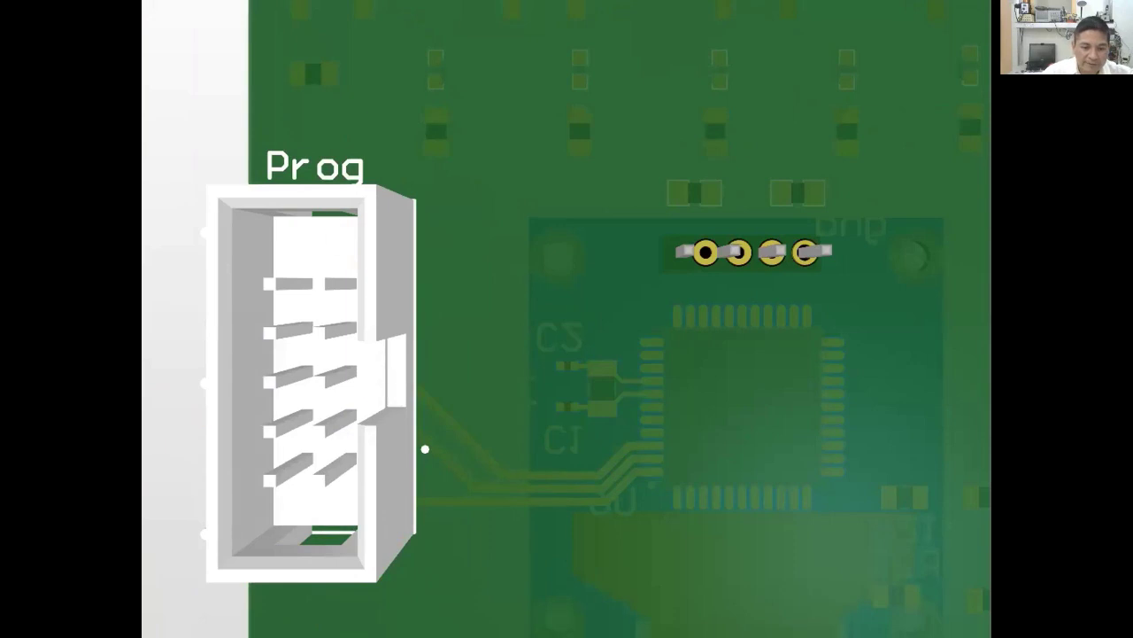
Switch to Firefox and search the web for "programador atmega328" in a new tab
key("alt+Tab")
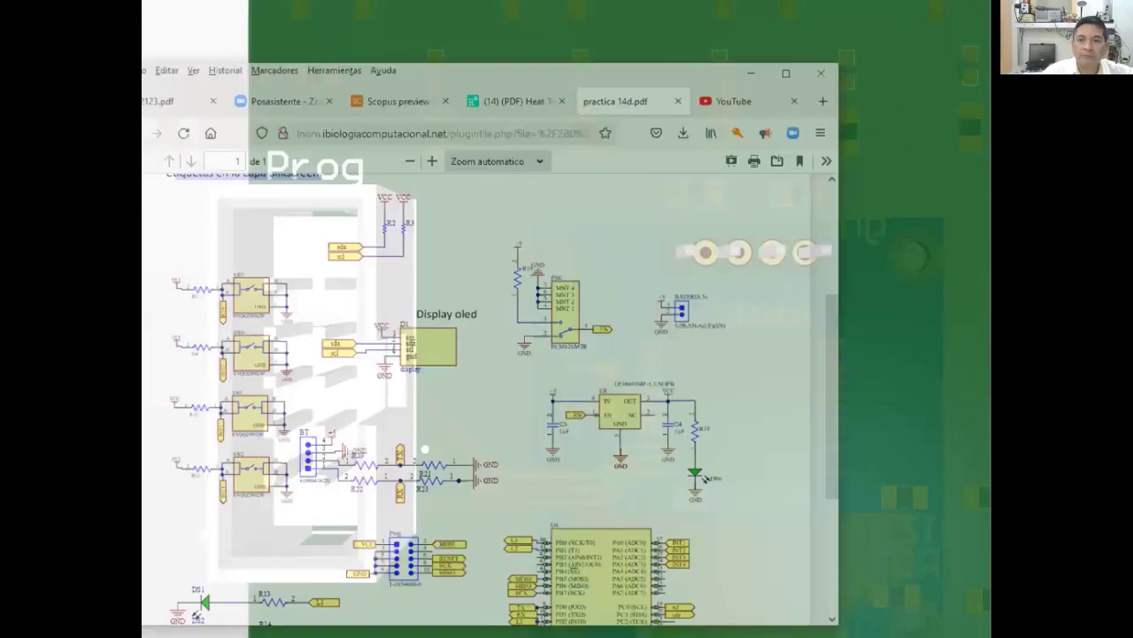
left_click(901, 46)
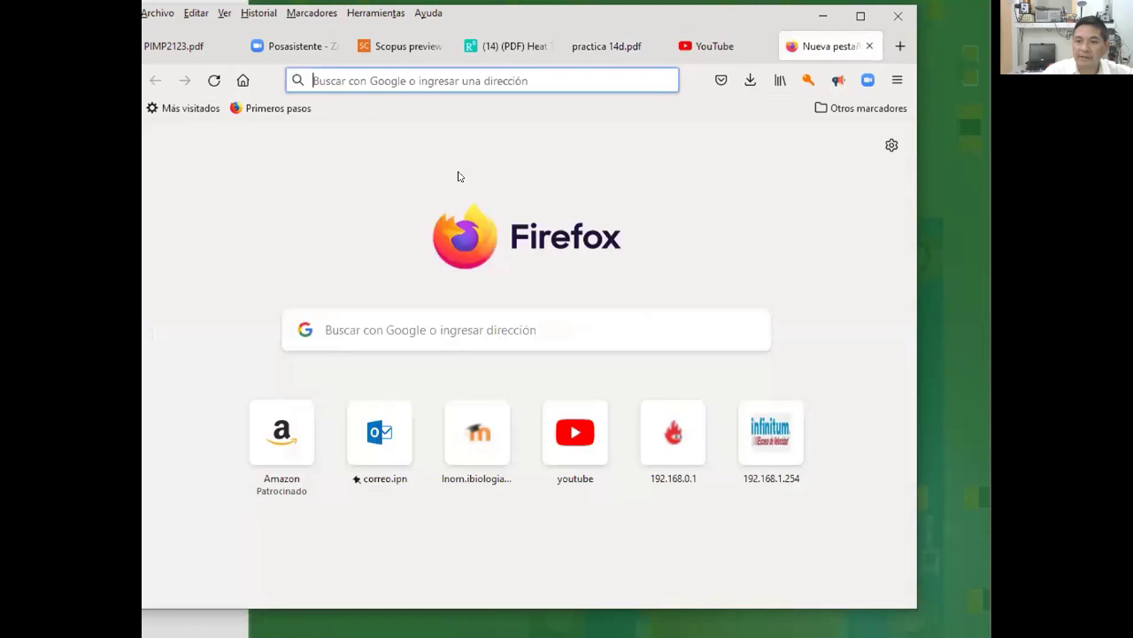
left_click(334, 329)
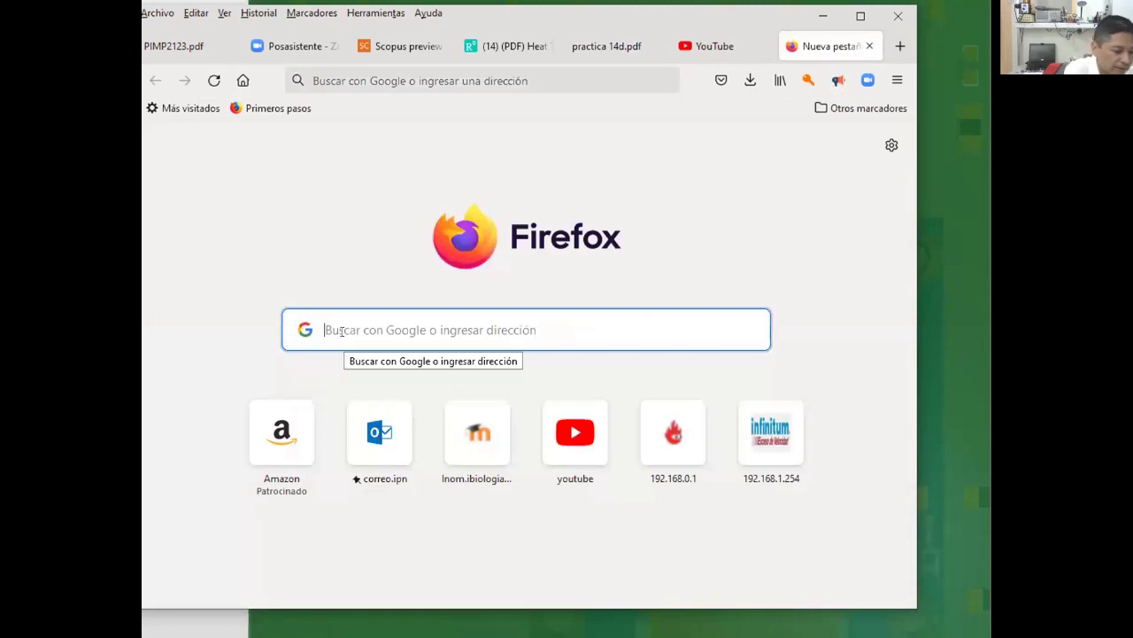
type("programador")
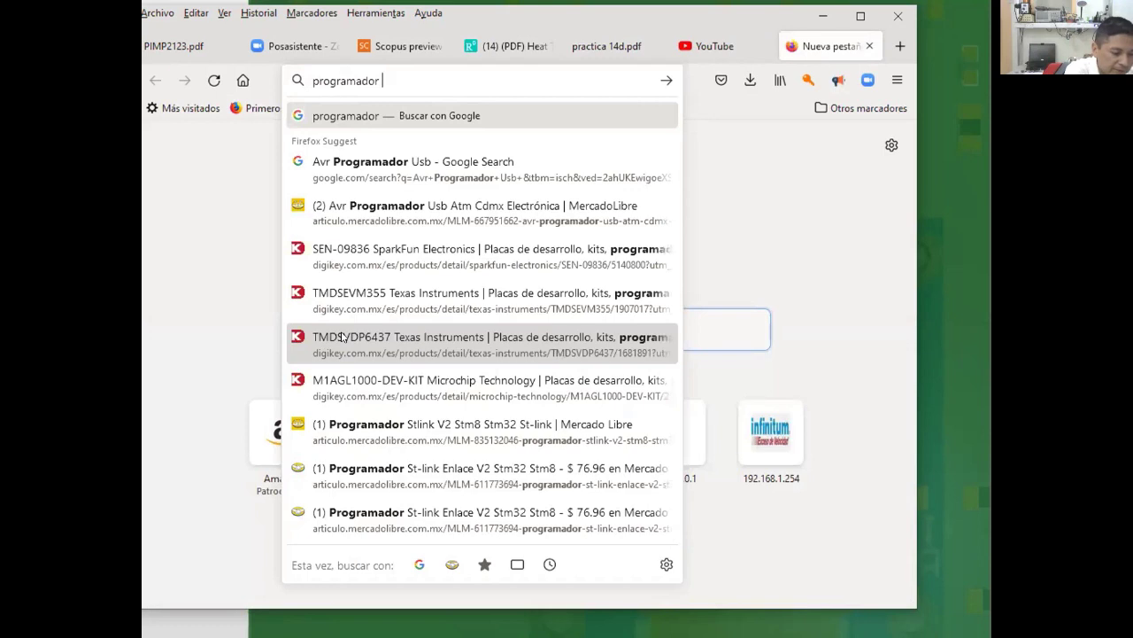
type(" atmega")
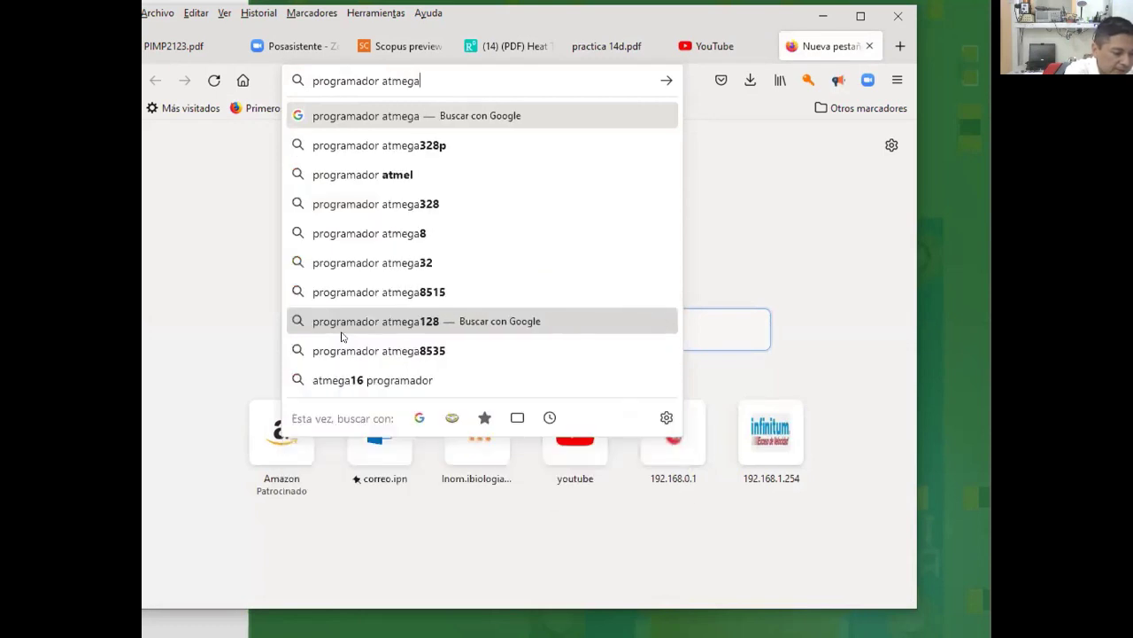
type("328")
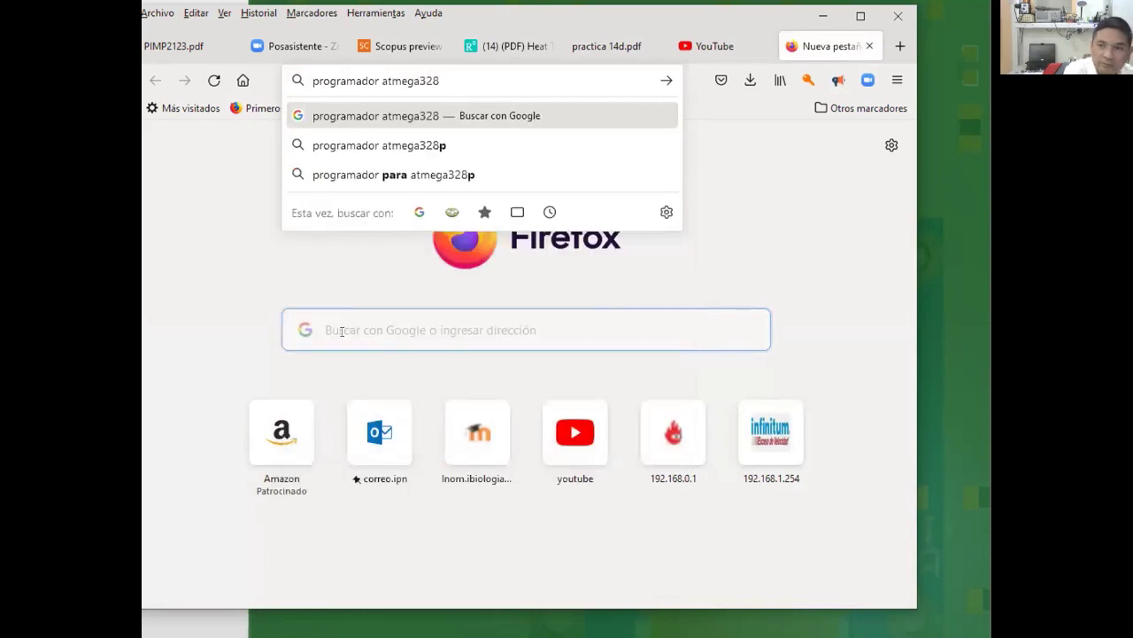
key("Return")
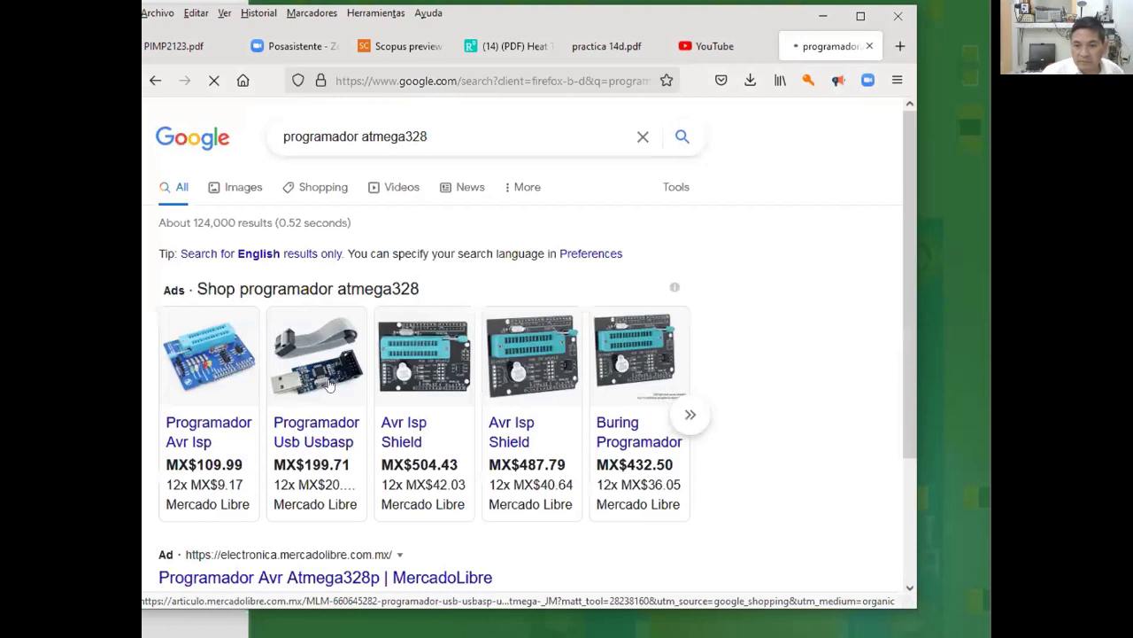
Open the Programador USB USBasp listing, examine its connector and ribbon cable photos, and return to the board's 3D view
left_click(292, 365)
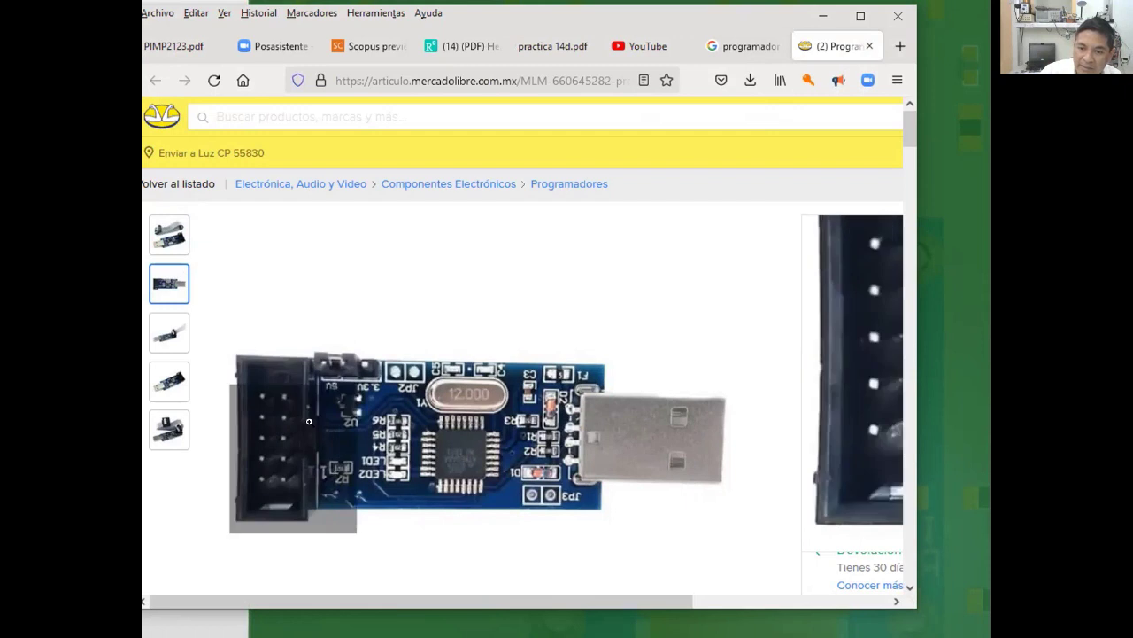
left_click(164, 234)
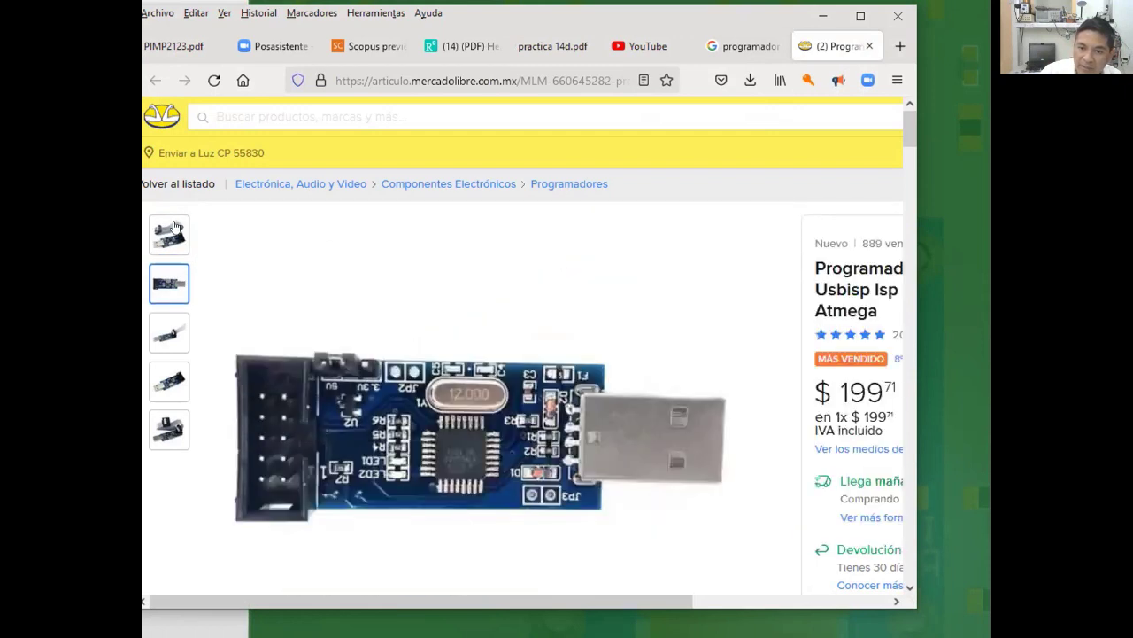
mouse_move(173, 340)
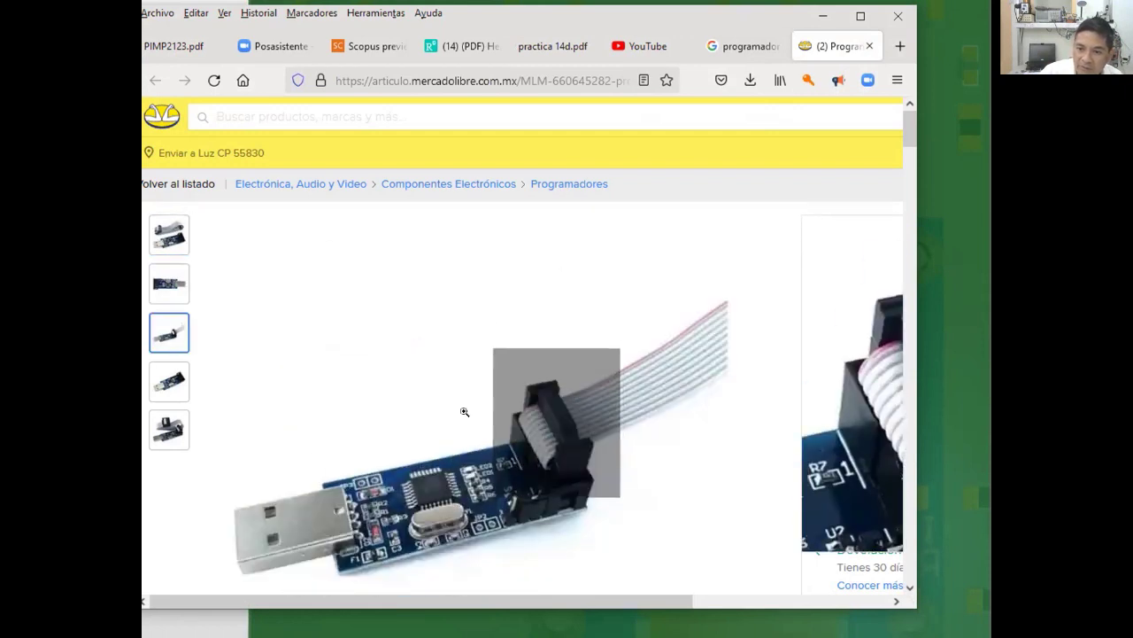
mouse_move(161, 429)
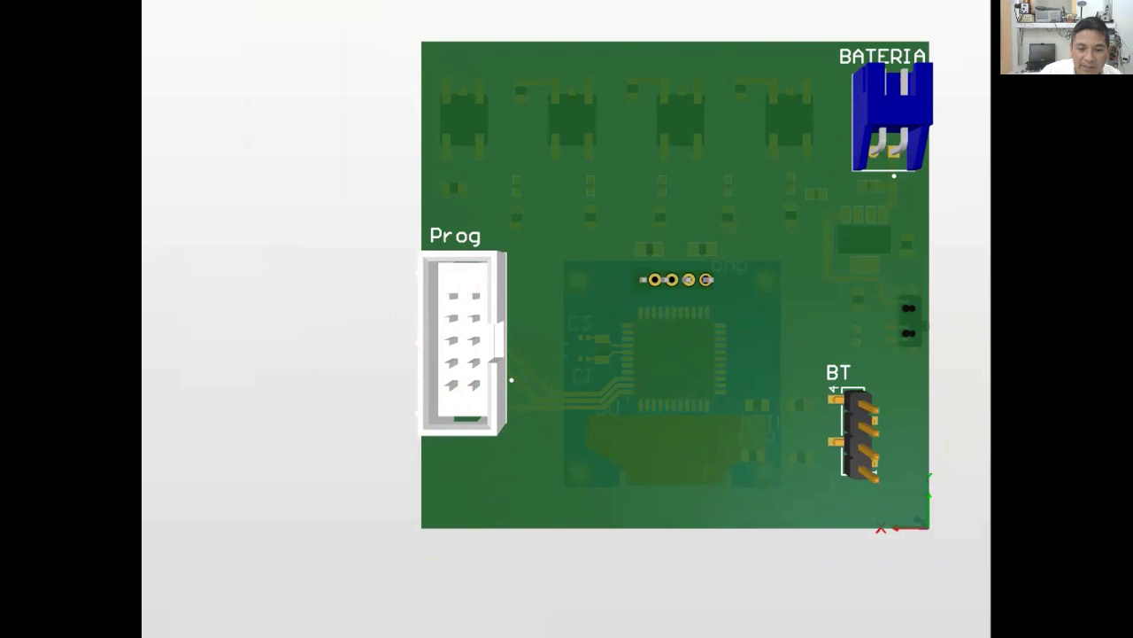
key("alt+Tab")
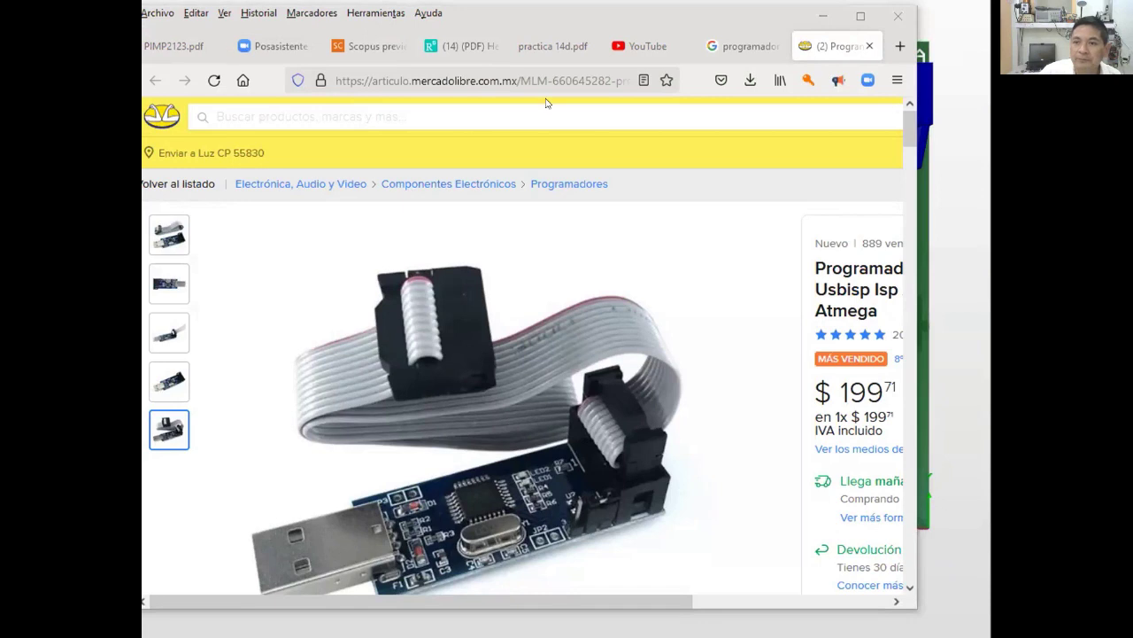
left_click(824, 13)
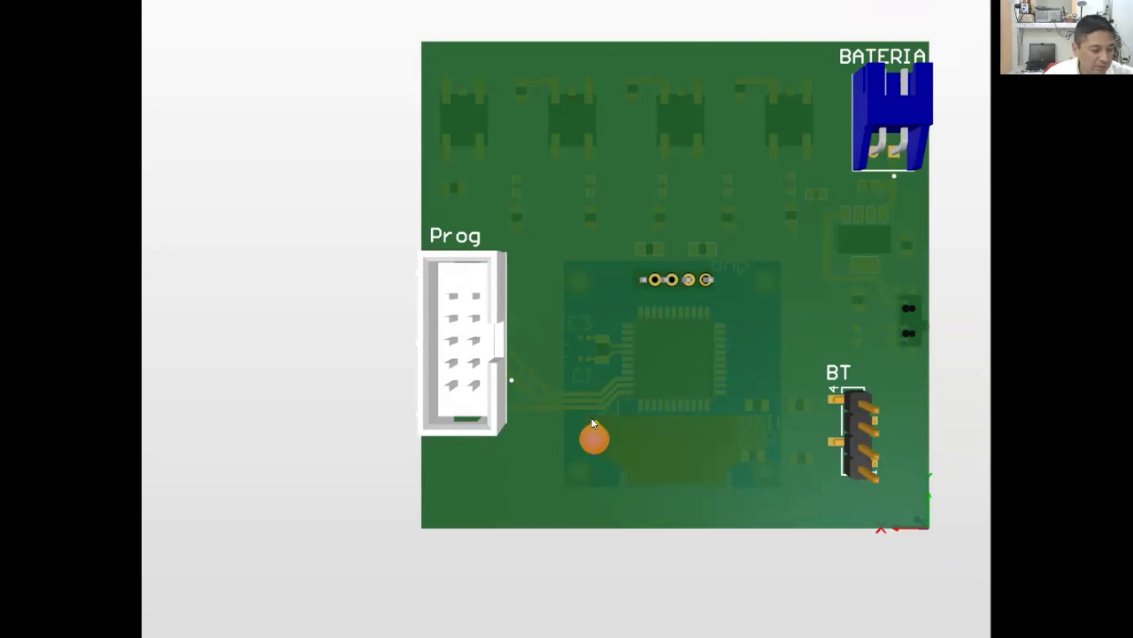
Flip the 3D board between its two sides to compare the BATERIA connector's pins with C3 and U8
key("v")
key("b")
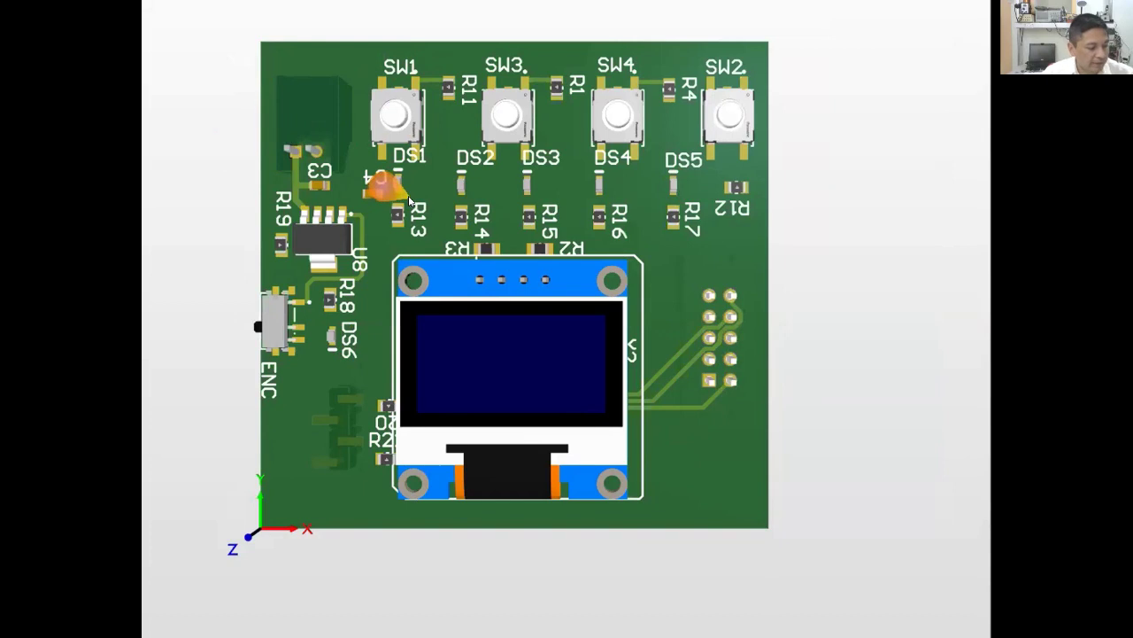
key("ctrl+f")
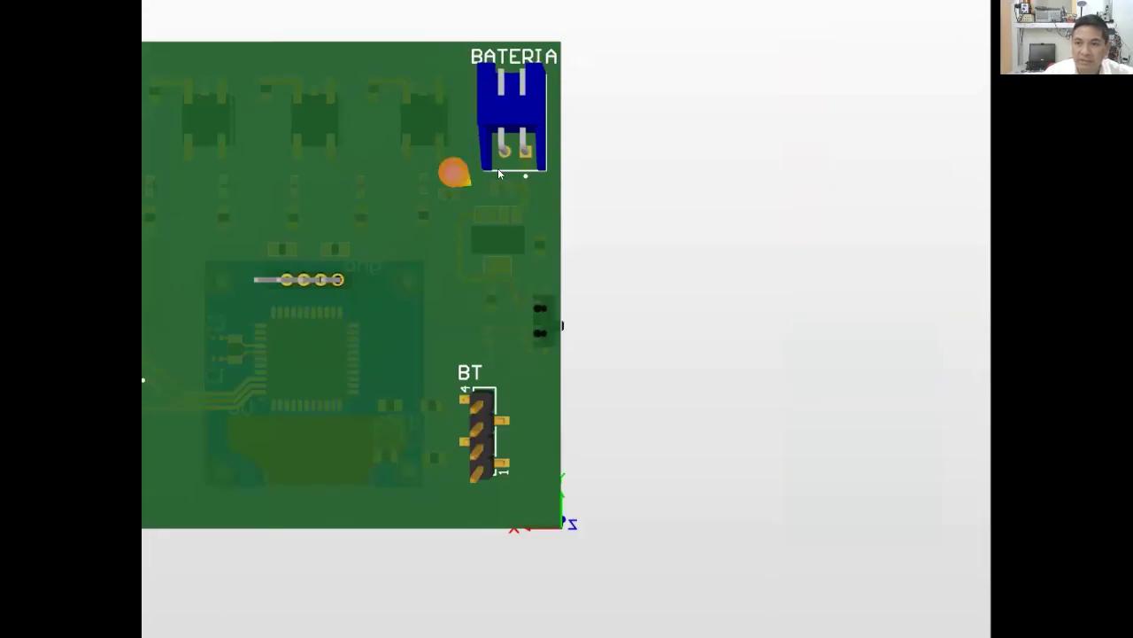
scroll(507, 42, "up", 5)
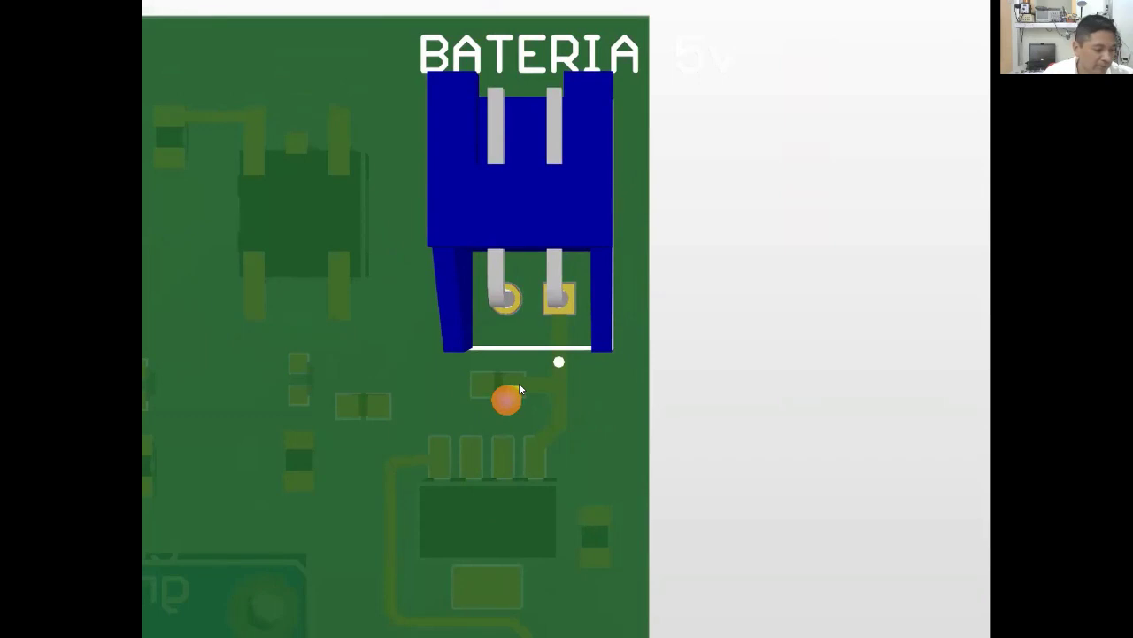
key("ctrl+f")
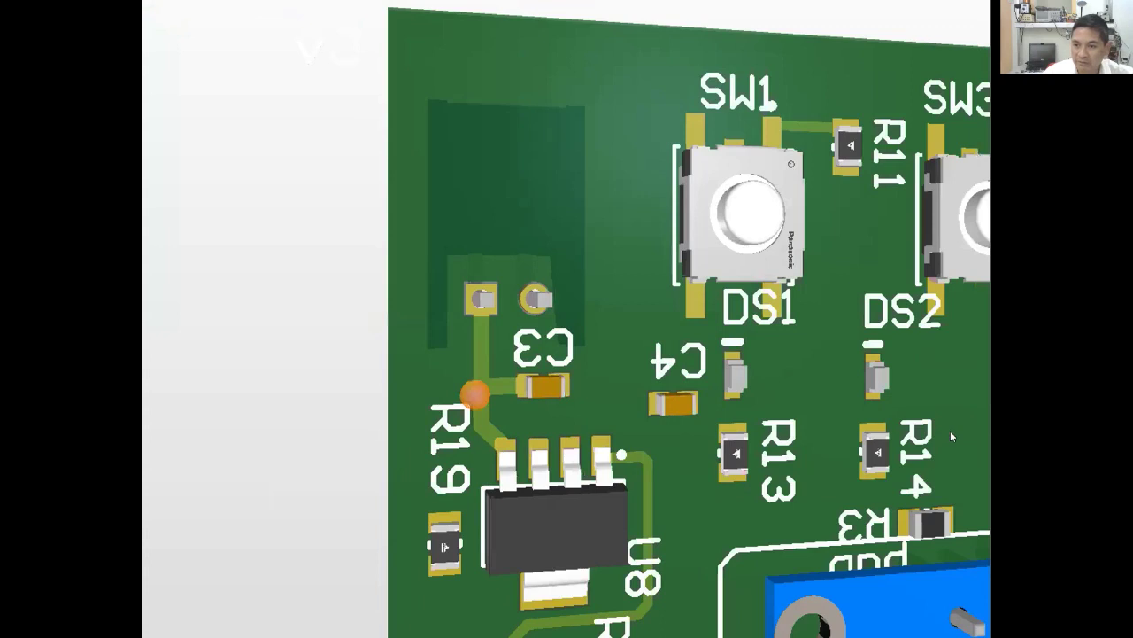
Inspect the switches, LED row, display and Prog header pins from the board's top side and at an angle in 3D
right_click_drag(952, 437, 930, 371)
right_click_drag(567, 320, 617, 221)
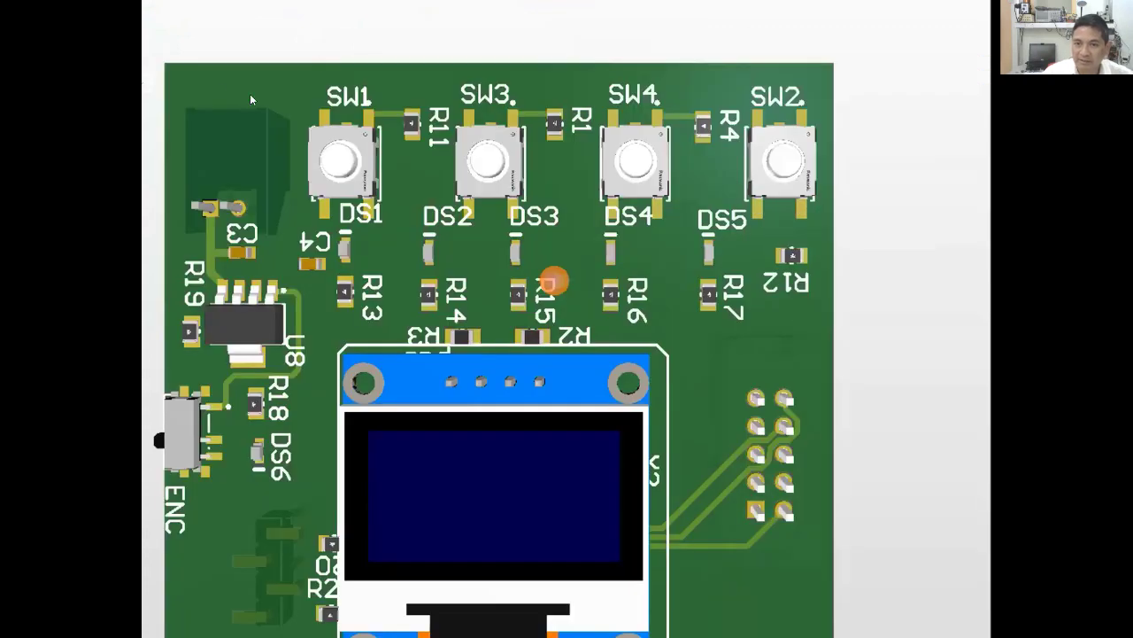
right_click_drag(259, 162, 324, 98)
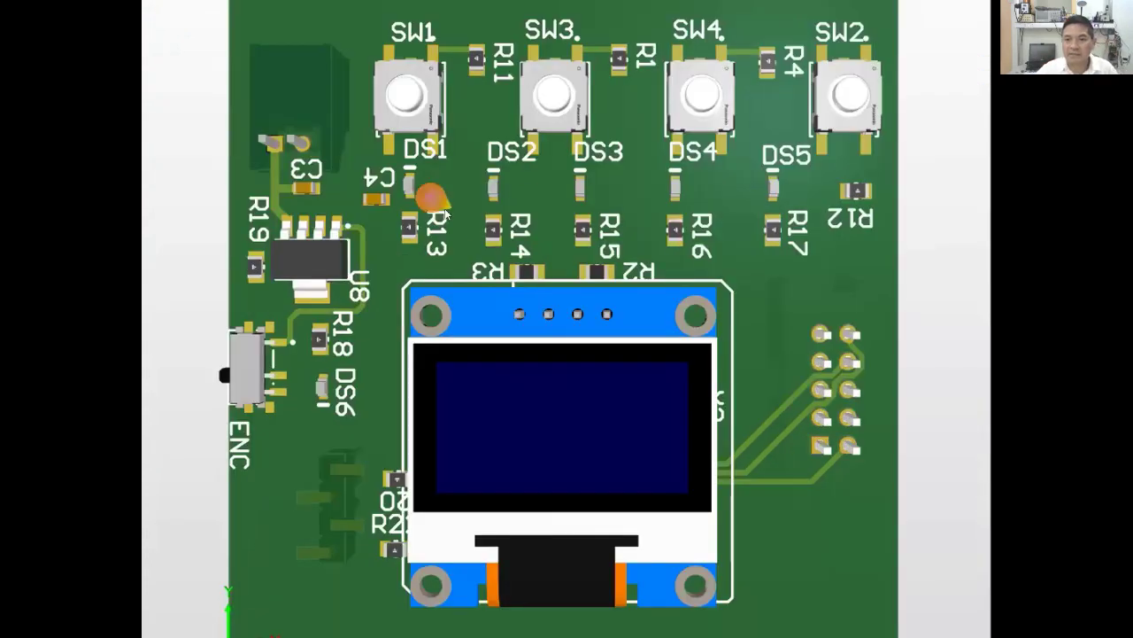
right_click_drag(460, 255, 371, 250, "shift")
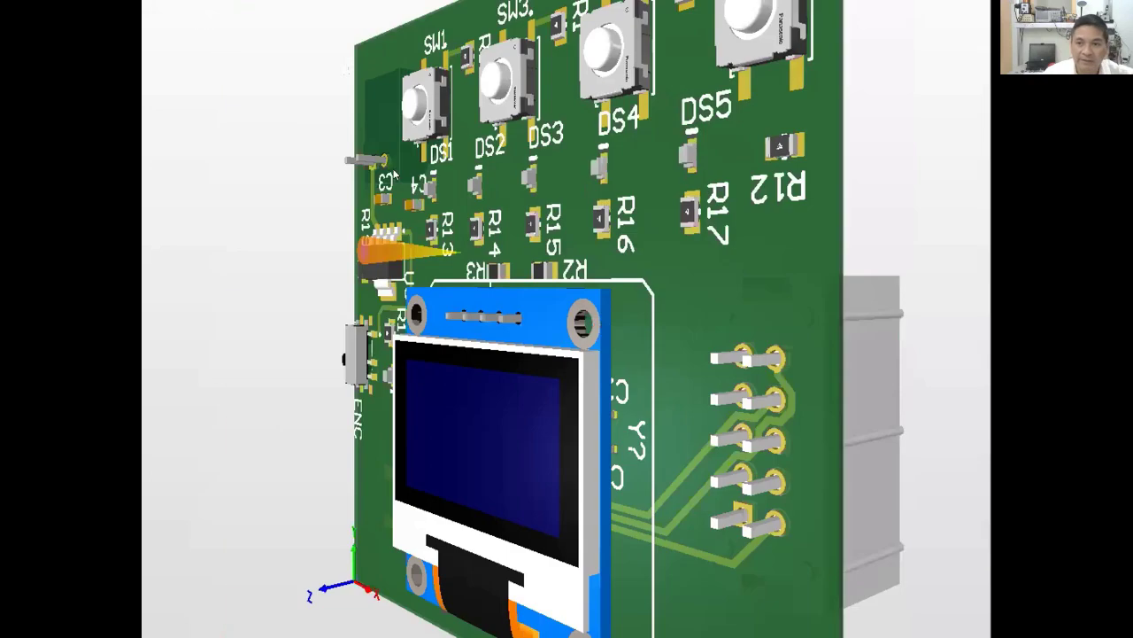
key("ctrl+f")
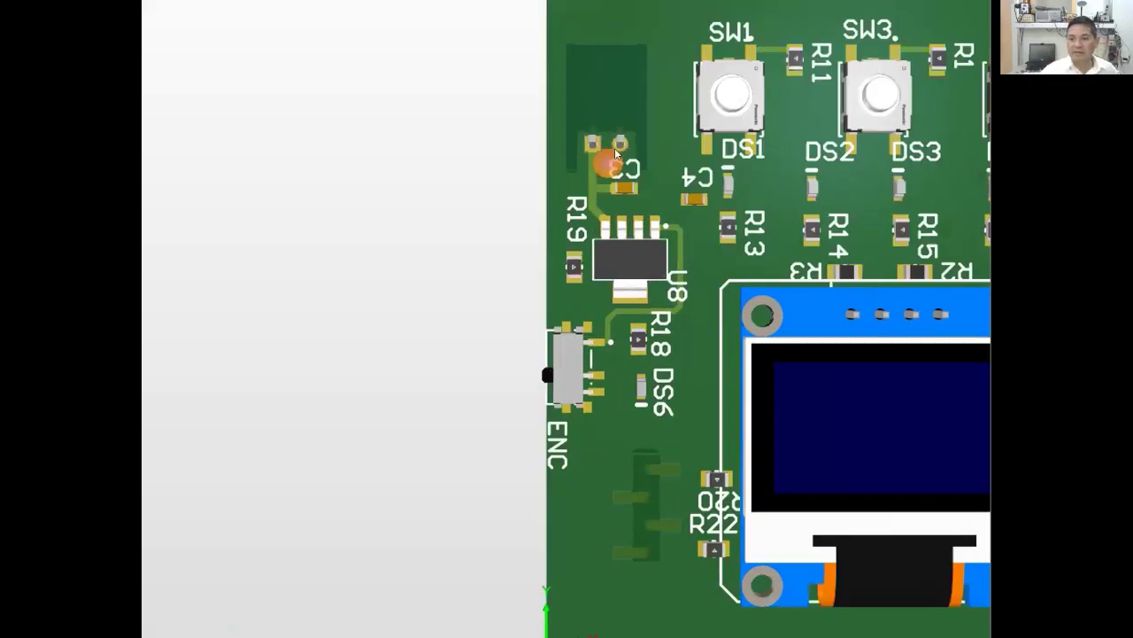
Return to the schematic and look over the Prog header, the battery connector and the regulator circuit
scroll(611, 177, "up", 5, "ctrl")
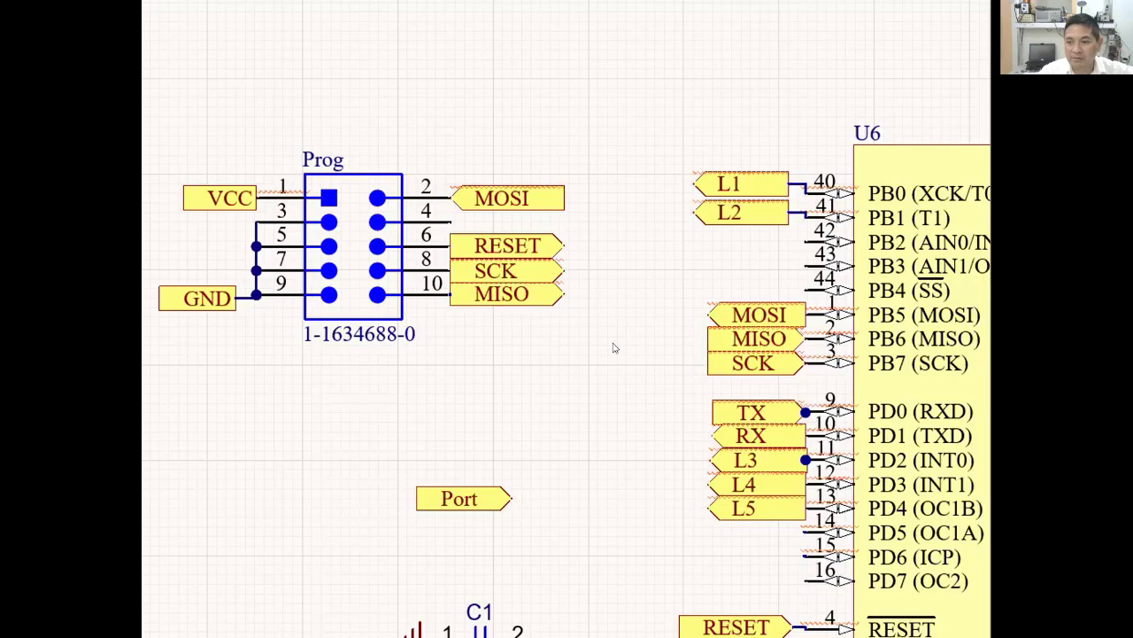
scroll(614, 348, "down", 5, "ctrl")
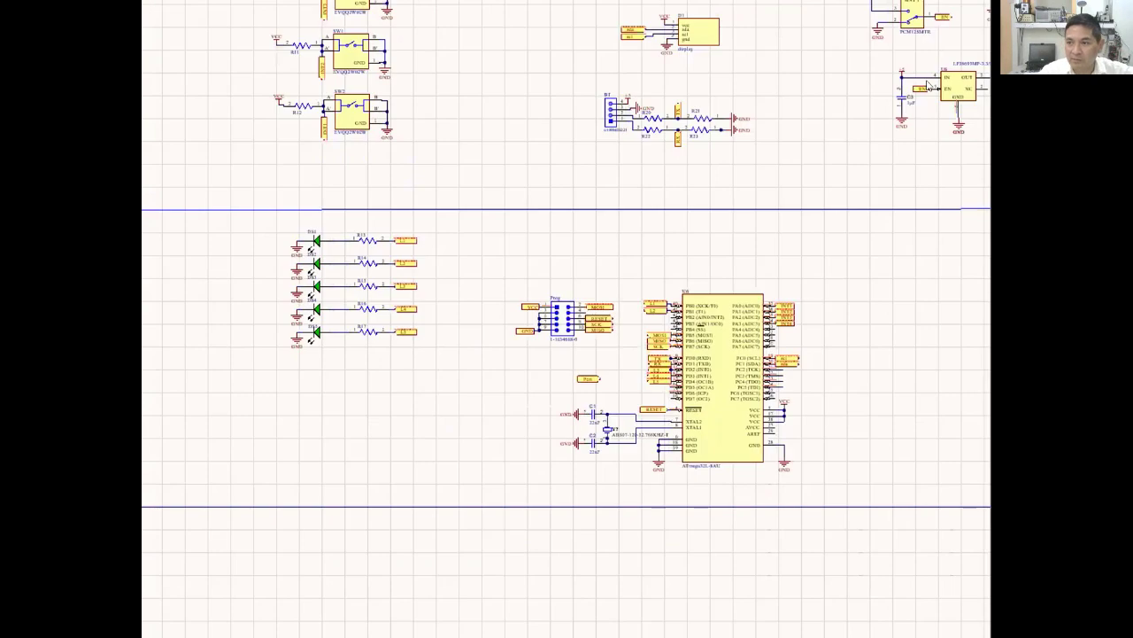
right_click_drag(887, 111, 751, 279)
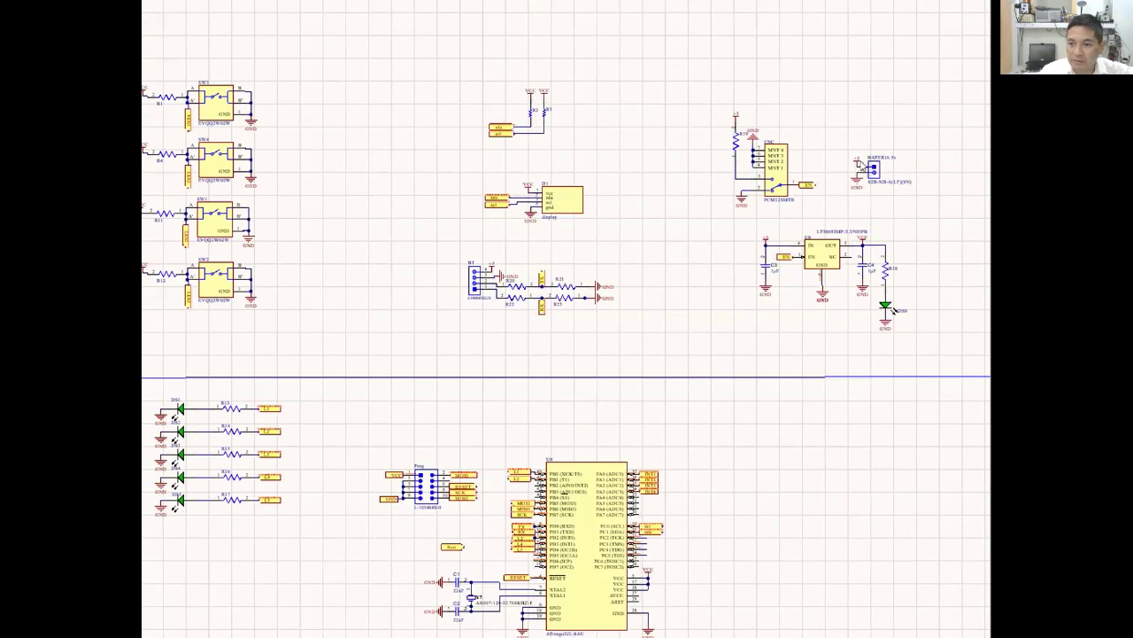
Examine the Prog header's pin assignments and the matching ATmega32L programming ports in the schematic
scroll(447, 567, "up", 5, "ctrl")
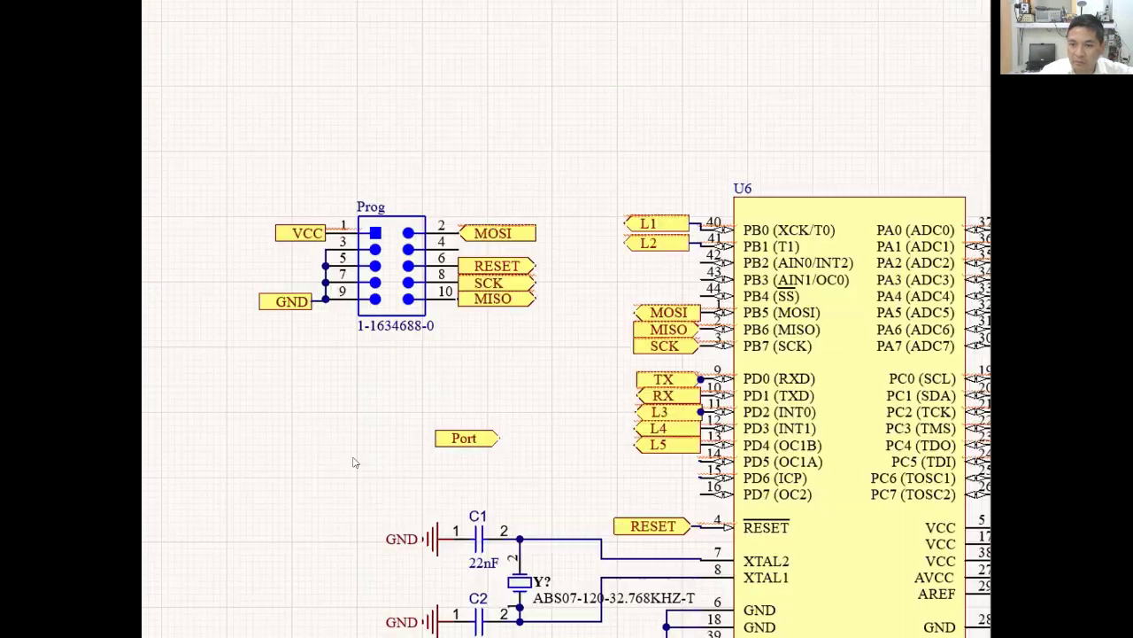
right_click_drag(331, 453, 281, 301)
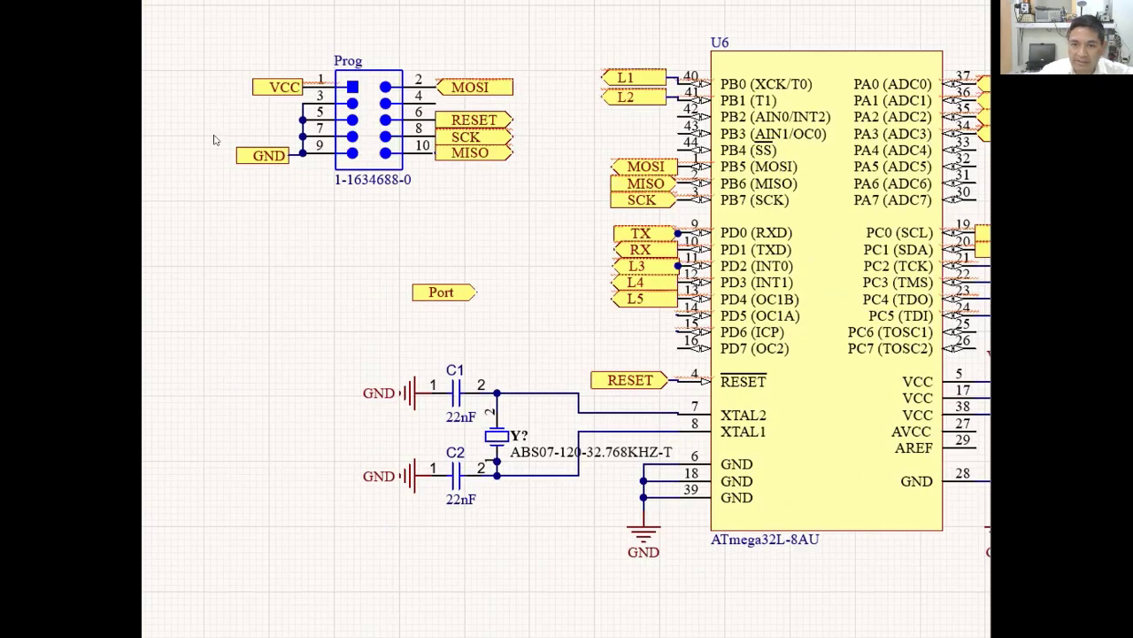
right_click_drag(266, 190, 189, 229)
scroll(443, 228, "up", 2, "ctrl")
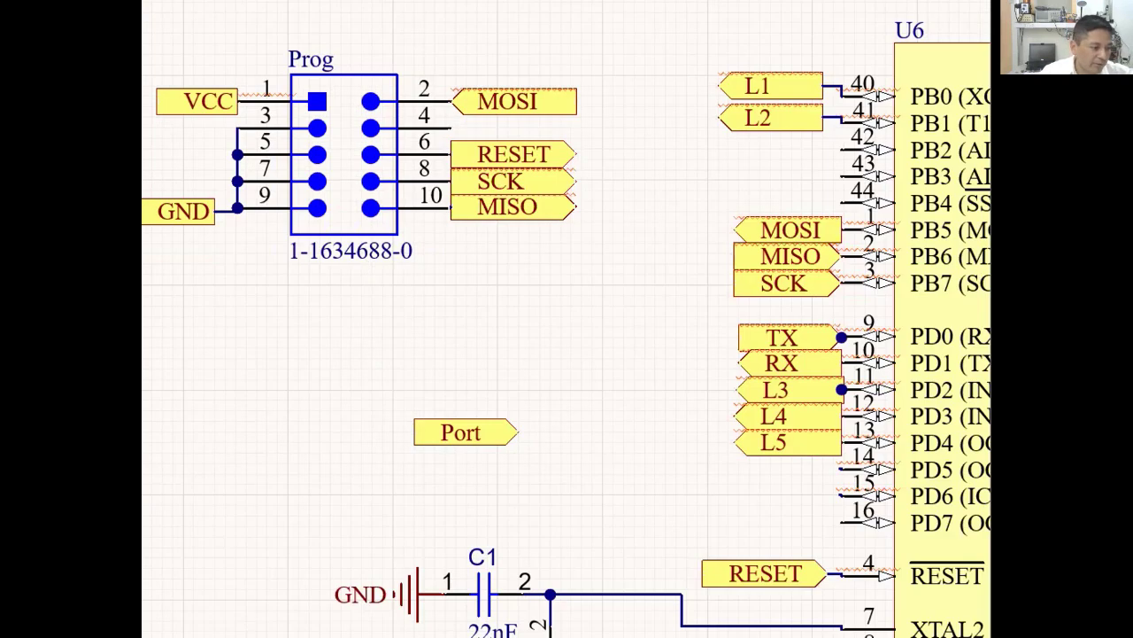
Switch to the browser, leave the USBasp listing for the Google results, and search for "programador atmega328 pinout"
key("alt+Tab")
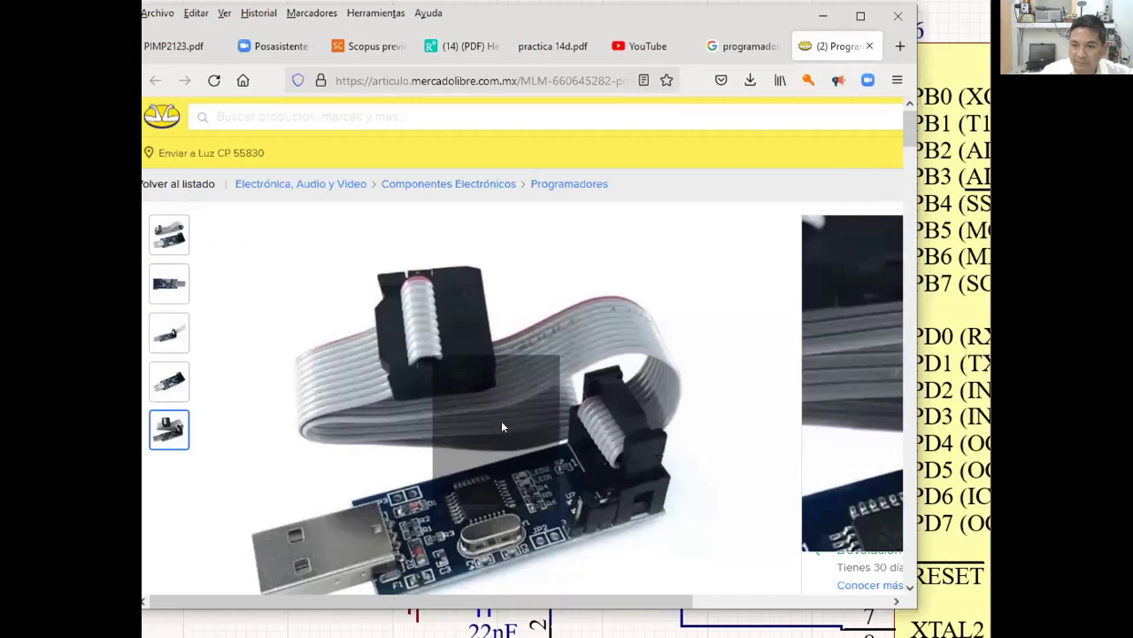
scroll(502, 427, "down", 10)
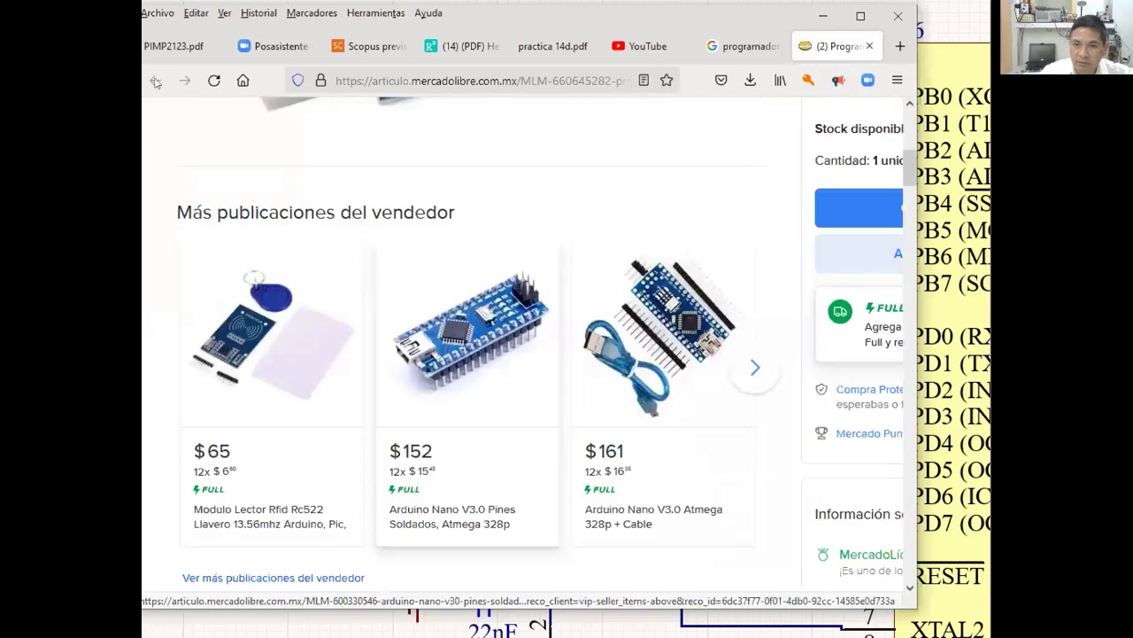
left_click(155, 80)
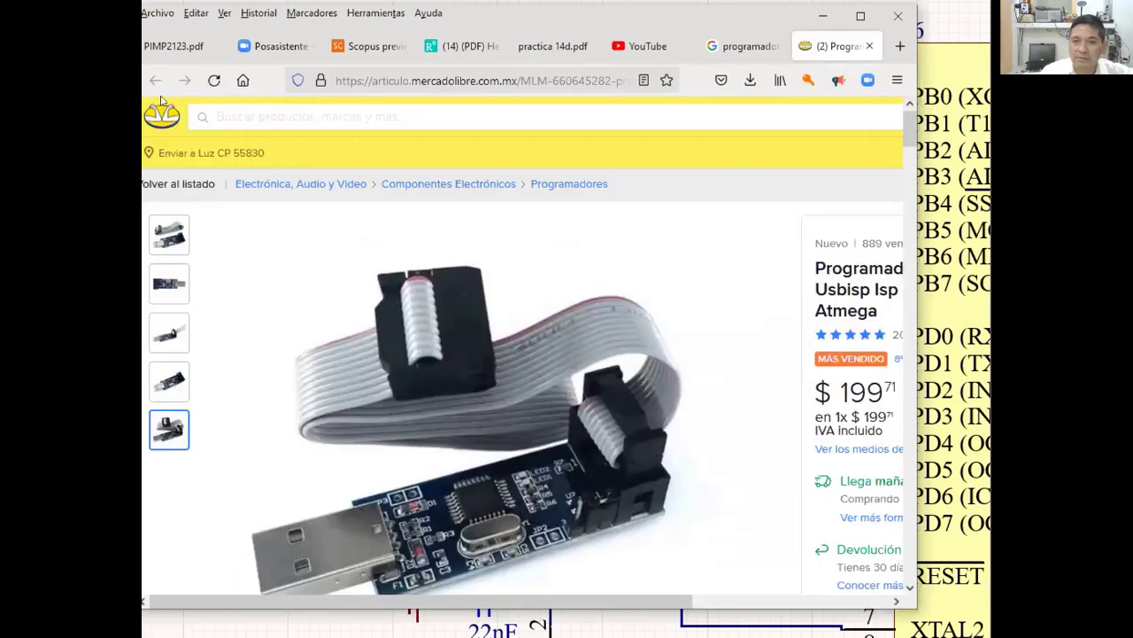
left_click(744, 46)
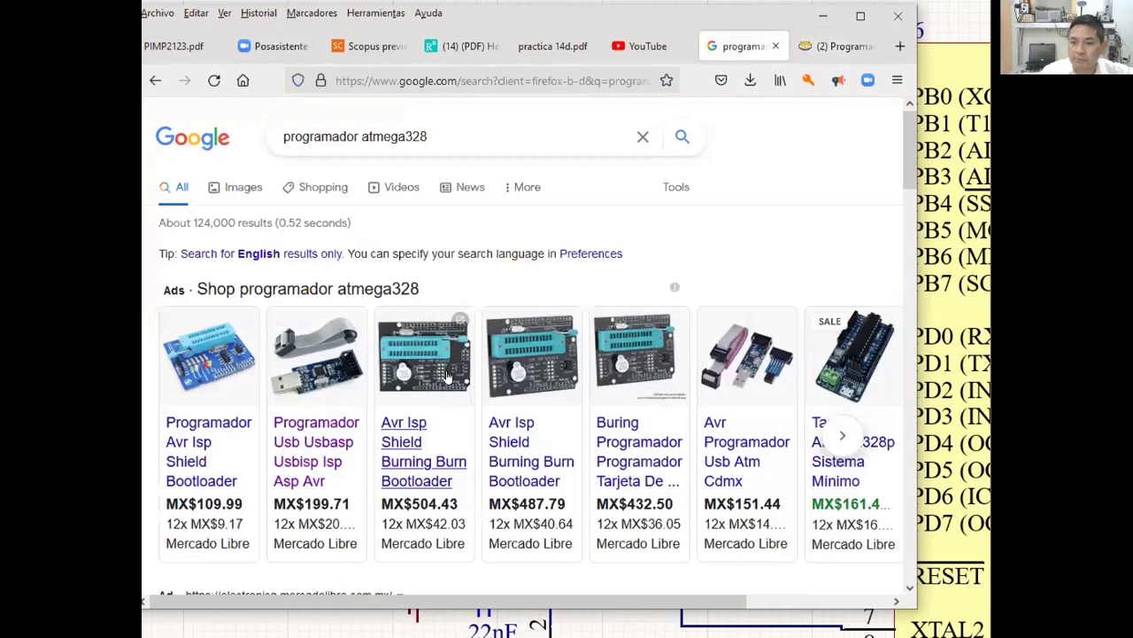
left_click(459, 125)
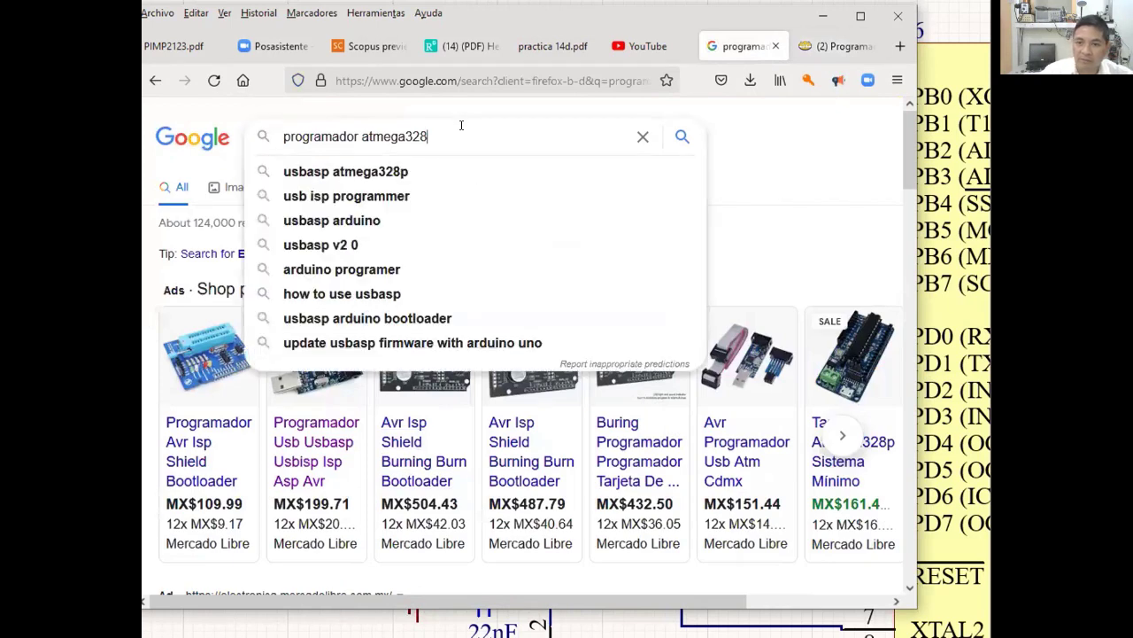
type("pin")
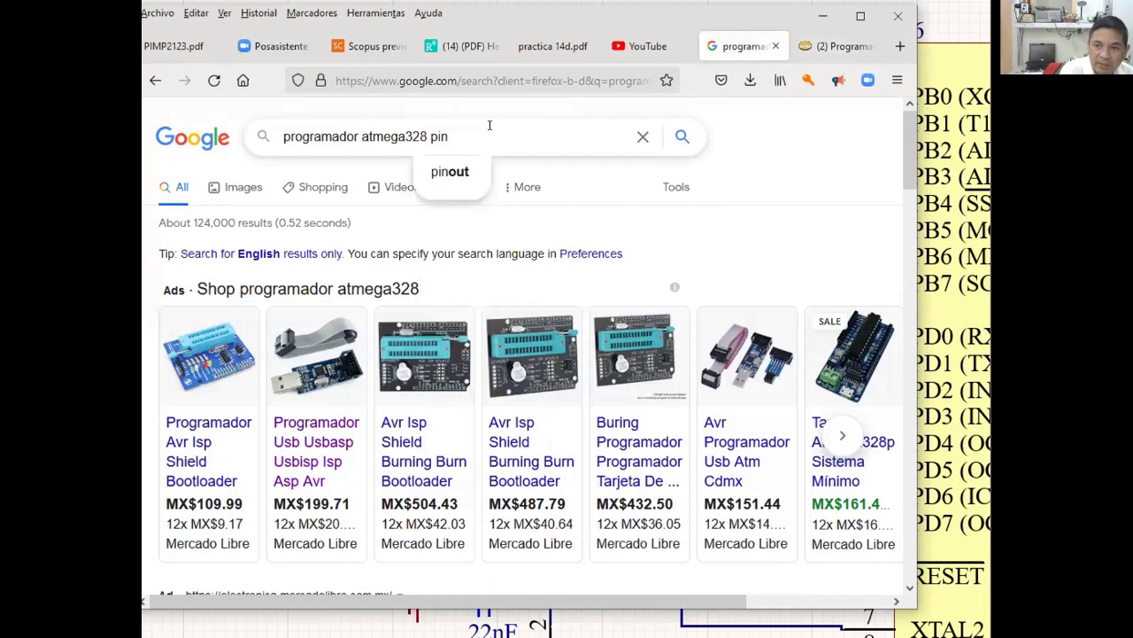
key("Down")
key("Return")
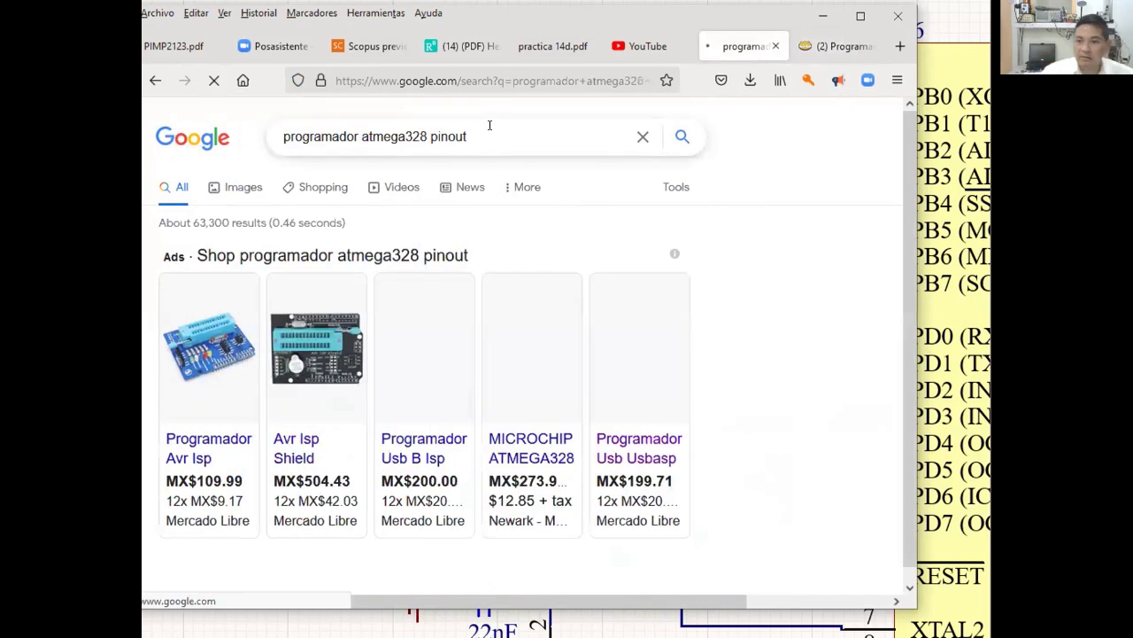
Open the 10 Pin pinout (ISP) image and place the browser window beneath the schematic's Prog header for comparison
scroll(479, 324, "down", 4)
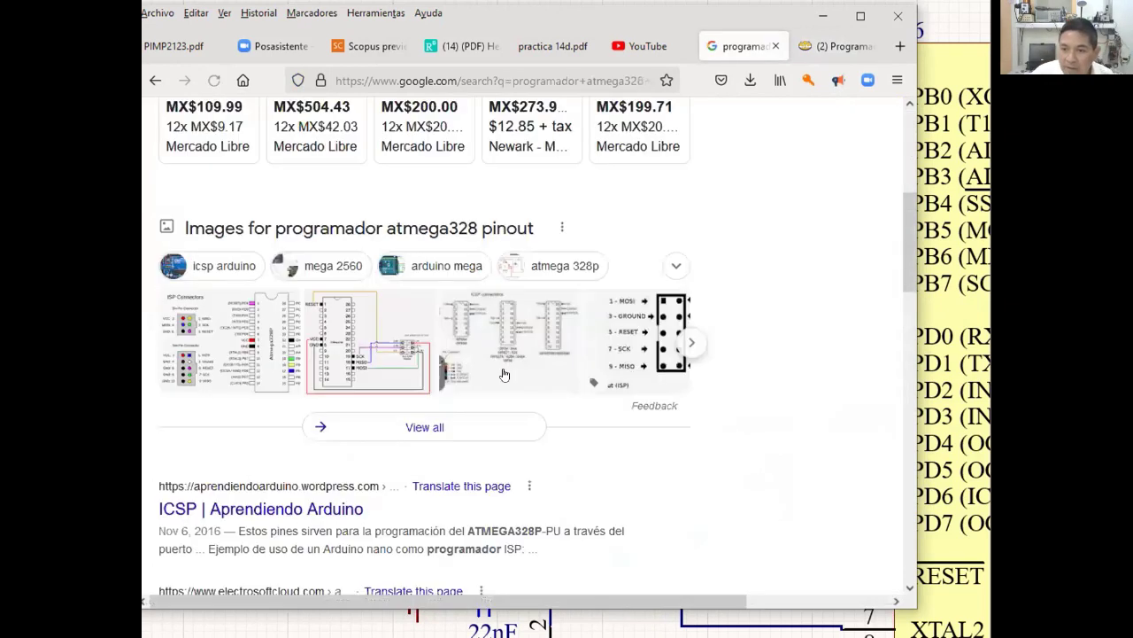
left_click(642, 324)
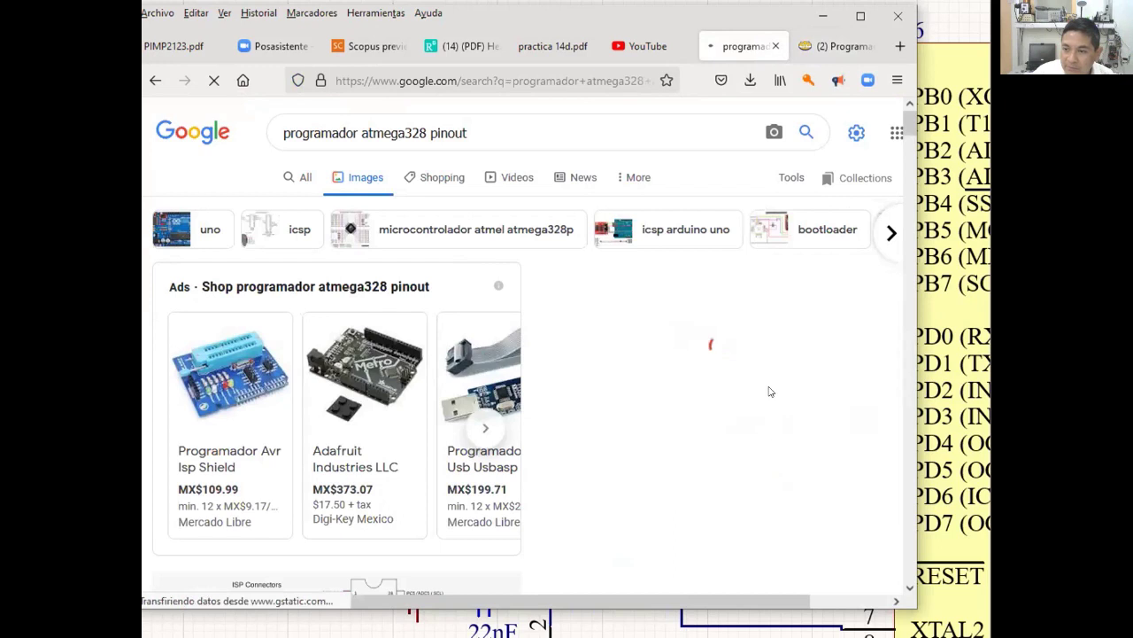
scroll(768, 388, "down", 3)
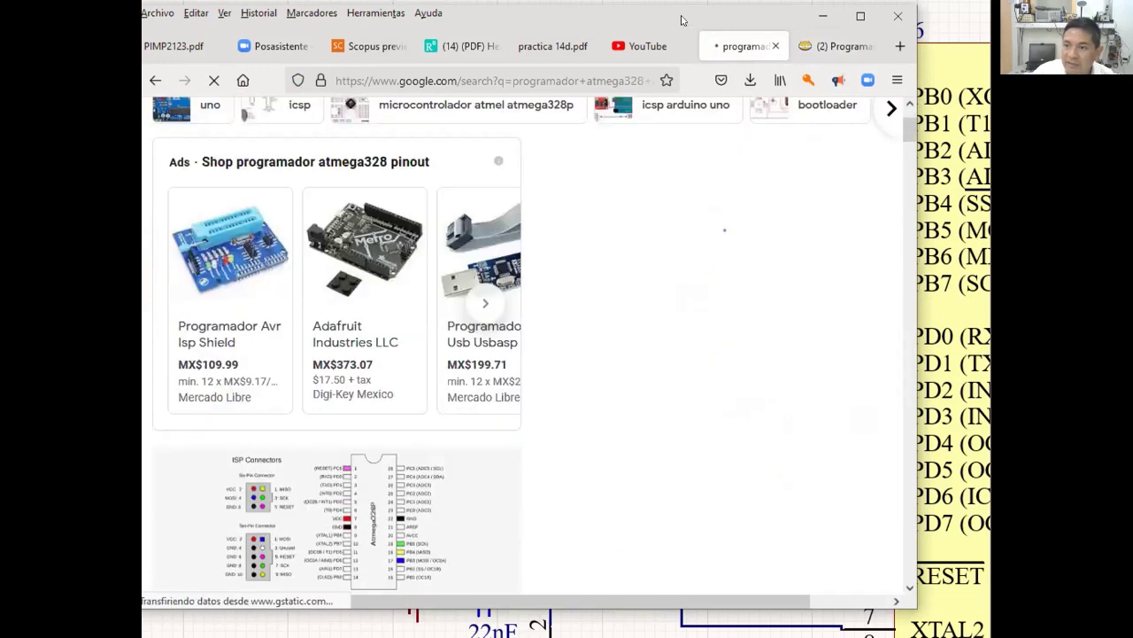
left_click_drag(744, 14, 99, 0)
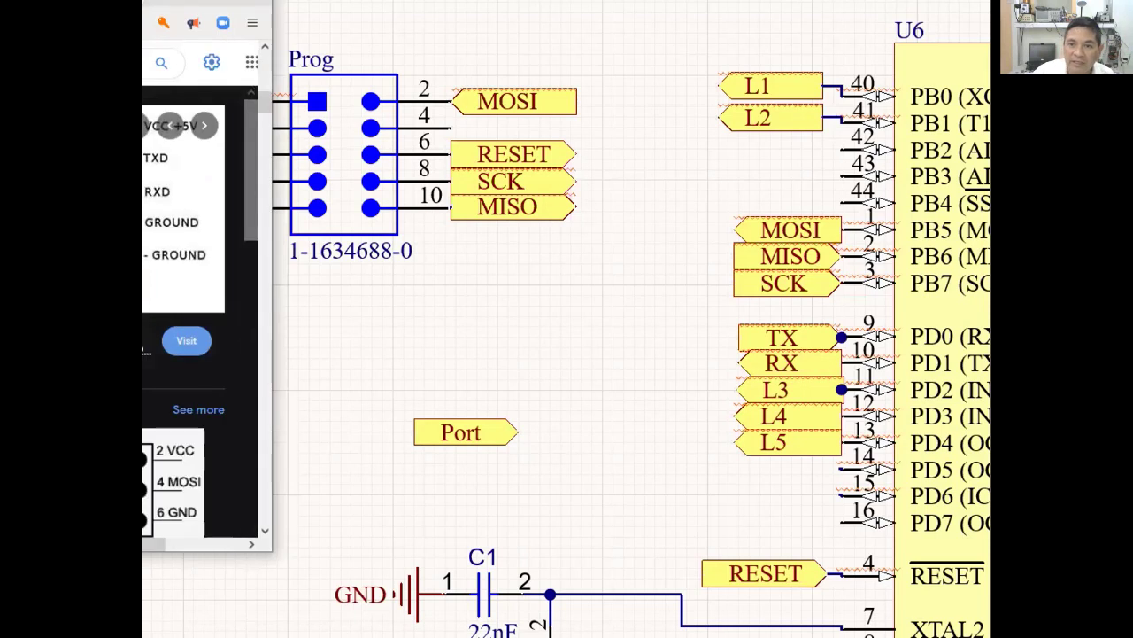
left_click_drag(99, 0, 676, 243)
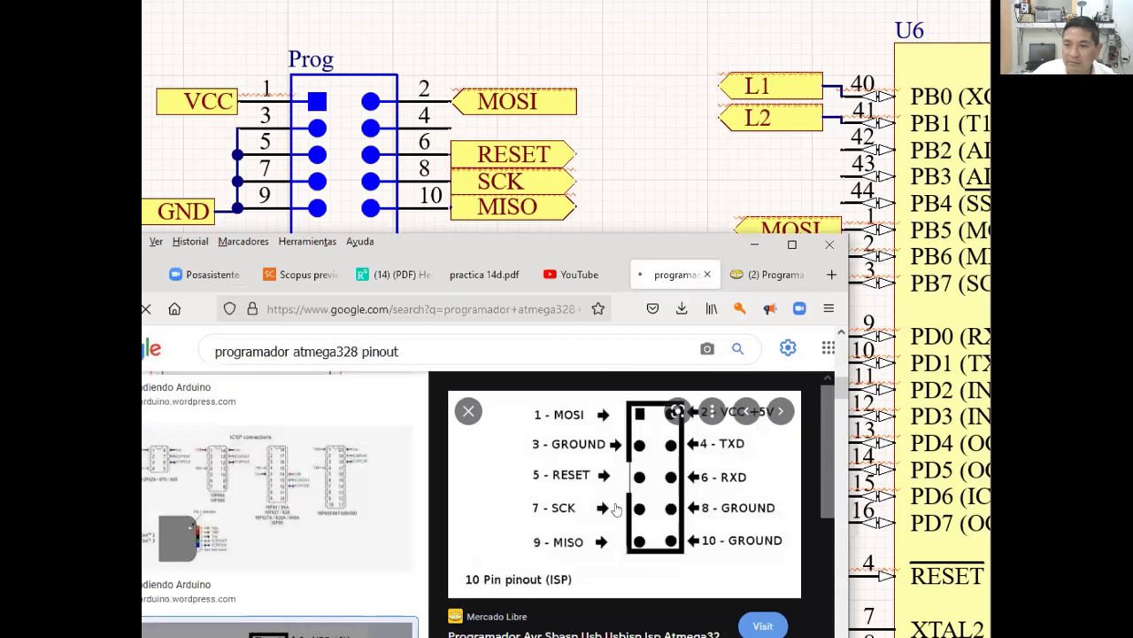
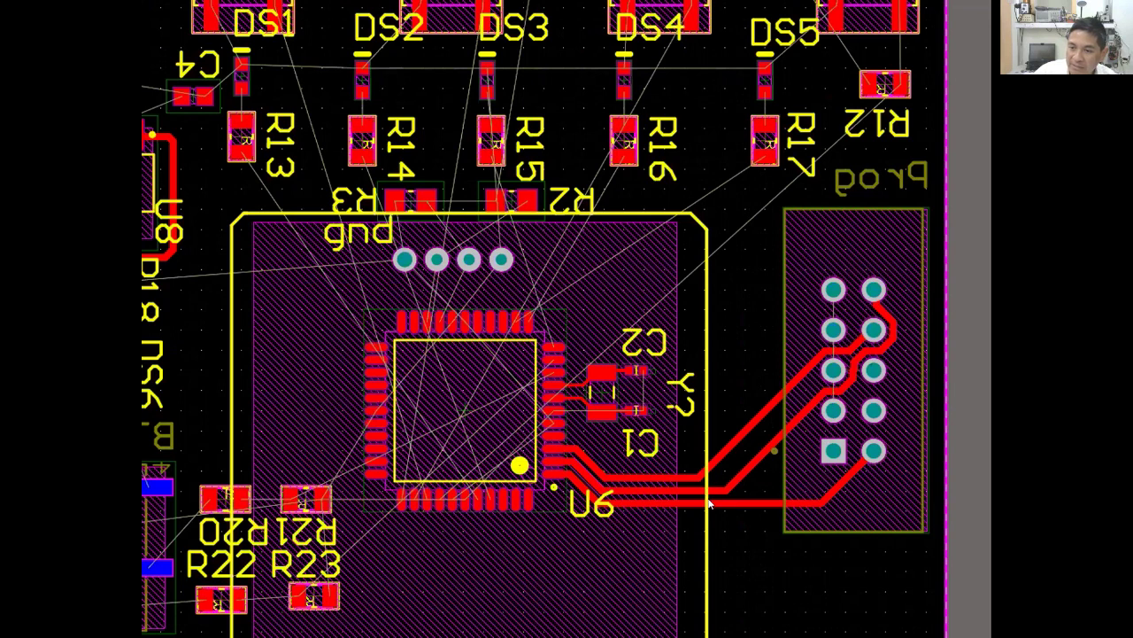
Unroute the three tracks running between U6 and the Prog header on the PCB
scroll(710, 502, "up", 4)
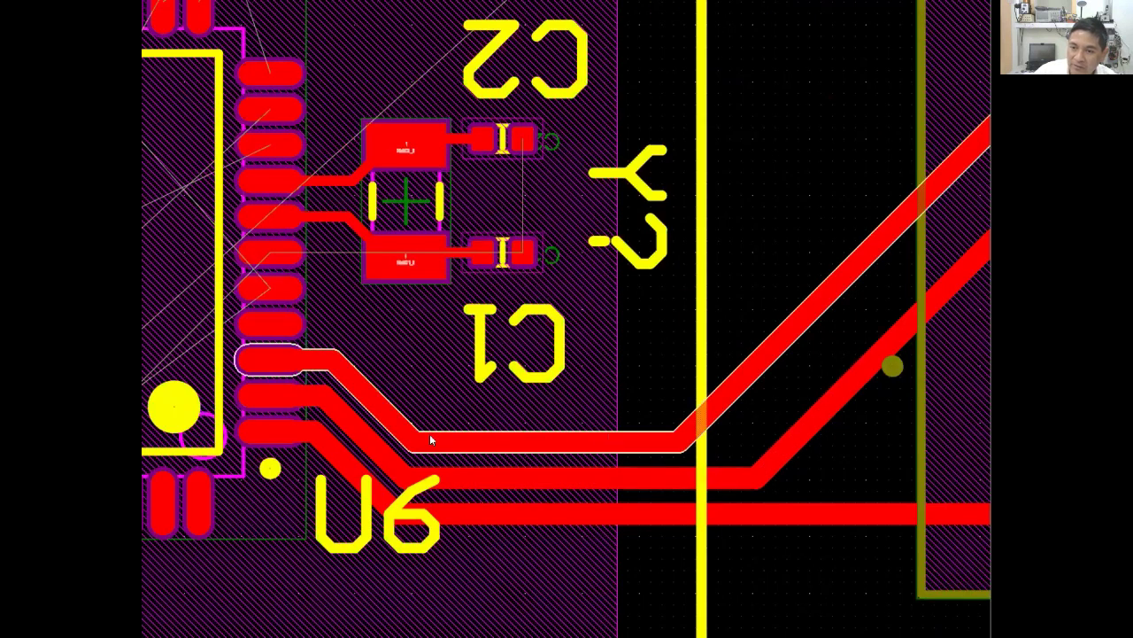
scroll(604, 434, "down", 1)
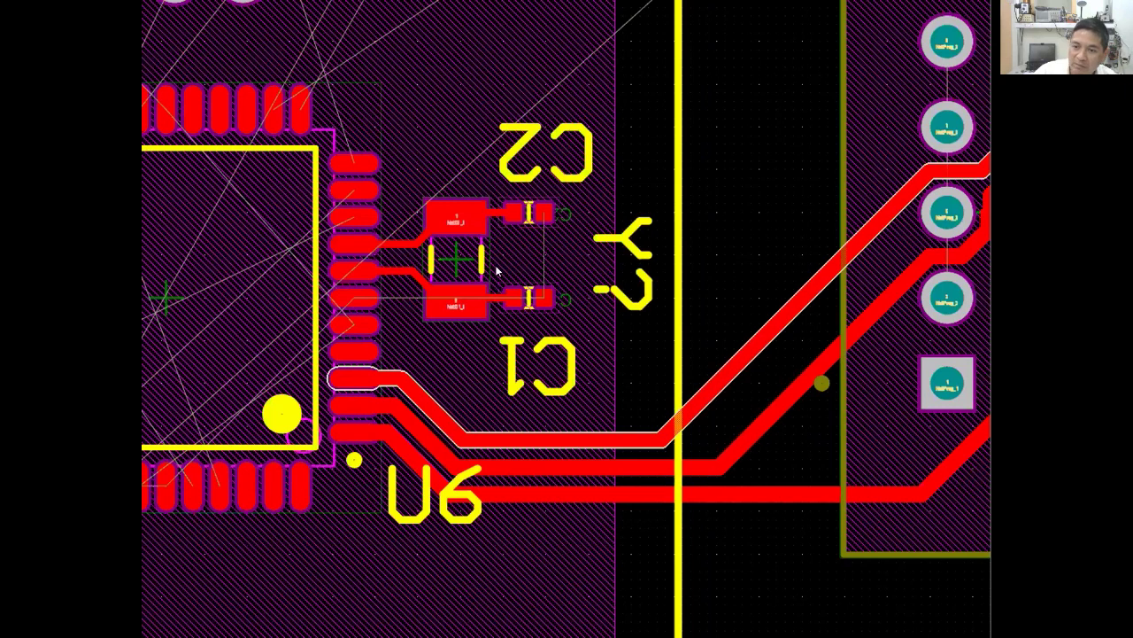
scroll(458, 449, "down", 1)
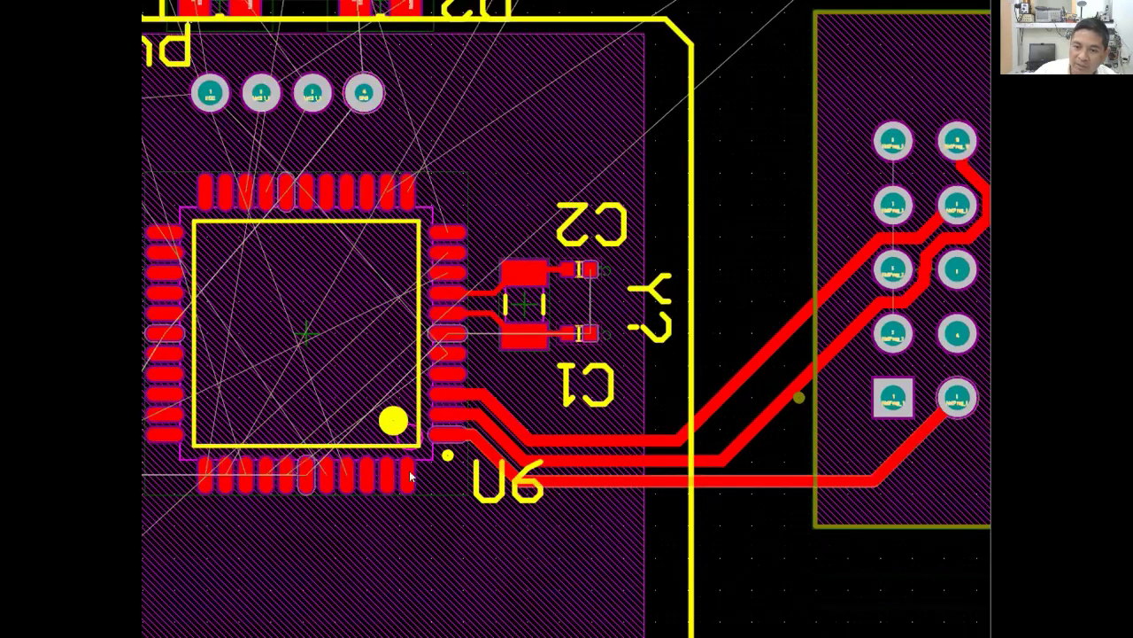
scroll(370, 450, "down", 2)
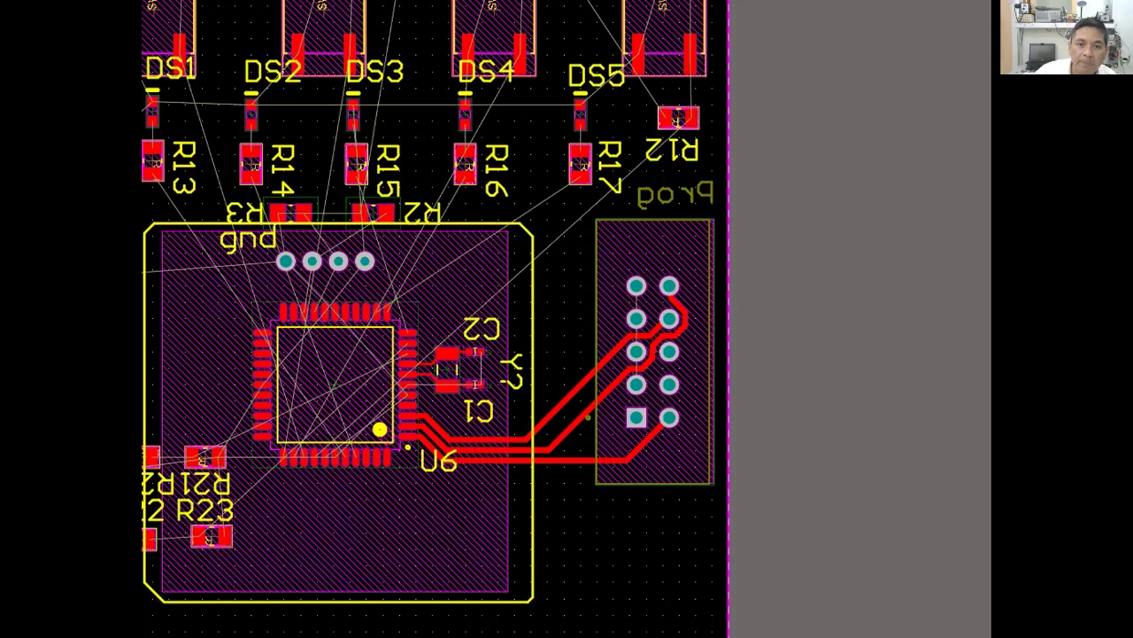
key("u")
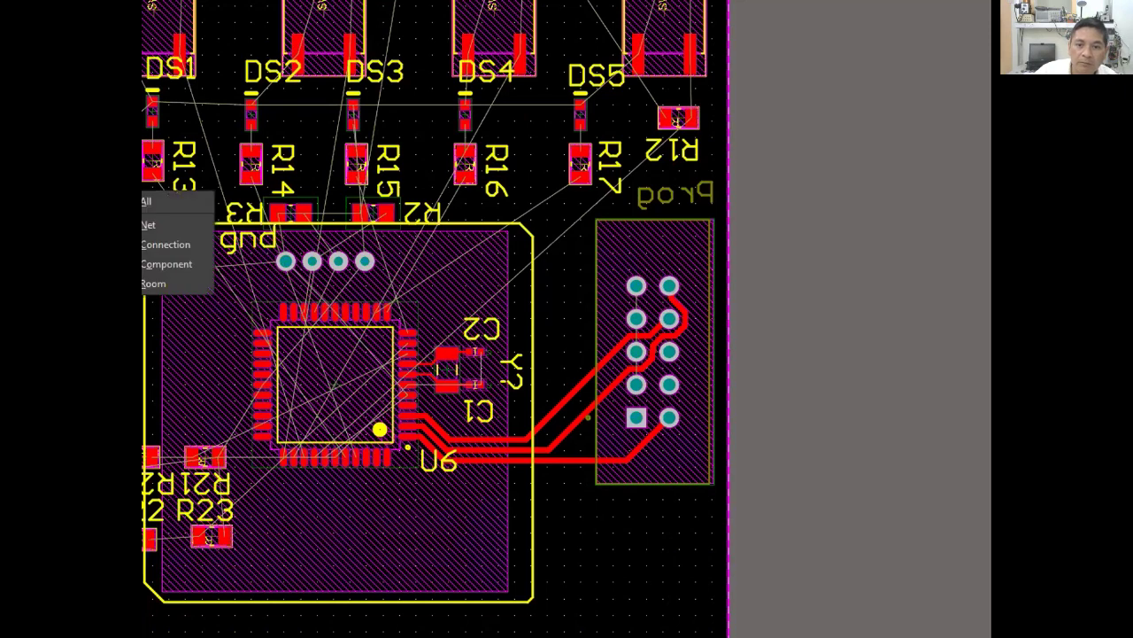
left_click(171, 252)
left_click(591, 414)
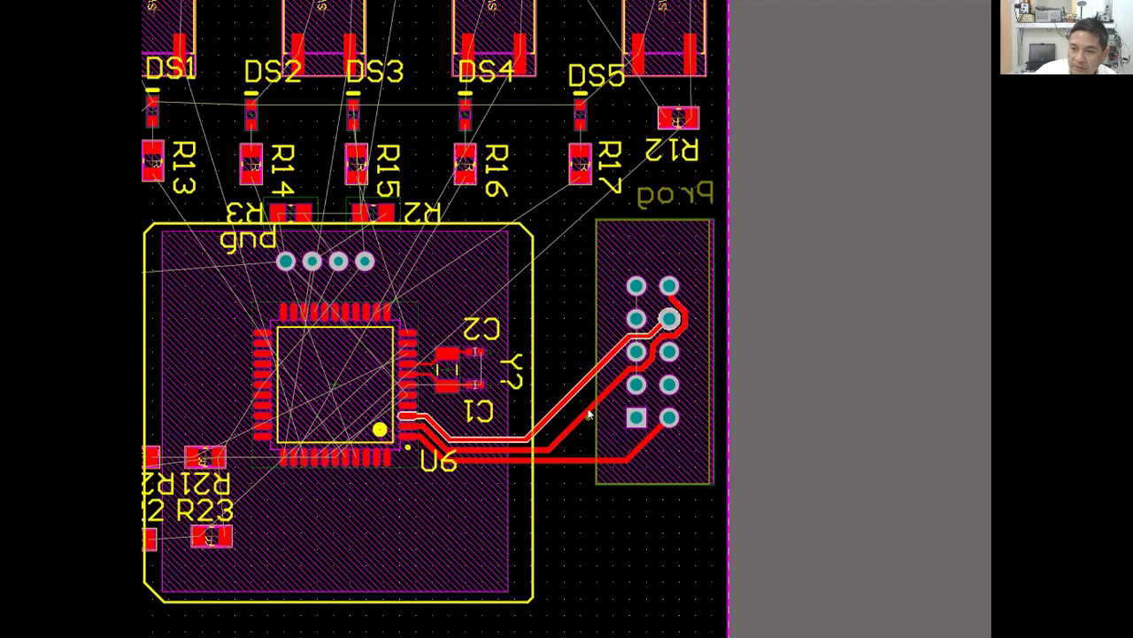
left_click(587, 409)
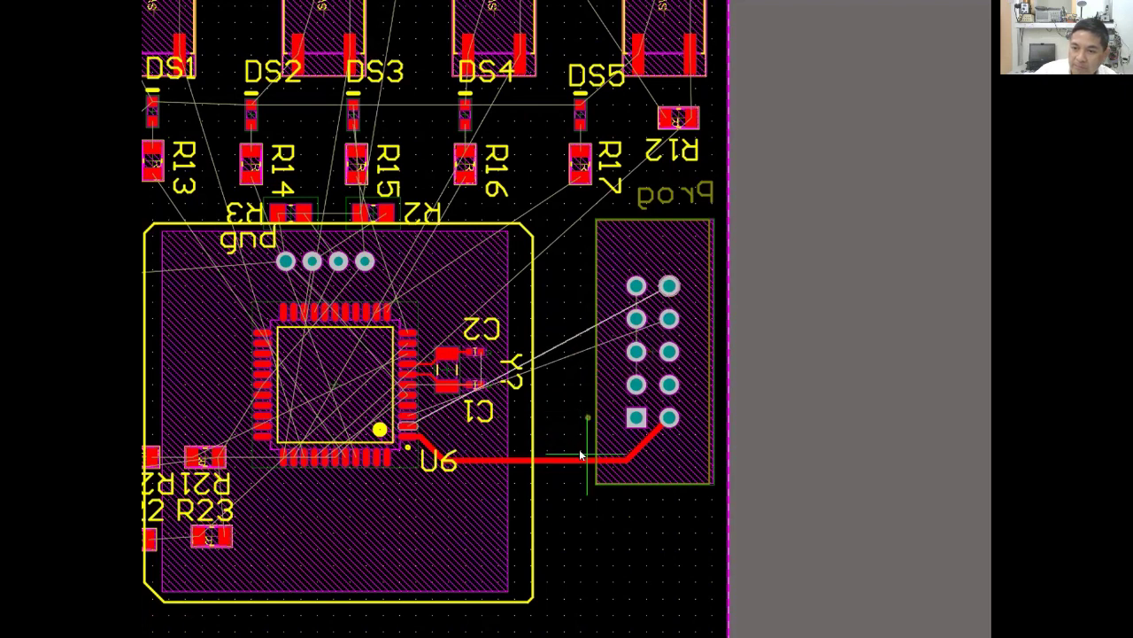
left_click(580, 456)
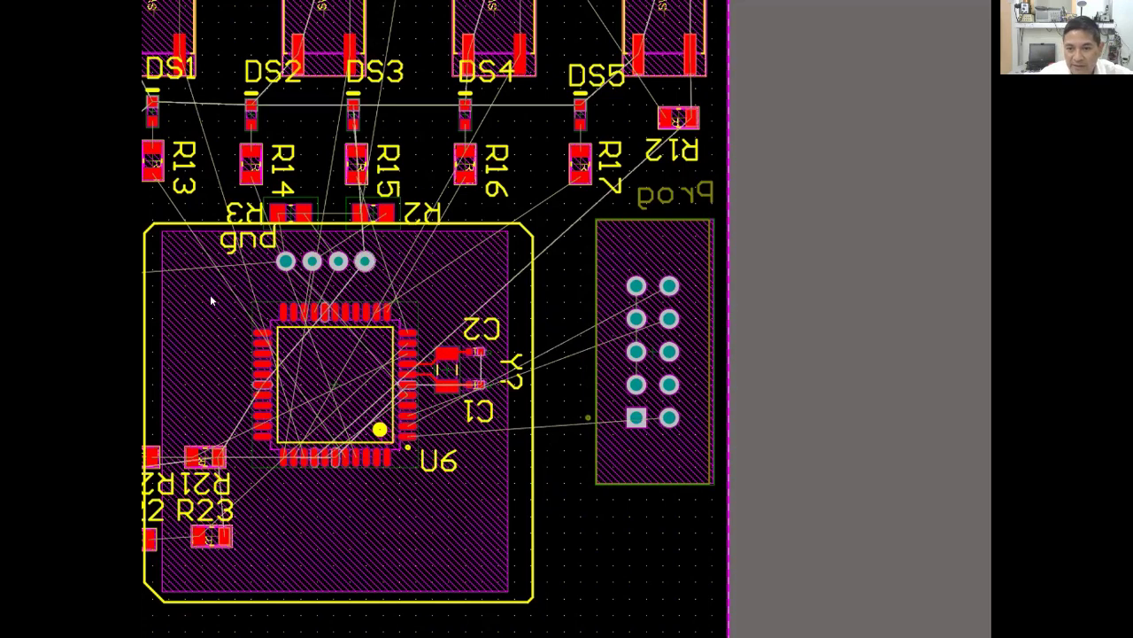
left_click_drag(202, 286, 511, 516)
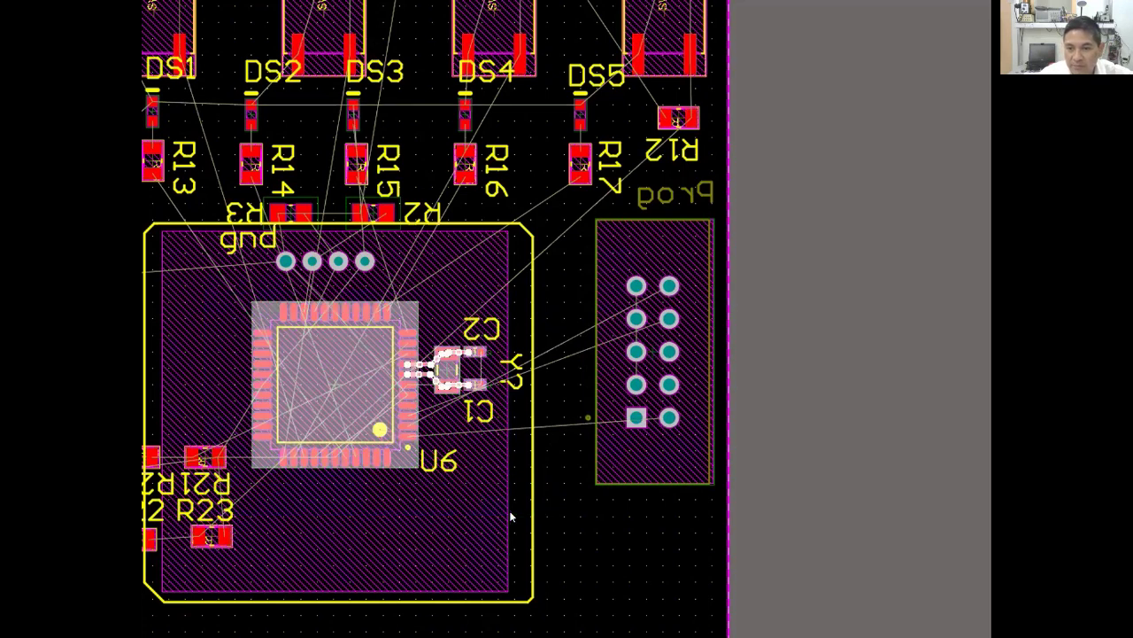
right_click(360, 391)
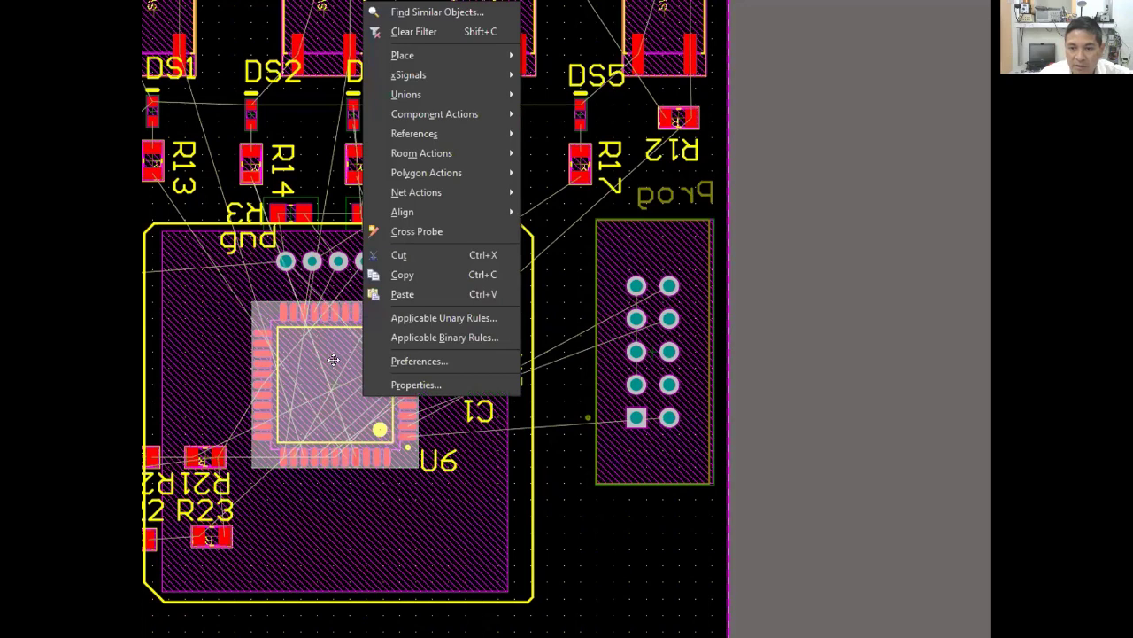
left_click(323, 372)
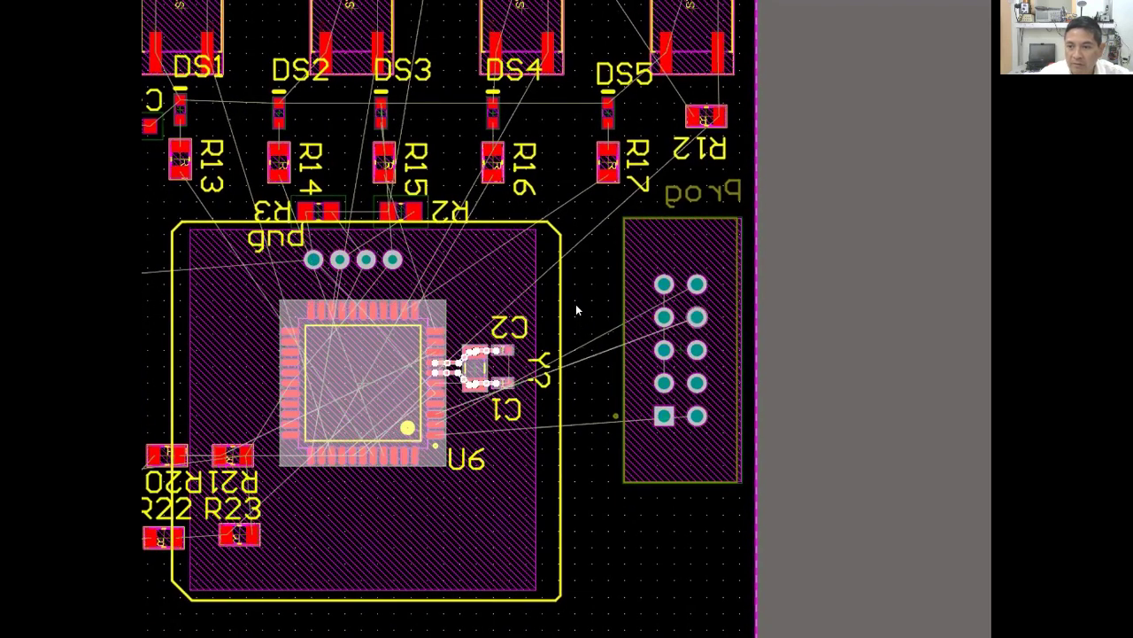
left_click(266, 281)
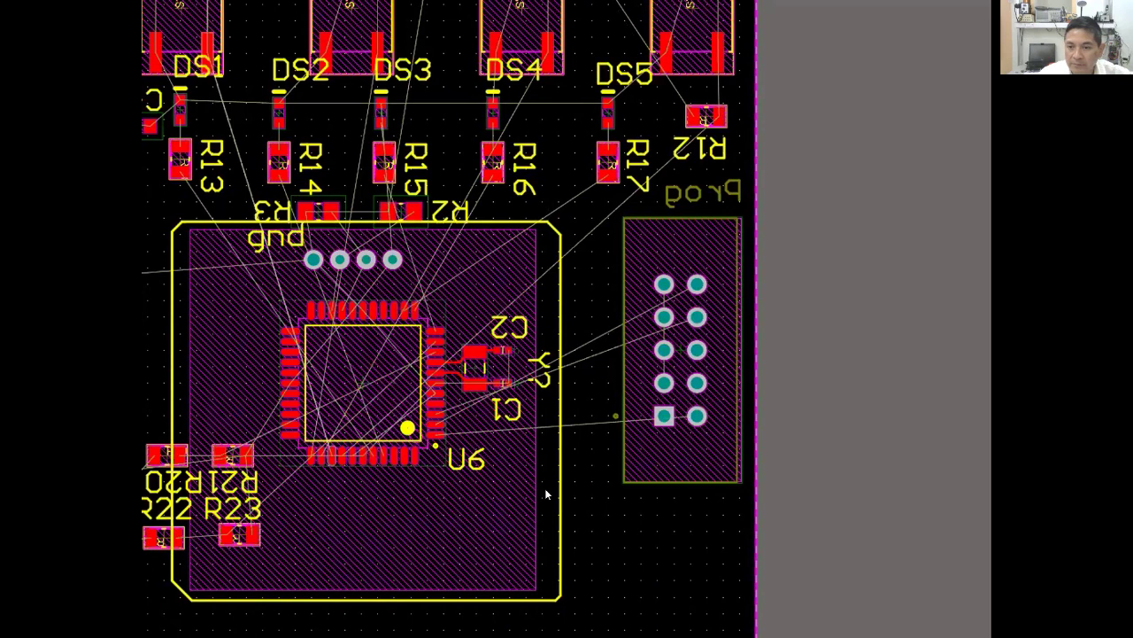
Select U6 together with its crystal, C1, C2 and their tracks, and check U6's component properties
left_click_drag(546, 495, 496, 502)
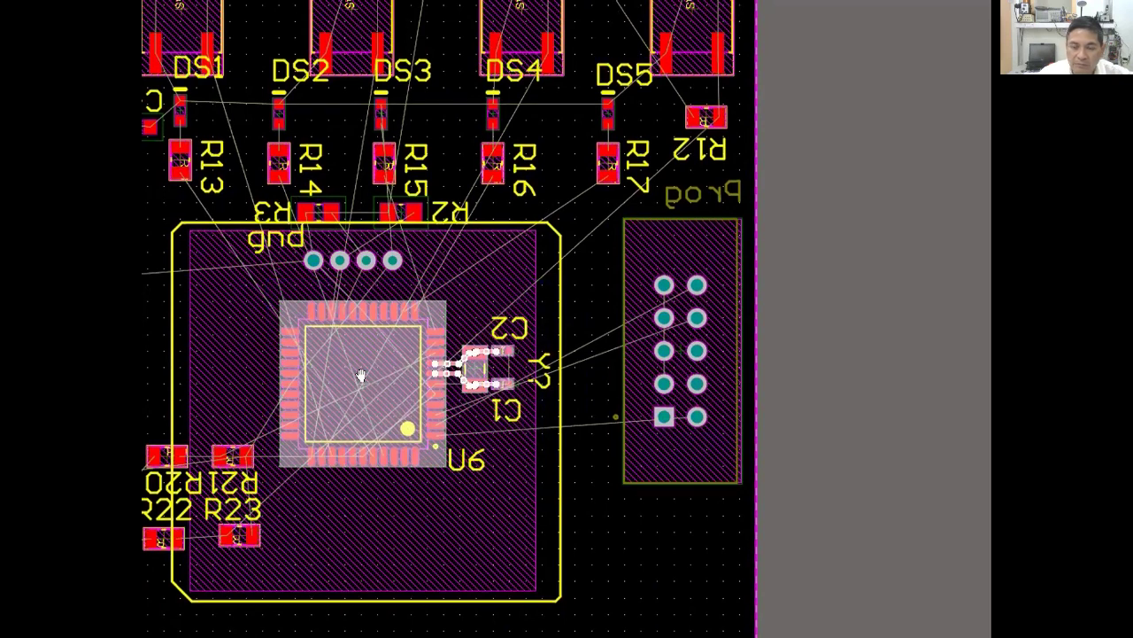
right_click_drag(362, 375, 363, 381)
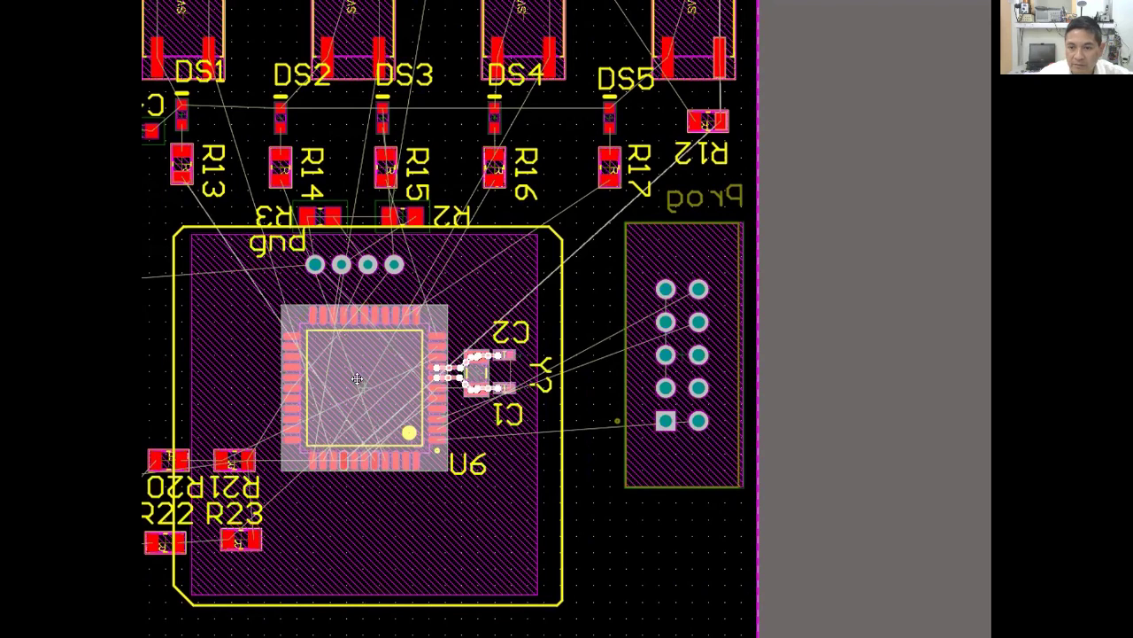
scroll(350, 347, "up", 1)
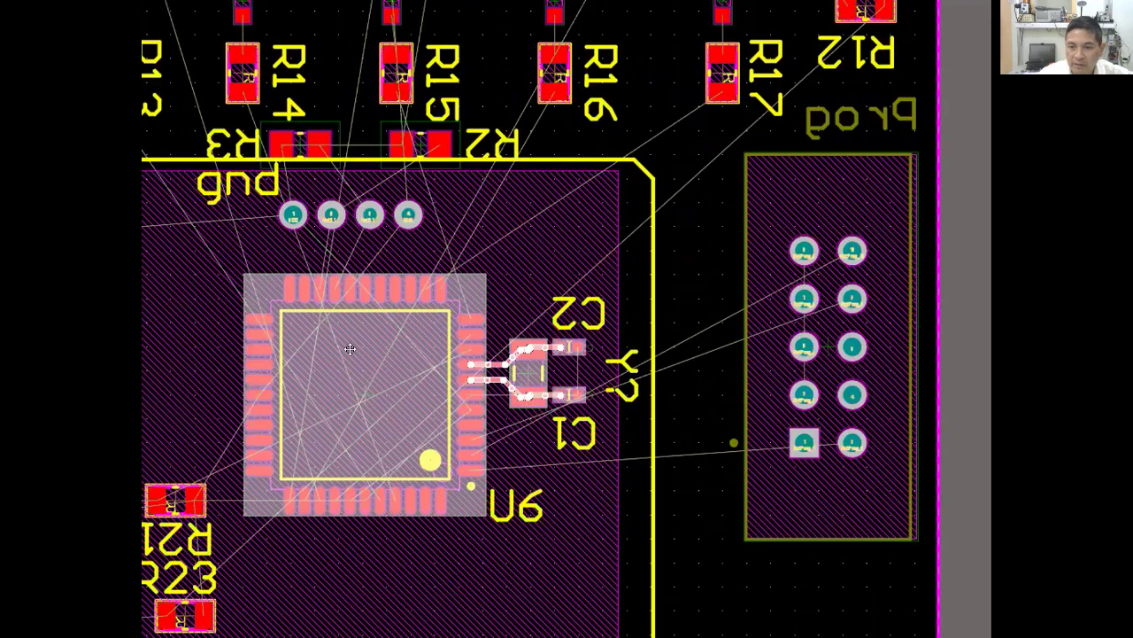
double_click(350, 380)
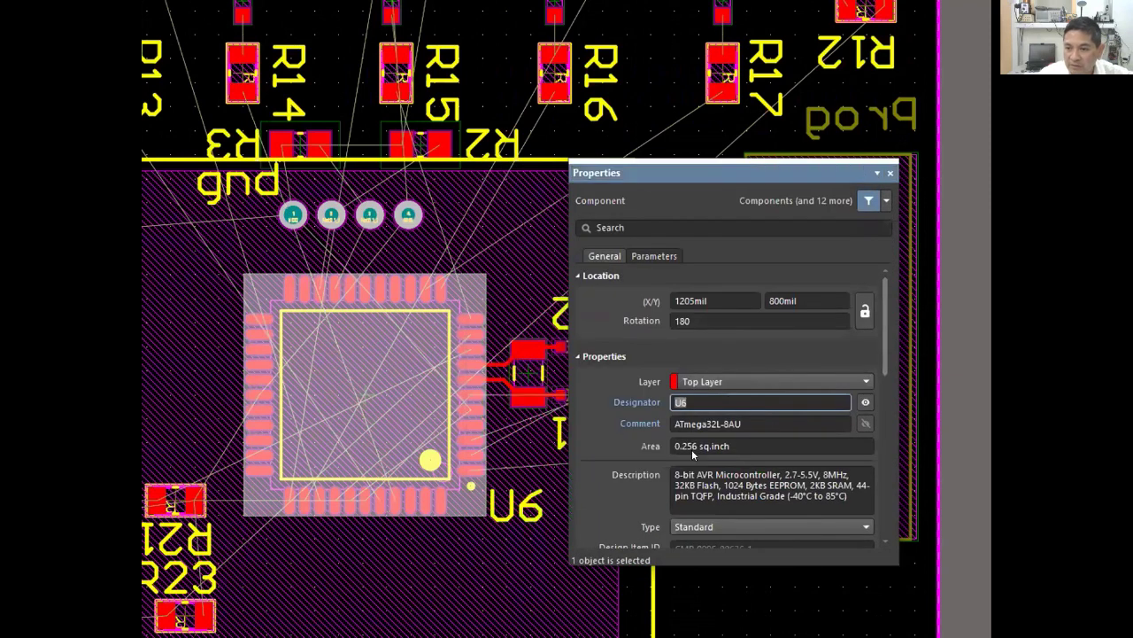
left_click(891, 173)
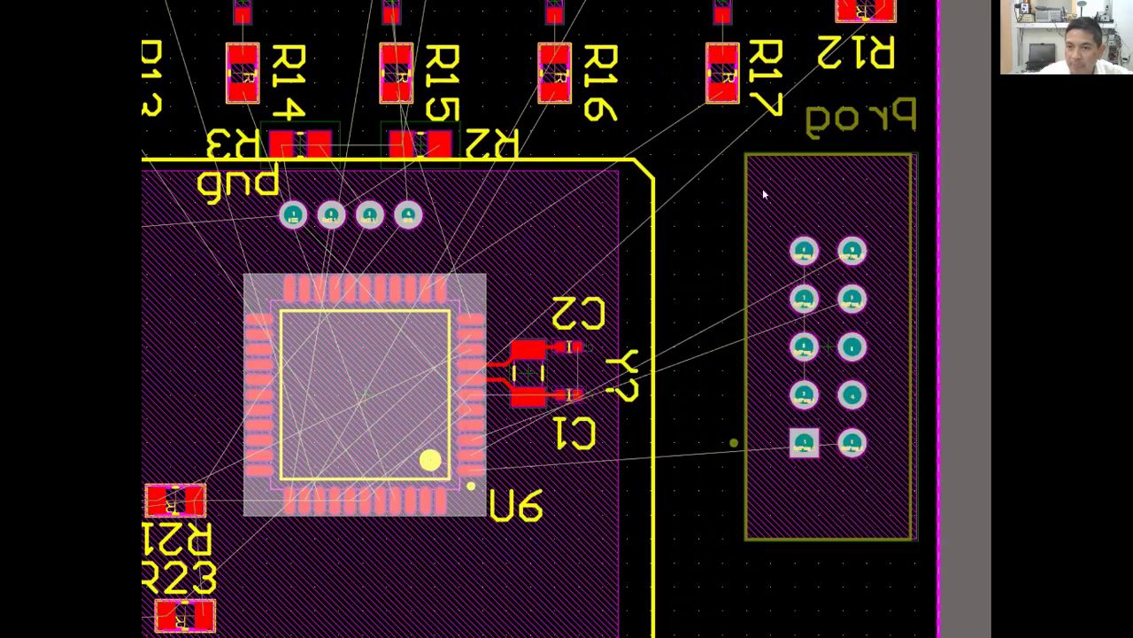
scroll(644, 232, "down", 2, "ctrl")
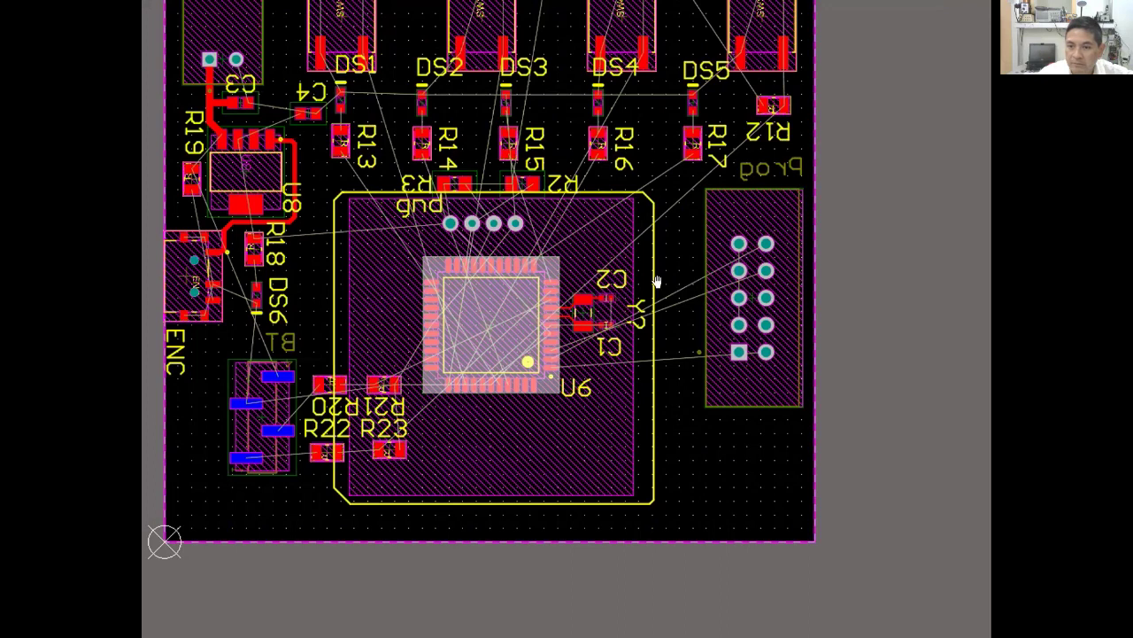
right_click_drag(295, 470, 489, 531)
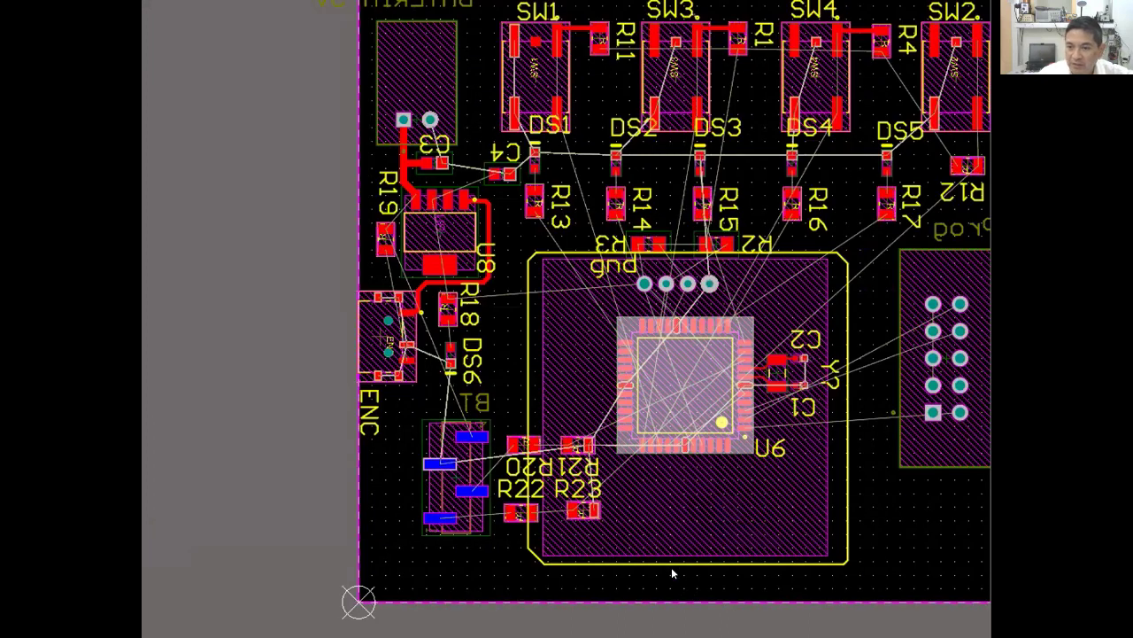
Try rotated orientations for the BT header with resistors R20 to R23, and place the group upright closer to the board's lower-left corner
scroll(478, 546, "up", 1, "ctrl")
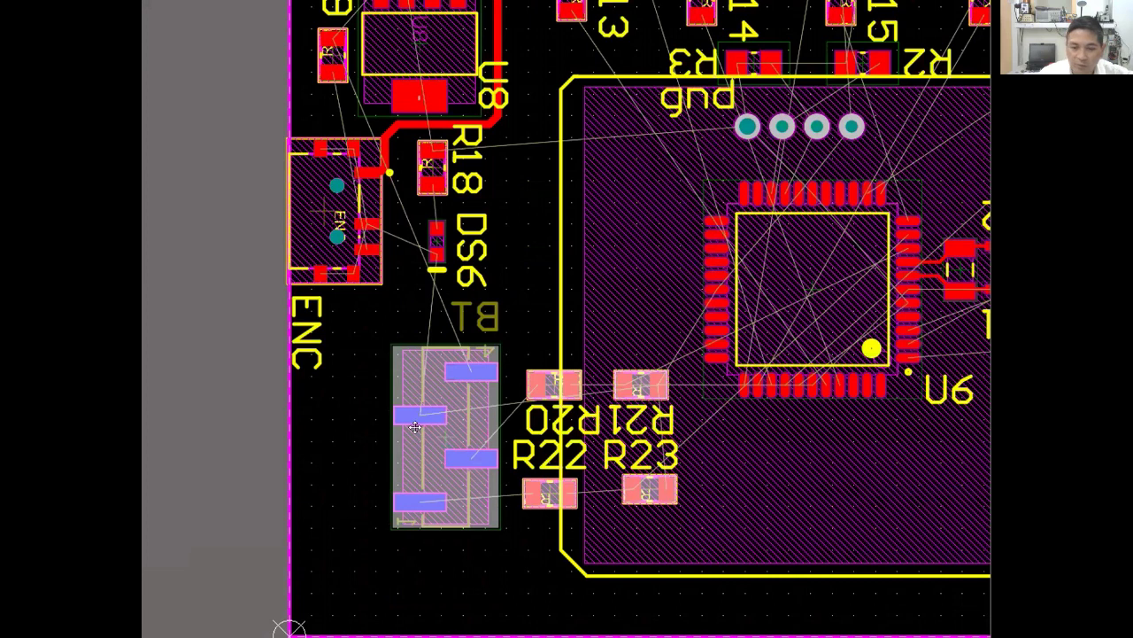
key("r")
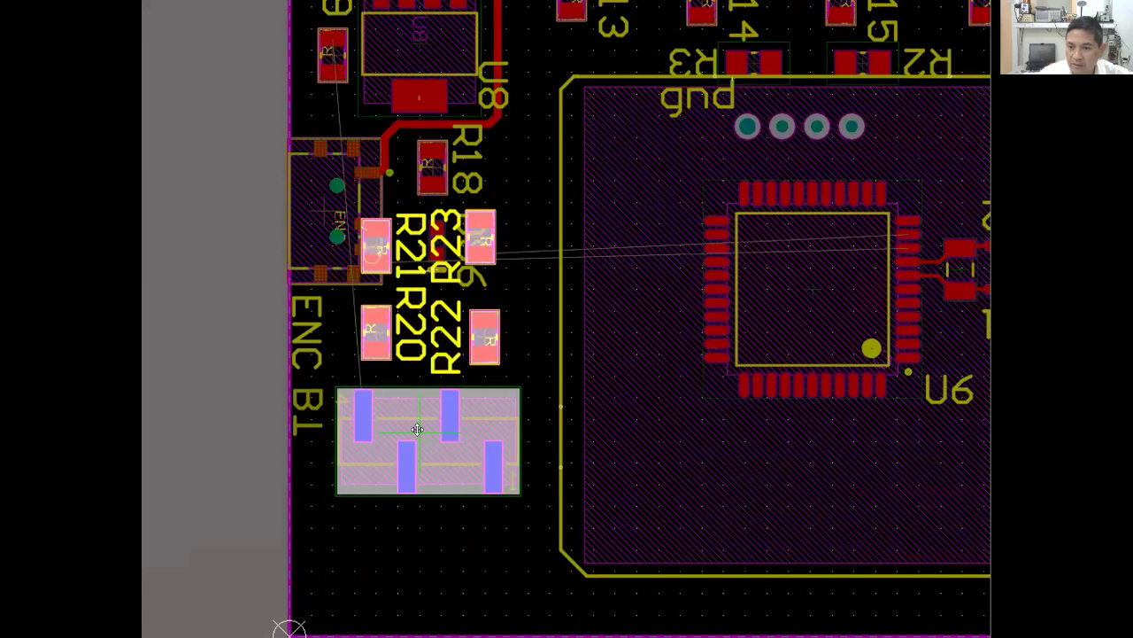
key("r")
key("r")
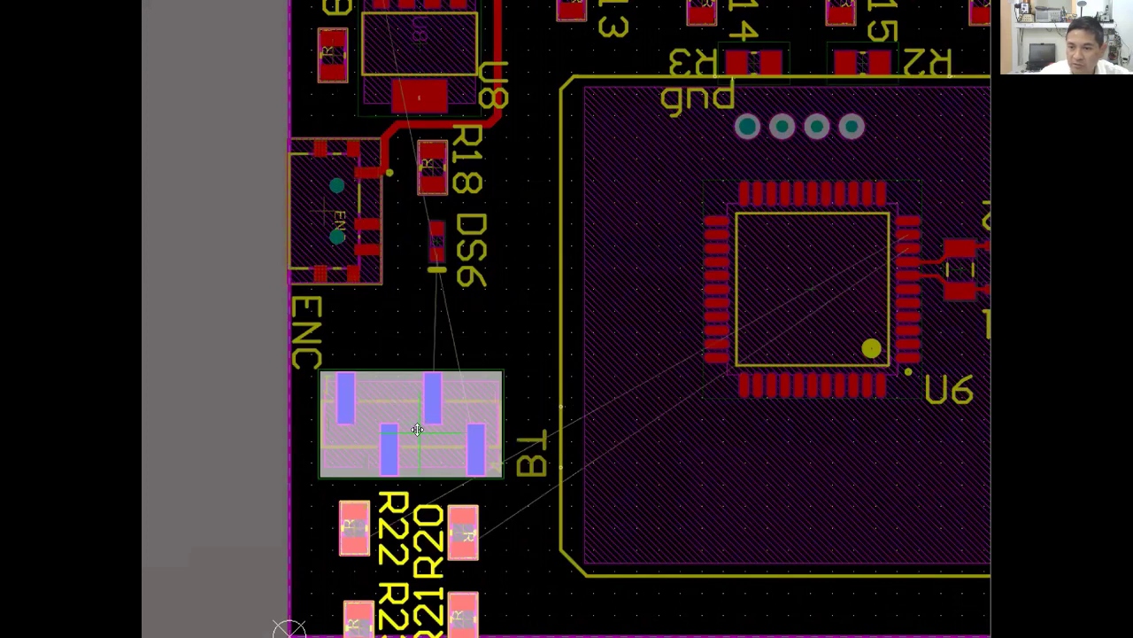
key("r")
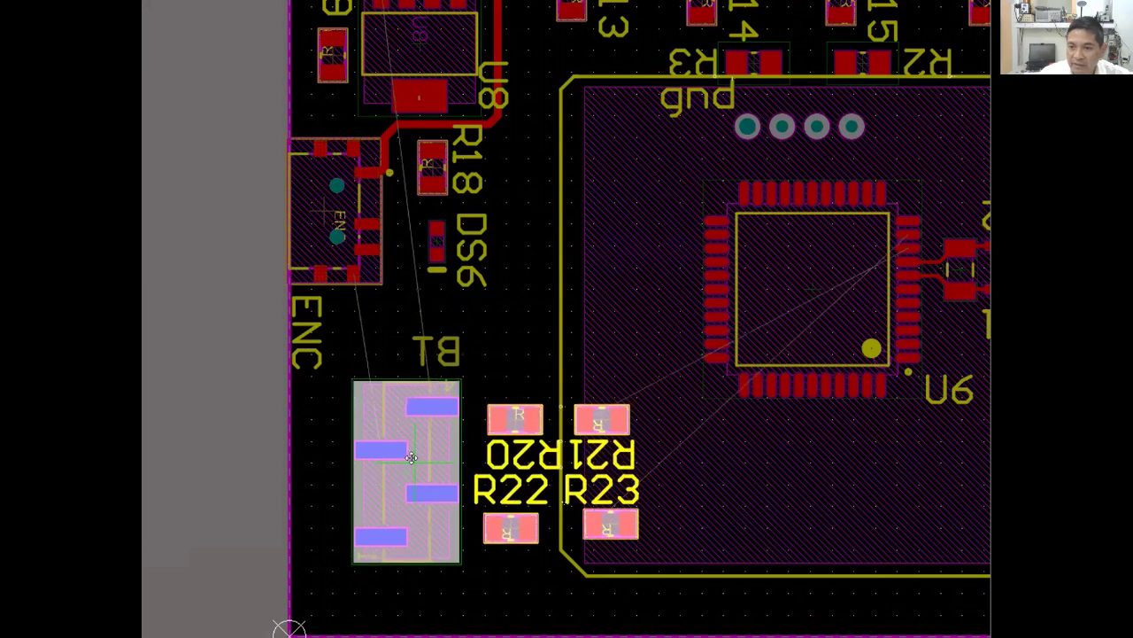
left_click(412, 457)
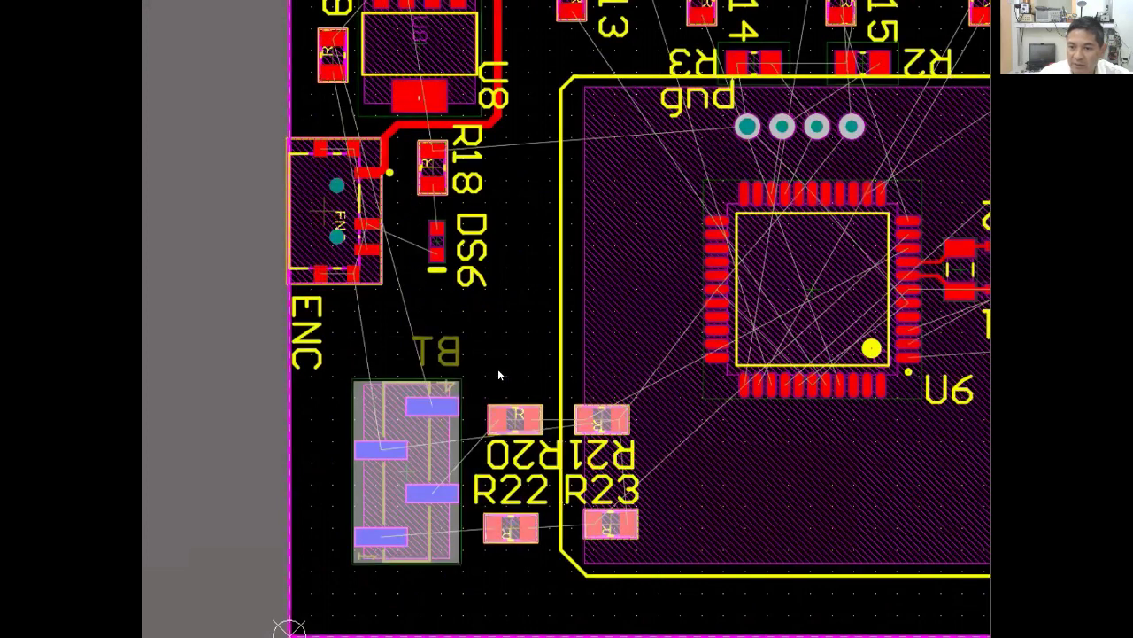
Nudge the R20 designator below its resistor and select the four resistors R20 to R23 beside BT
left_click(538, 461)
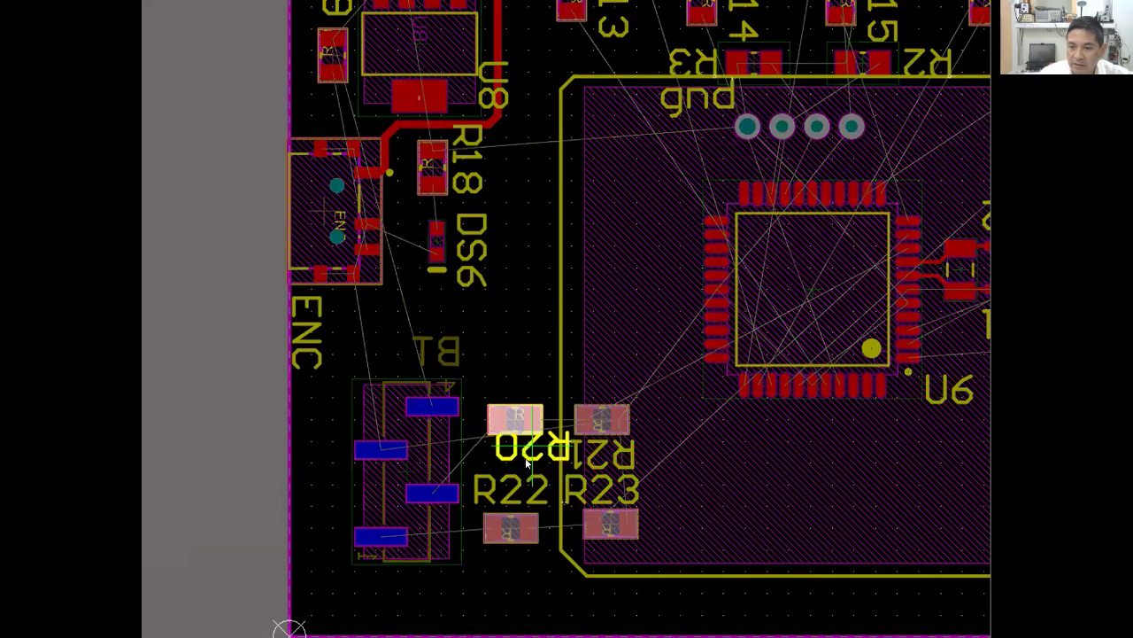
left_click(475, 377)
left_click_drag(663, 547, 475, 376)
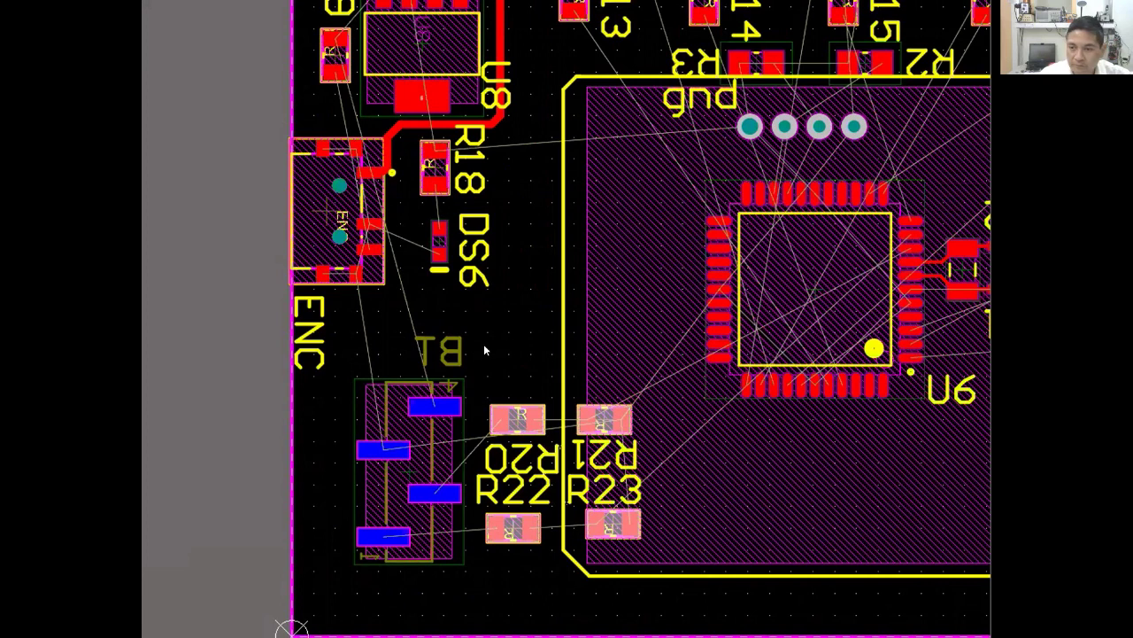
Select R20 and R21, rotate the pair 180 degrees so they swap places, and place them above R22 and R23
scroll(483, 344, "down", 1)
left_click_drag(484, 346, 632, 494)
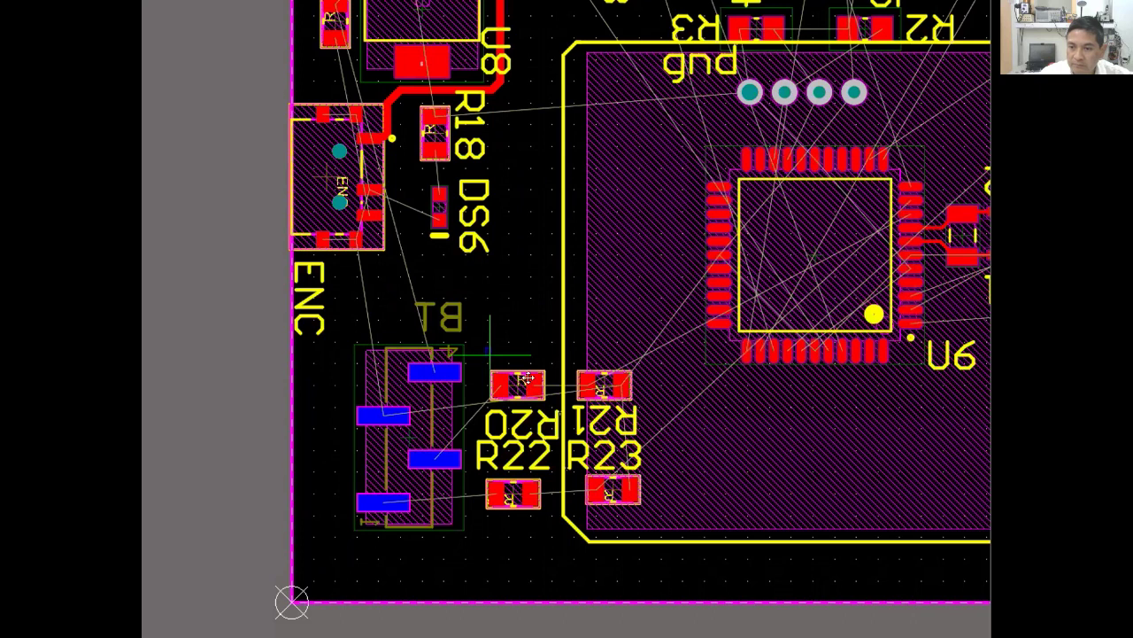
right_click_drag(529, 378, 524, 343)
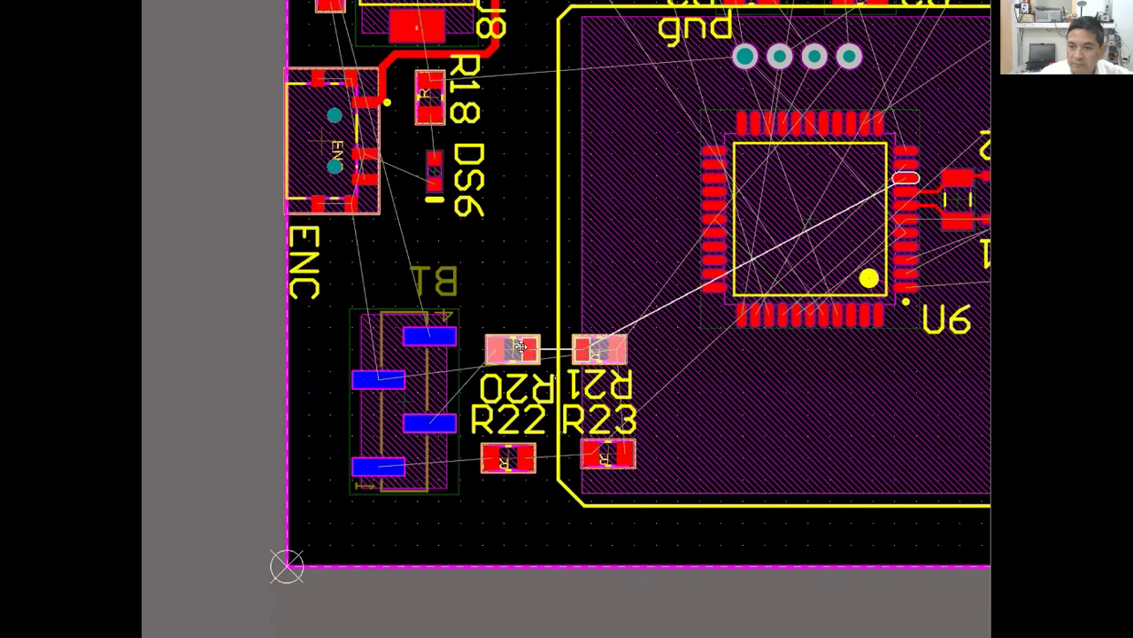
left_click_drag(520, 350, 530, 348)
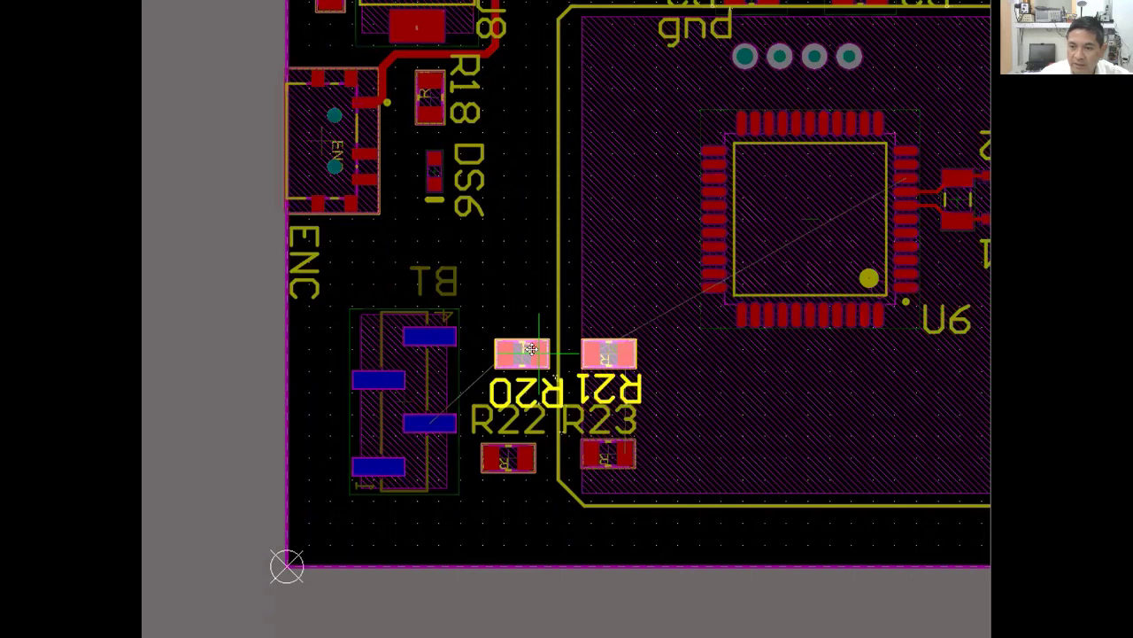
key("r")
key("r")
key("r")
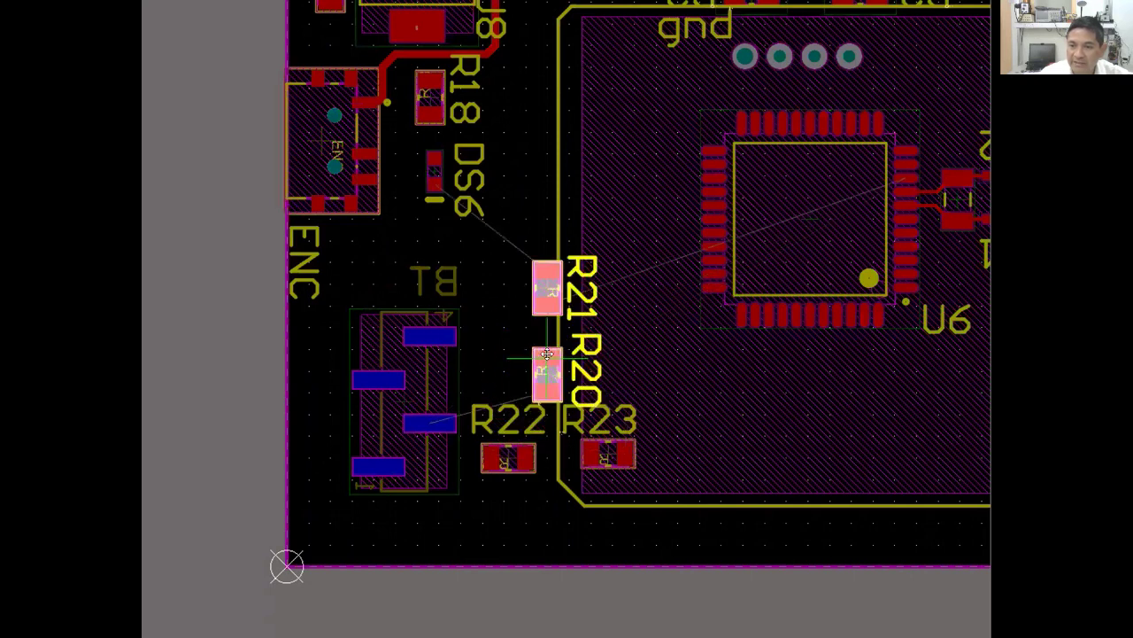
key("r")
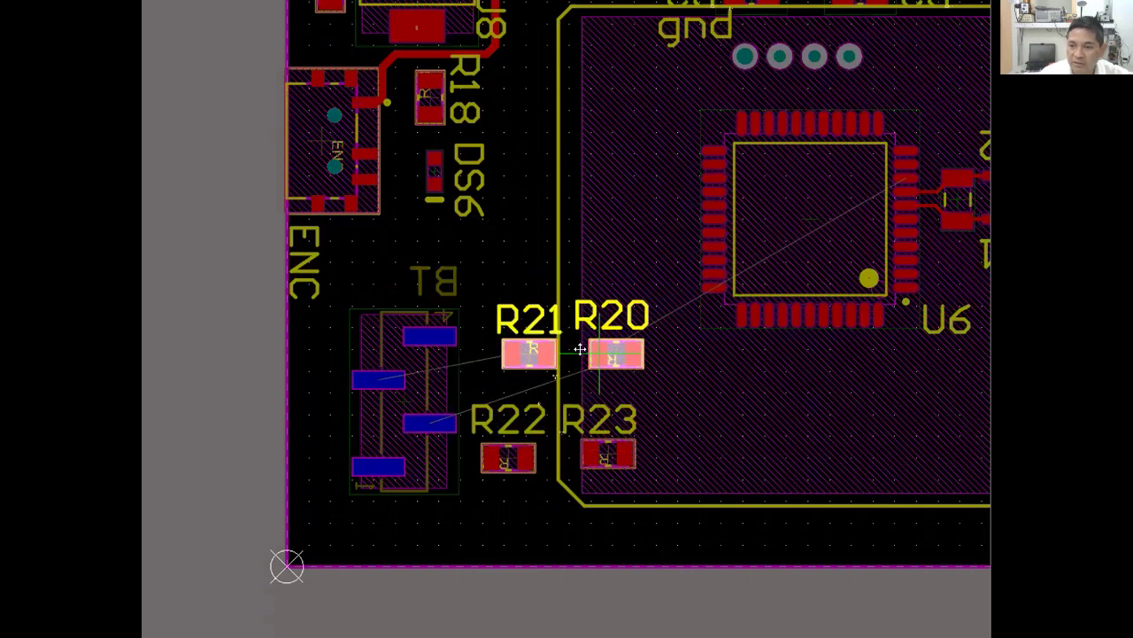
left_click(574, 349)
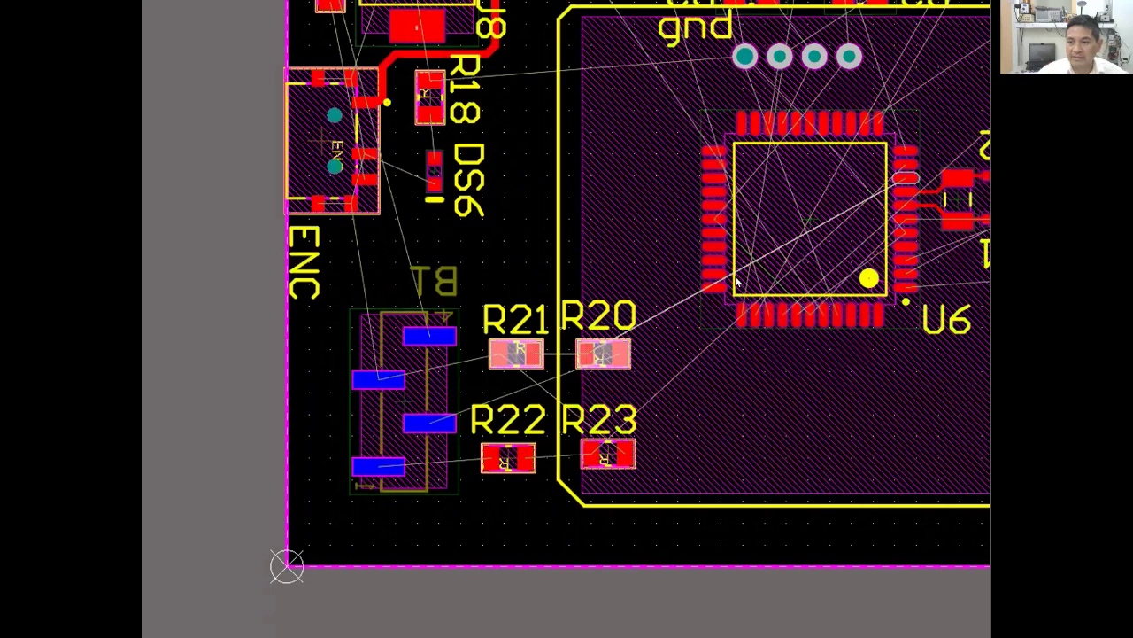
Examine the board's placement and connection lines around BT, U6, the crystal and the Prog header
right_click_drag(989, 174, 763, 382)
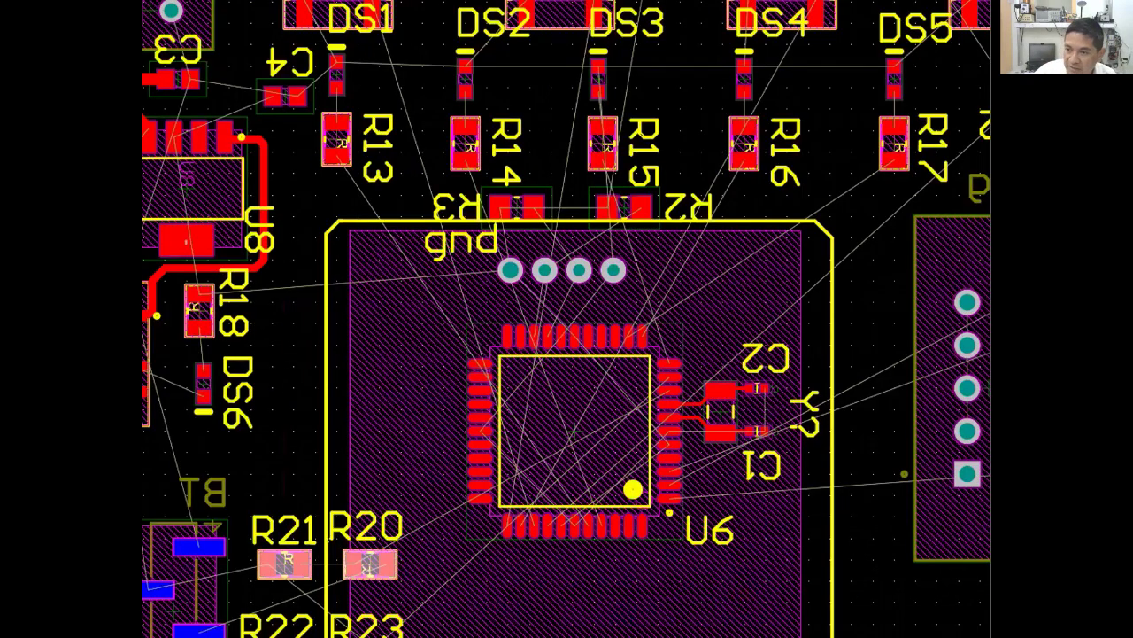
scroll(924, 262, "up", 1, "ctrl")
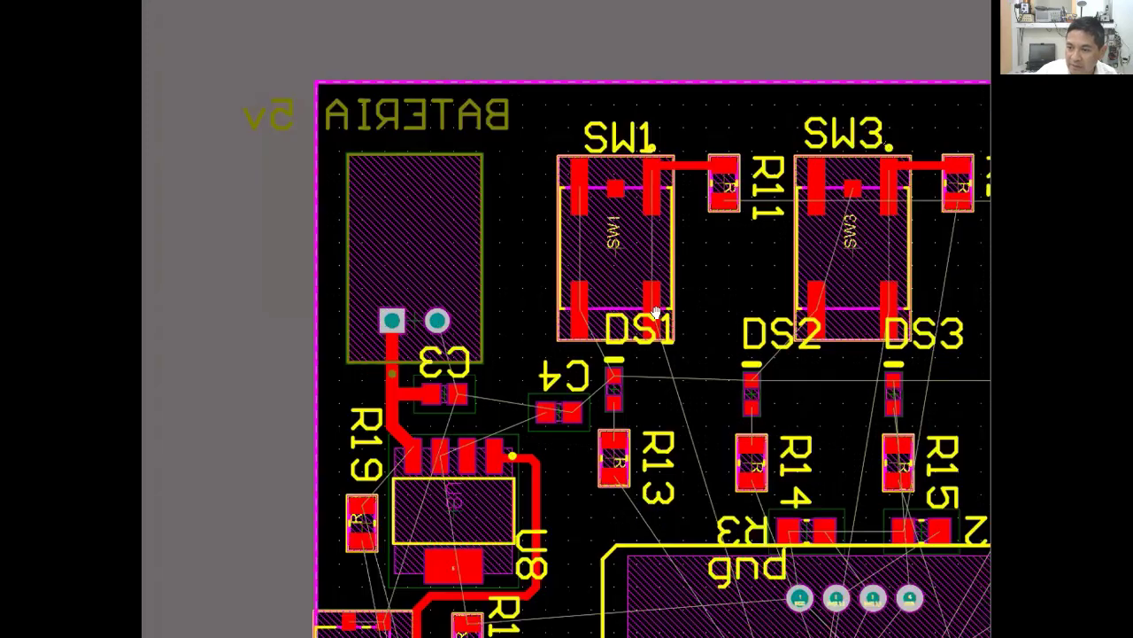
right_click_drag(422, 237, 368, 197)
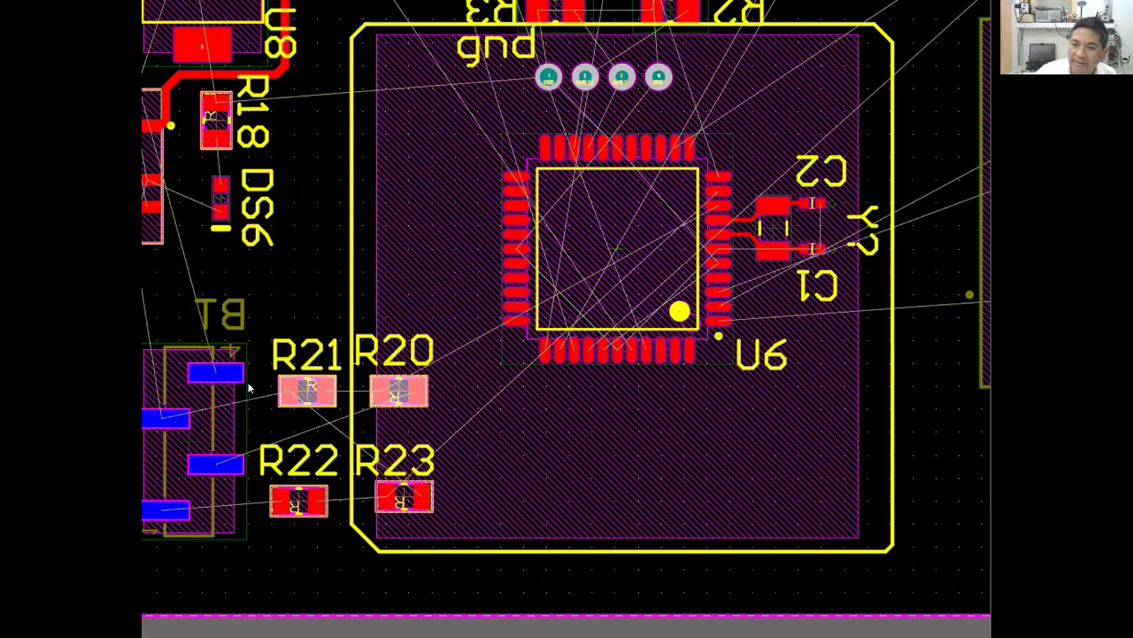
right_click_drag(712, 195, 829, 188)
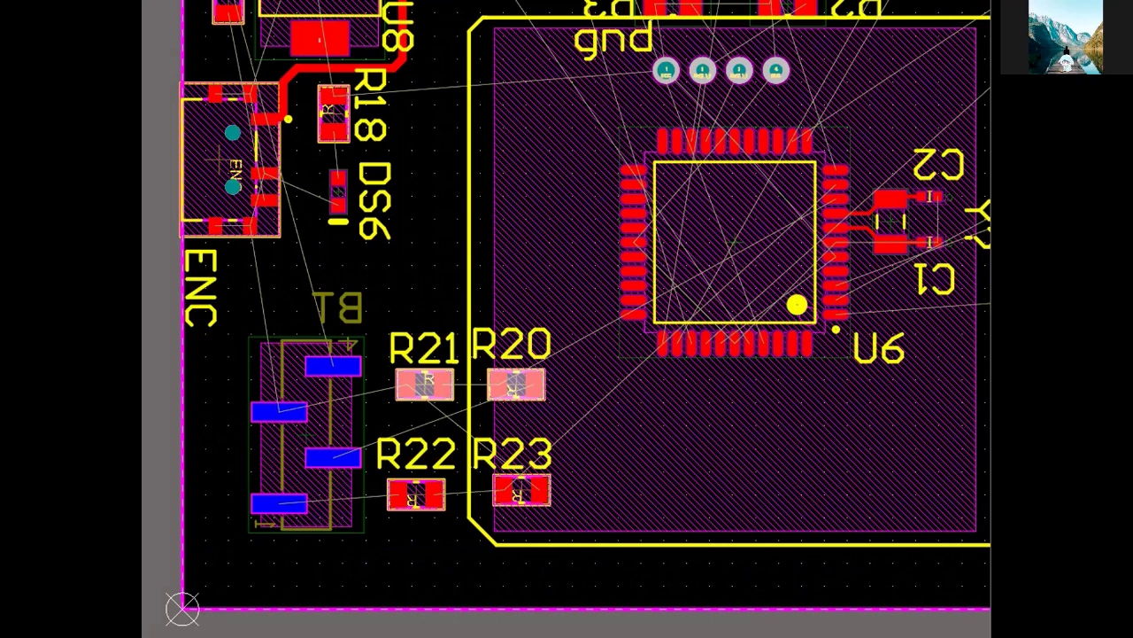
scroll(522, 270, "down", 1)
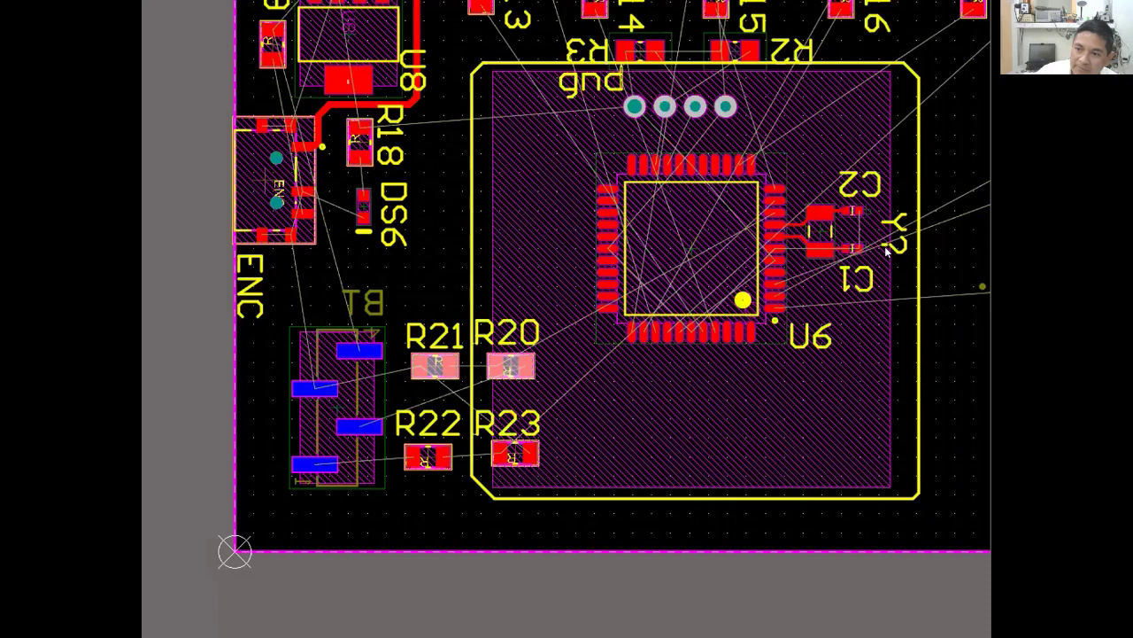
scroll(723, 232, "down", 1)
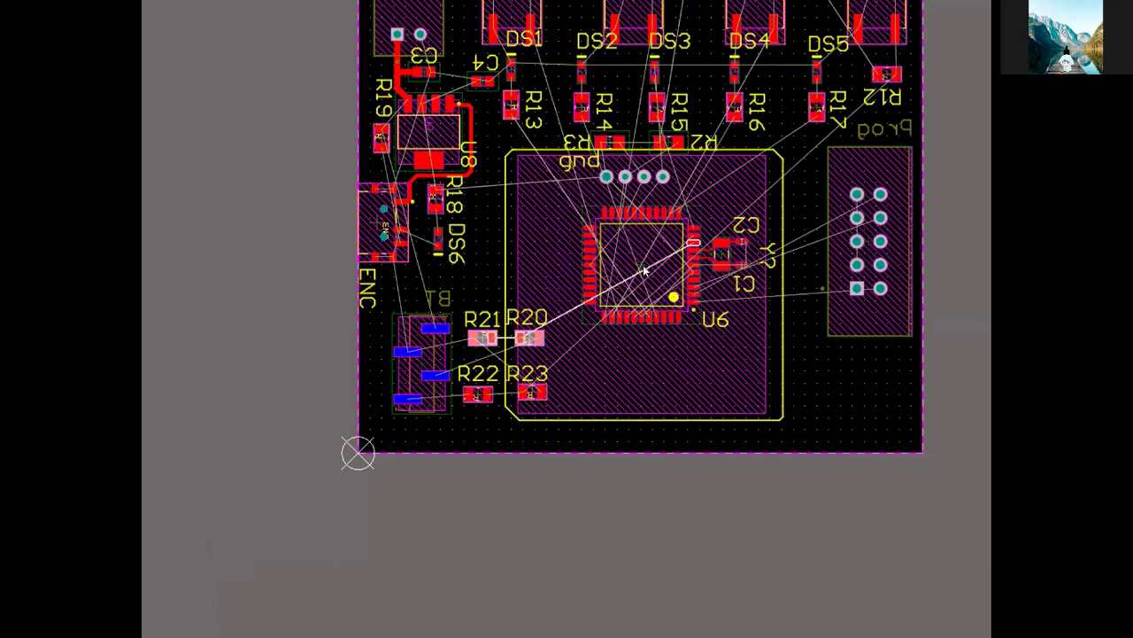
scroll(633, 244, "up", 1)
scroll(644, 242, "up", 2)
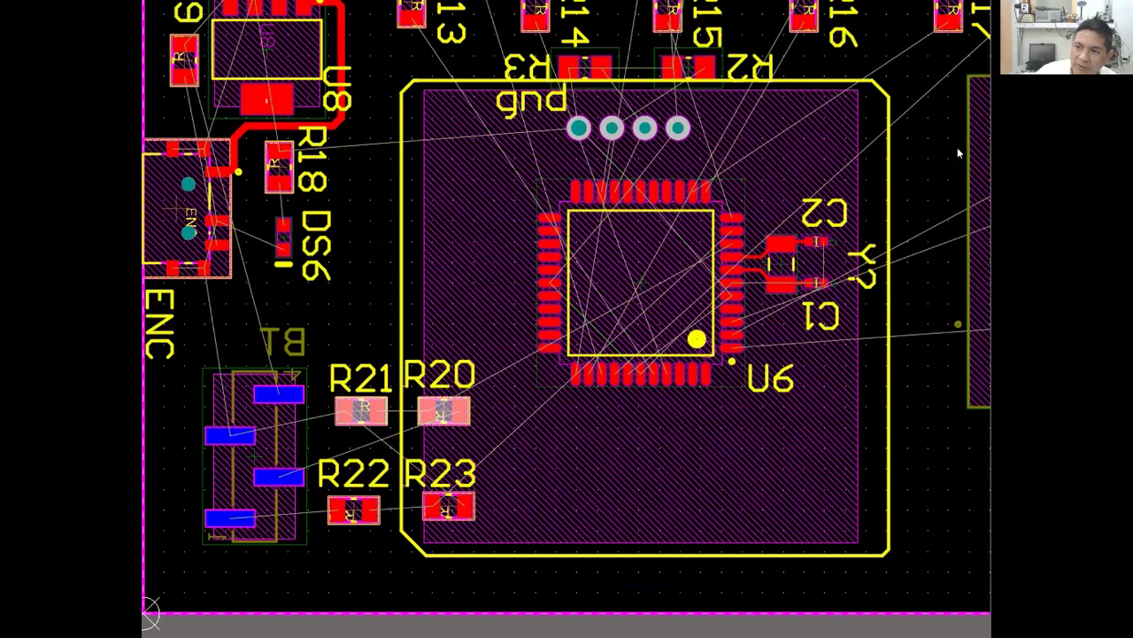
scroll(880, 456, "down", 1)
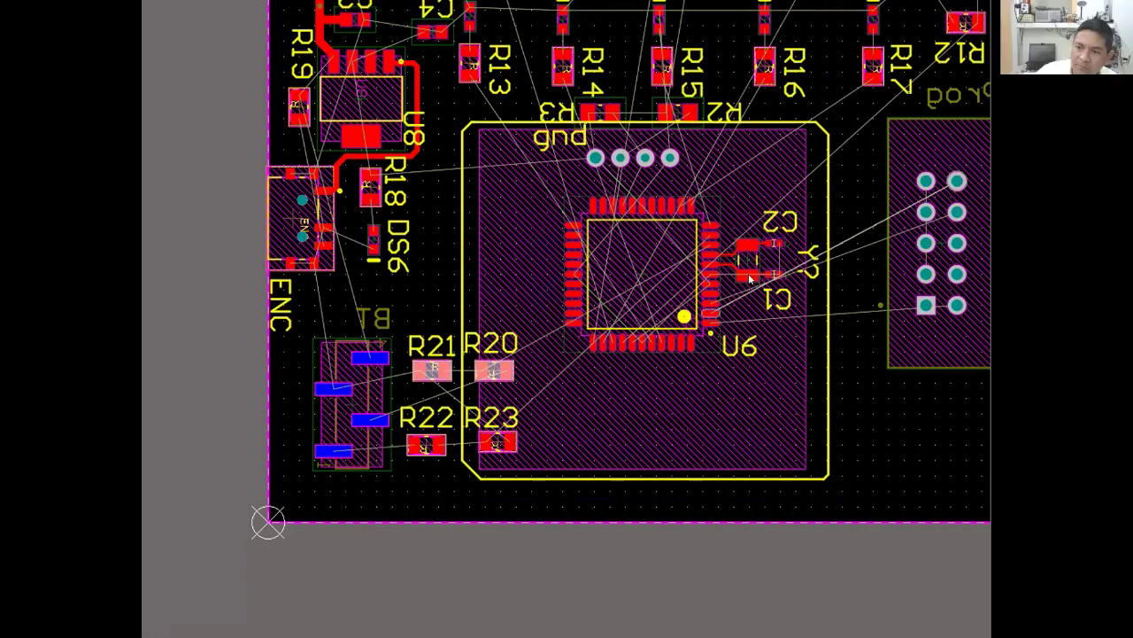
scroll(732, 359, "up", 2)
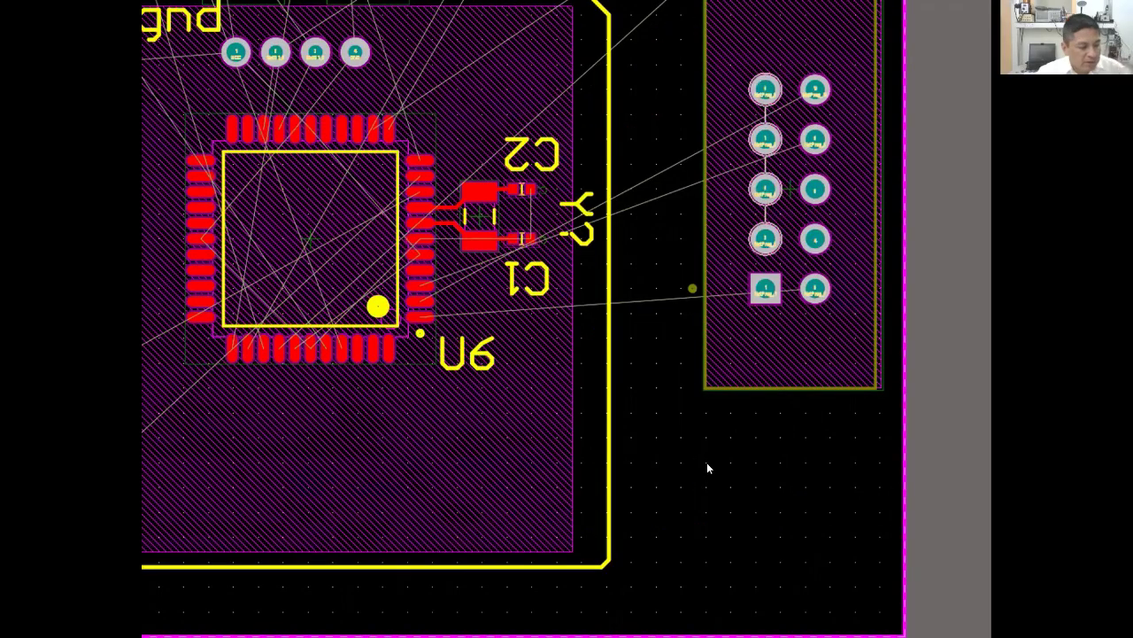
Inspect the Prog header's pins in the 3D view and return to the 2D layout
key("3")
scroll(820, 429, "down", 2)
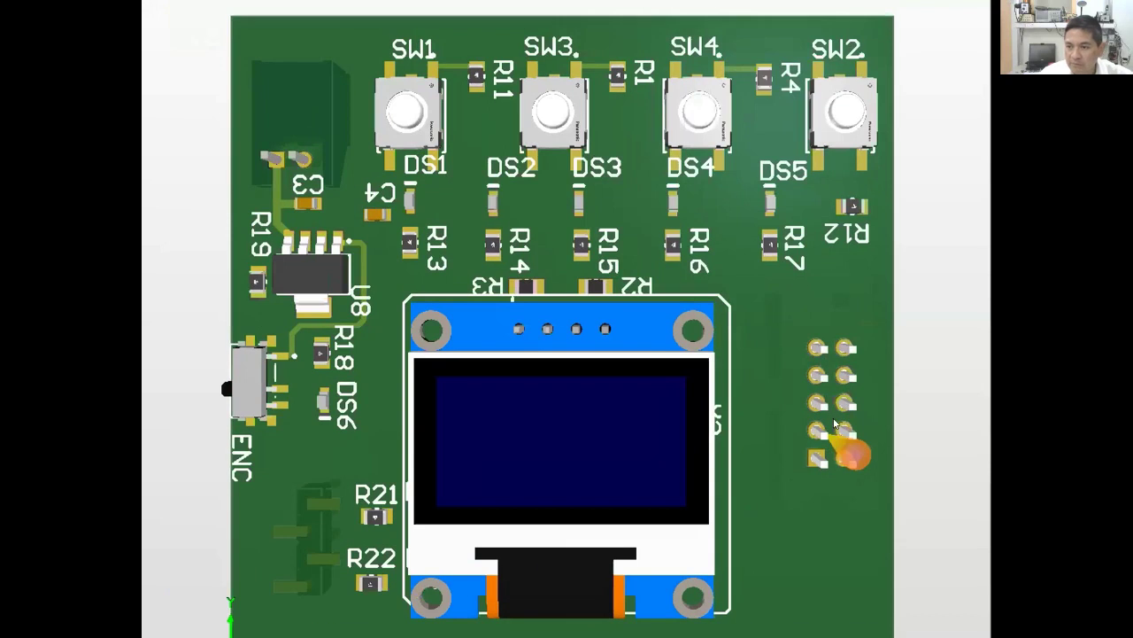
scroll(788, 418, "up", 5)
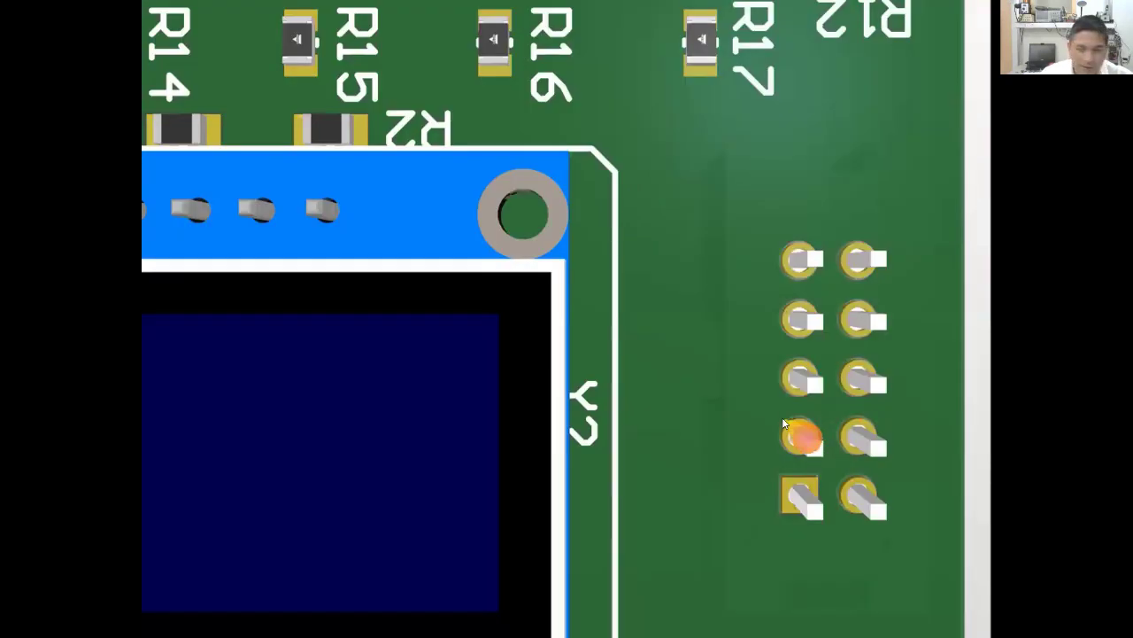
key("2")
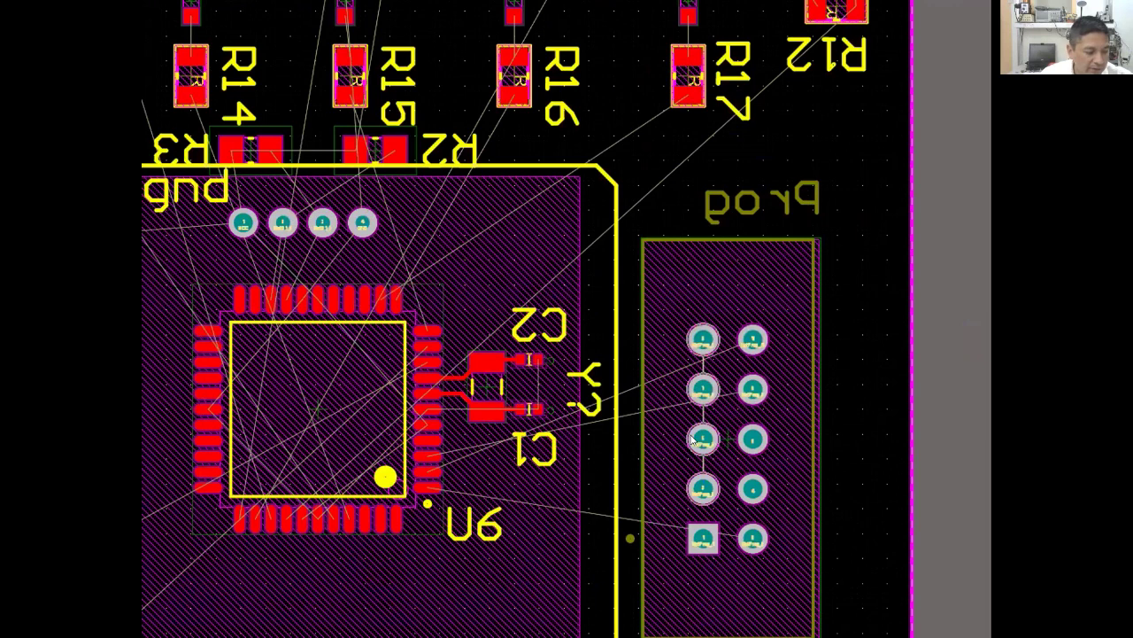
Flip the board in 3D to check the Prog connector's keying notch from the other side, and flip it back
key("3")
scroll(682, 358, "down", 1, "ctrl")
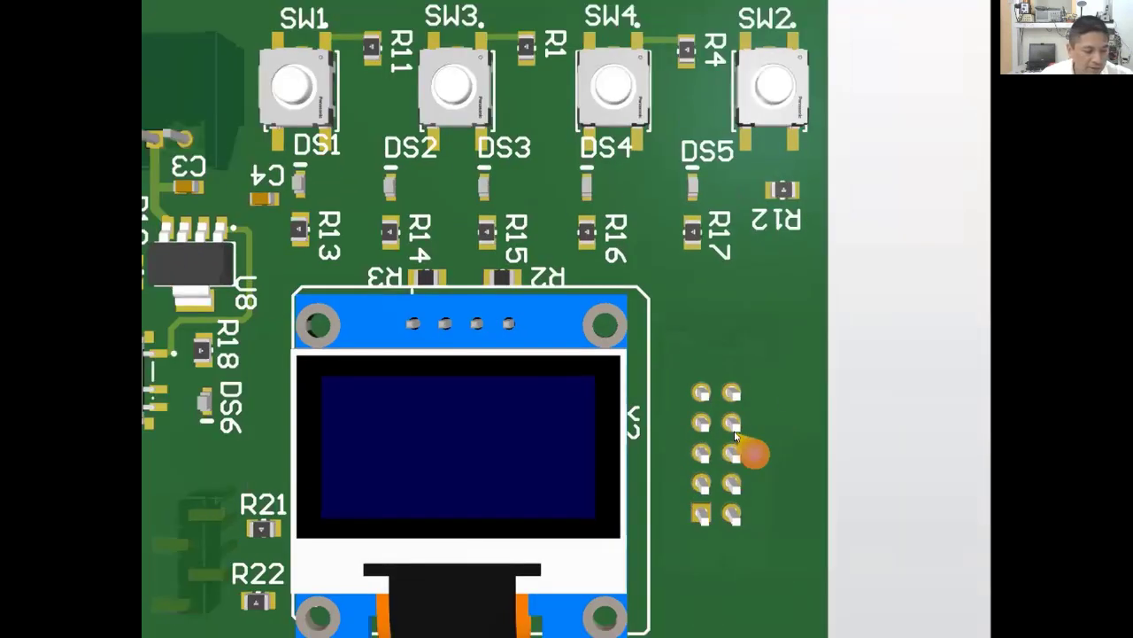
key("v")
key("b")
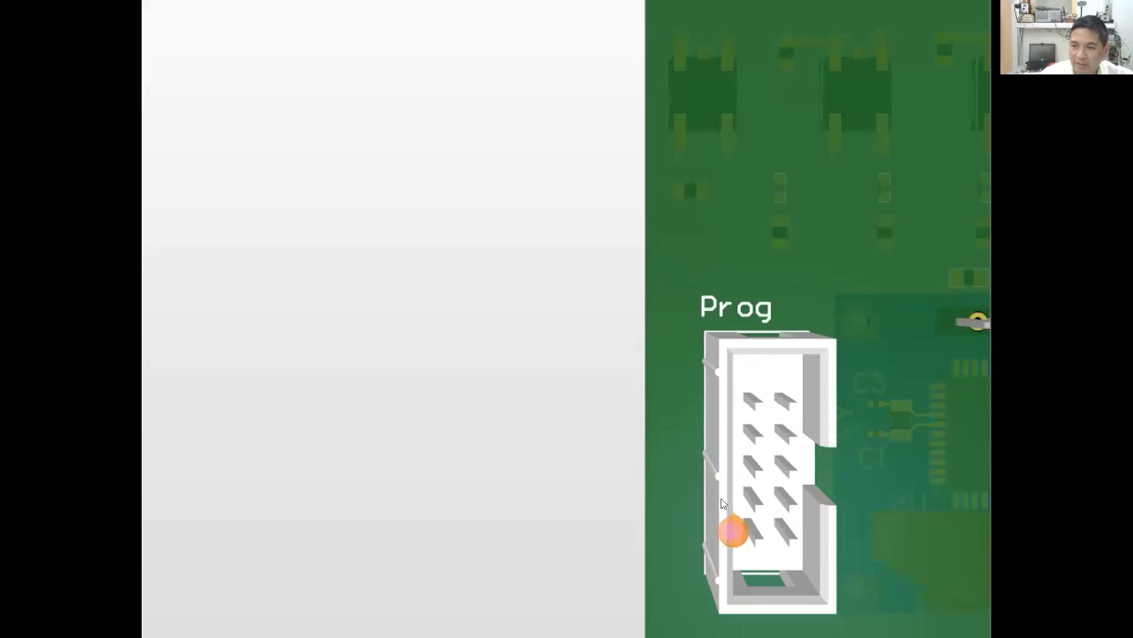
key("v")
key("b")
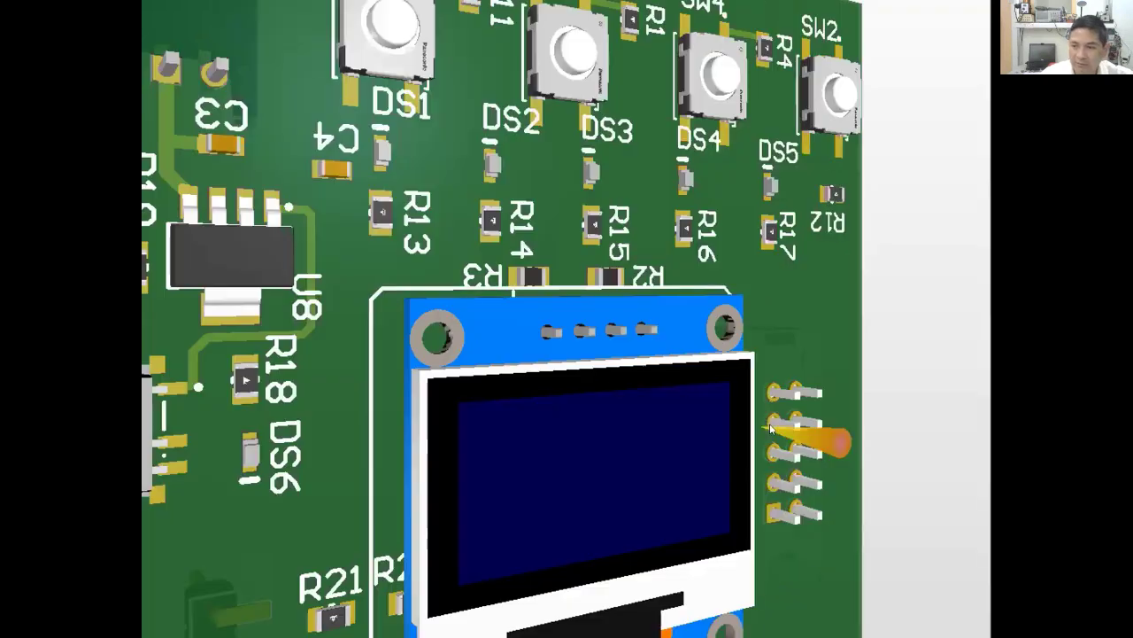
Reset the 3D view to face the board squarely and inspect the Prog header's pins up close
key("0")
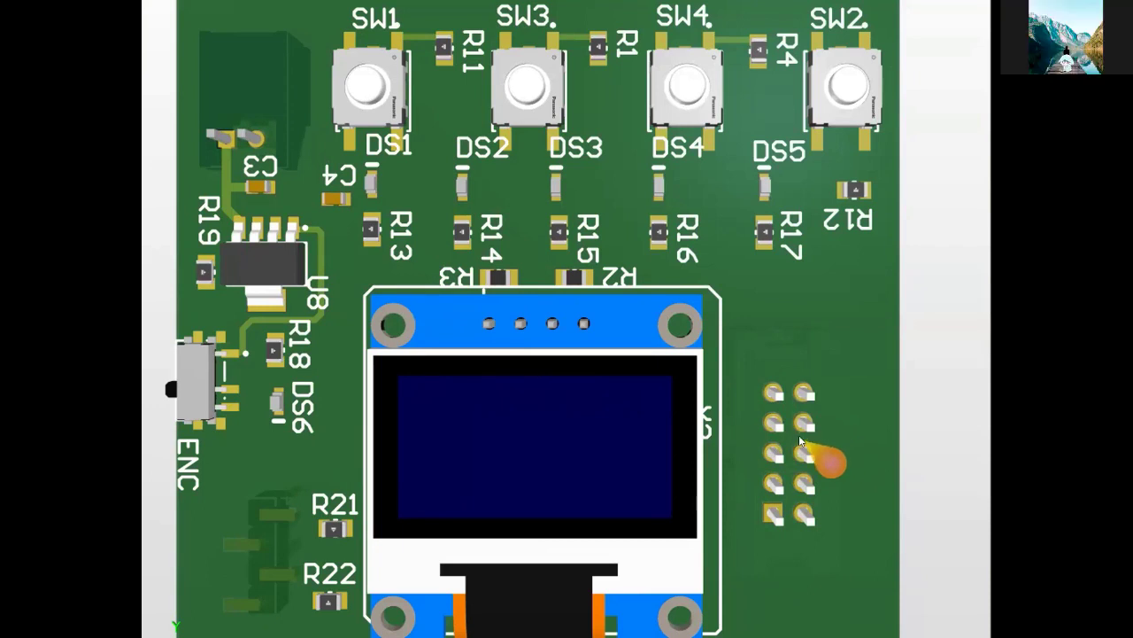
scroll(797, 432, "up", 1)
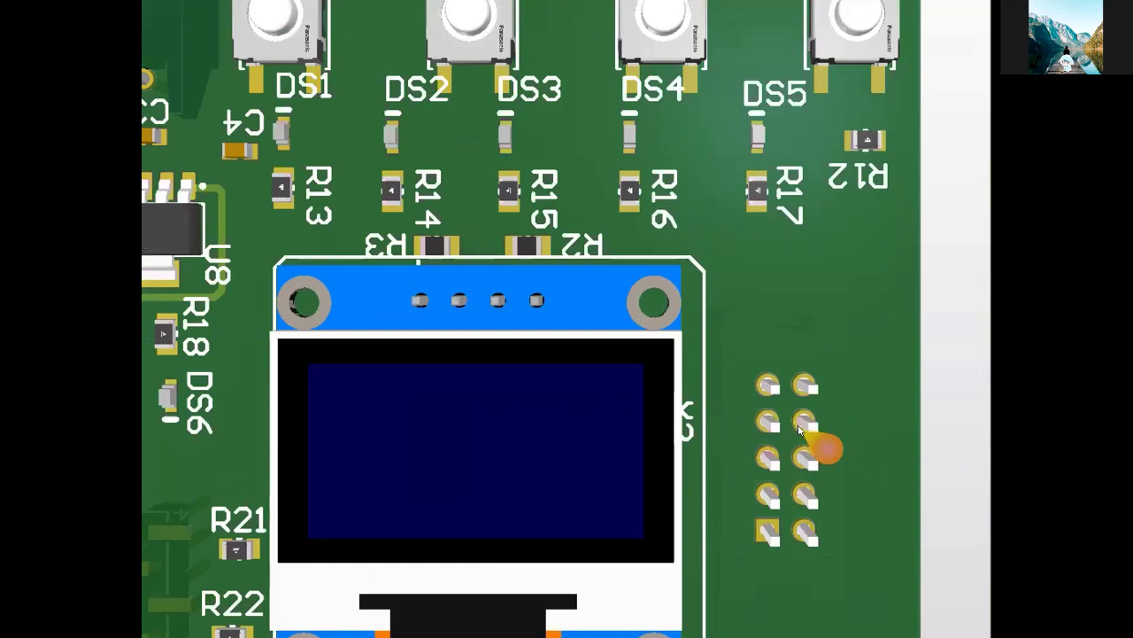
scroll(798, 431, "up", 6)
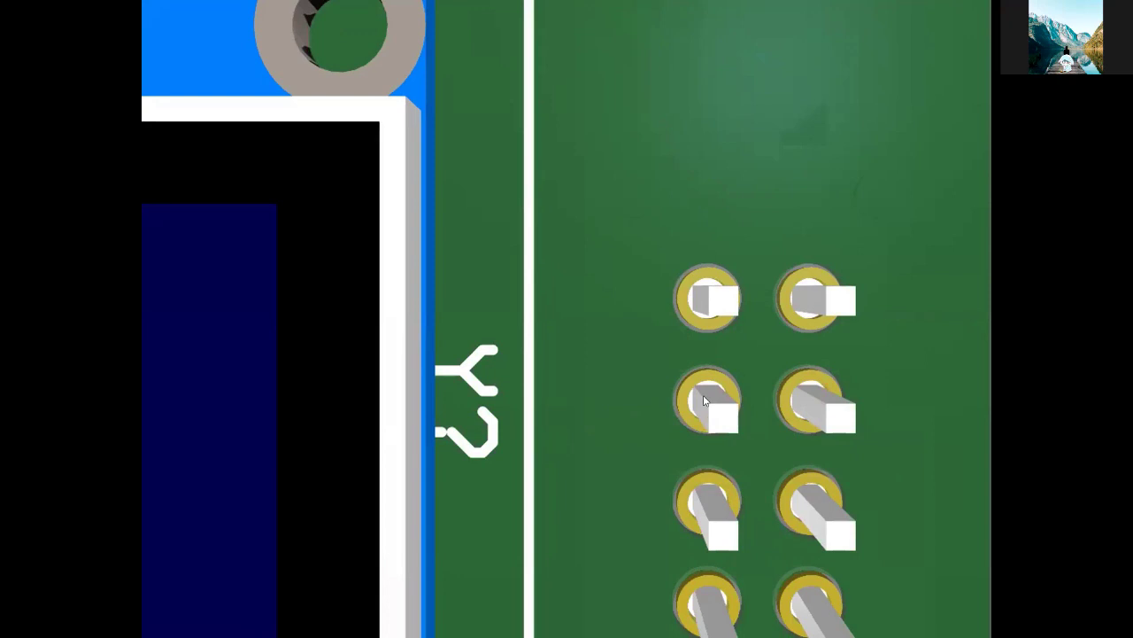
Switch the board from the 3D view to the 2D layout around U6 and the Prog connector
scroll(710, 410, "down", 1)
scroll(710, 410, "down", 2)
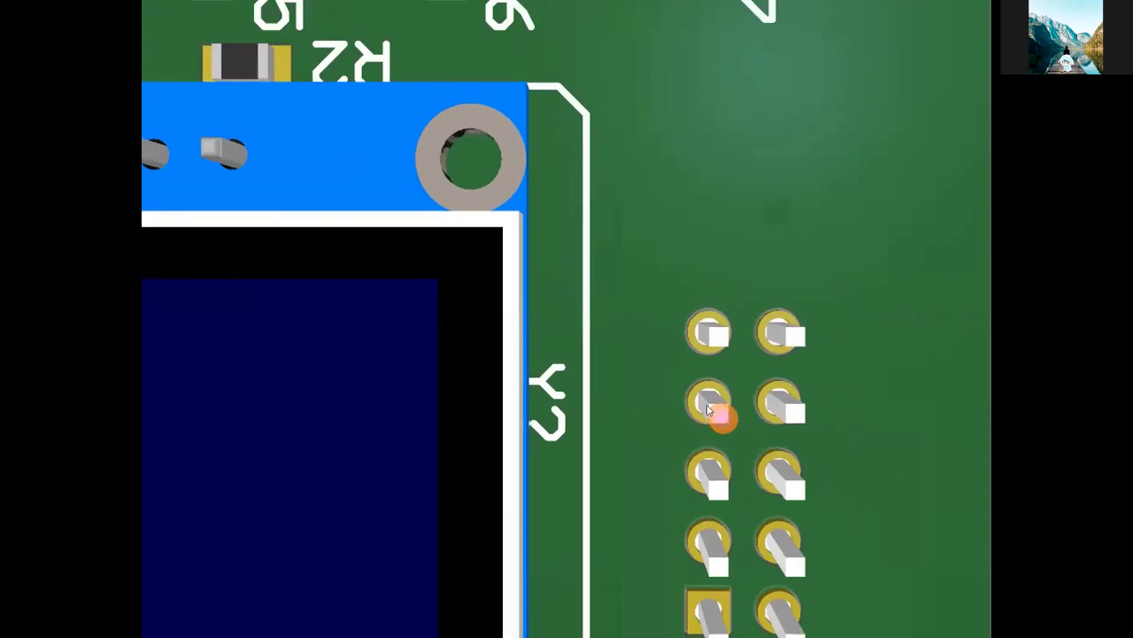
scroll(710, 410, "down", 1)
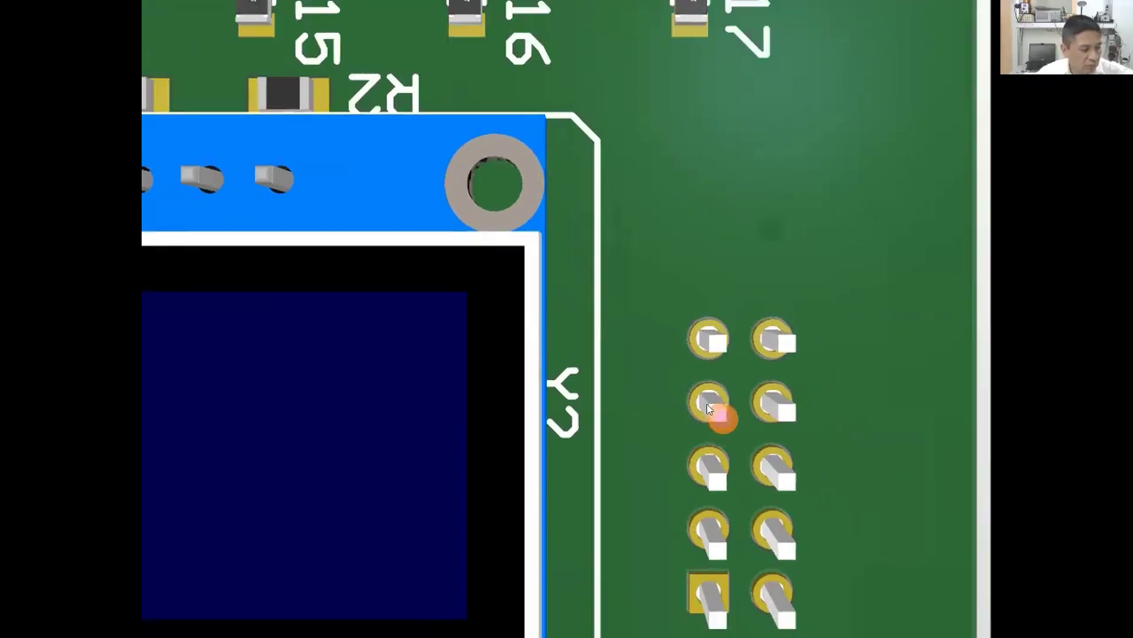
key("2")
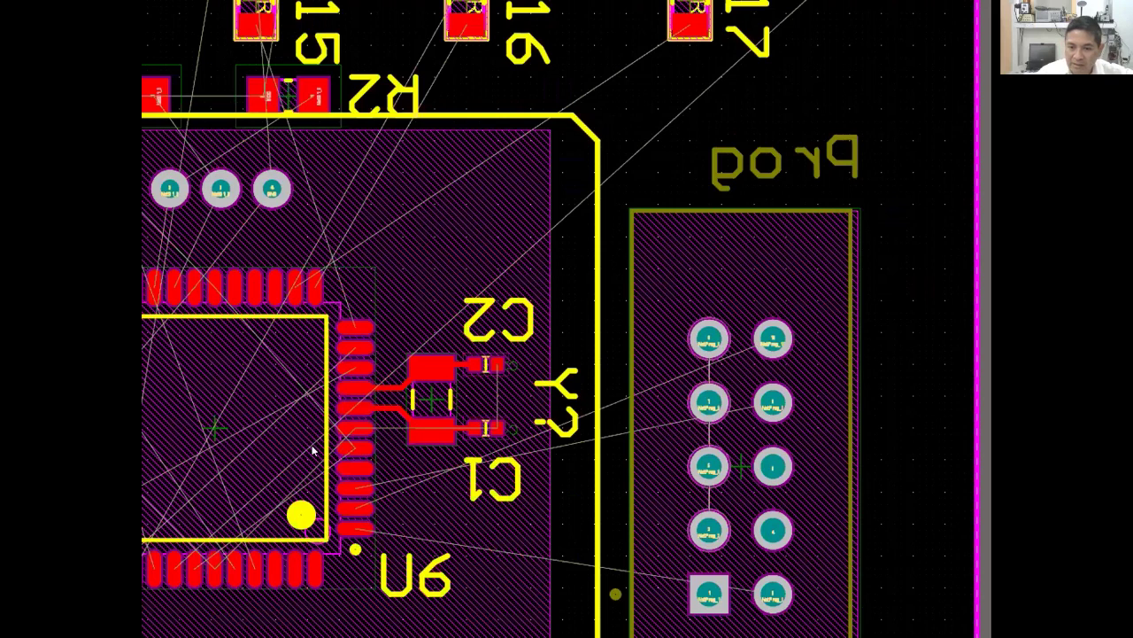
scroll(568, 381, "up", 1)
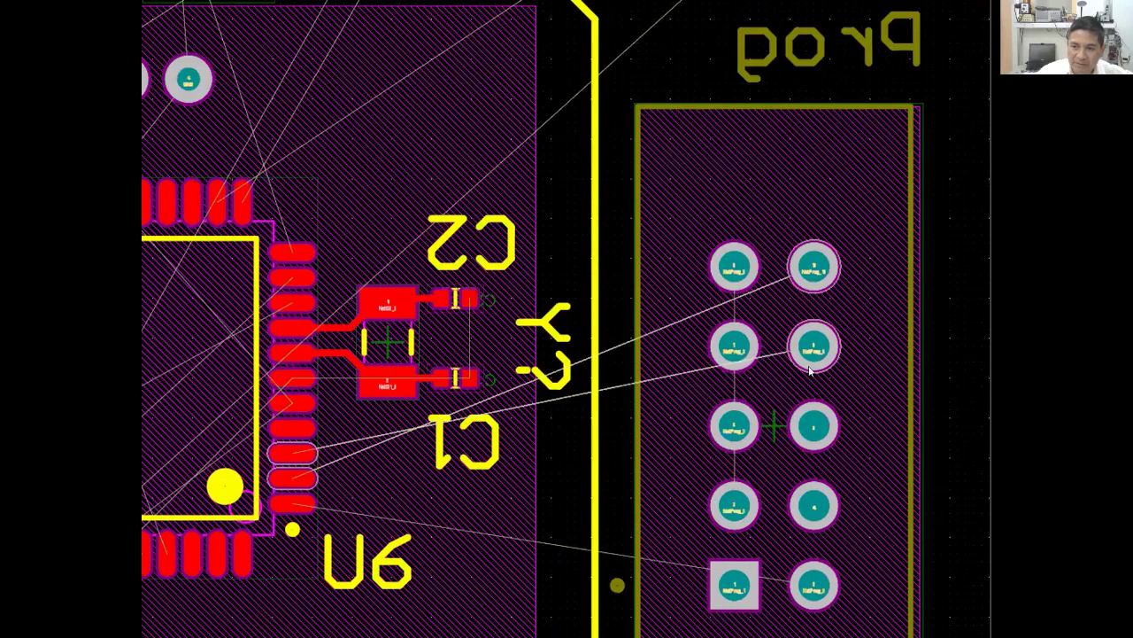
Route the three U6 pads nearest its pin-1 dot together towards the Prog connector using Interactive Multi-Routing
left_click(299, 452)
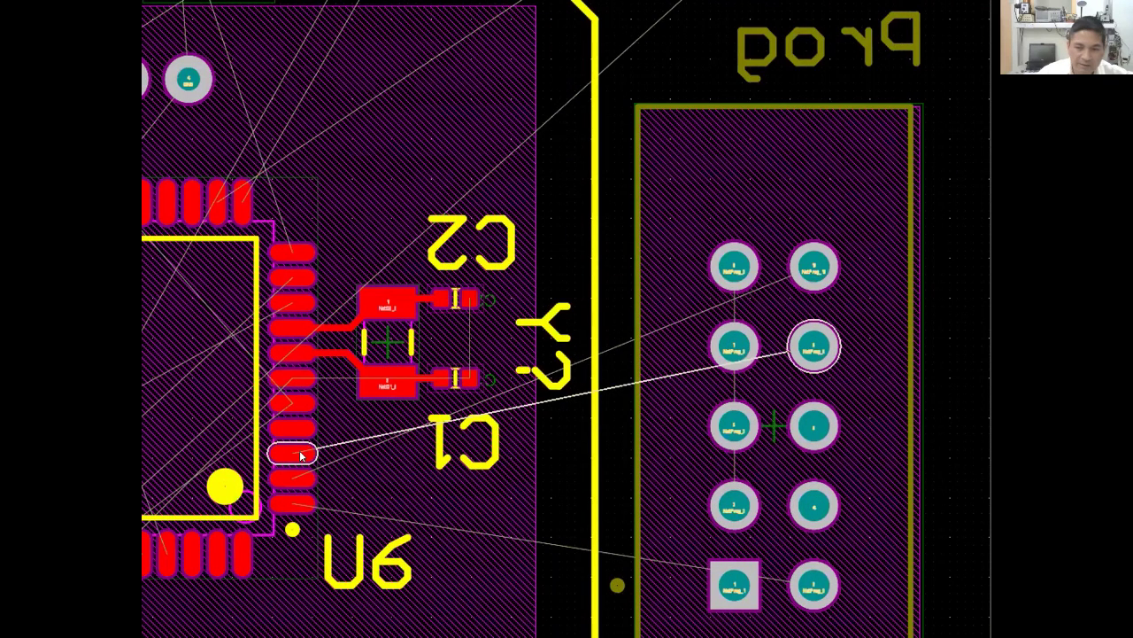
left_click(299, 452)
left_click(295, 478, "shift")
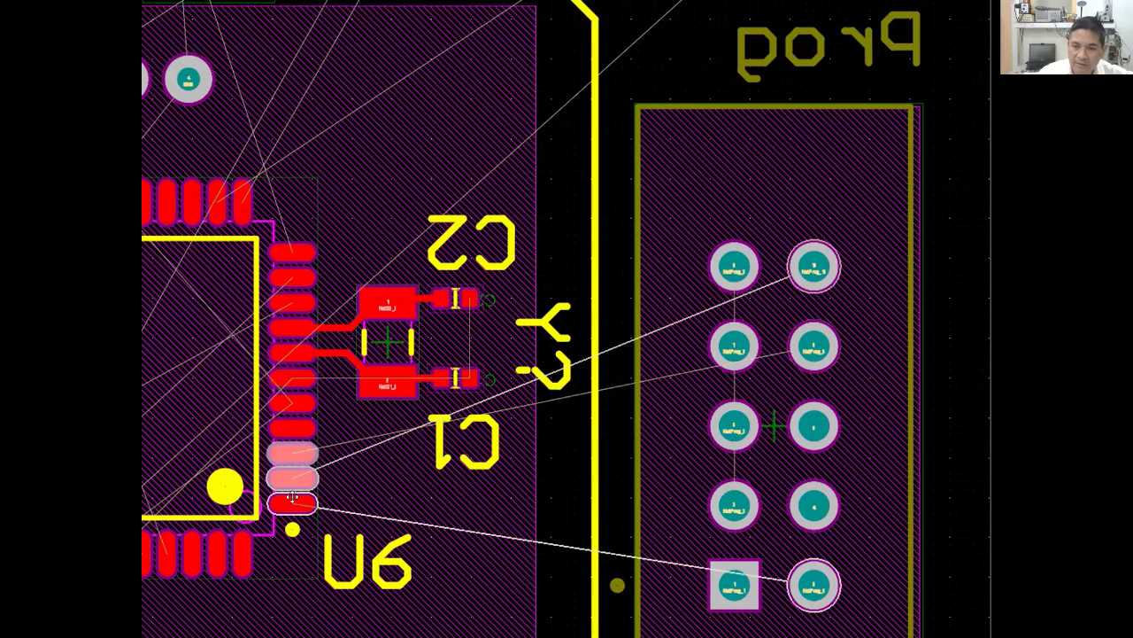
left_click(292, 501, "shift")
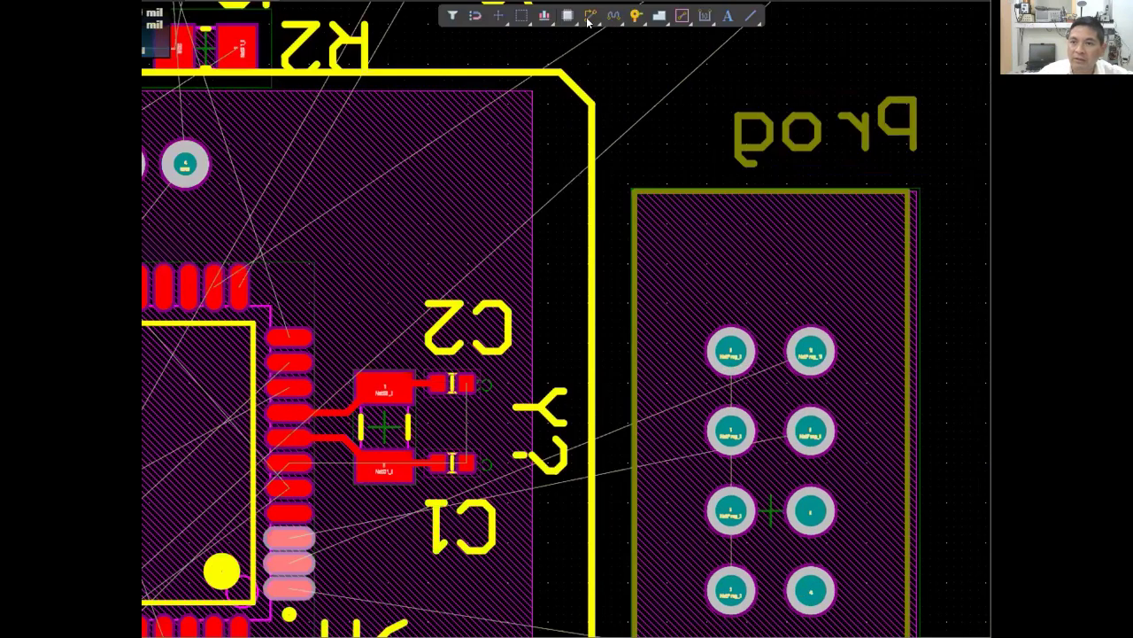
left_click(588, 18)
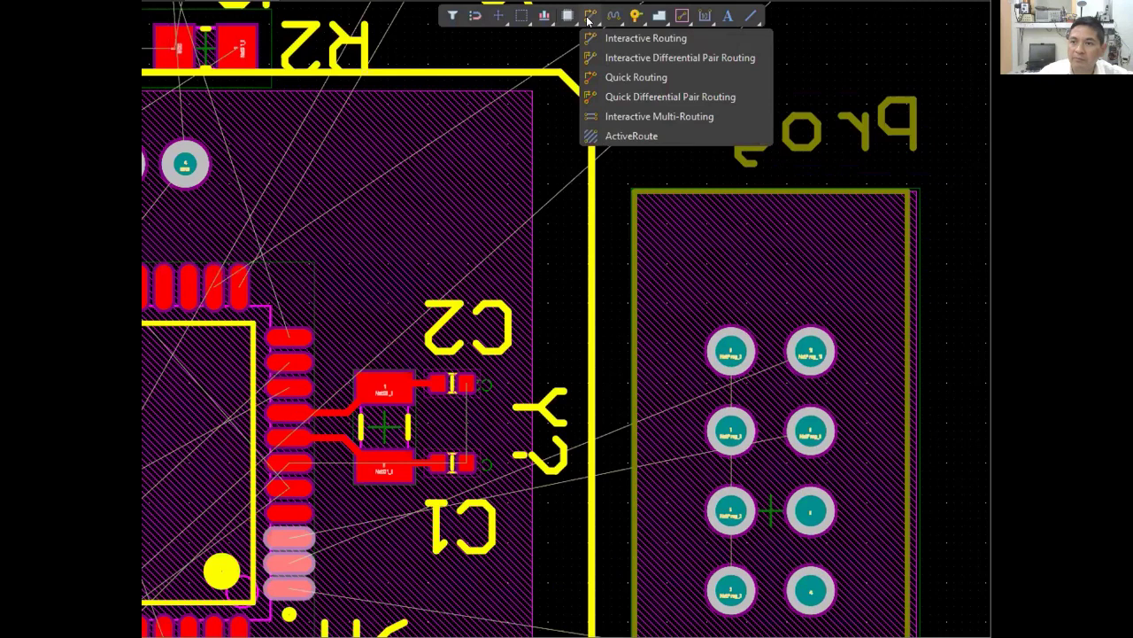
left_click(628, 116)
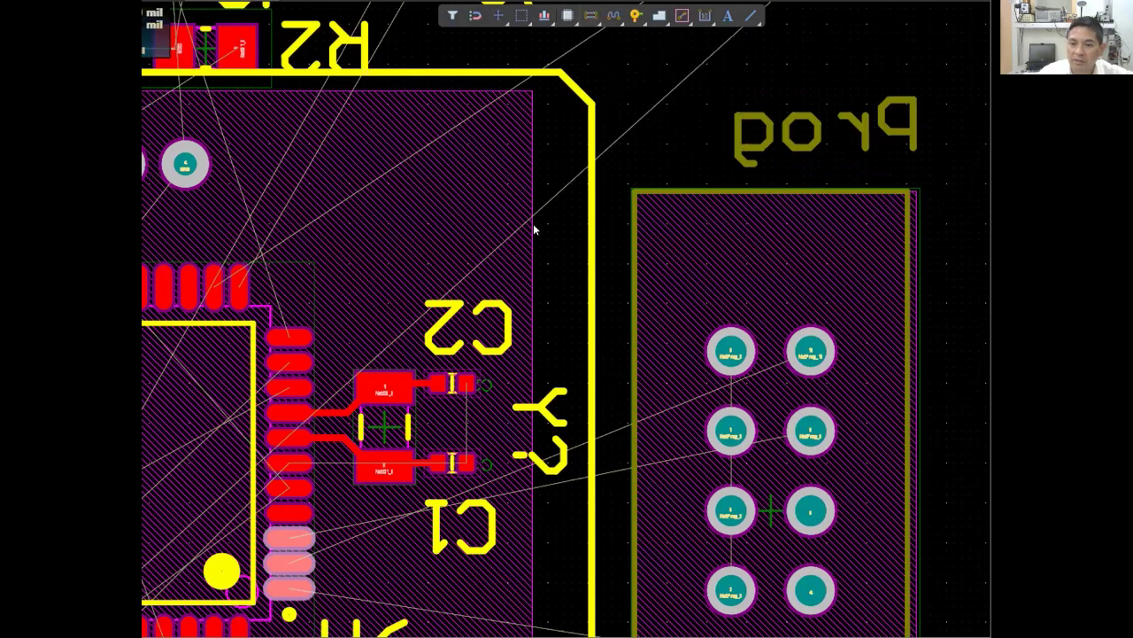
left_click(294, 536)
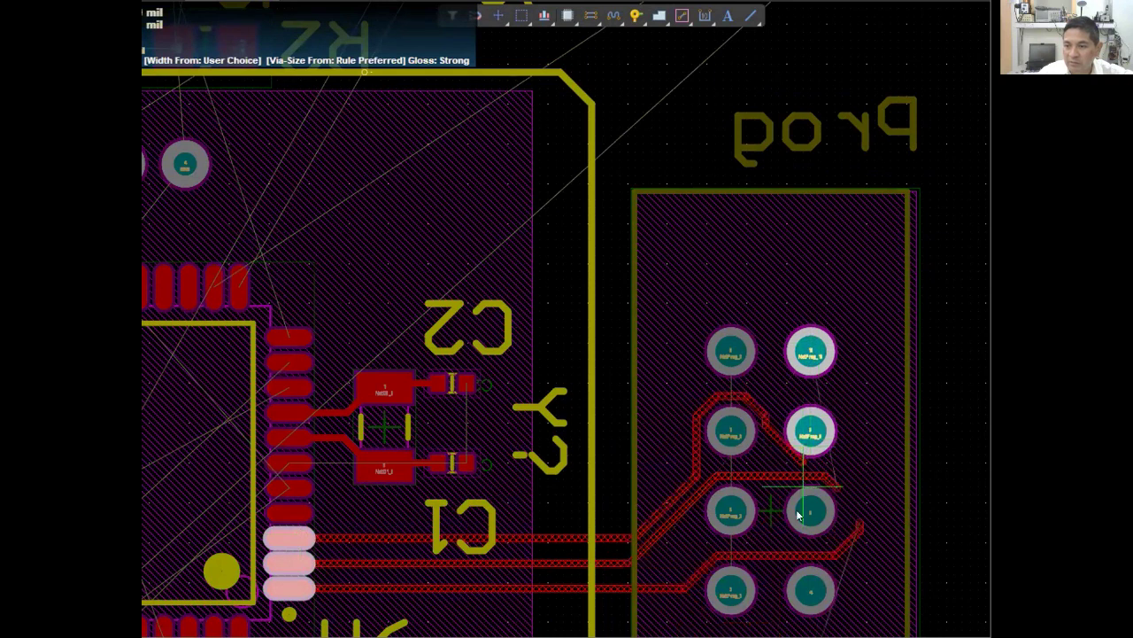
left_click(788, 580)
scroll(759, 577, "down", 2, "ctrl")
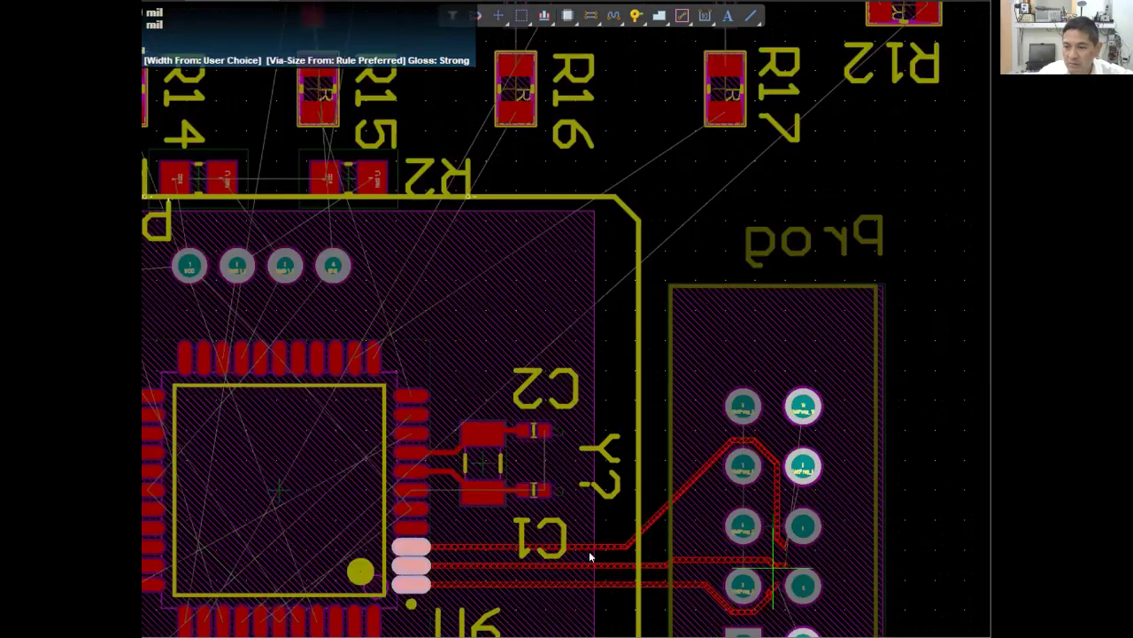
left_click(590, 611)
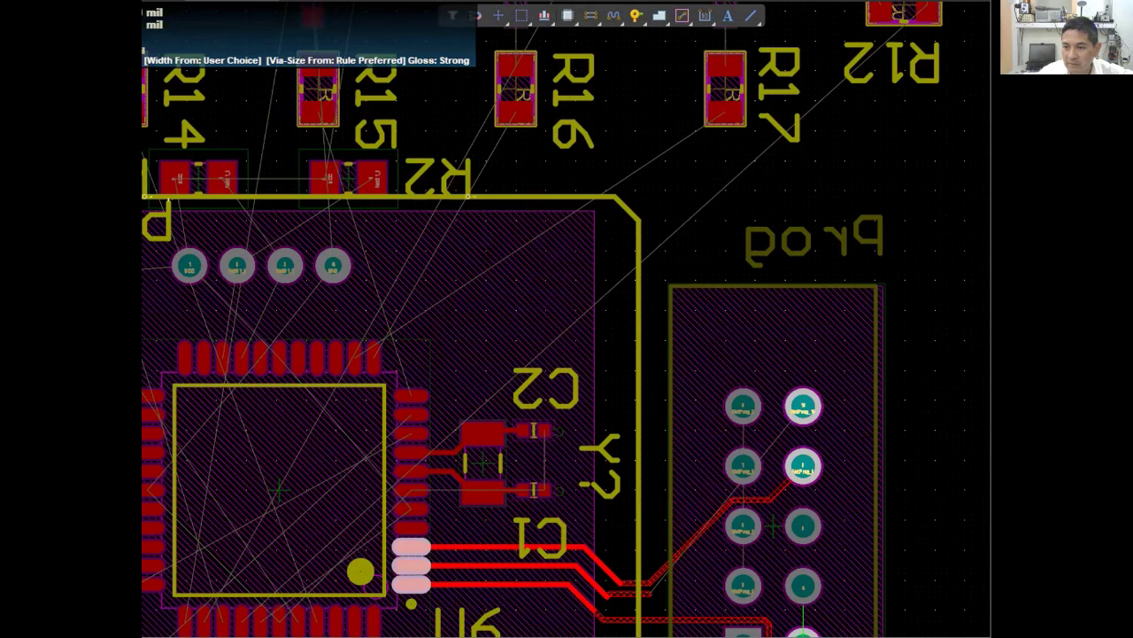
left_click(801, 468)
Try to extend the unfinished middle trace from U6 to the Prog connector
scroll(620, 589, "up", 3)
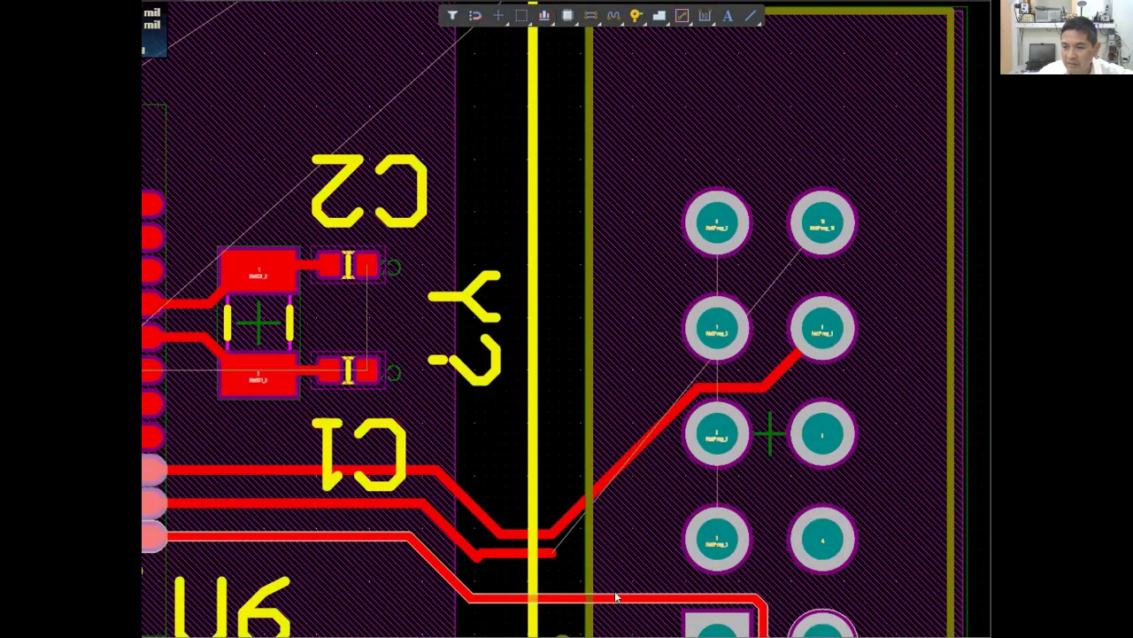
left_click(553, 554)
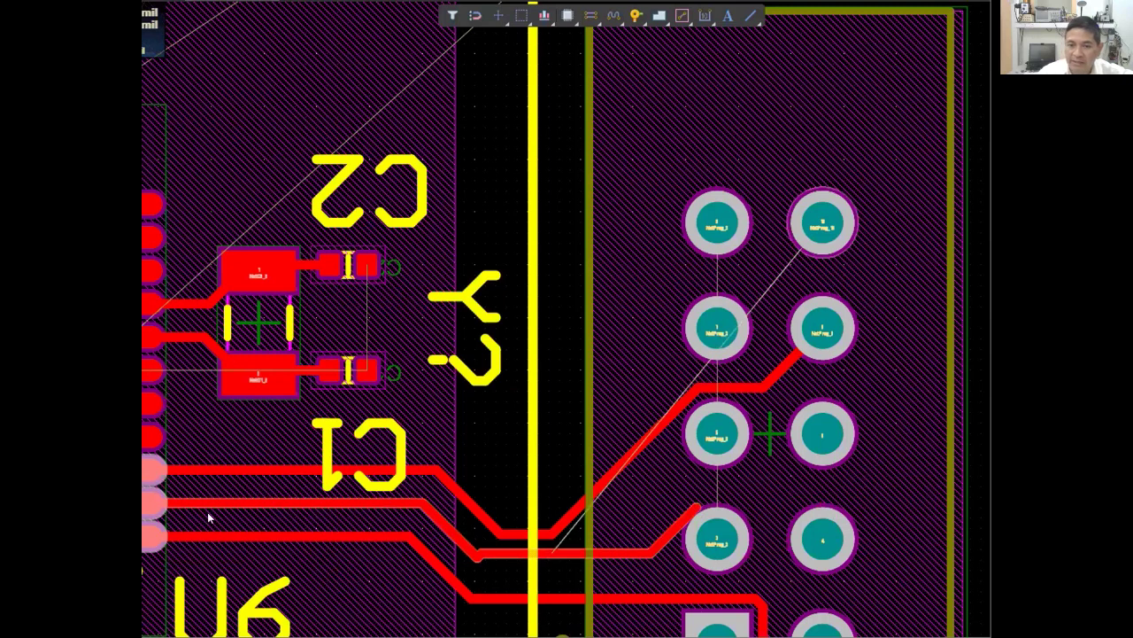
scroll(243, 515, "up", 5)
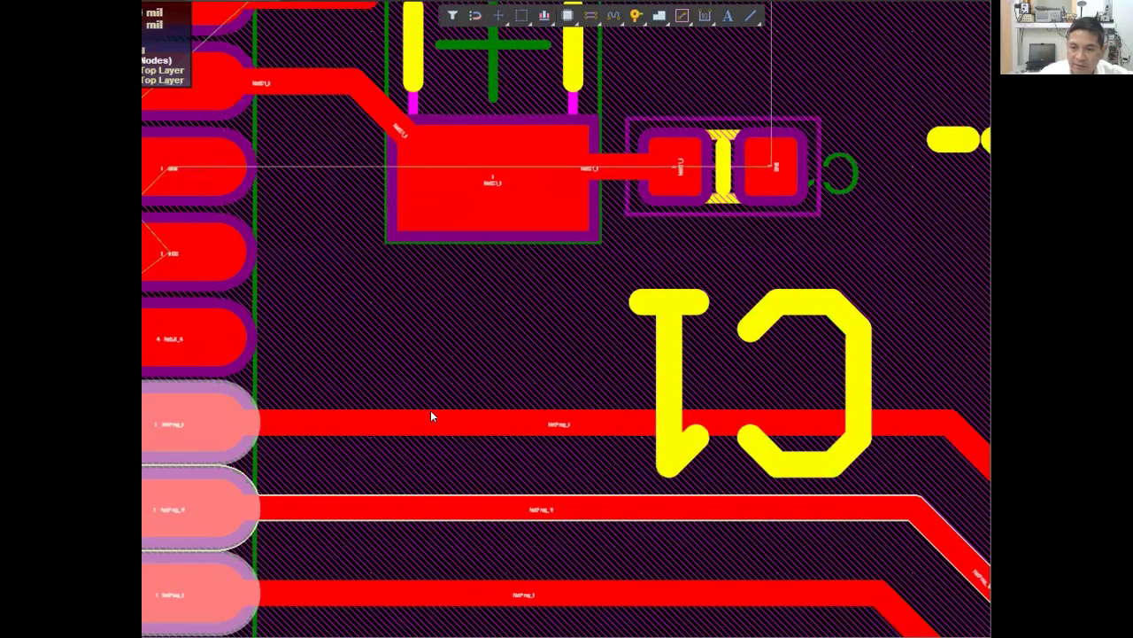
scroll(423, 427, "up", 2)
scroll(431, 425, "down", 3)
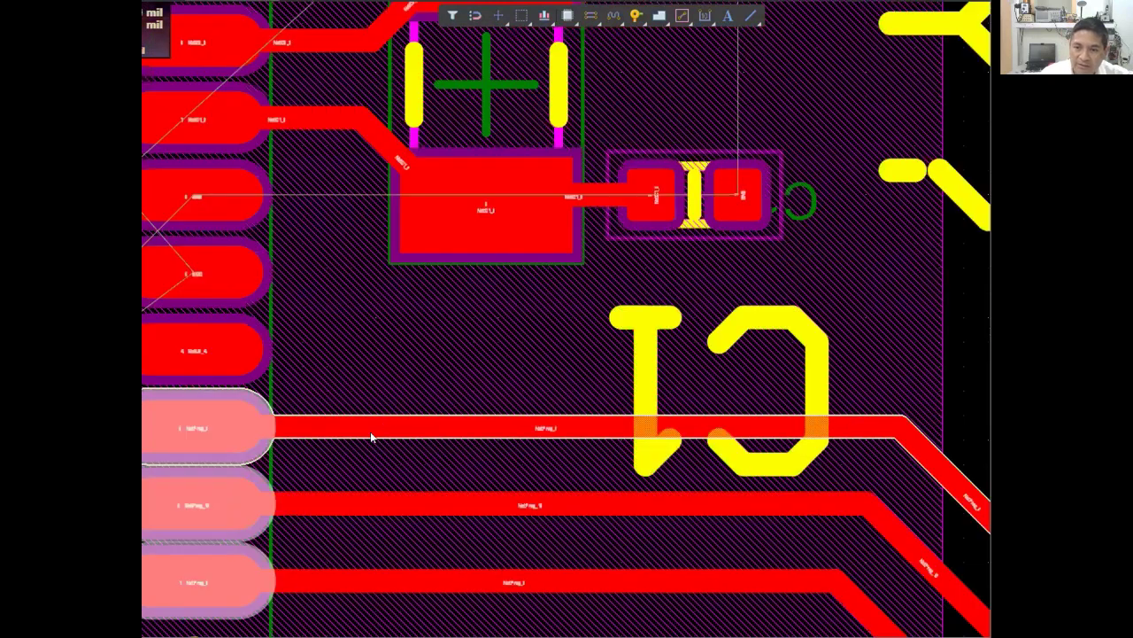
left_click(372, 427)
right_click(372, 428)
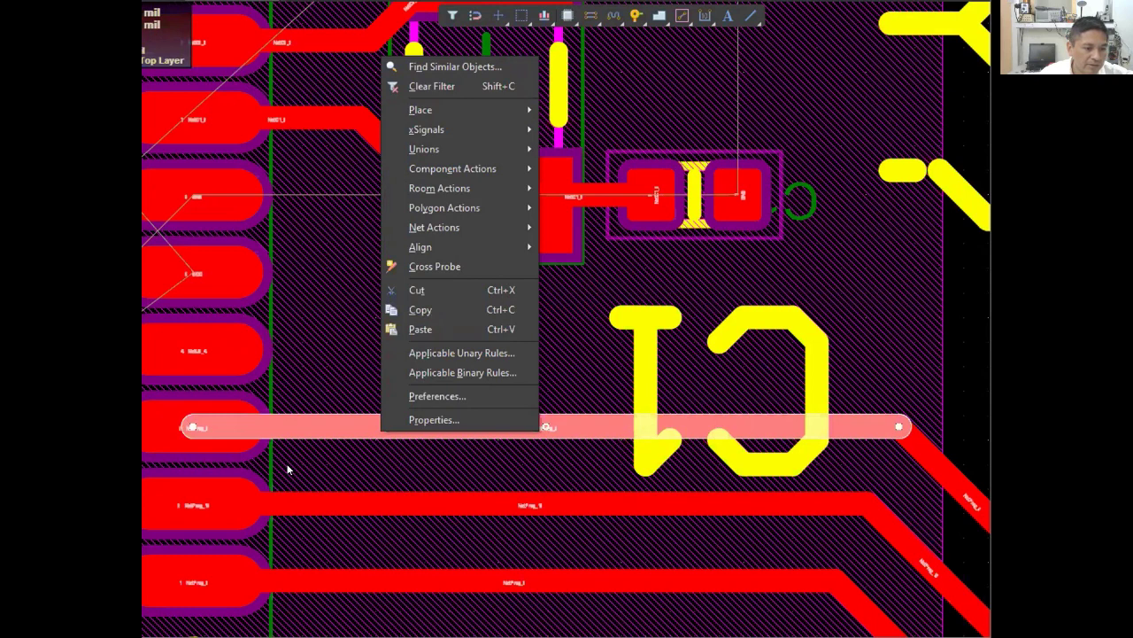
scroll(289, 471, "down", 1)
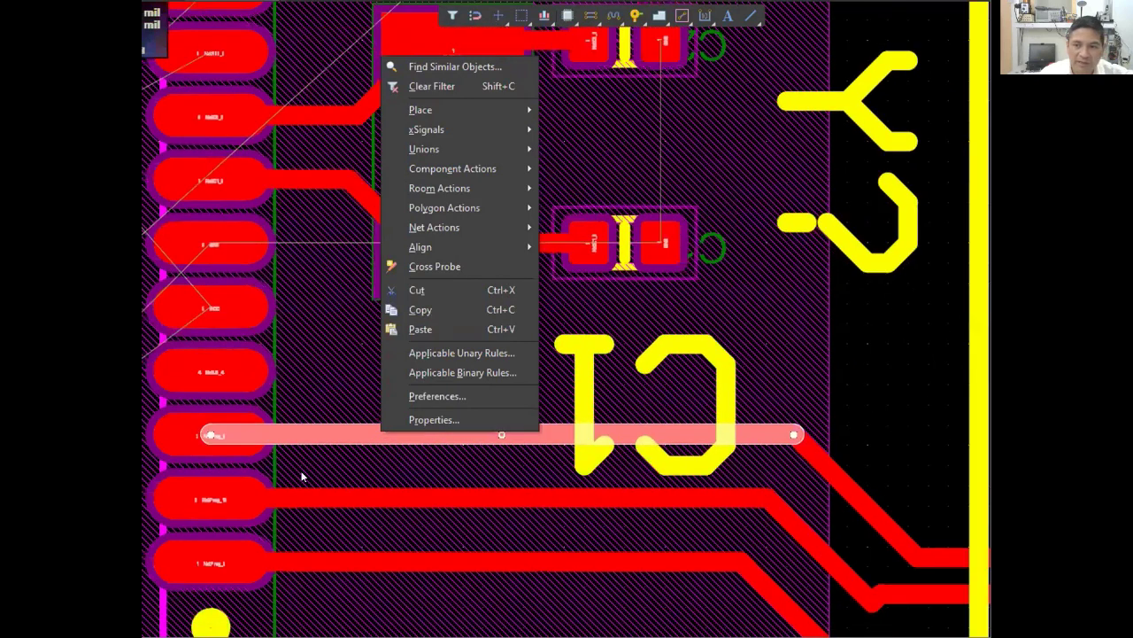
scroll(305, 475, "down", 2)
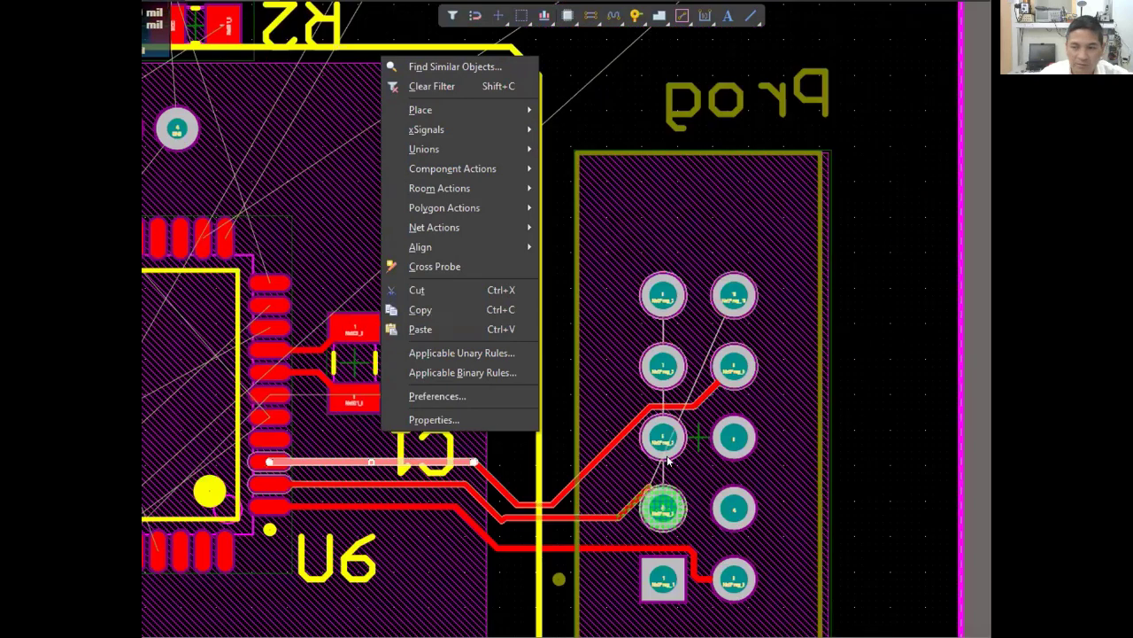
left_click(787, 384)
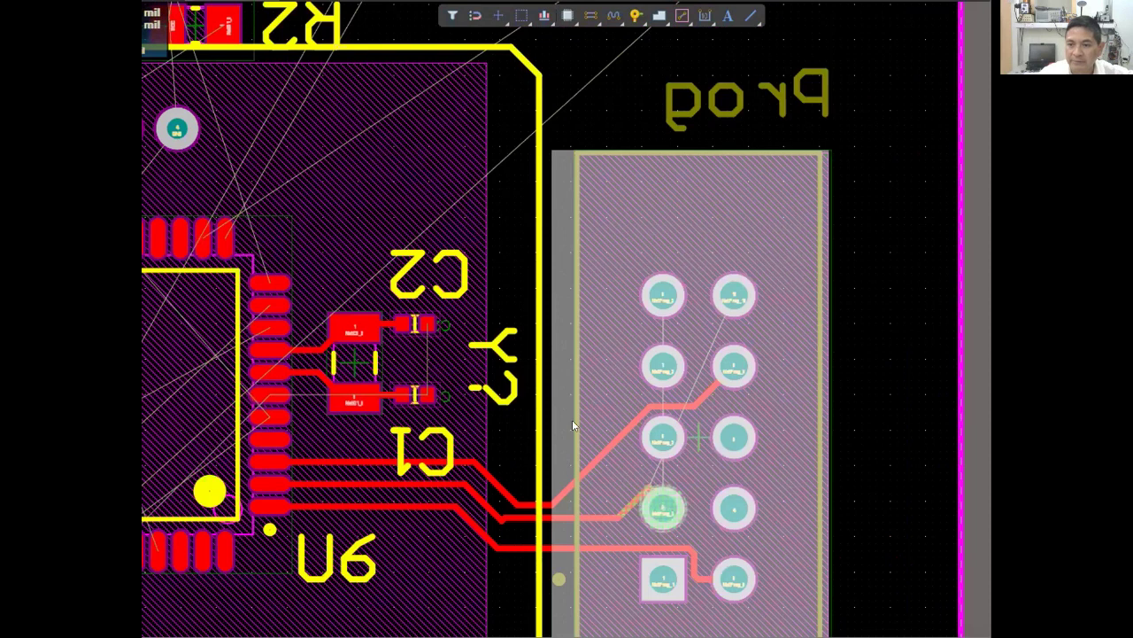
left_click(470, 475)
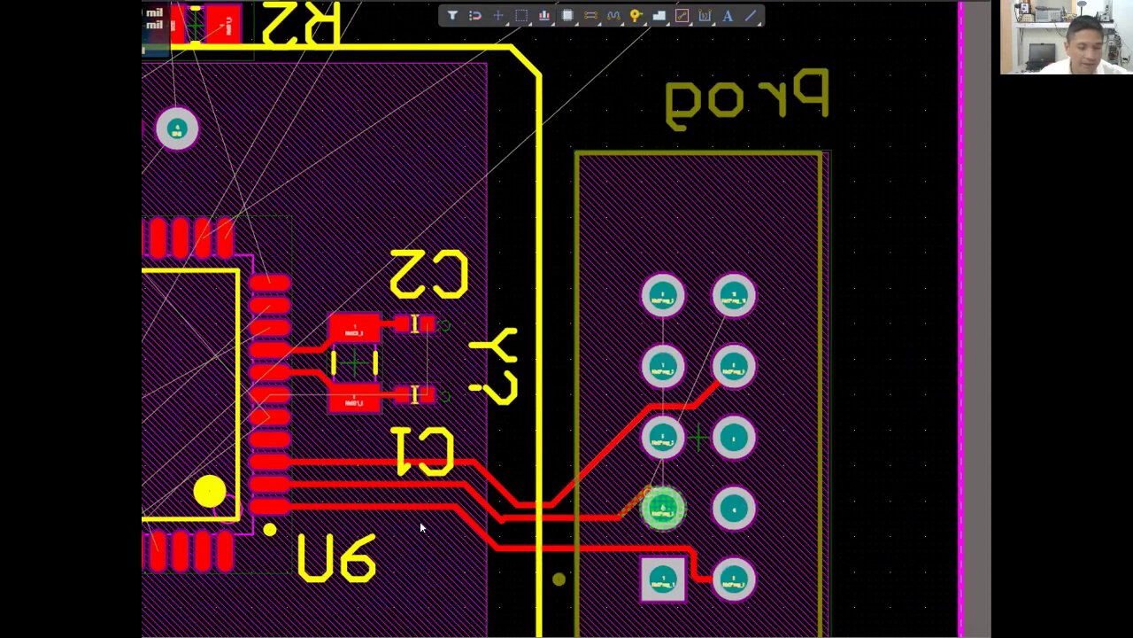
Undo the three multi-routed traces between U6 and the Prog connector
key("ctrl+z")
key("ctrl+z")
key("ctrl+z")
key("ctrl+z")
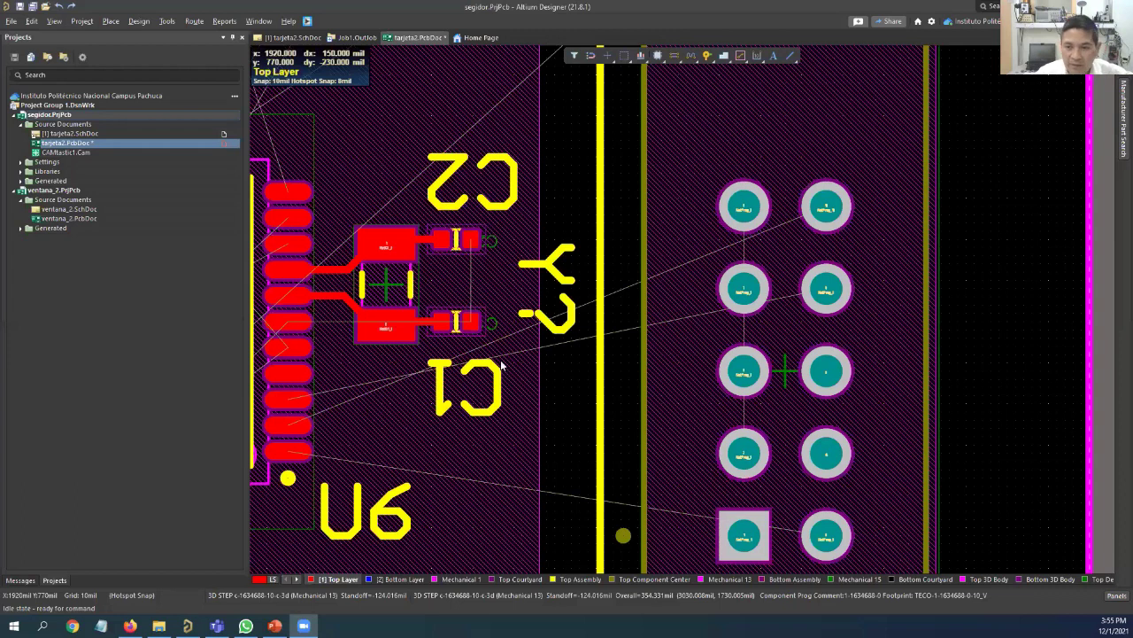
Start Interactive Multi-Routing on the Top Layer from the same three U6 pads and open the routing properties
scroll(501, 365, "up", 1, "ctrl")
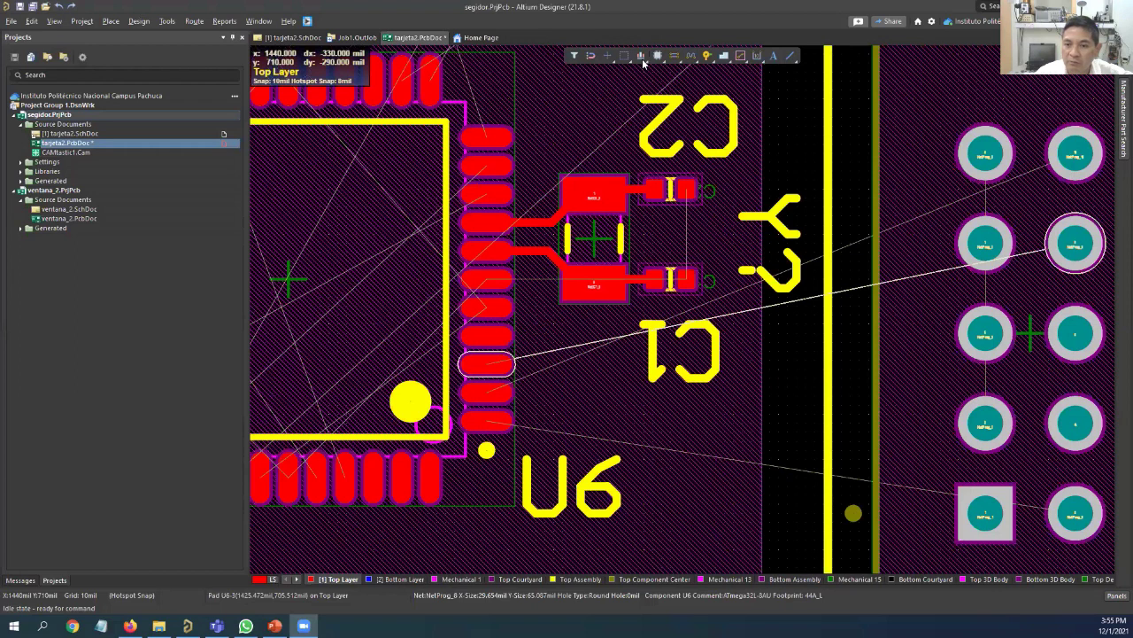
left_click_drag(509, 406, 629, 343)
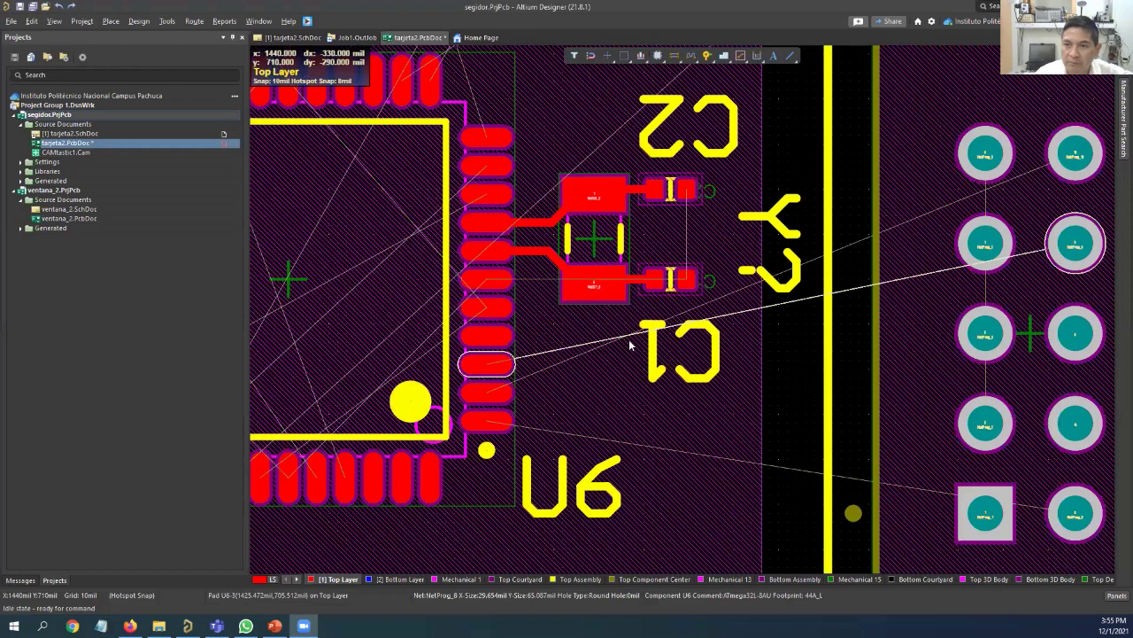
left_click(677, 58)
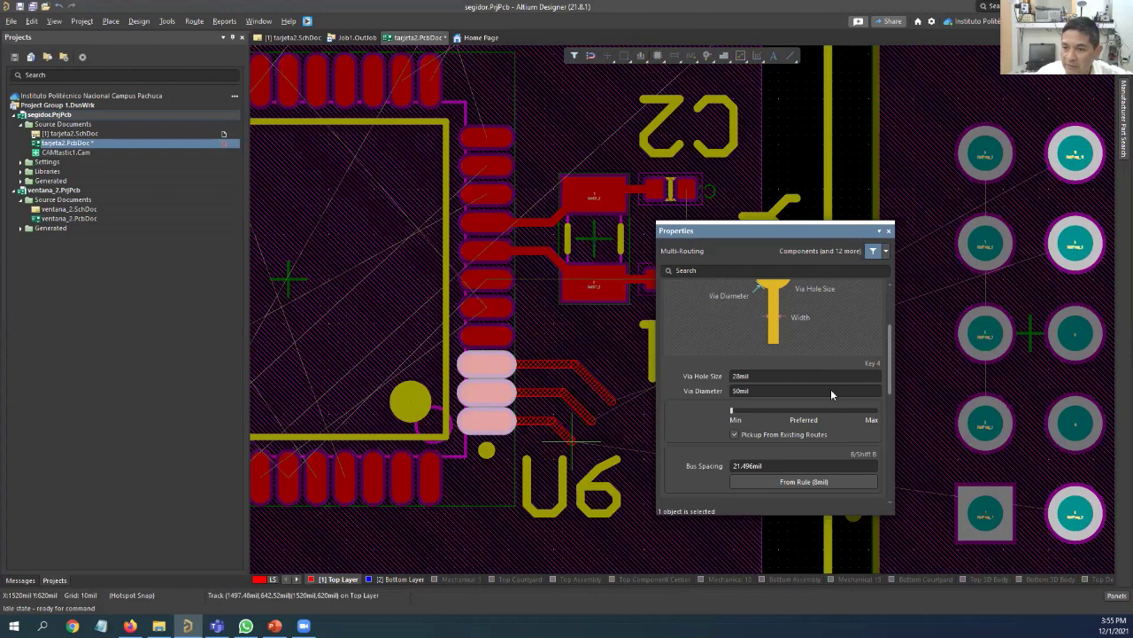
Review the multi-routing layer, via size, track width and bus spacing properties, and close them
scroll(775, 405, "up", 2)
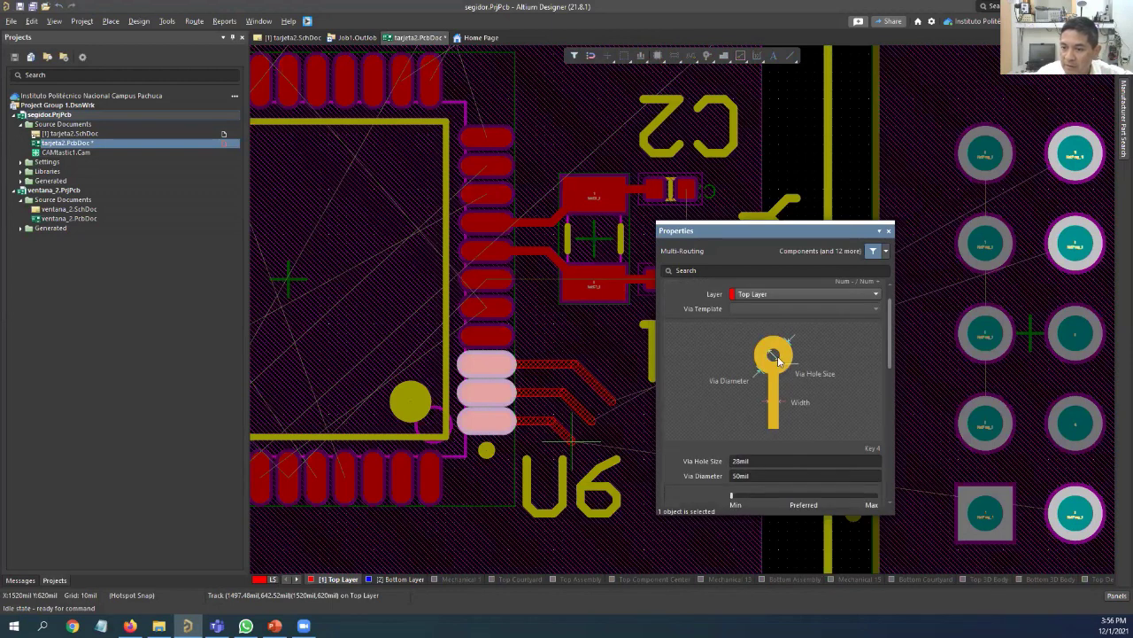
scroll(797, 361, "up", 1)
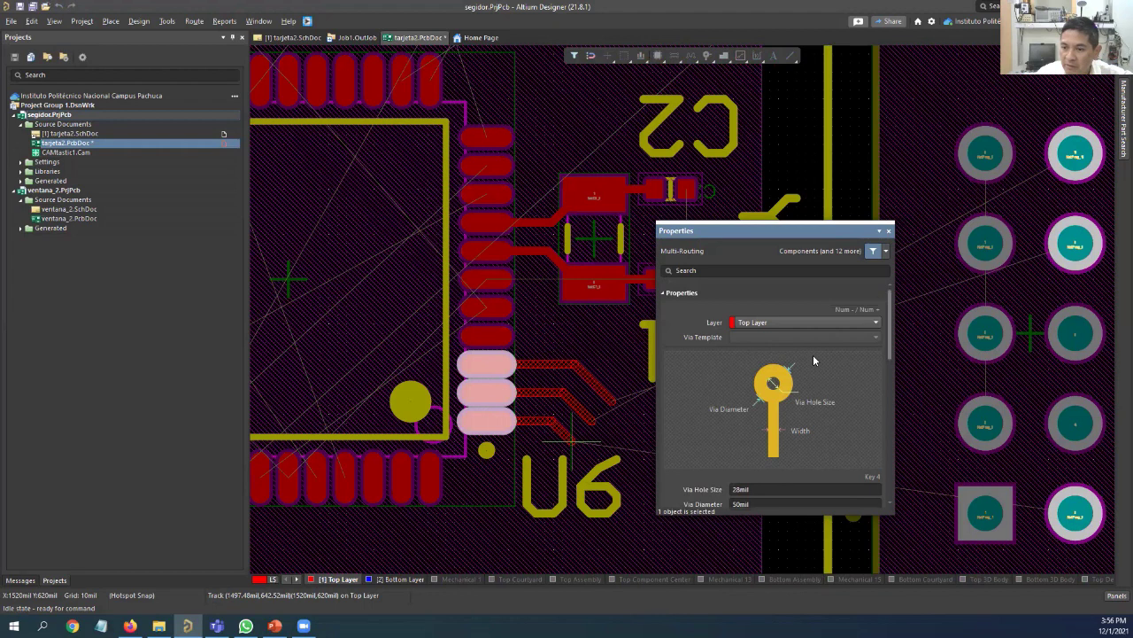
scroll(814, 360, "down", 3)
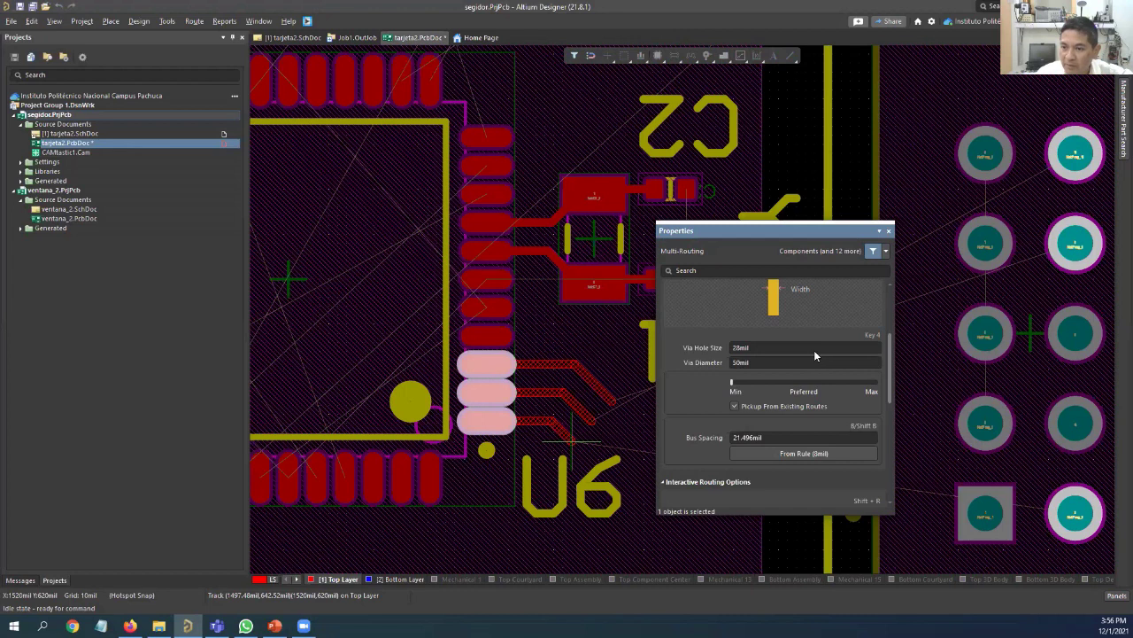
scroll(783, 409, "up", 3)
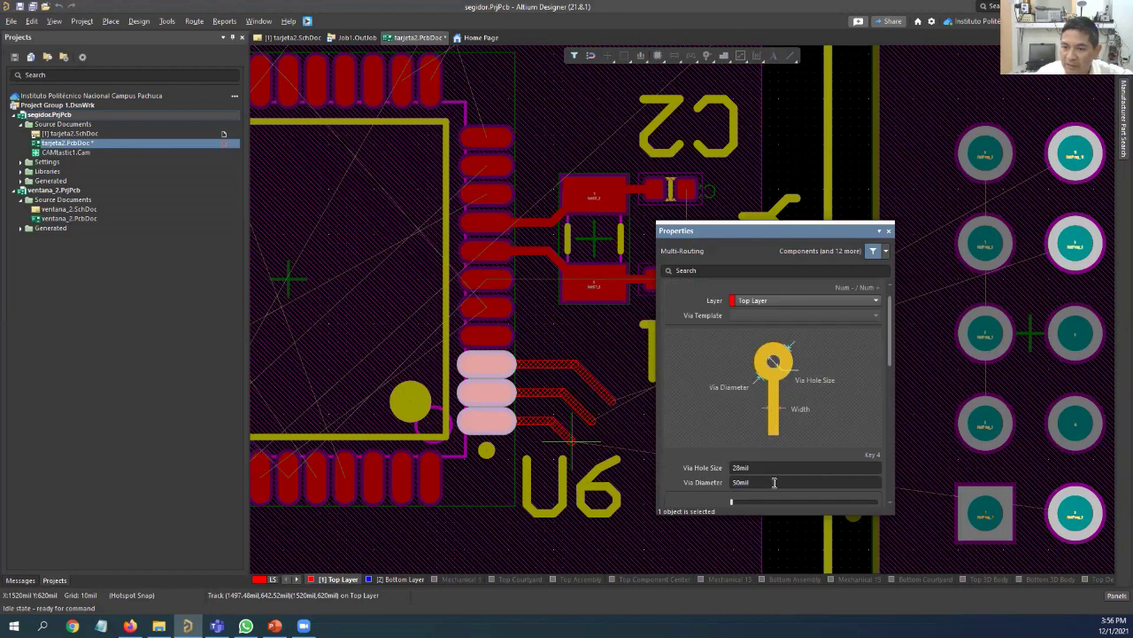
scroll(774, 409, "up", 1)
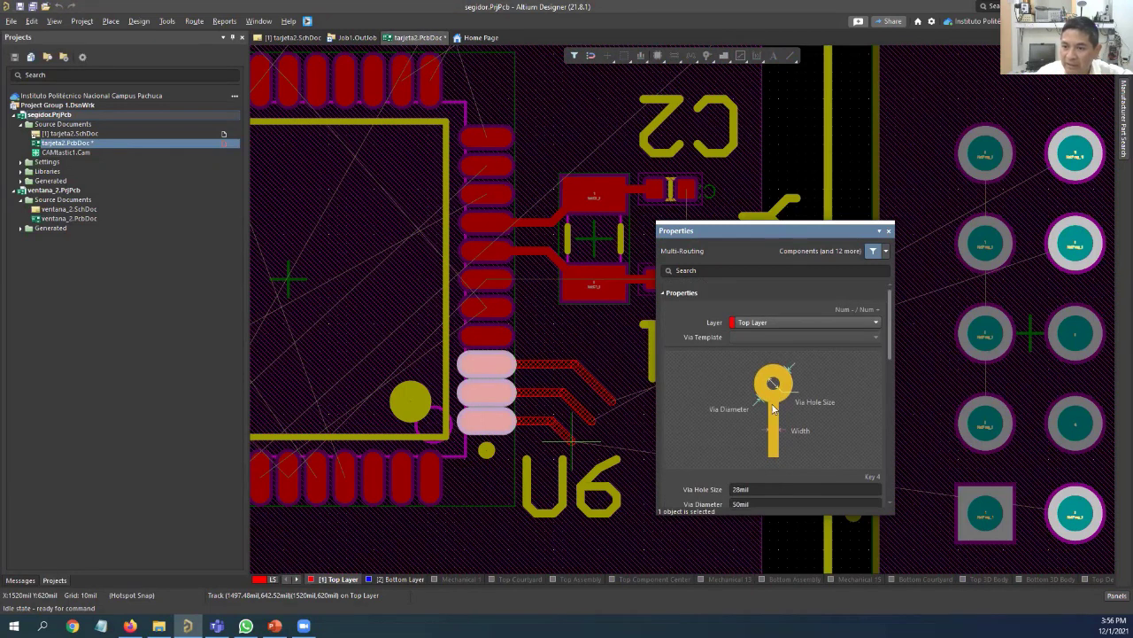
left_click(889, 231)
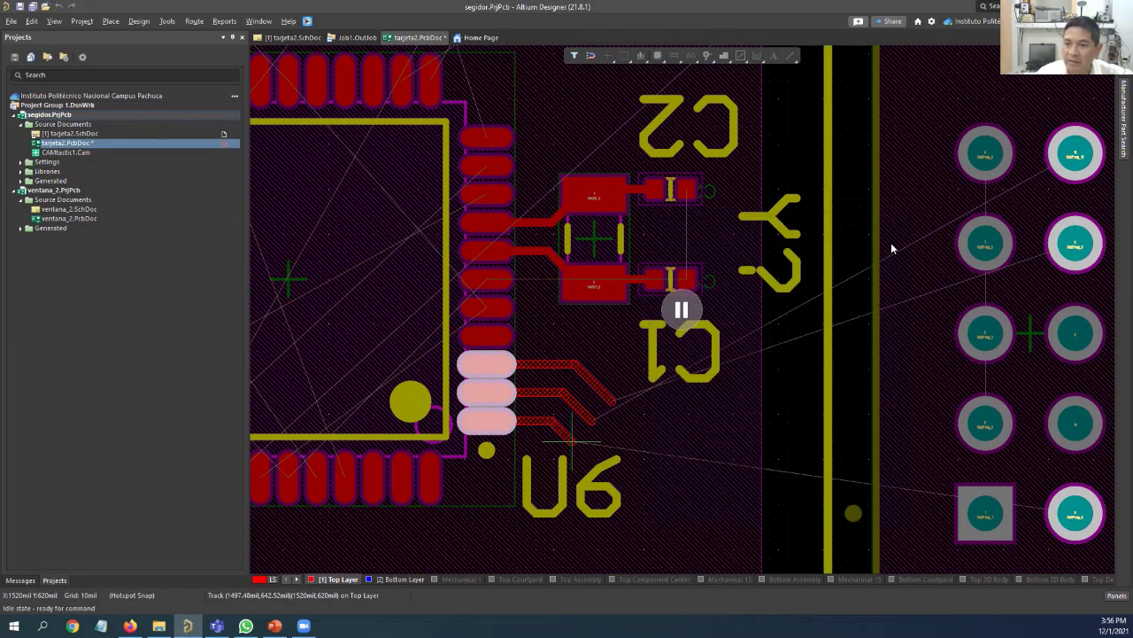
Open the PCB design rules, review the routing Width rule for both copper layers, and close the editor
left_click(57, 22)
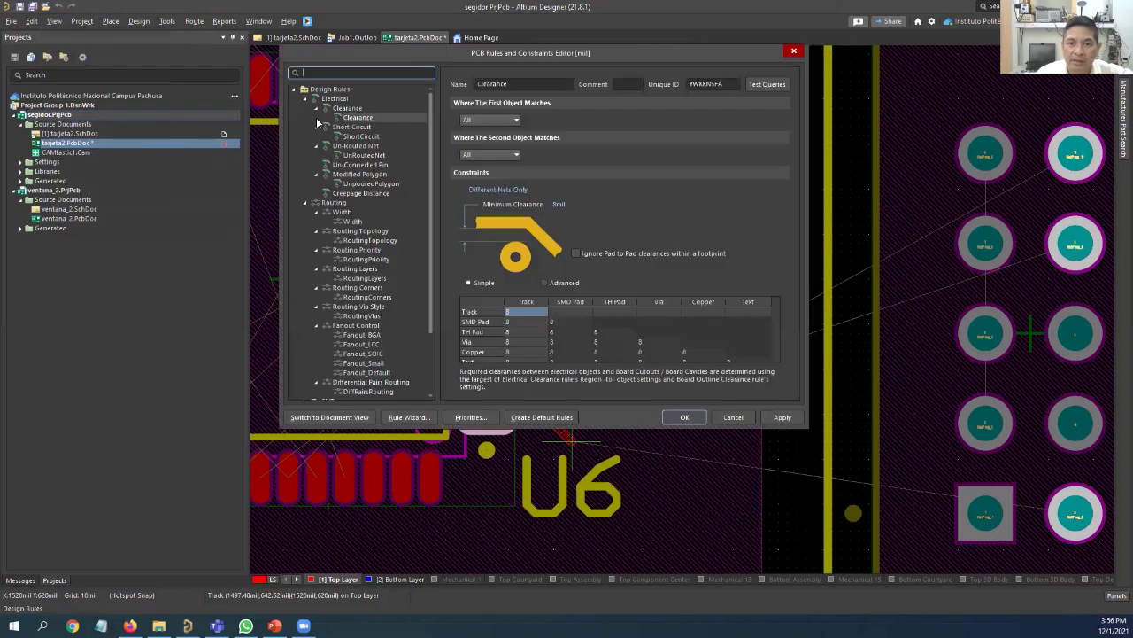
left_click(316, 108)
left_click(305, 99)
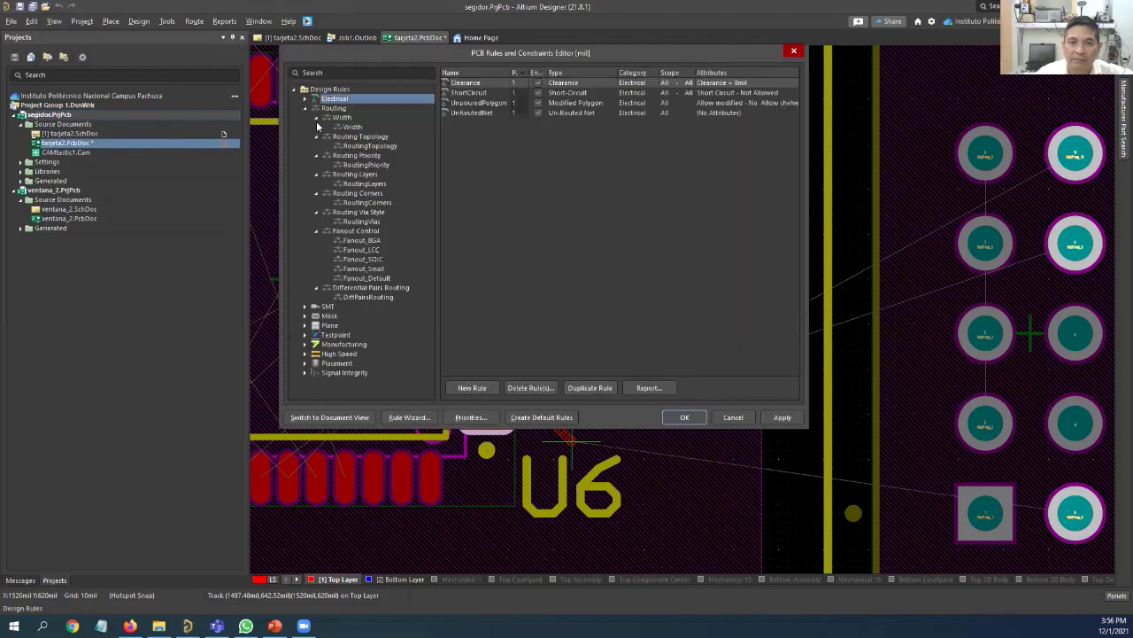
left_click(317, 117)
left_click(316, 119)
left_click(354, 128)
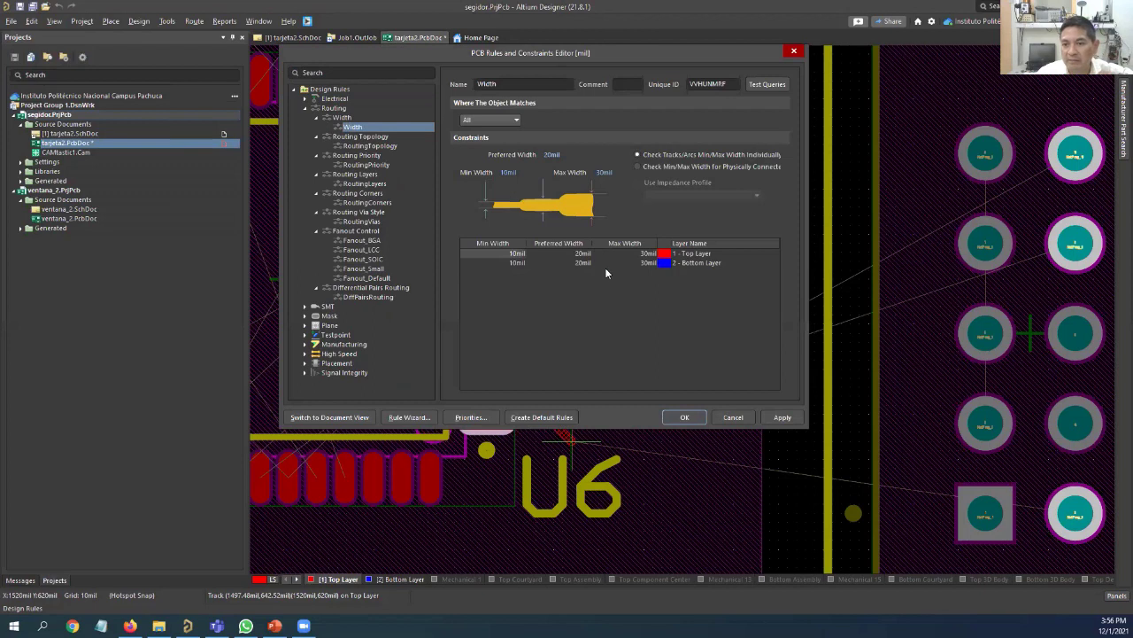
left_click(692, 415)
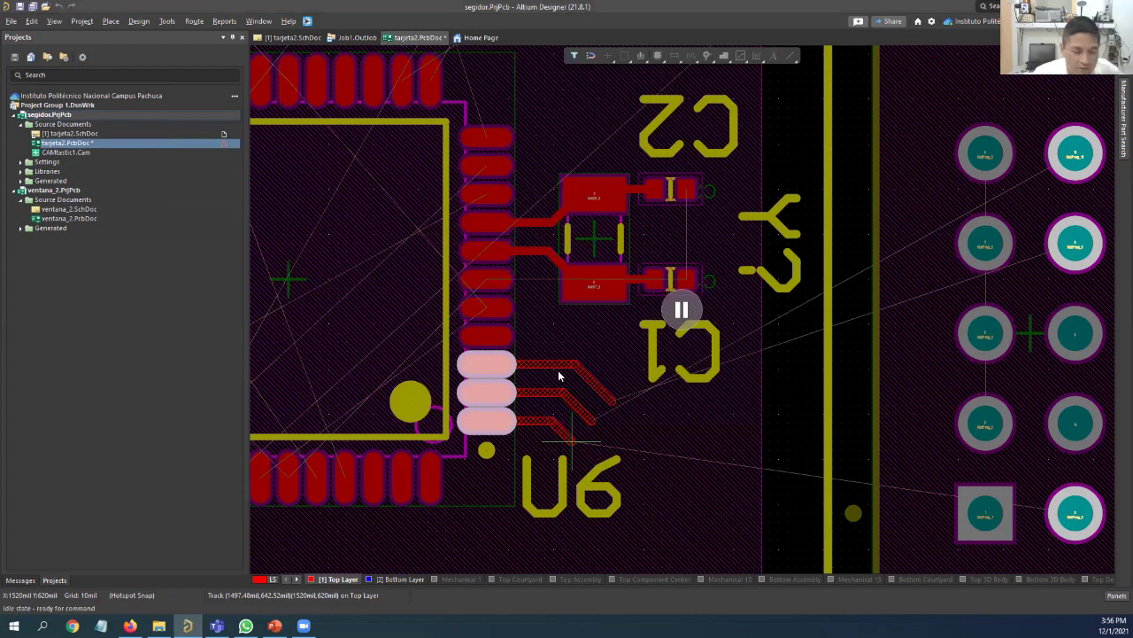
Leave multi-routing, start a single Top Layer route from the lowest of the three selected U6 pads, and set its width to 20 mil
key("Escape")
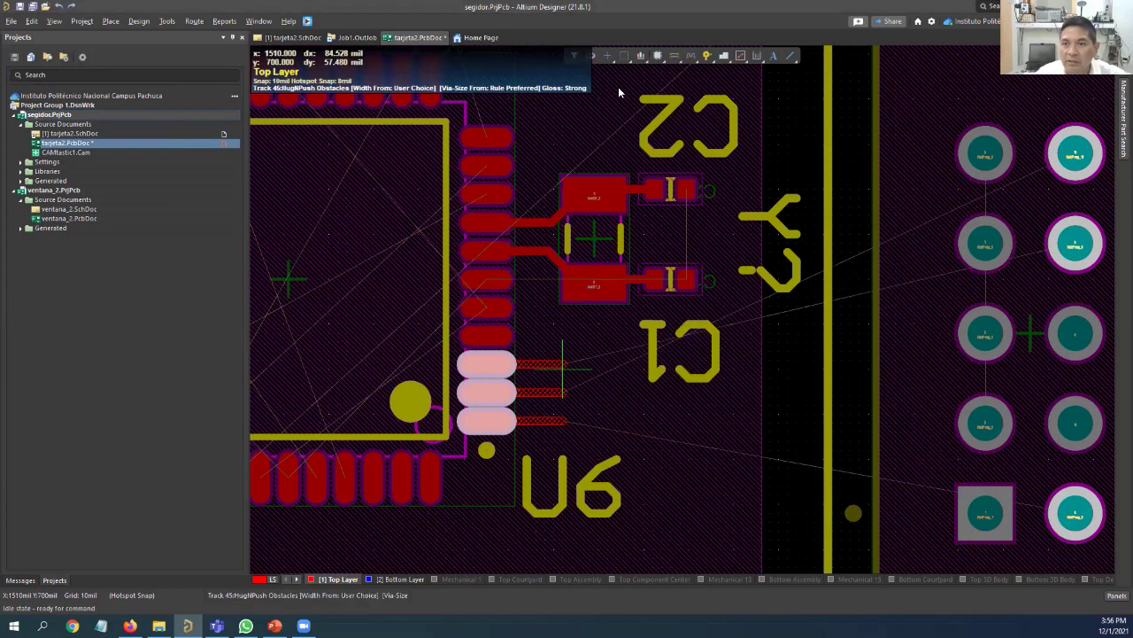
left_click(508, 440)
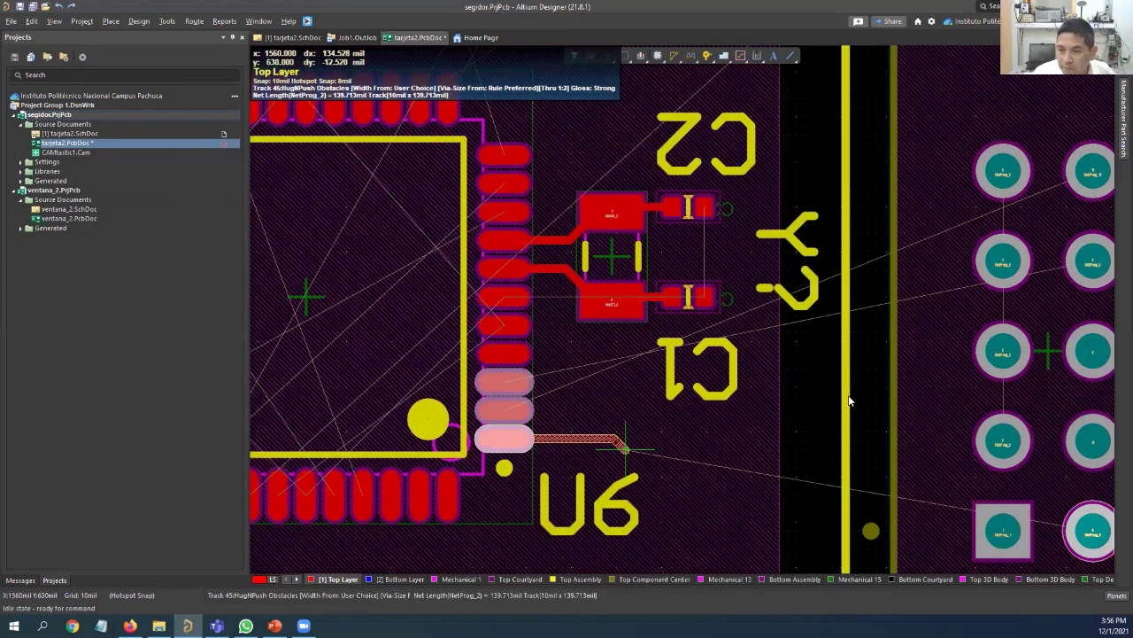
key("Tab")
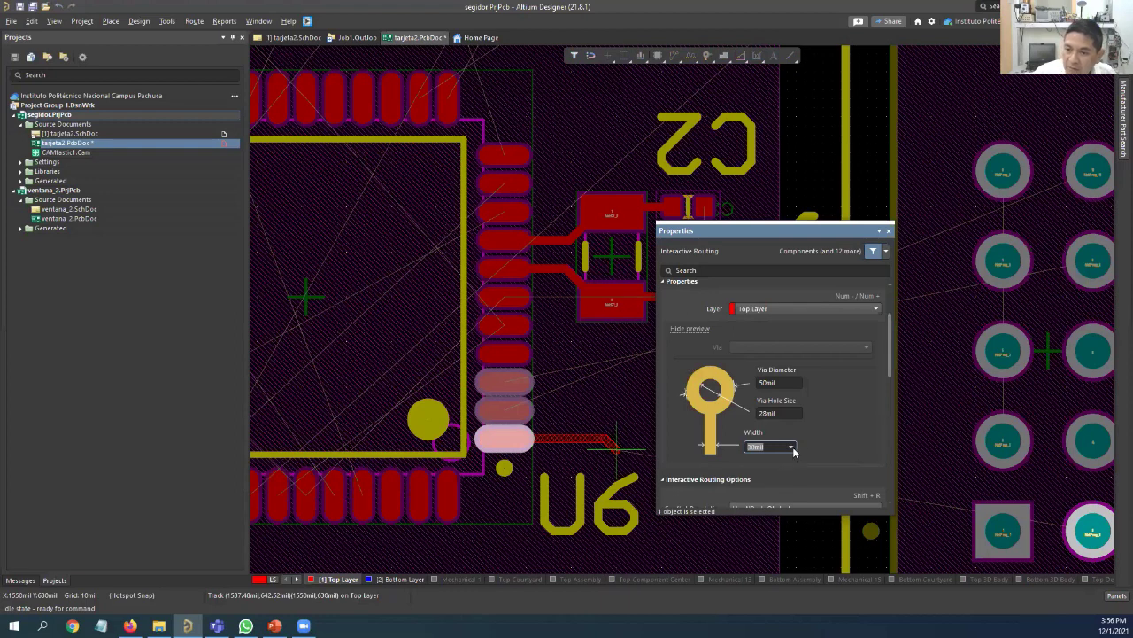
type("20")
key("Return")
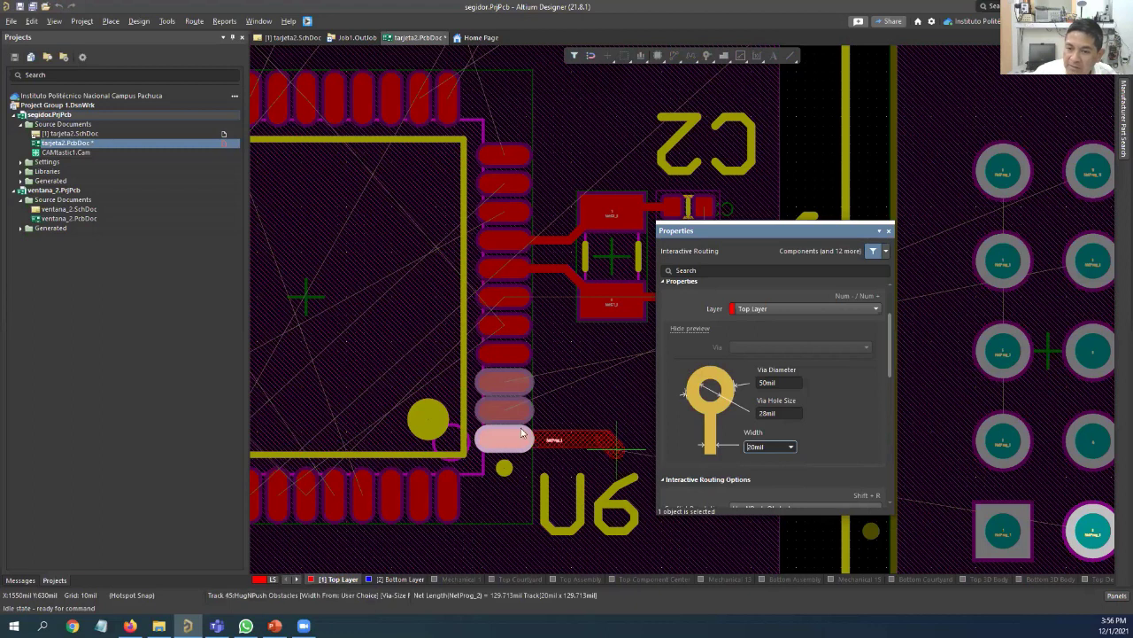
Auto-complete the 20 mil track from the U6 pad to pin 2 of the Prog connector and end routing
left_click(889, 232)
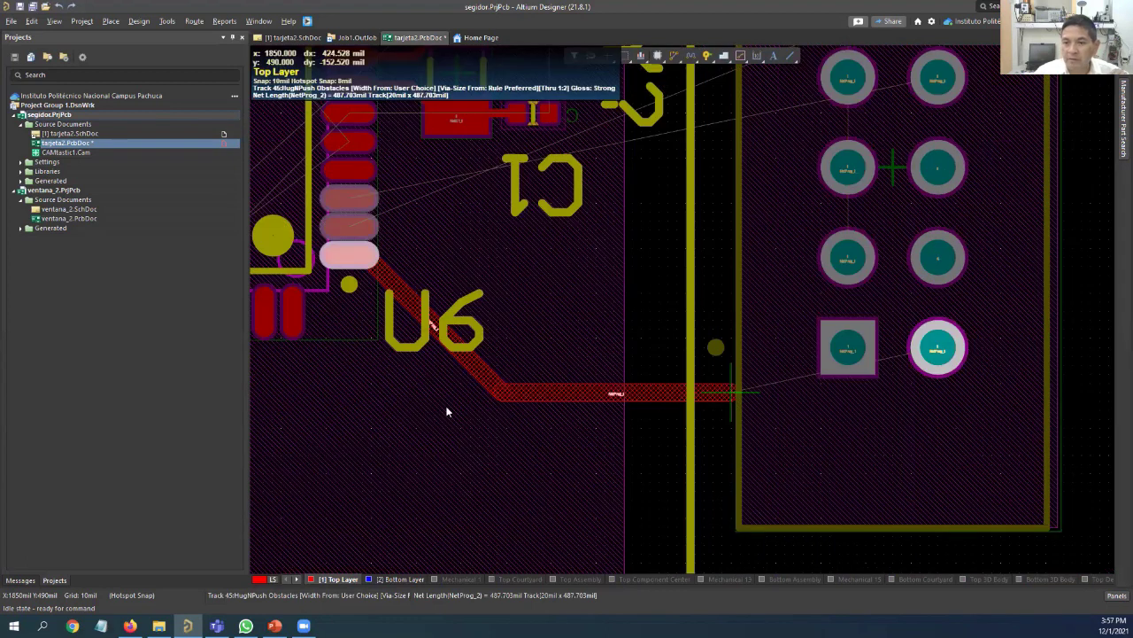
left_click(450, 358, "ctrl")
right_click(447, 358)
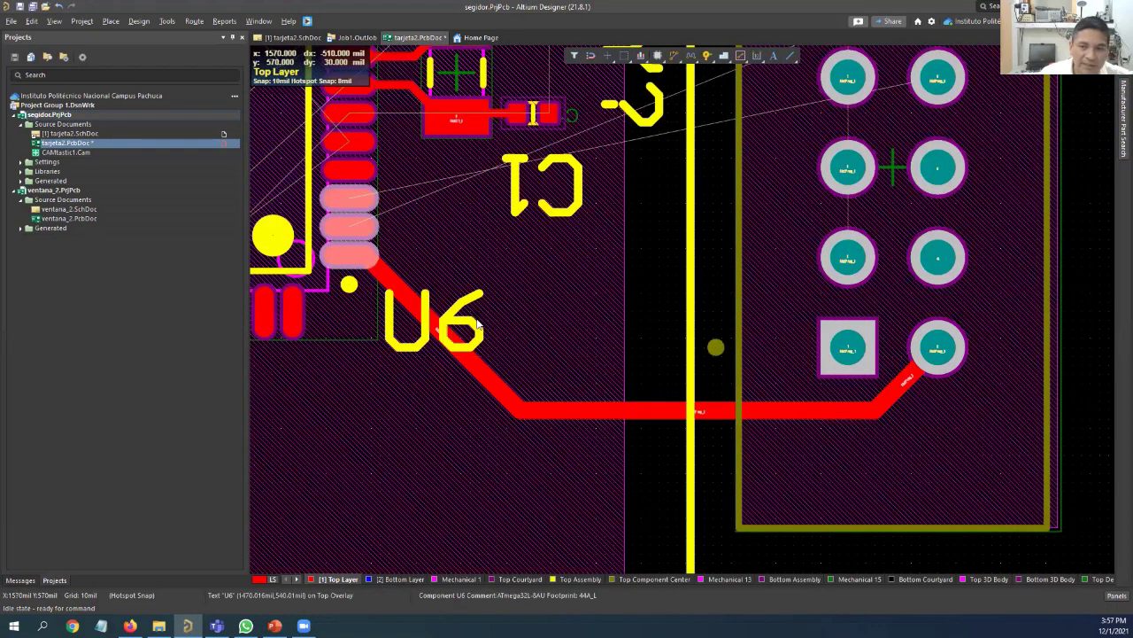
Switch to the tarjeta2 schematic and examine U6's port assignments, especially pins 30 to 37 on the PA port
scroll(469, 300, "down", 3, "ctrl")
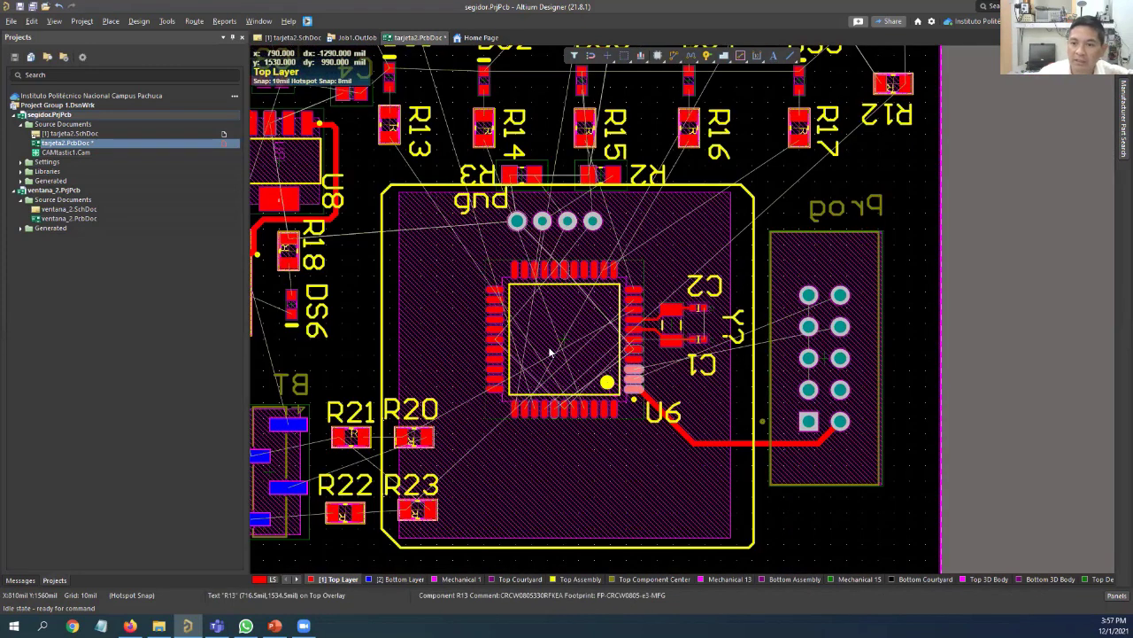
key("ctrl+Tab")
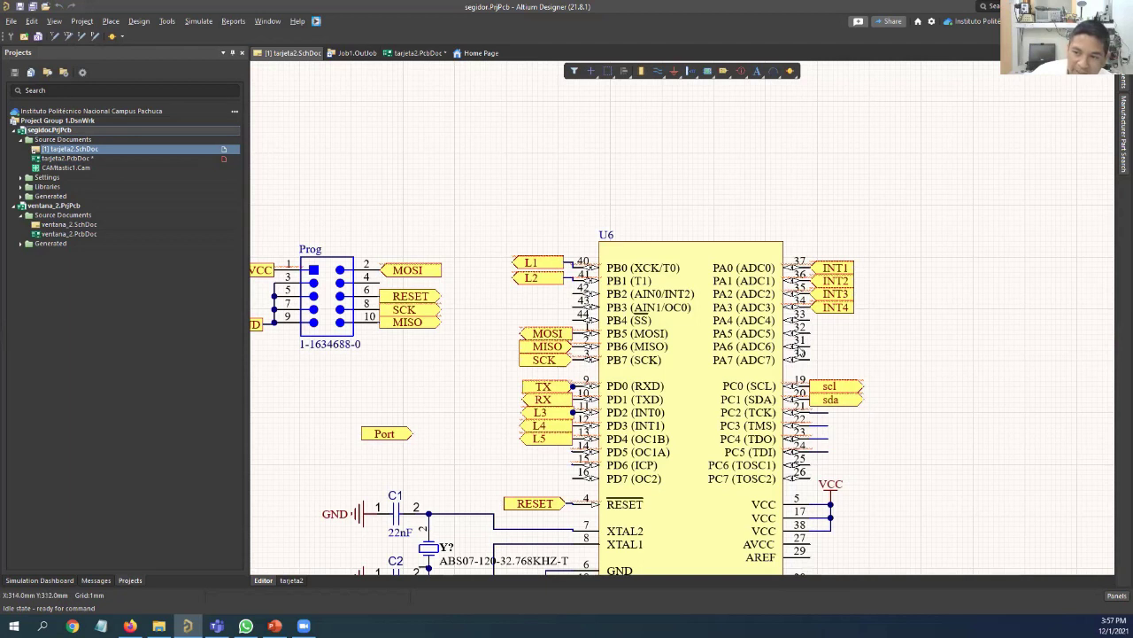
scroll(806, 330, "up", 1, "ctrl")
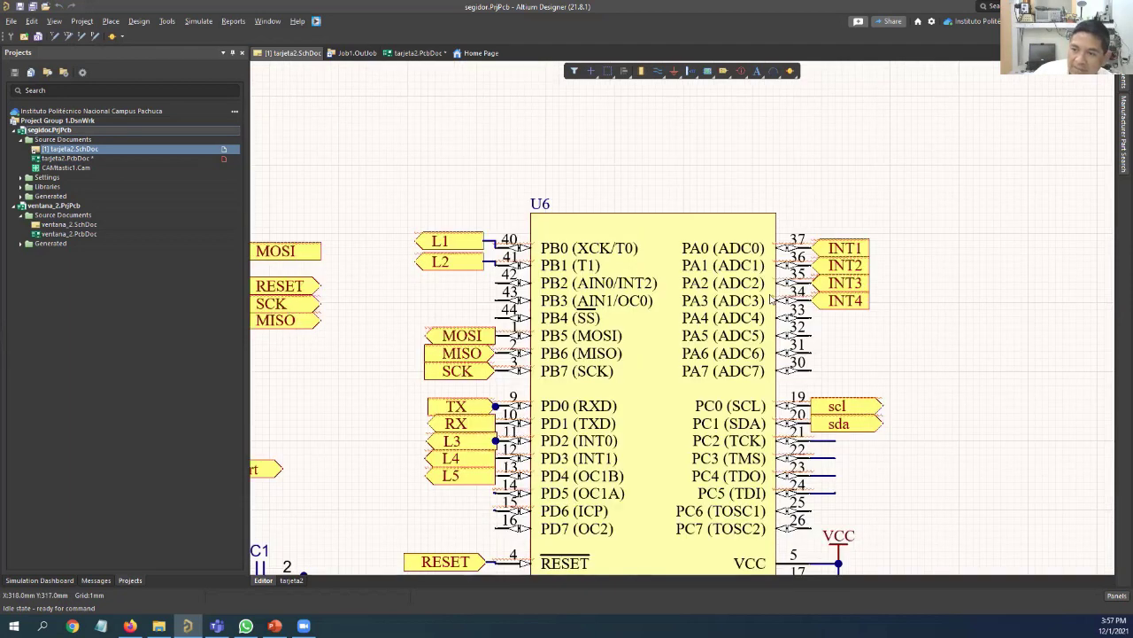
scroll(807, 331, "up", 3, "ctrl")
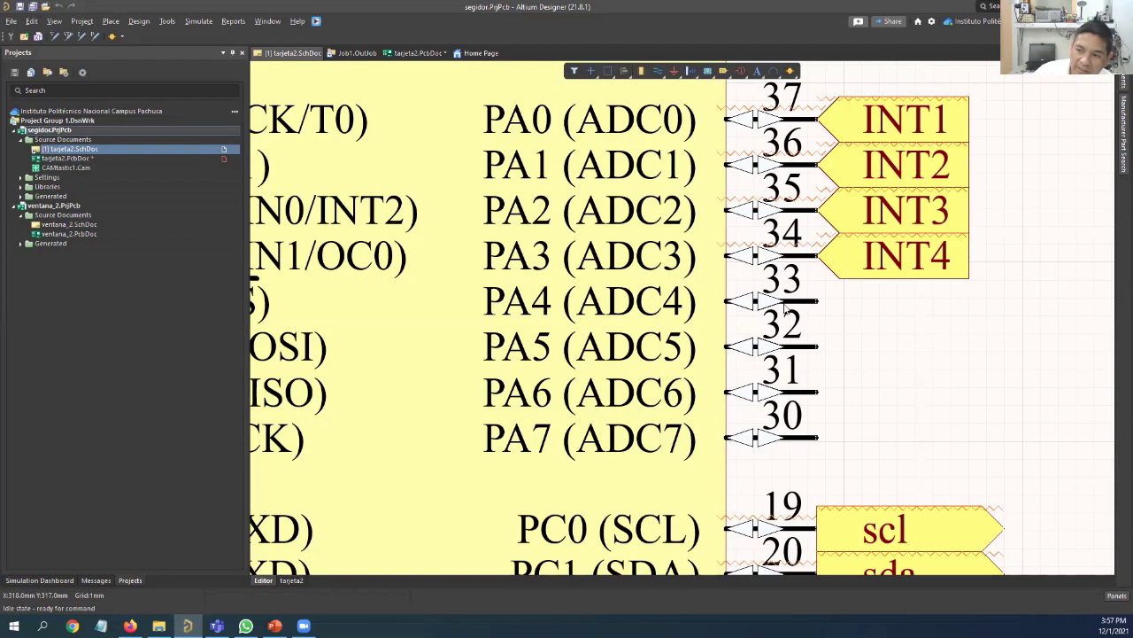
scroll(826, 326, "down", 1, "ctrl")
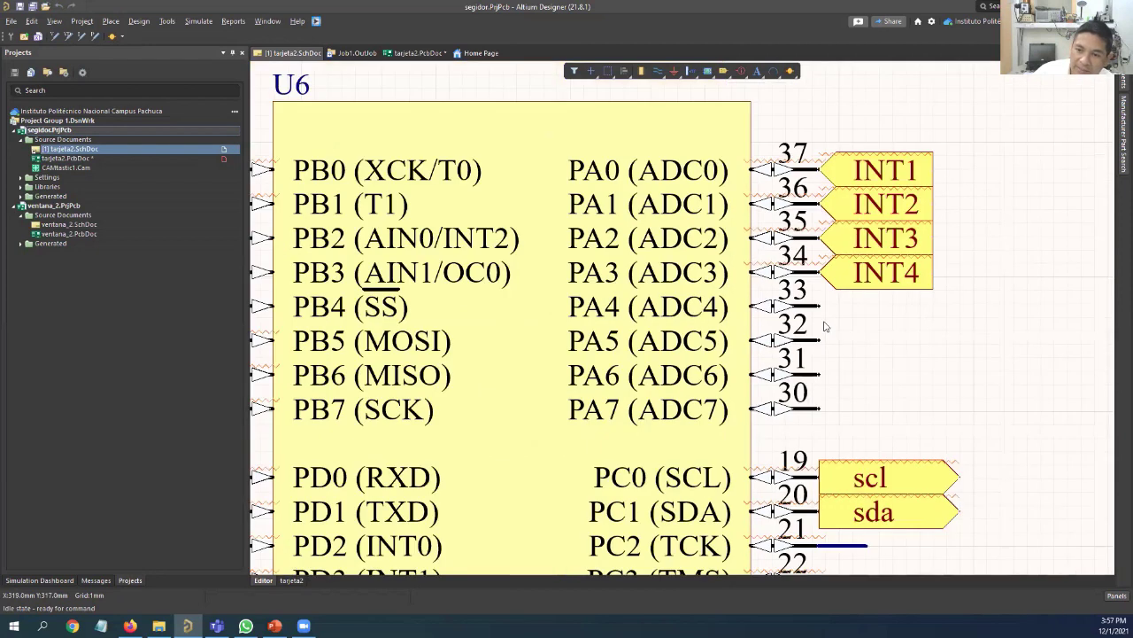
scroll(824, 327, "down", 1, "ctrl")
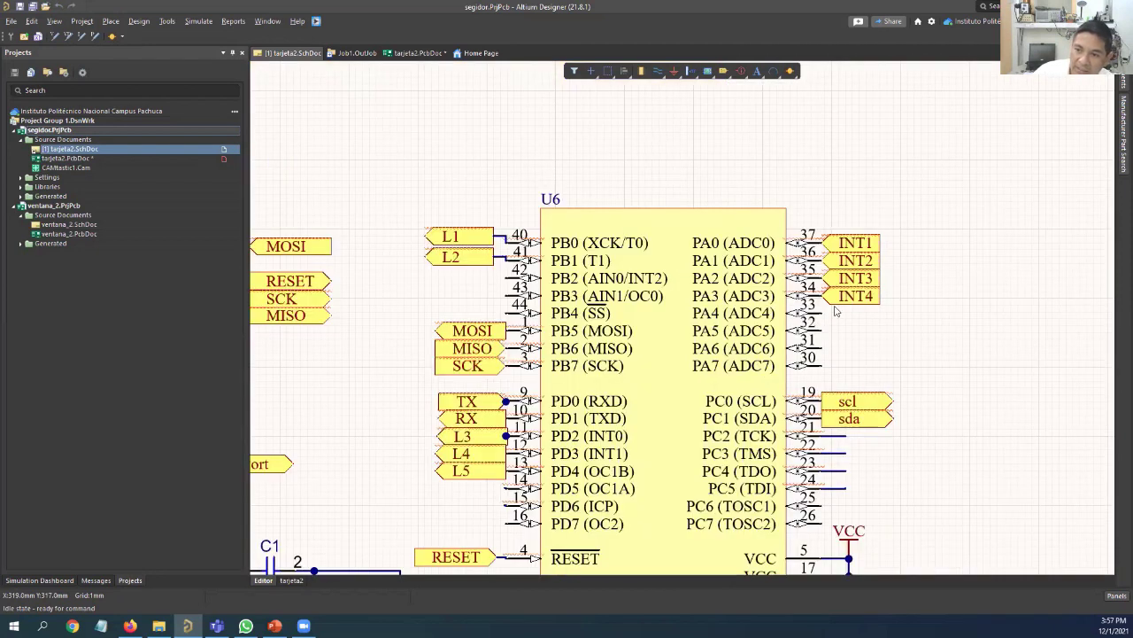
scroll(834, 310, "down", 1, "ctrl")
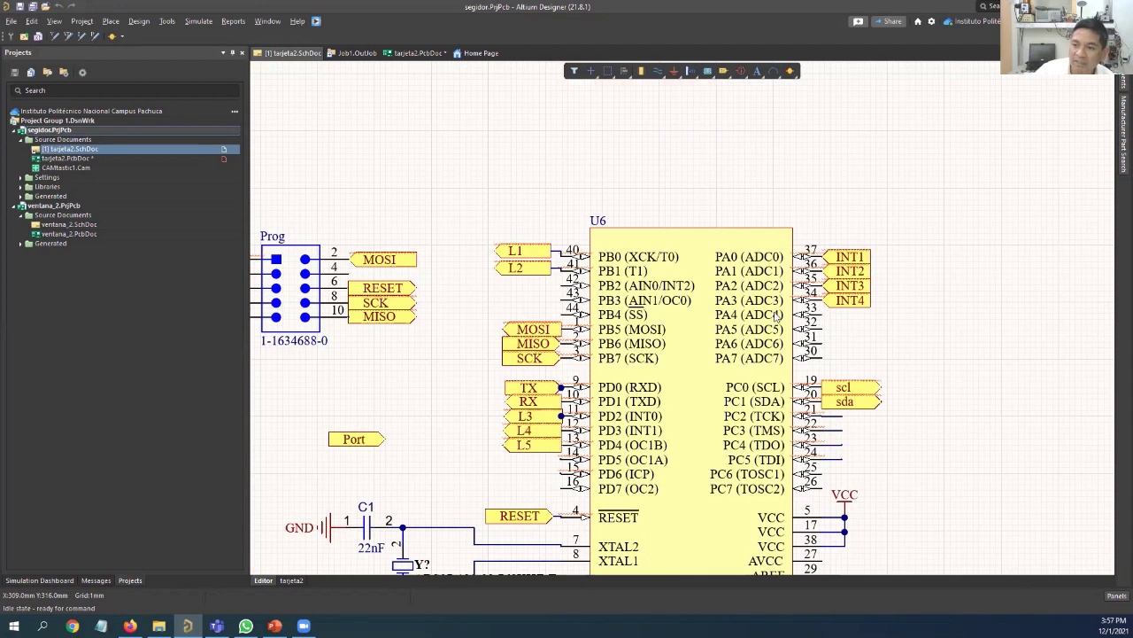
scroll(822, 317, "up", 1, "ctrl")
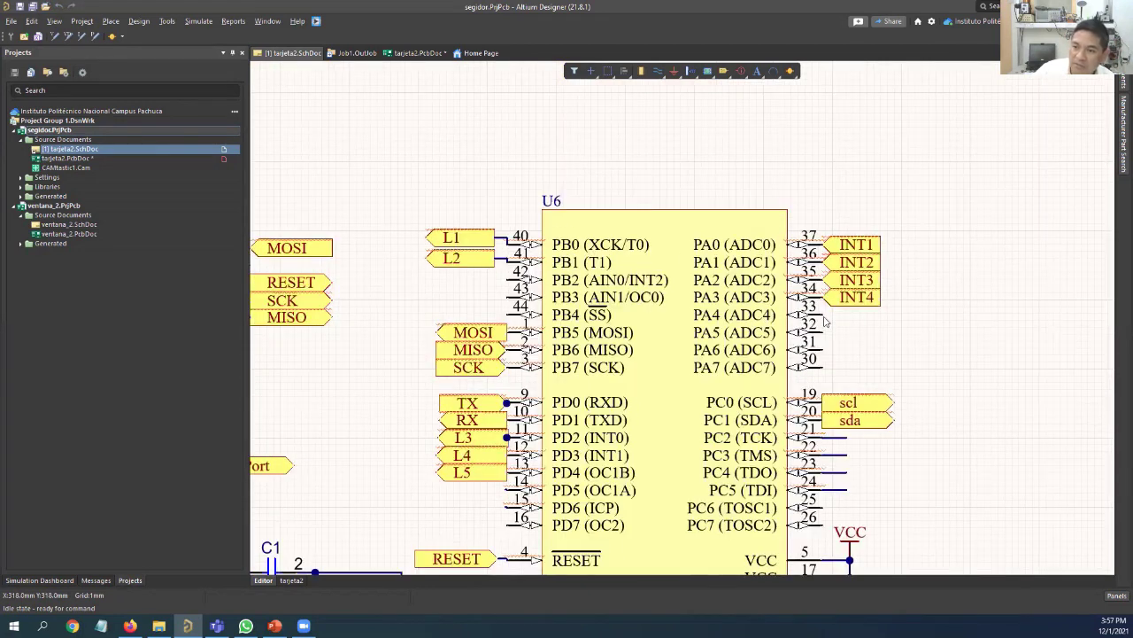
scroll(837, 328, "up", 2, "ctrl")
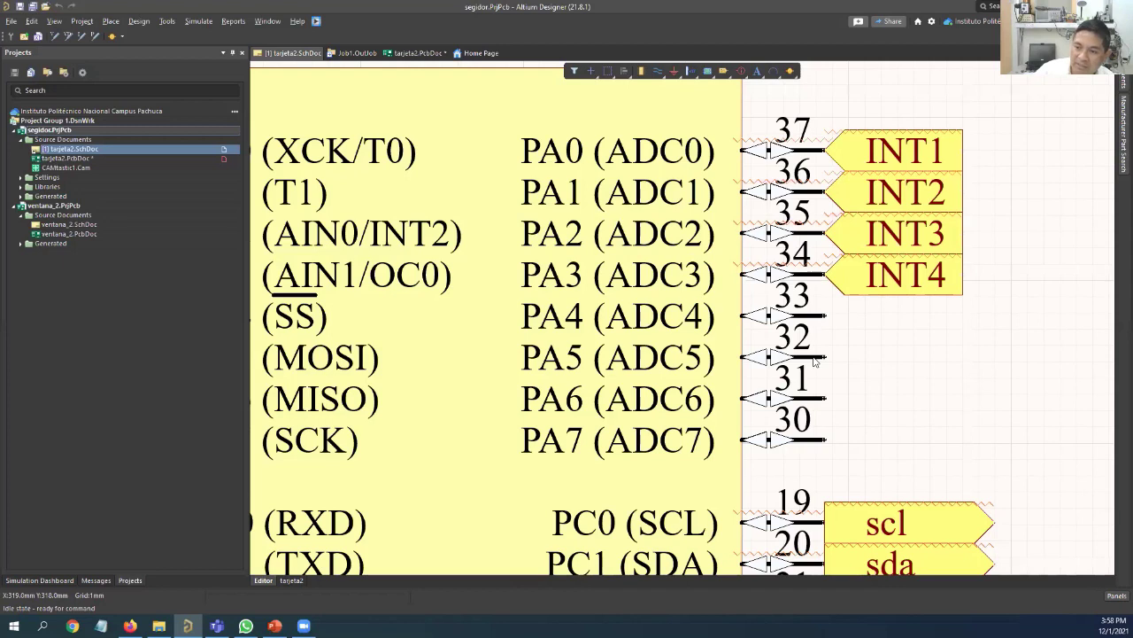
scroll(816, 360, "down", 4, "ctrl")
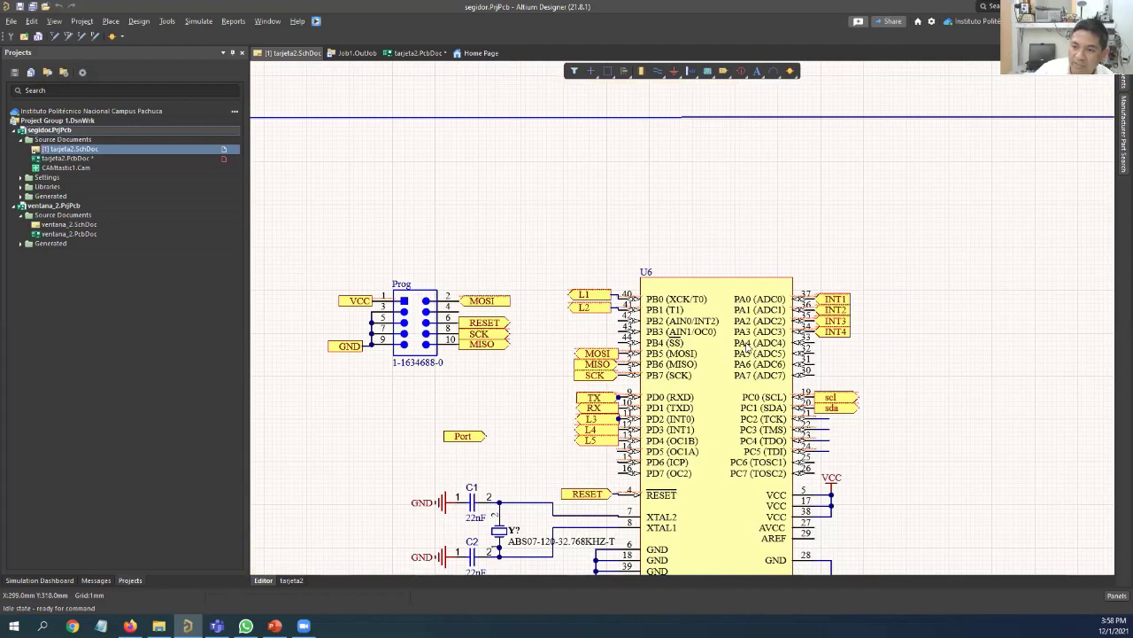
scroll(788, 447, "down", 1, "ctrl")
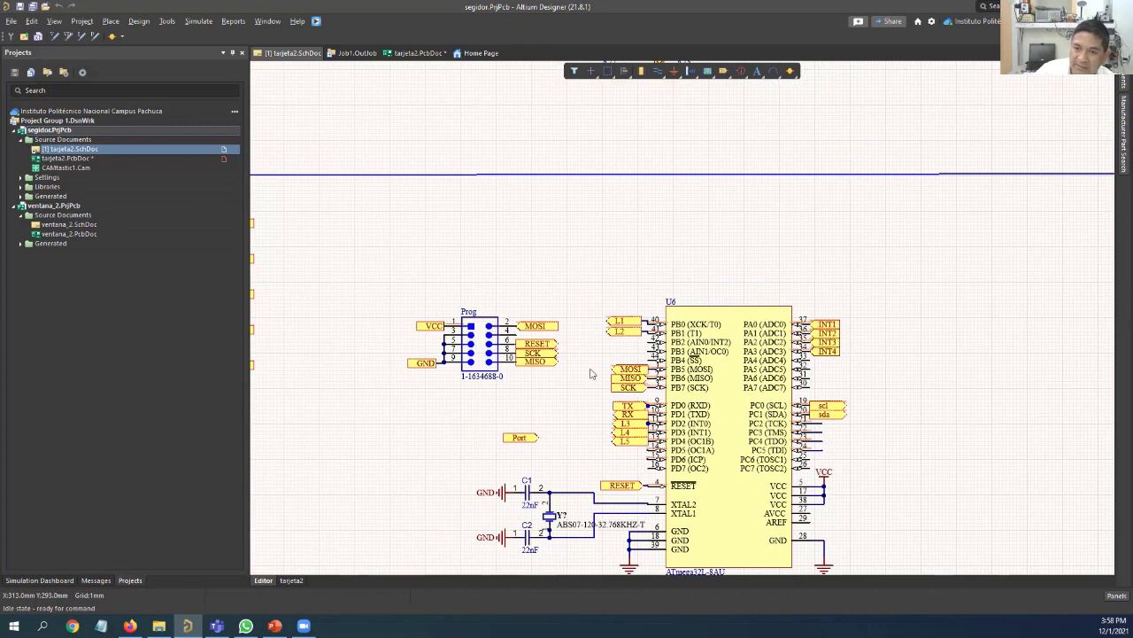
Examine the switch, display, BT and power supply circuits in the schematic, including the unused NC pin of regulator U8
scroll(622, 269, "down", 1, "ctrl")
right_click_drag(622, 268, 918, 583)
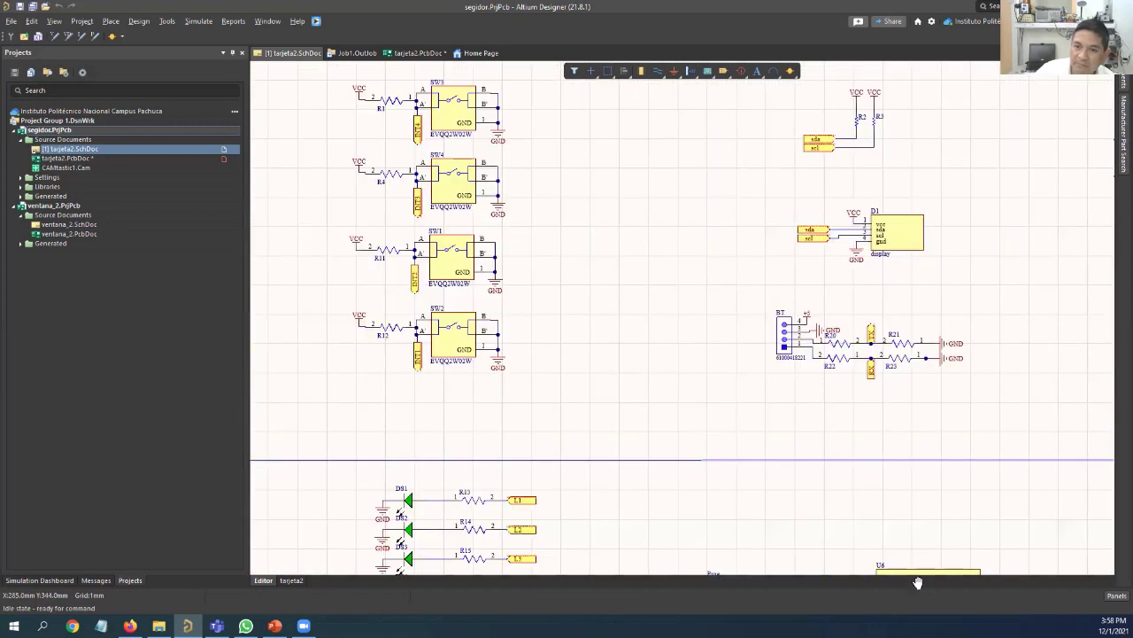
right_click_drag(518, 255, 546, 297)
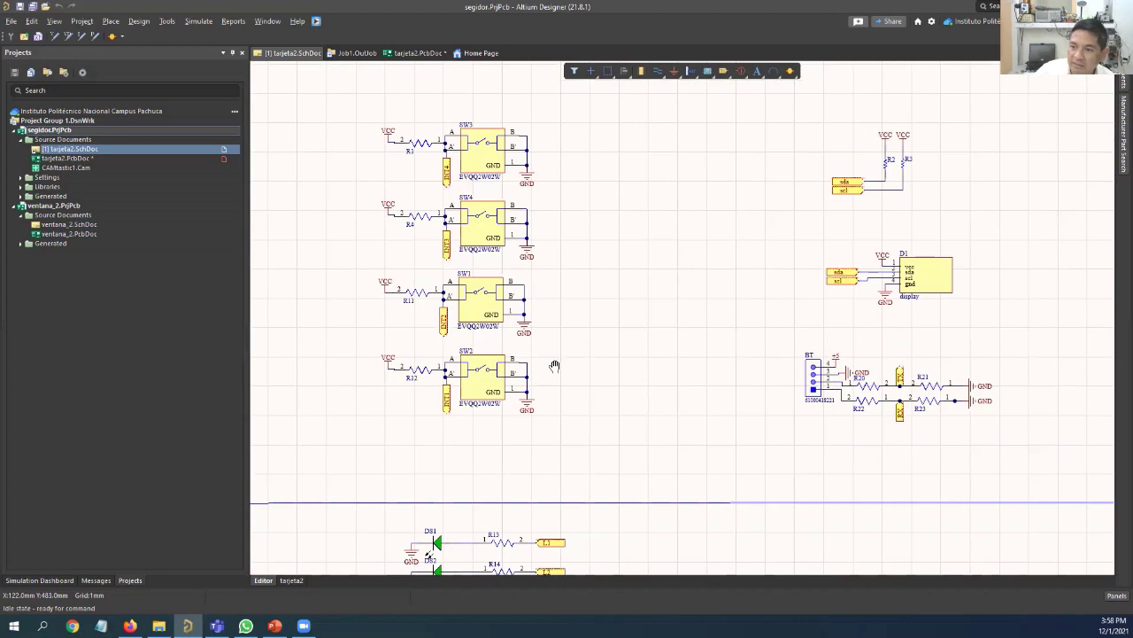
right_click_drag(554, 365, 407, 365)
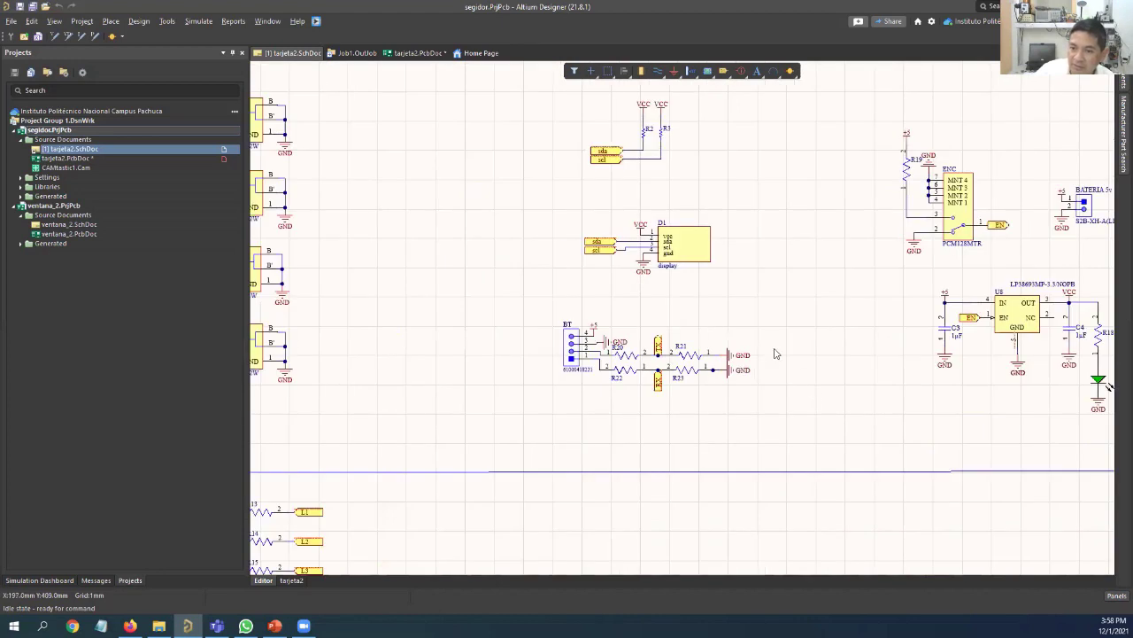
right_click_drag(853, 392, 541, 395)
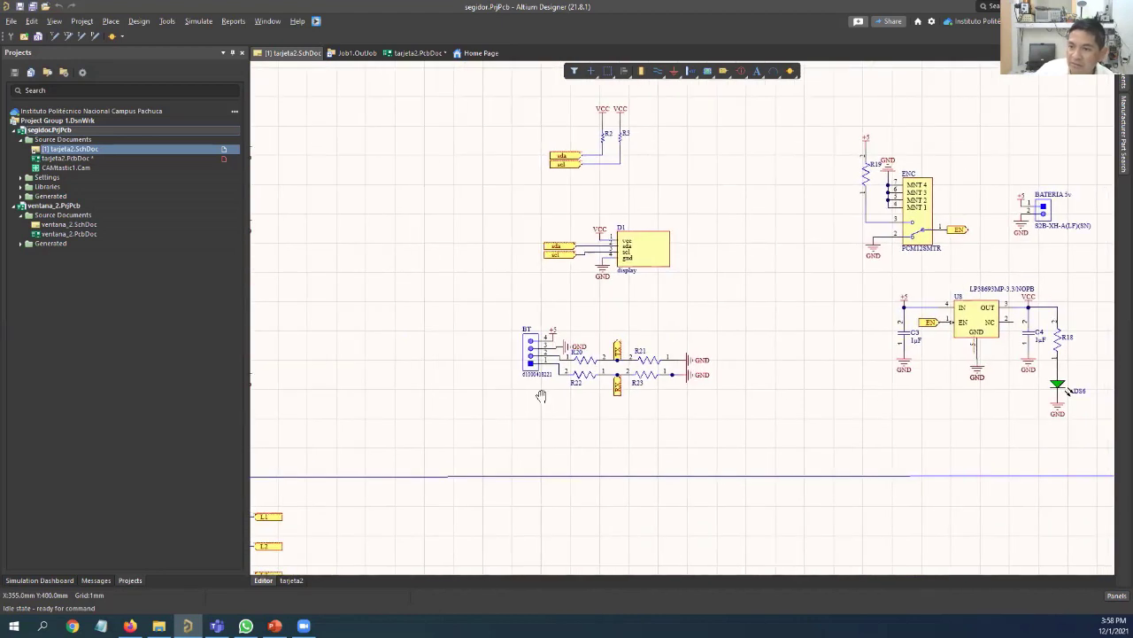
scroll(702, 310, "up", 2, "ctrl")
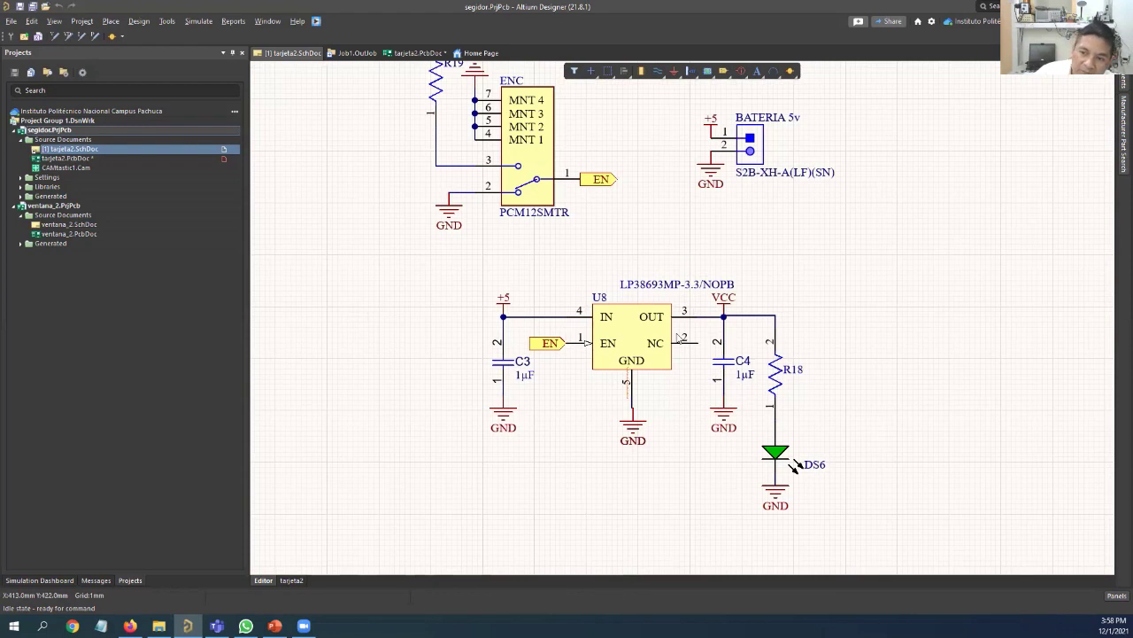
scroll(700, 465, "up", 3, "ctrl")
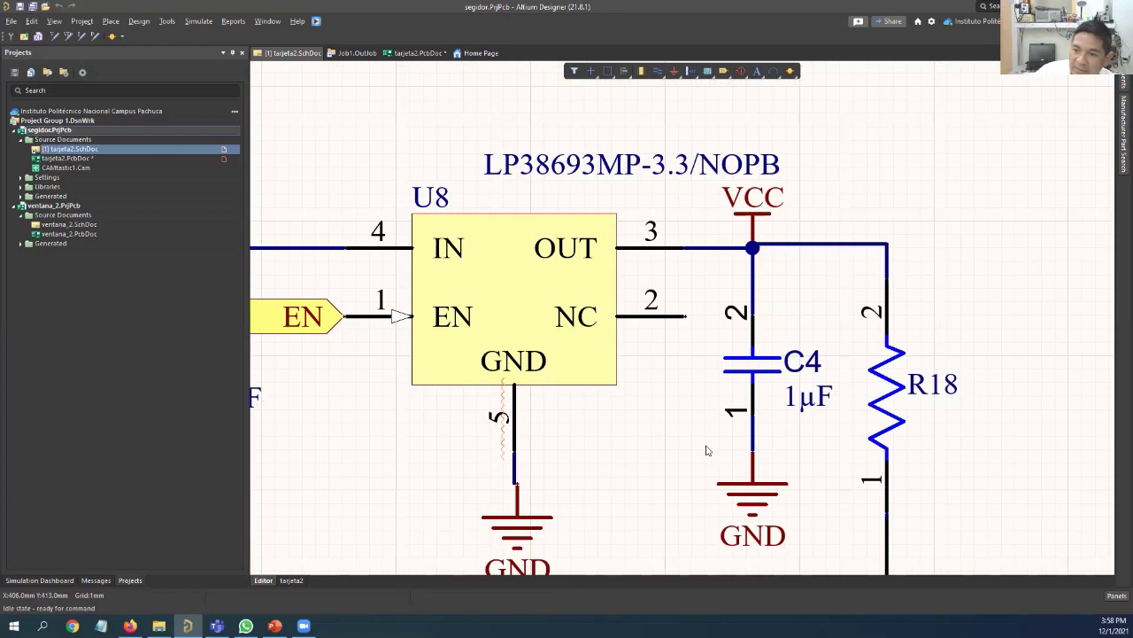
scroll(706, 450, "down", 2, "ctrl")
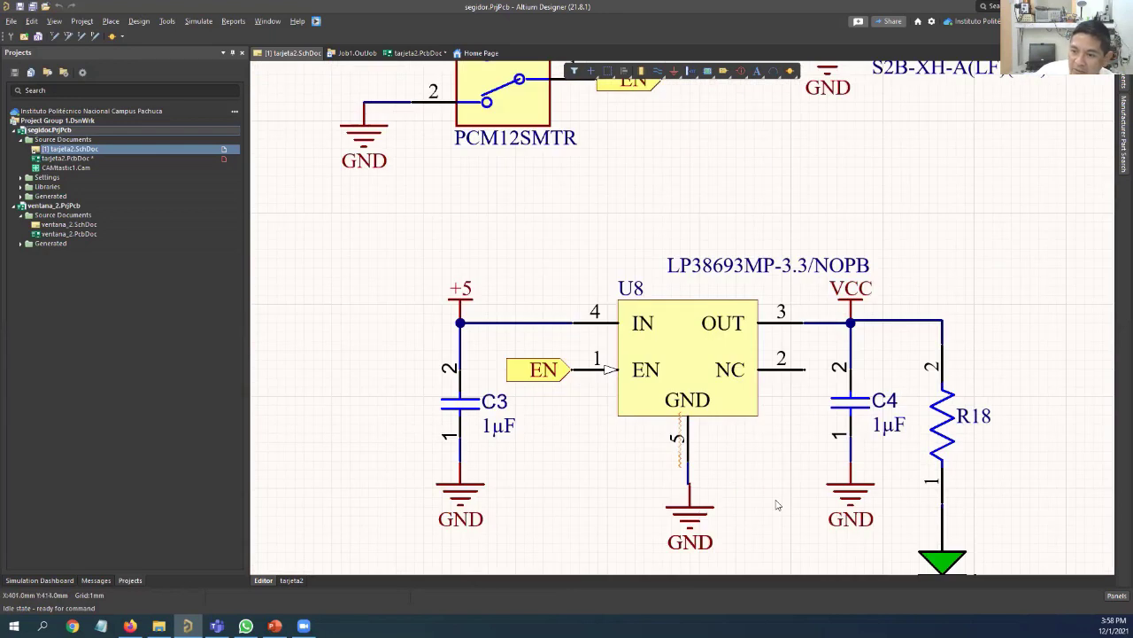
scroll(720, 443, "down", 4, "ctrl")
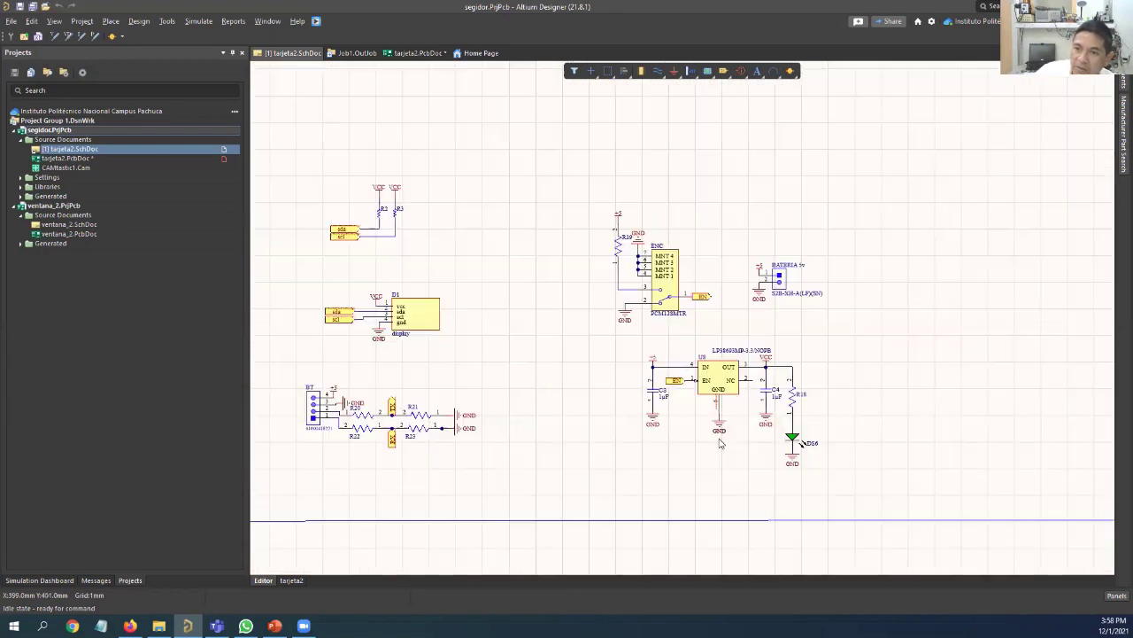
Examine the Prog connector's pin assignments in the schematic and compare its placement with U6 and the surrounding circuits
right_click_drag(599, 509, 697, 310)
right_click_drag(657, 494, 691, 432)
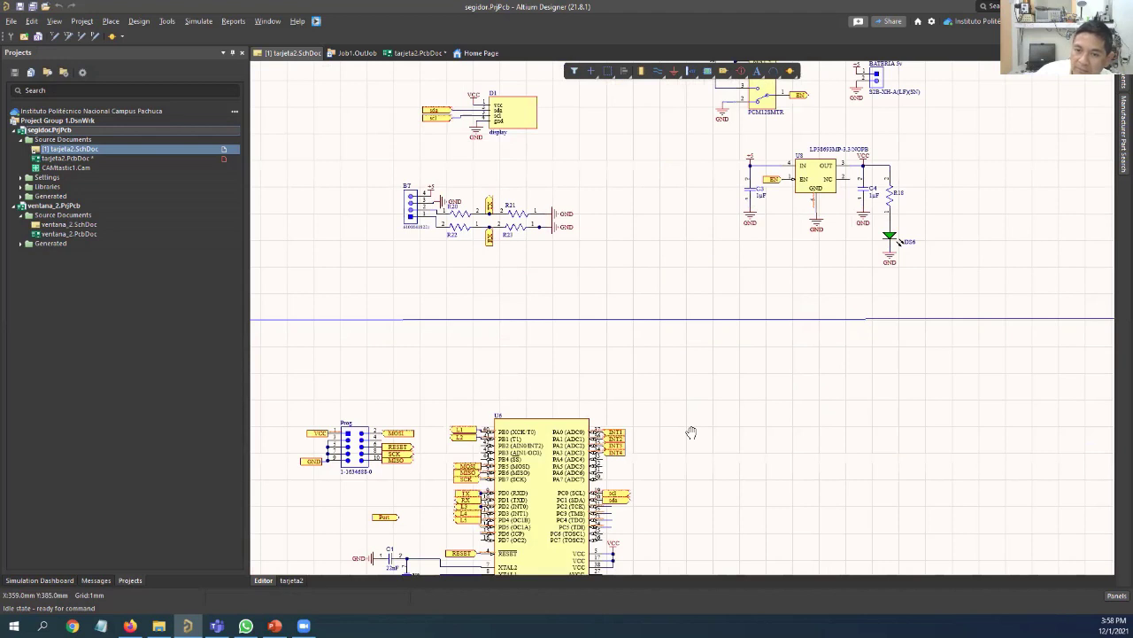
scroll(538, 304, "up", 3, "ctrl")
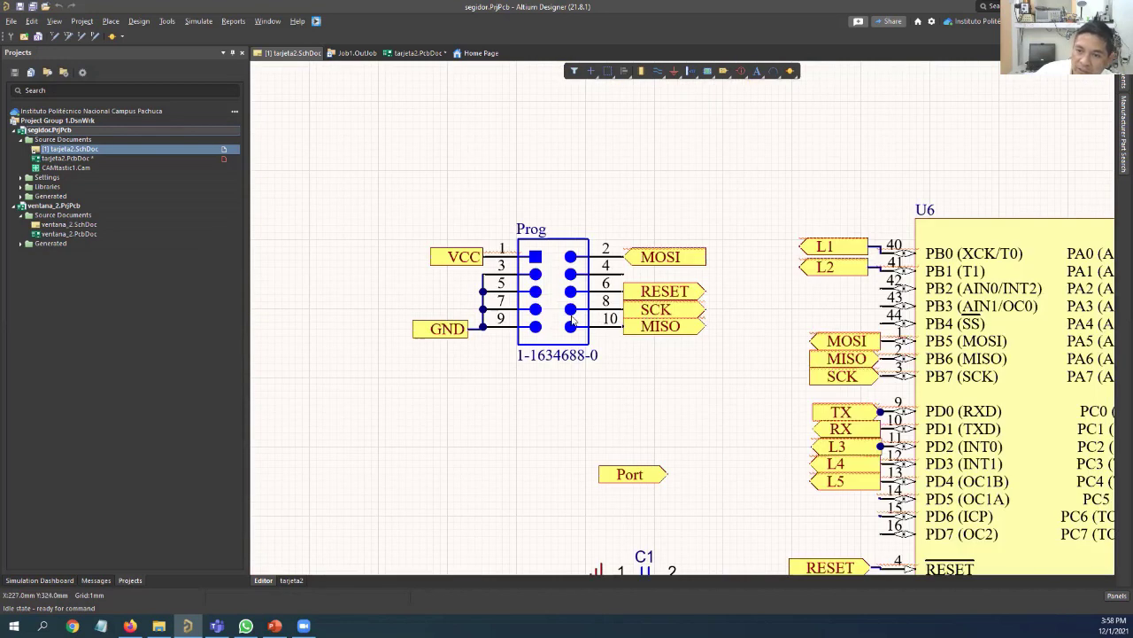
scroll(539, 292, "up", 1, "ctrl")
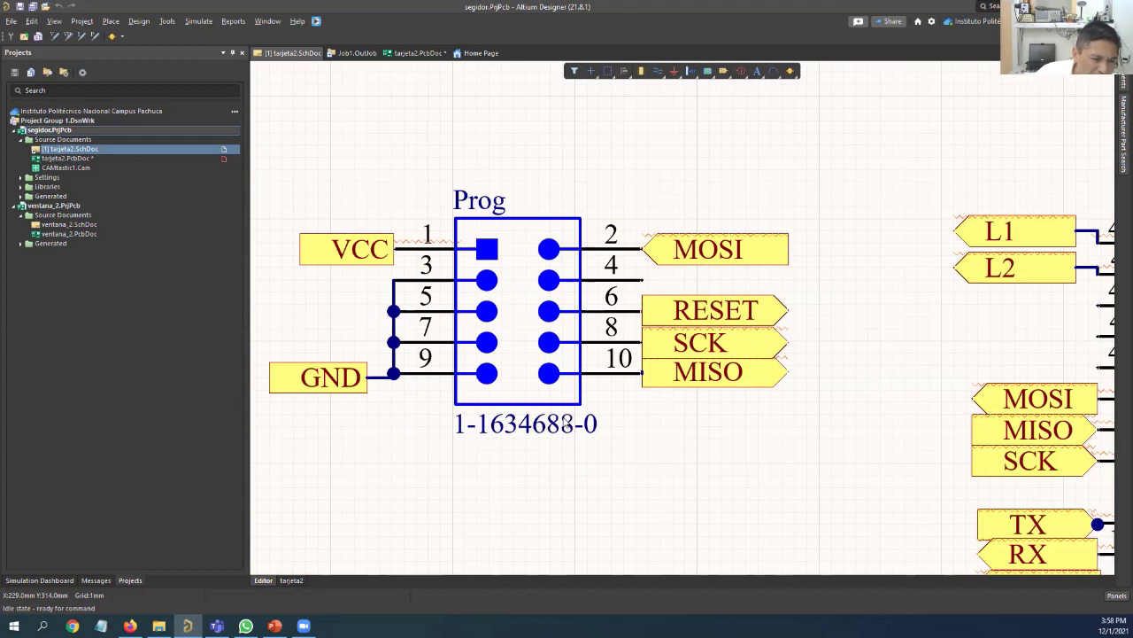
scroll(554, 413, "down", 1, "ctrl")
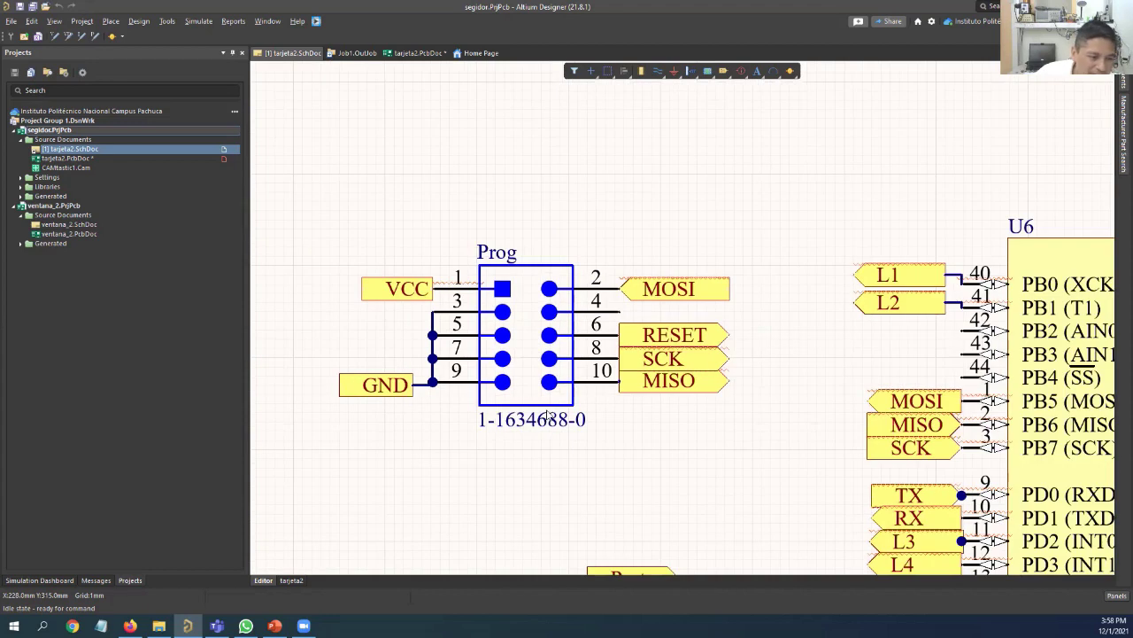
scroll(549, 418, "down", 3, "ctrl")
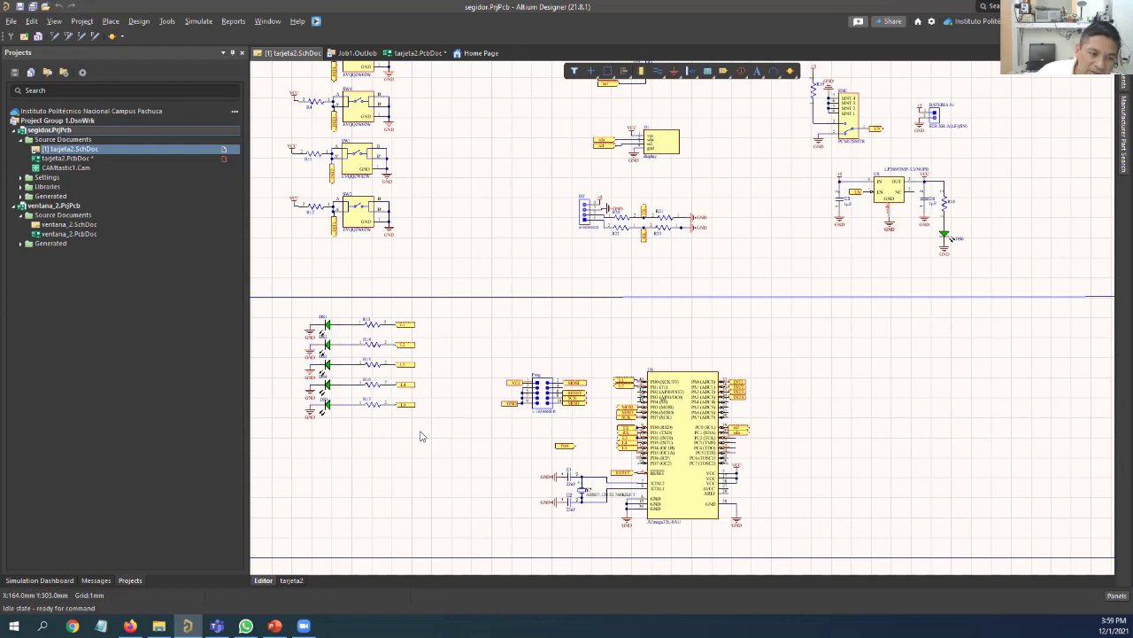
scroll(620, 432, "down", 2, "ctrl")
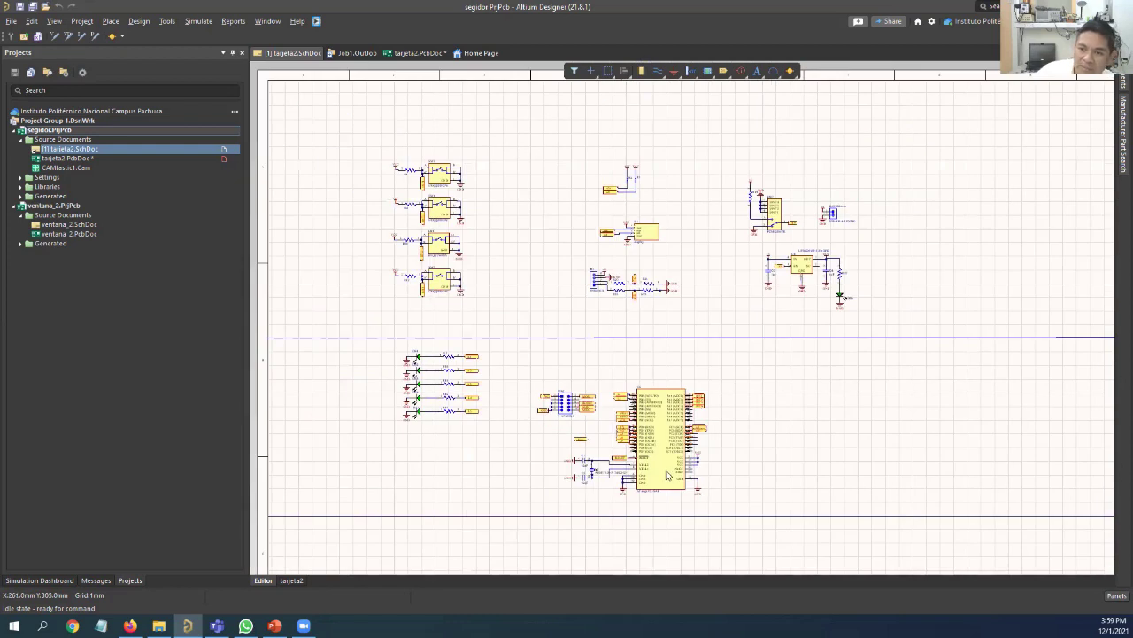
scroll(670, 443, "up", 3, "ctrl")
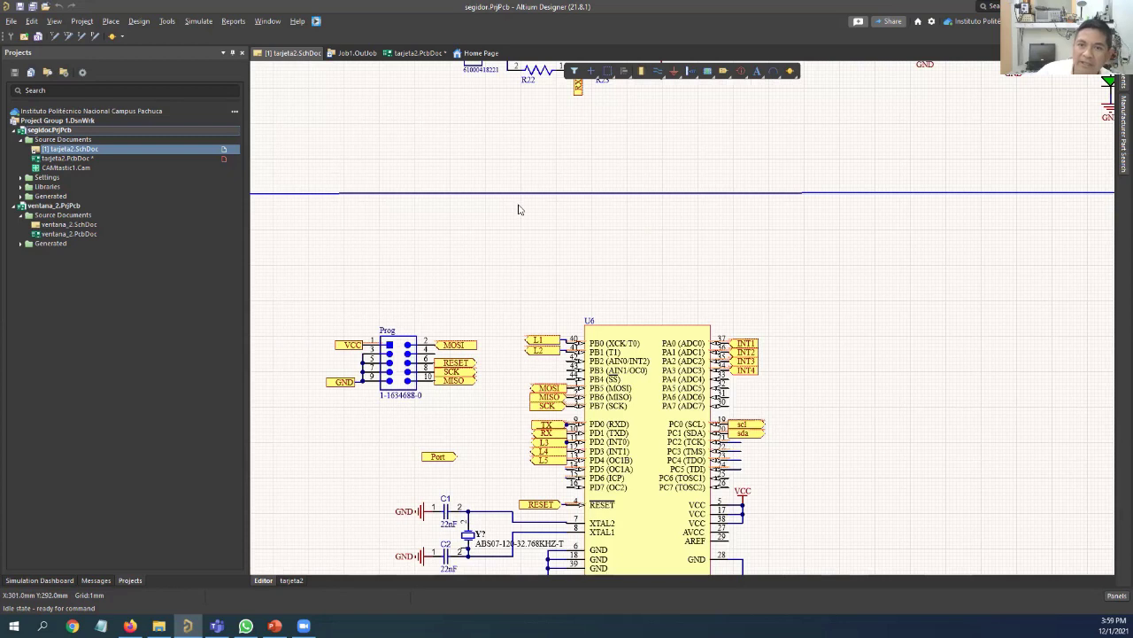
Return to the tarjeta2 PCB and inspect the unrouted connections around U6's pads
left_click(423, 53)
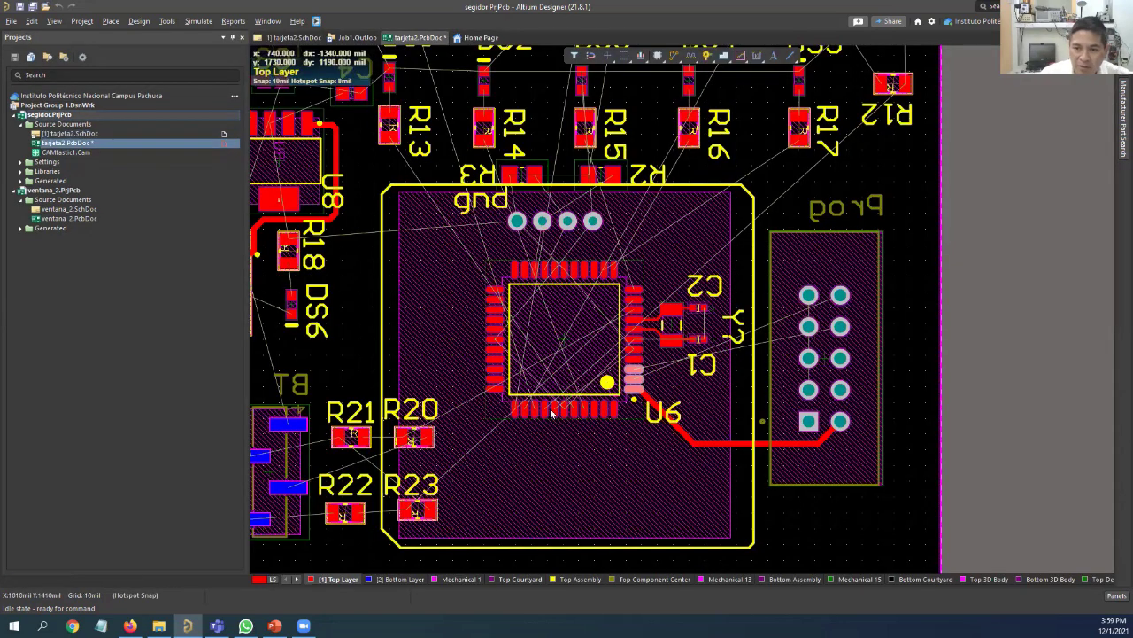
scroll(550, 409, "down", 1, "ctrl")
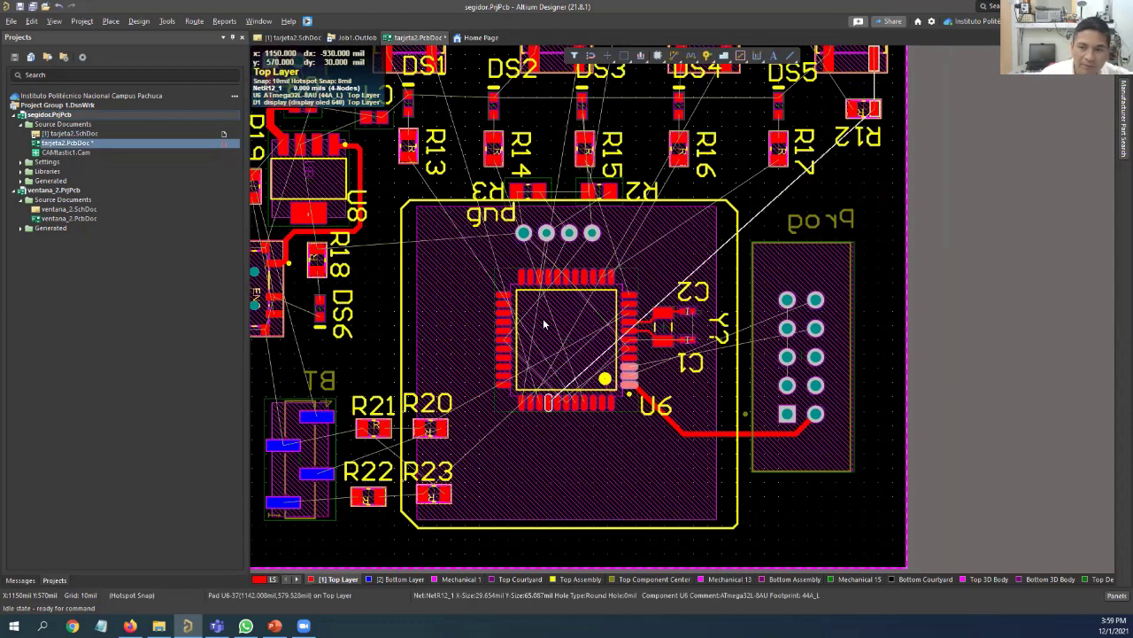
scroll(560, 338, "up", 3, "ctrl")
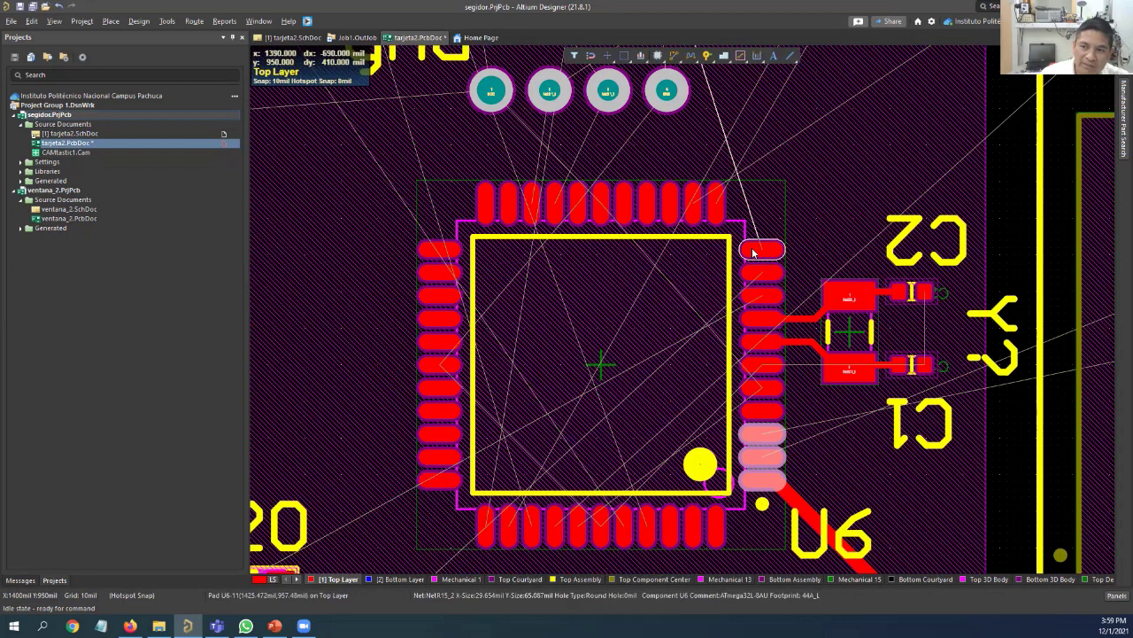
Inspect the unrouted connections around U6, switch SW3, LED DS2 and its series resistor on the PCB
scroll(754, 241, "down", 1, "ctrl")
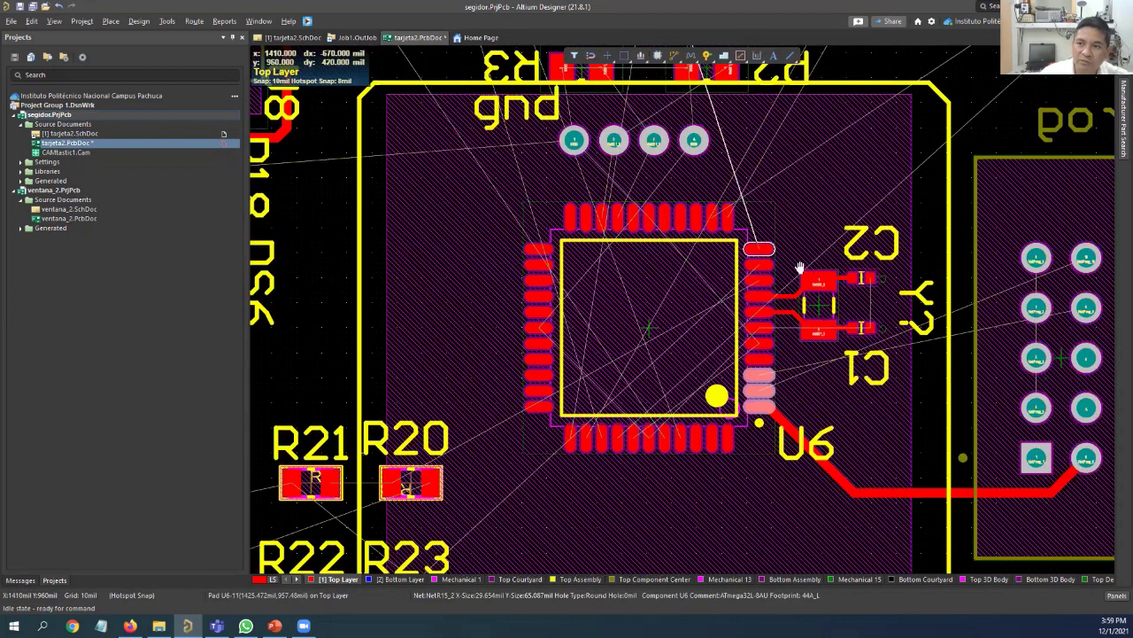
scroll(575, 249, "down", 2, "ctrl")
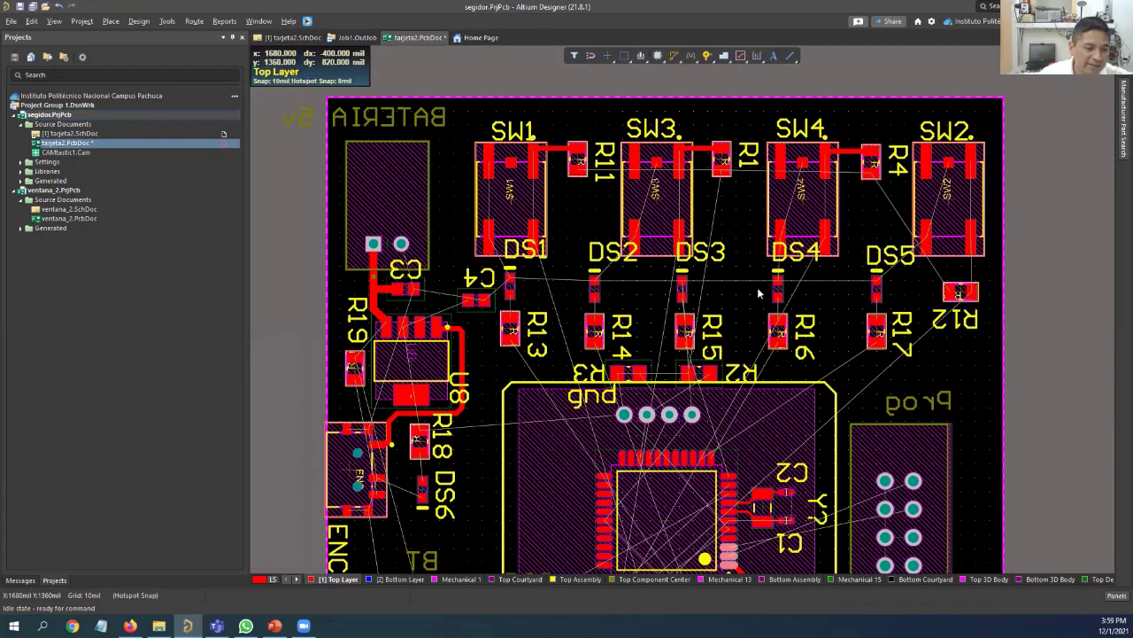
scroll(758, 258, "up", 5, "ctrl")
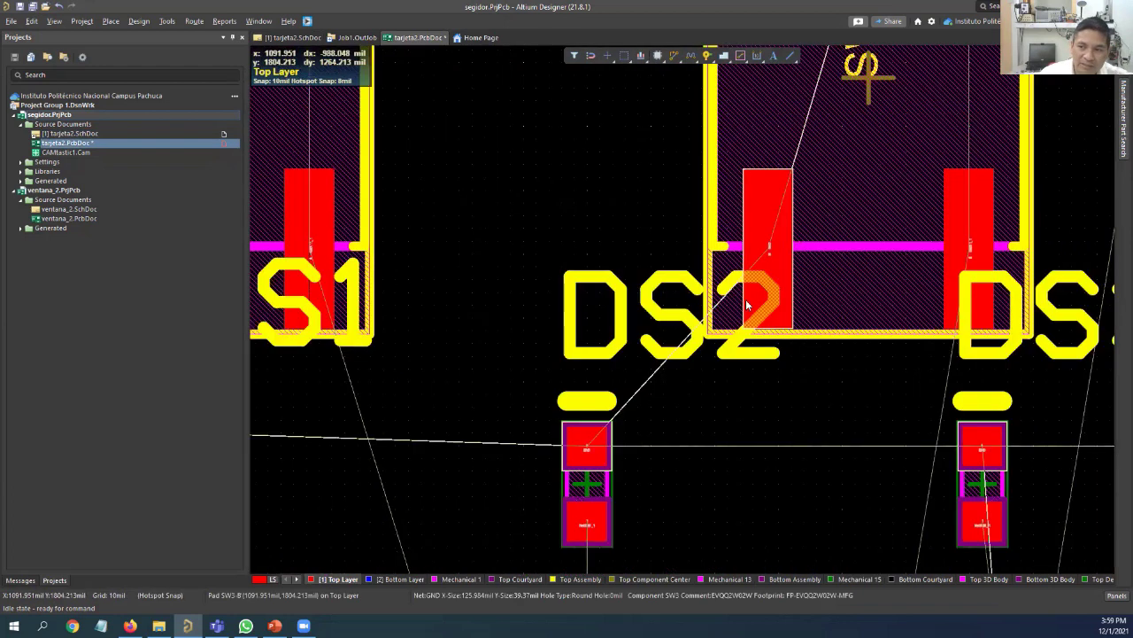
scroll(747, 304, "up", 2, "ctrl")
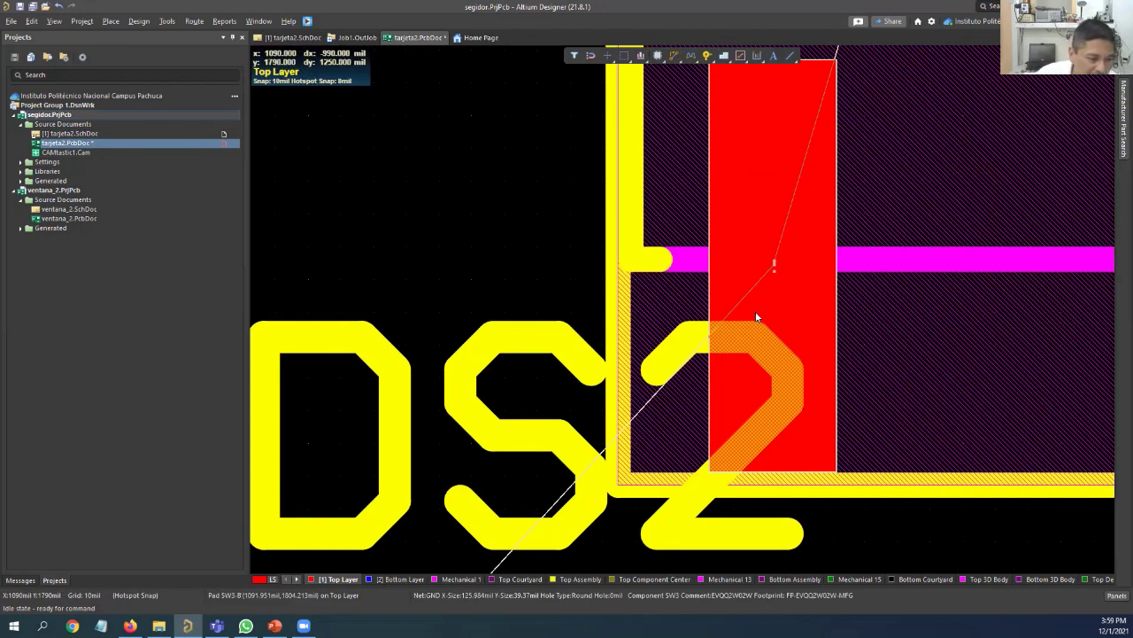
scroll(755, 310, "down", 2, "ctrl")
scroll(758, 303, "down", 2, "ctrl")
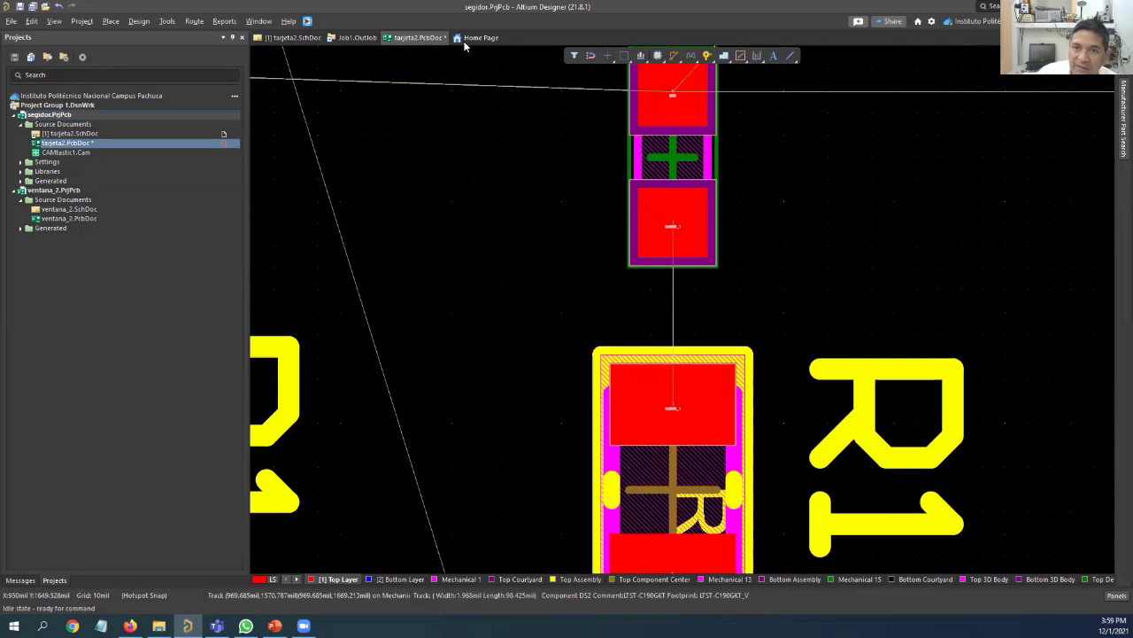
scroll(664, 284, "up", 3, "ctrl")
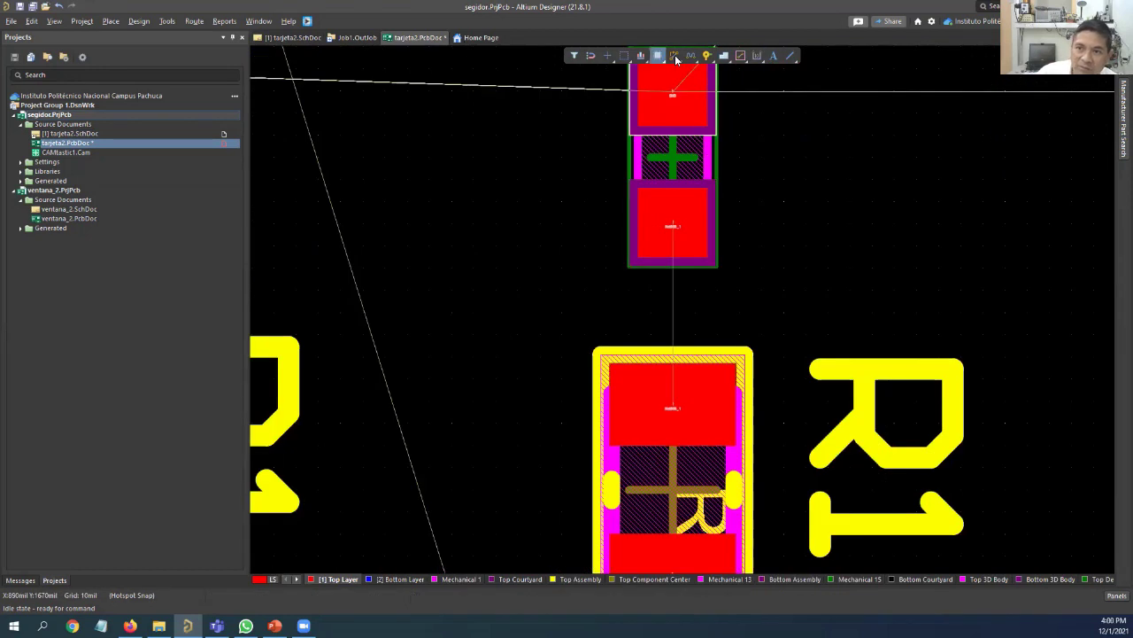
left_click(674, 57)
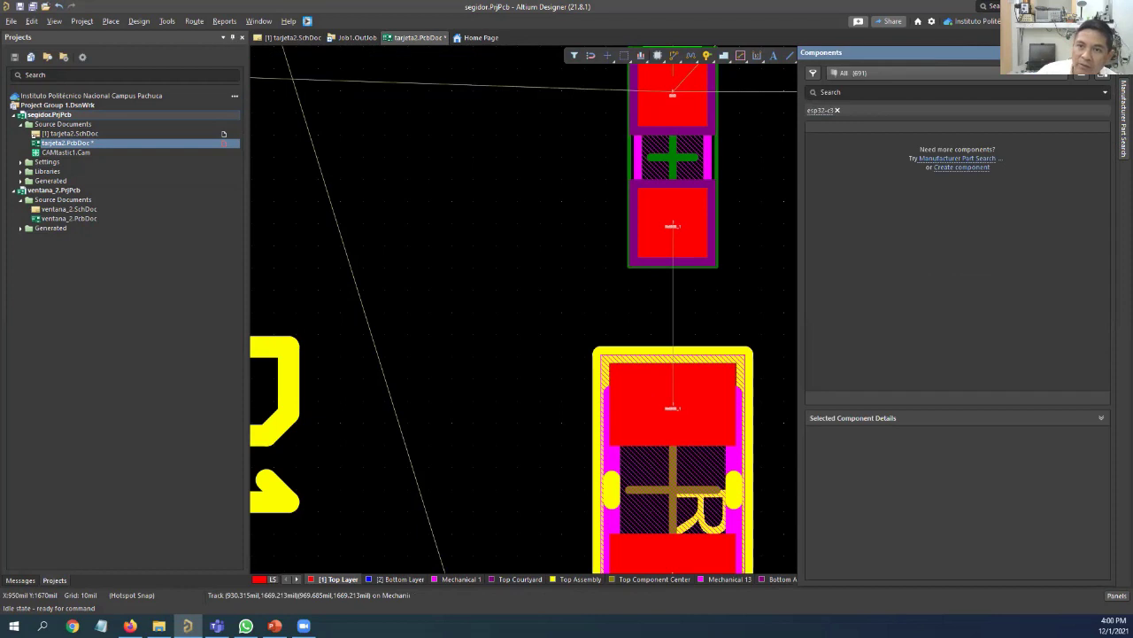
scroll(628, 46, "up", 3)
scroll(628, 46, "right", 5)
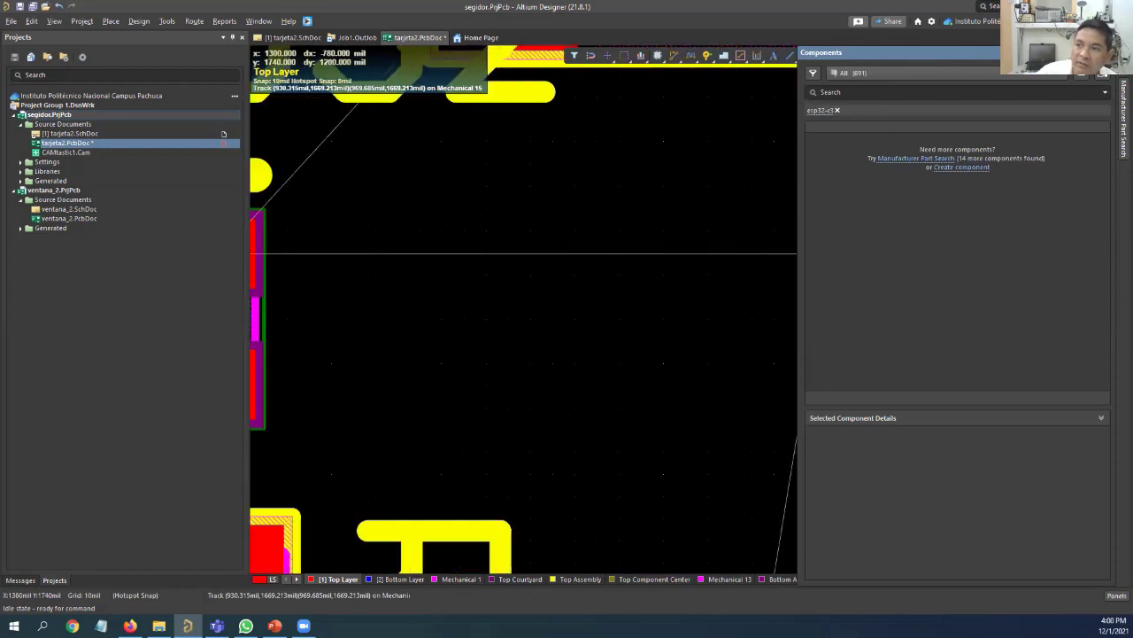
left_click(1107, 52)
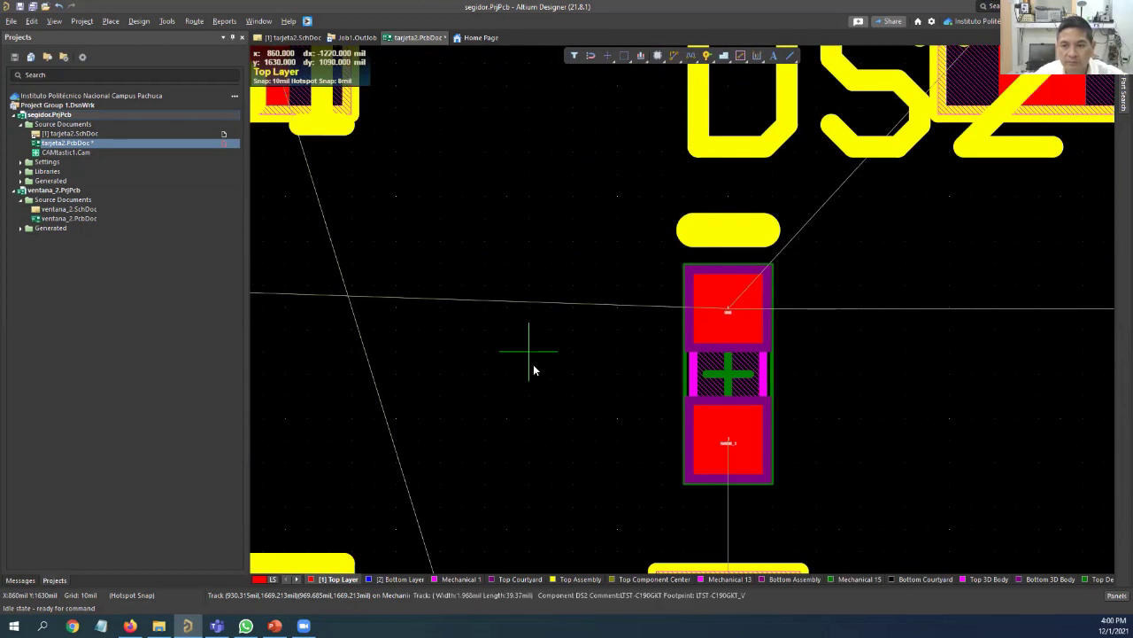
Compare the PCB with the tarjeta2 schematic, examining the connections from LEDs DS1 to DS5 and resistors R13 to R17 toward U6
left_click(292, 37)
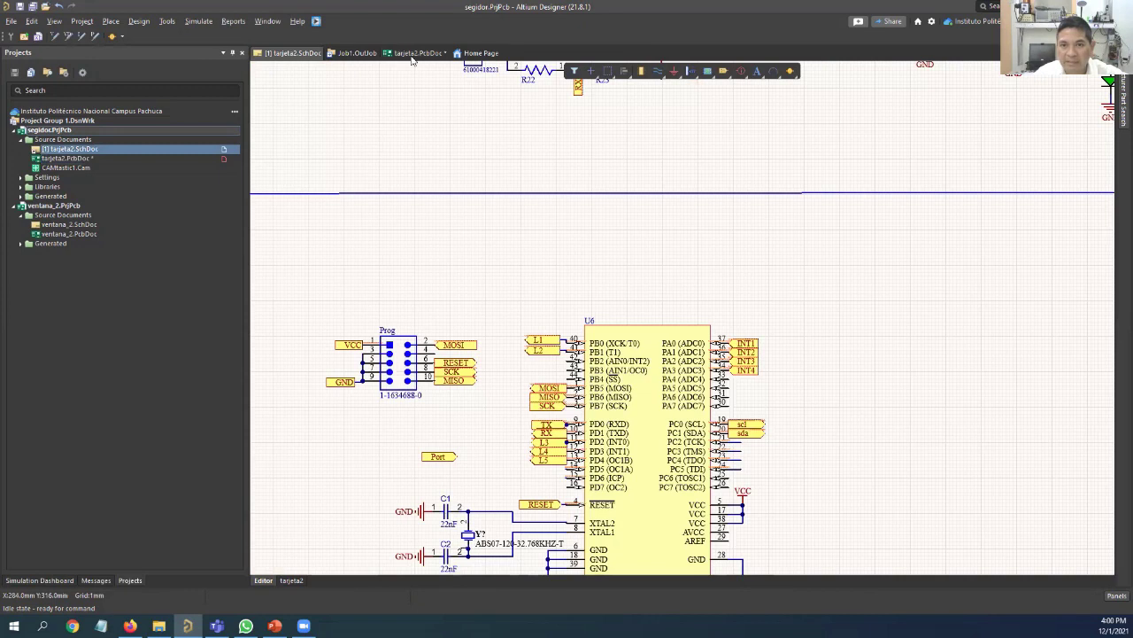
left_click(418, 53)
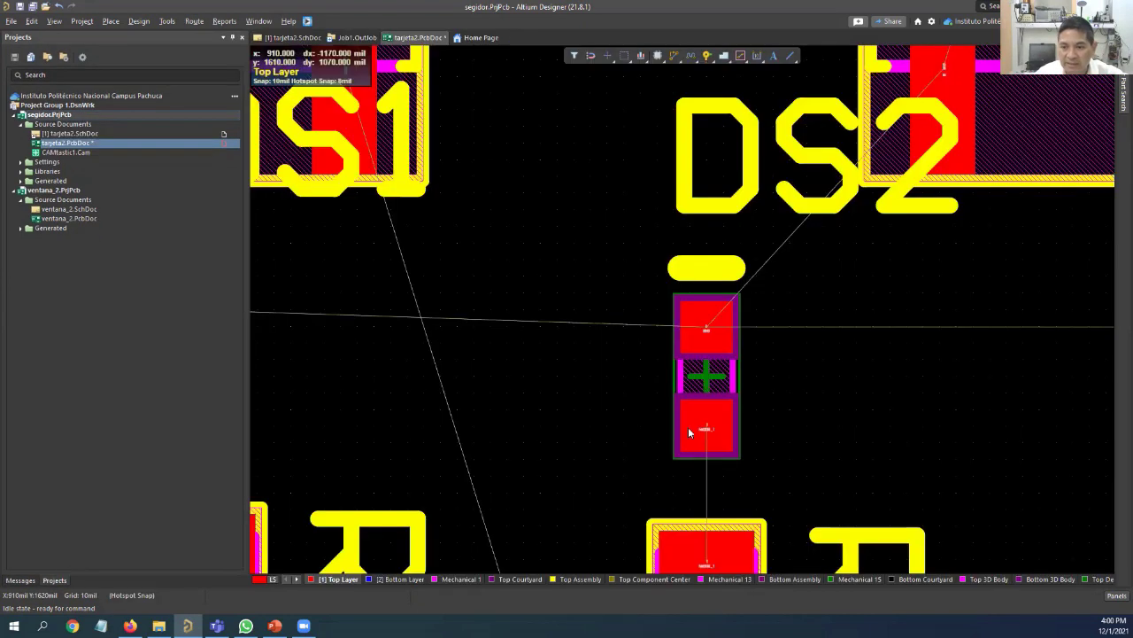
scroll(688, 427, "down", 3, "ctrl")
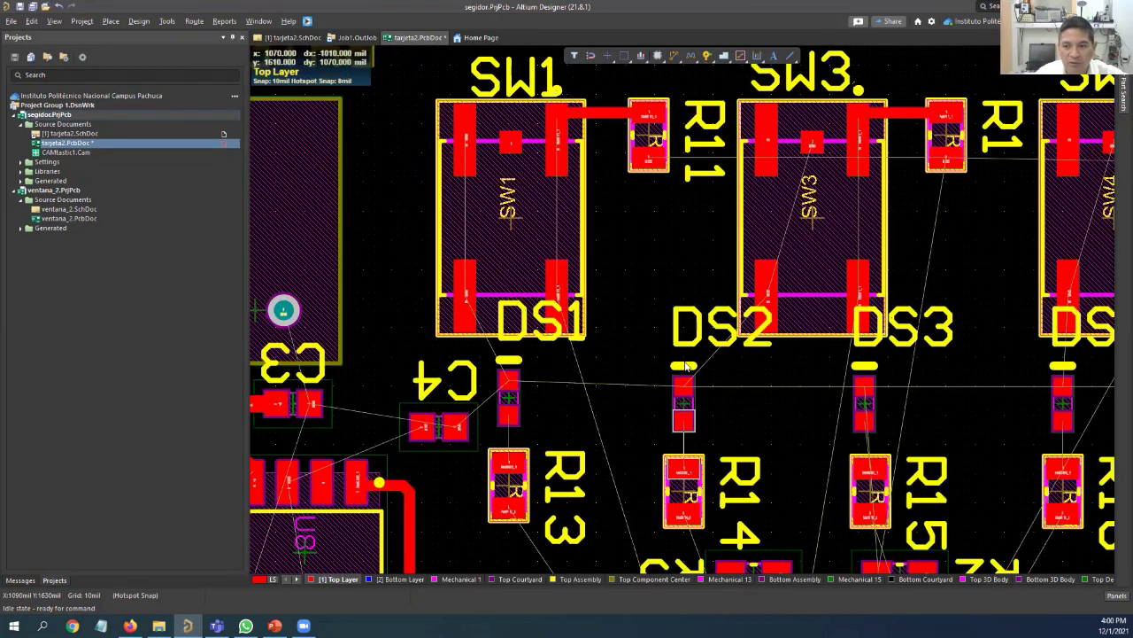
scroll(708, 363, "up", 3, "ctrl")
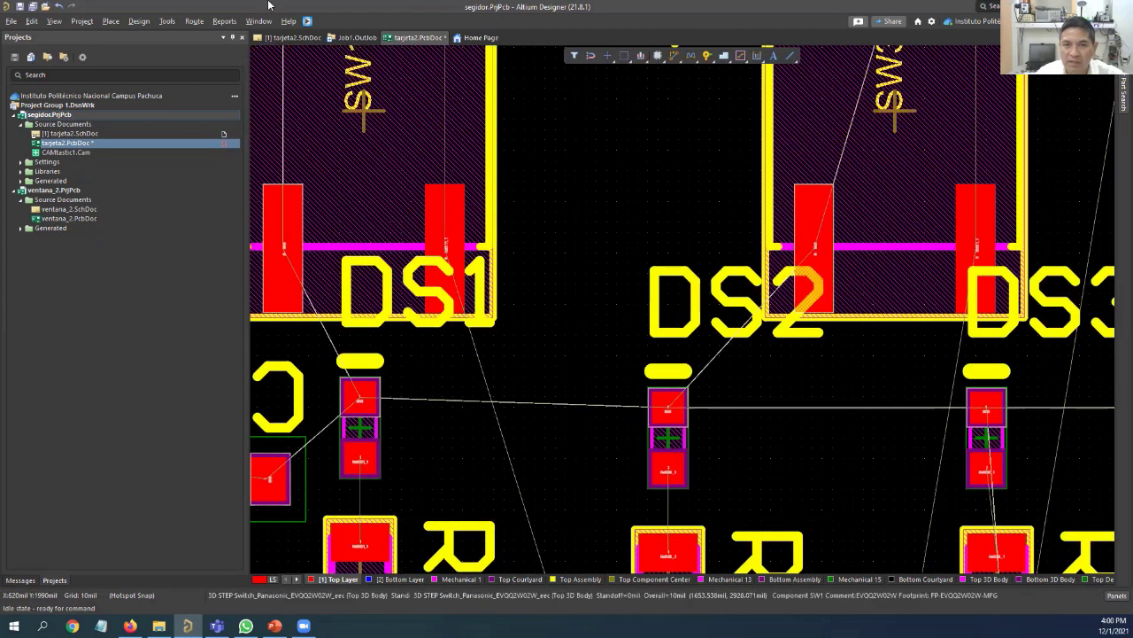
left_click(282, 38)
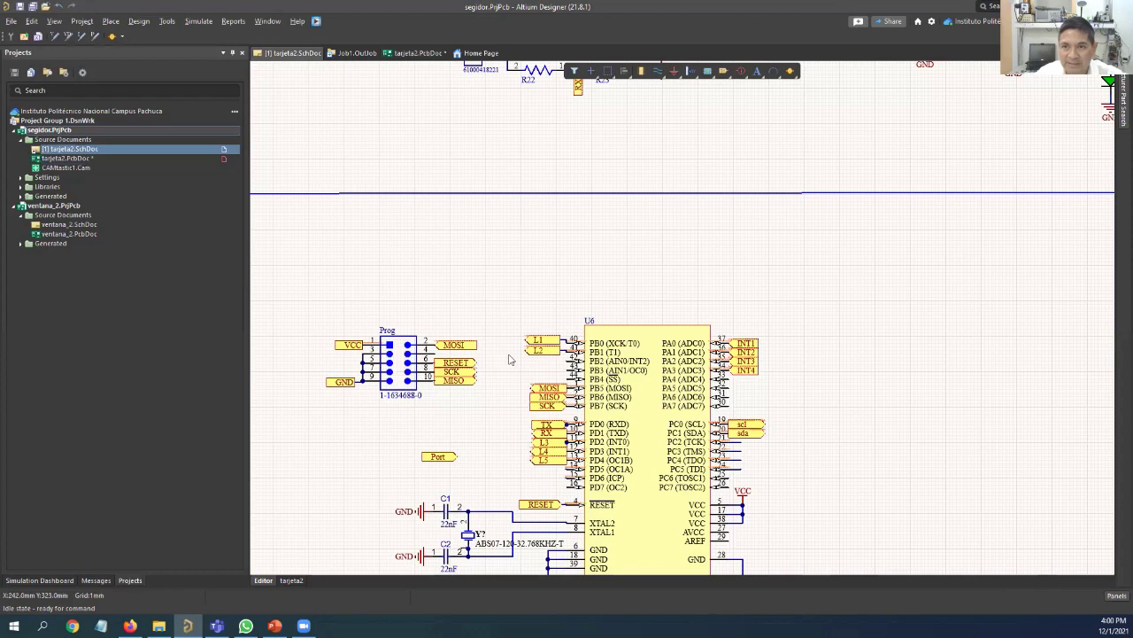
left_click(353, 53)
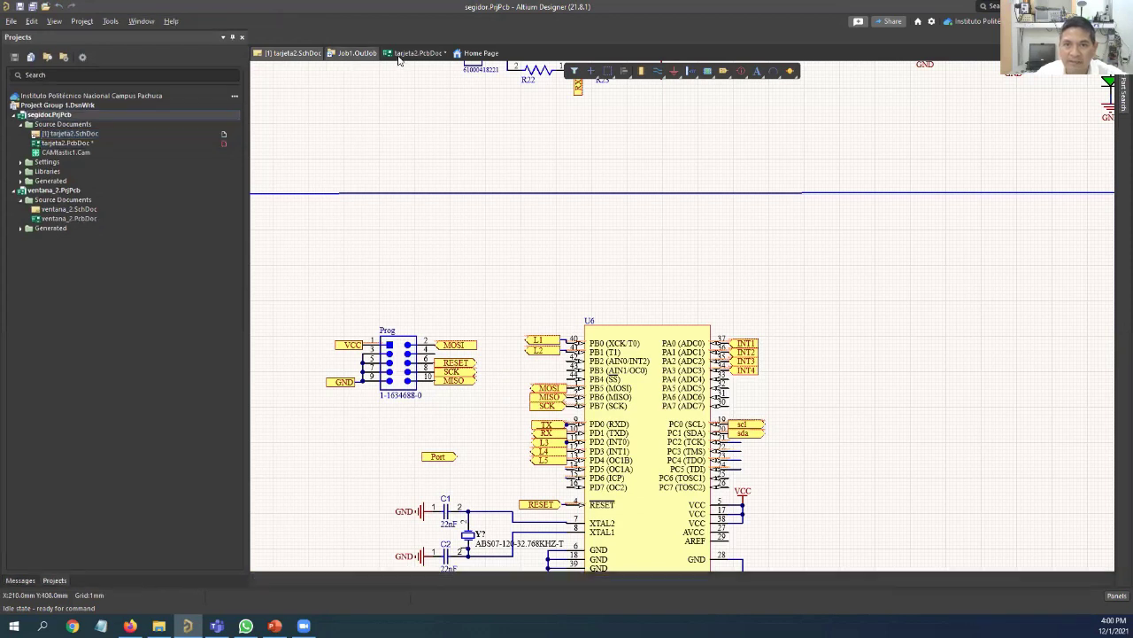
left_click(417, 37)
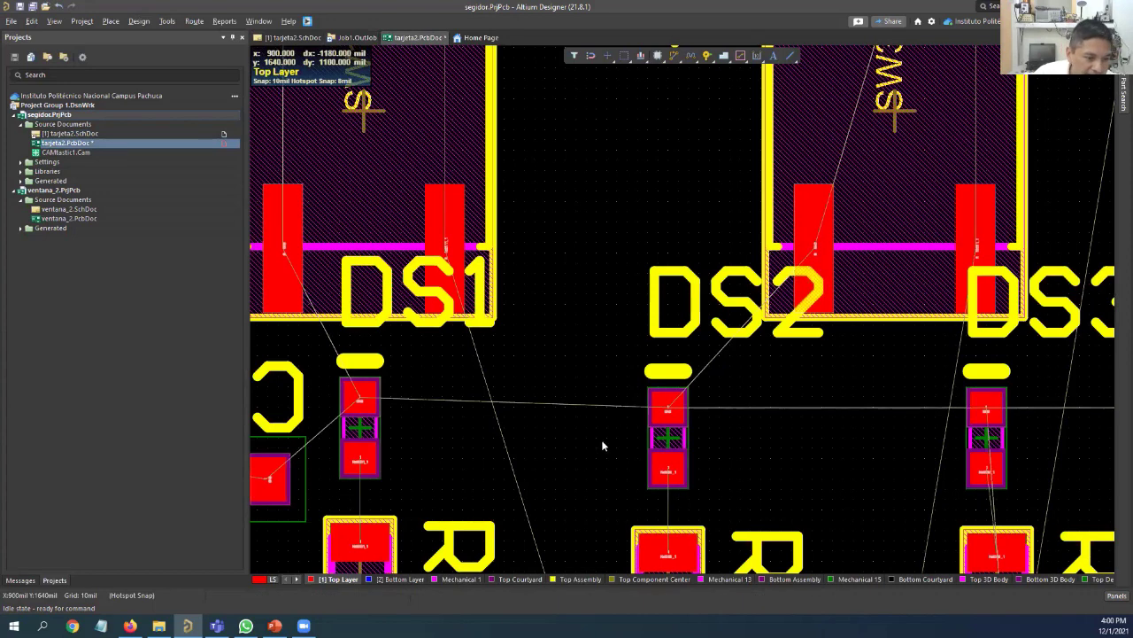
scroll(710, 467, "up", 2, "ctrl")
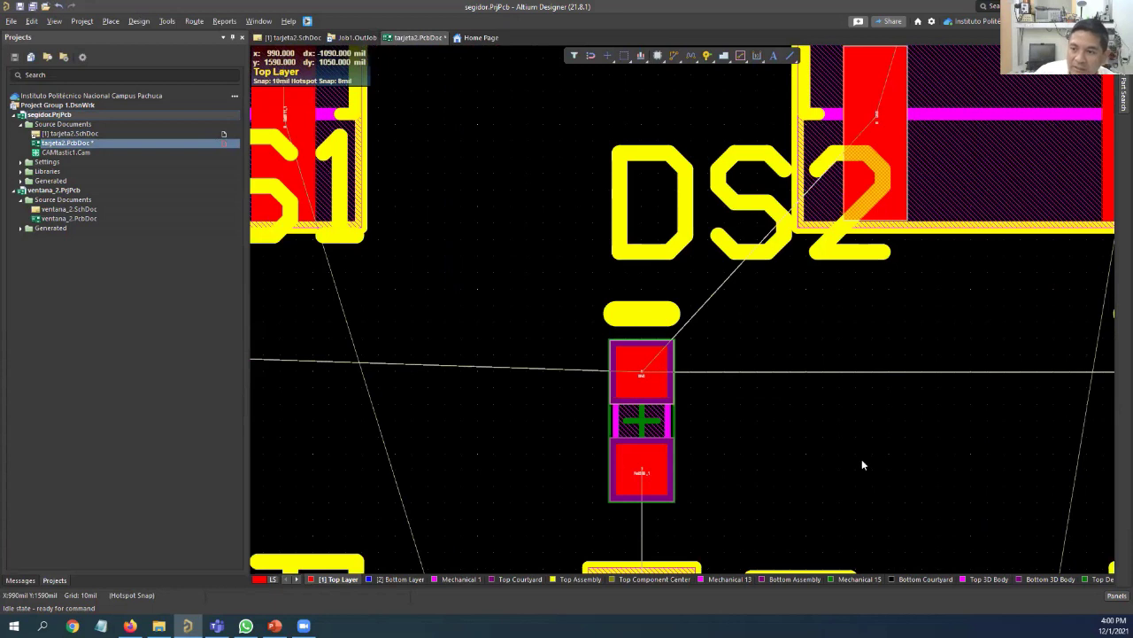
scroll(866, 464, "down", 2, "ctrl")
scroll(867, 463, "down", 2, "ctrl")
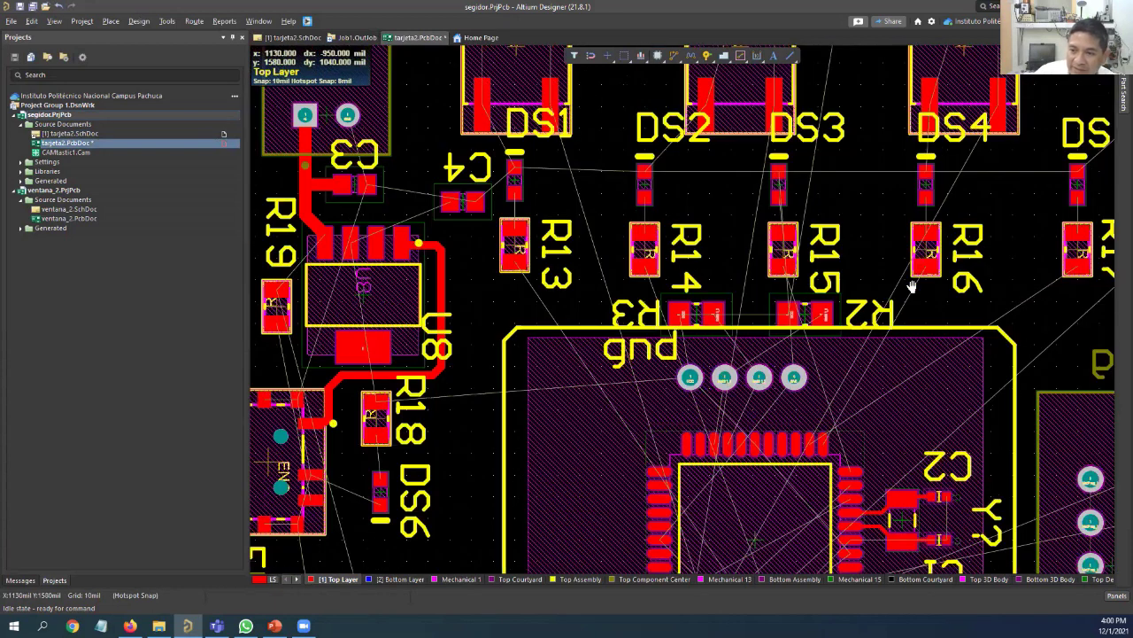
scroll(837, 275, "down", 1, "ctrl")
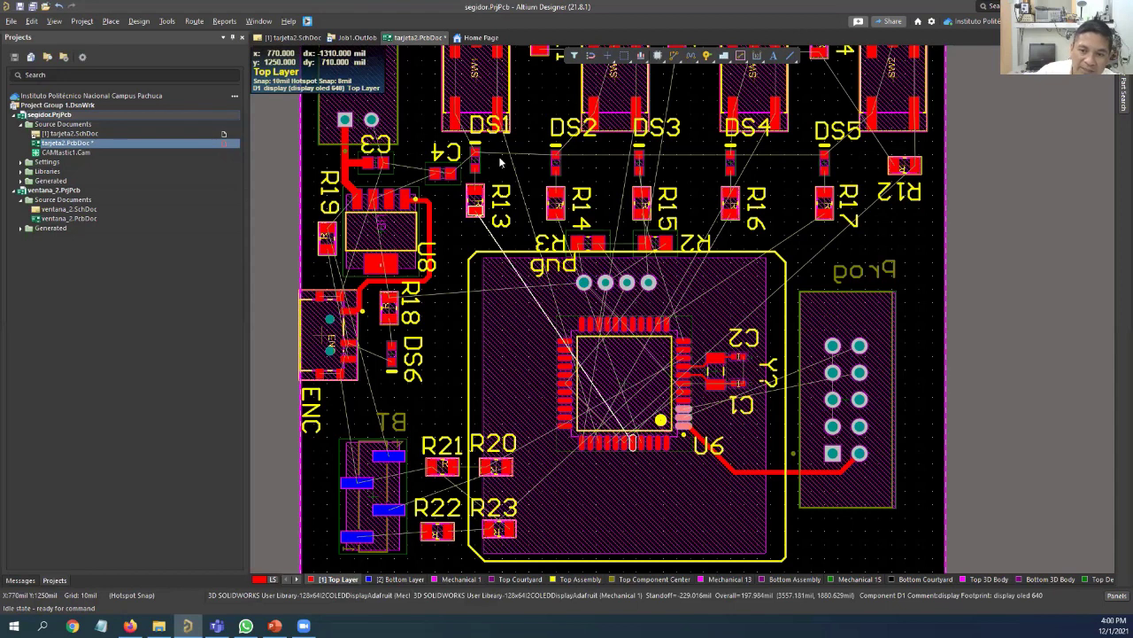
scroll(617, 337, "up", 1, "ctrl")
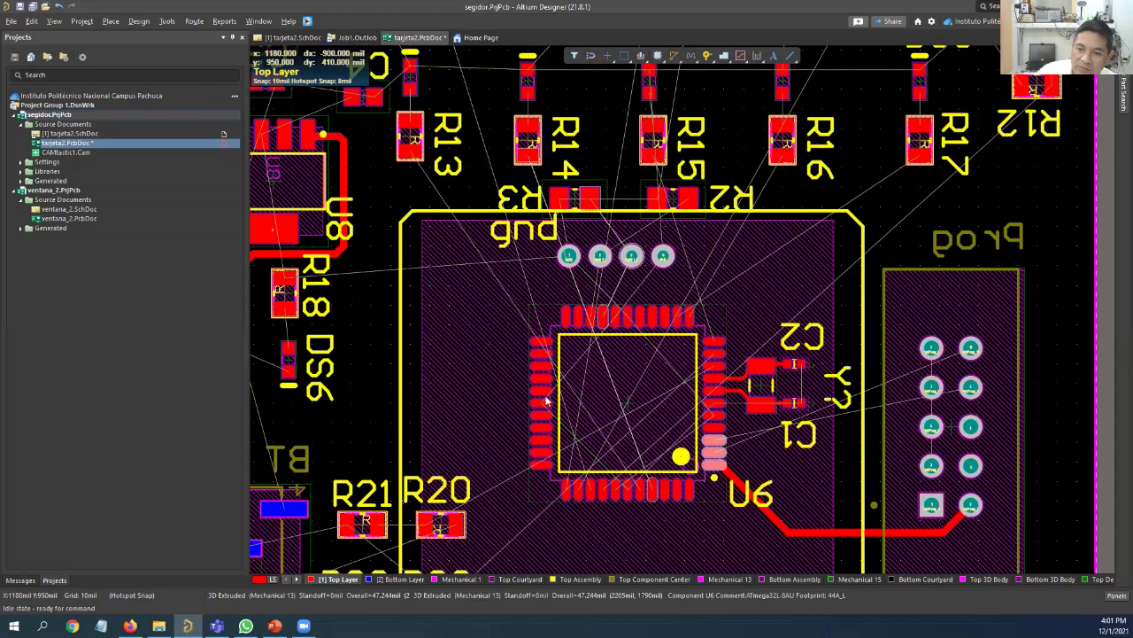
Examine in the tarjeta2 schematic how labels L1 to L5 link resistors R13 to R17 to U6, and review the Prog connector's pins
left_click(293, 38)
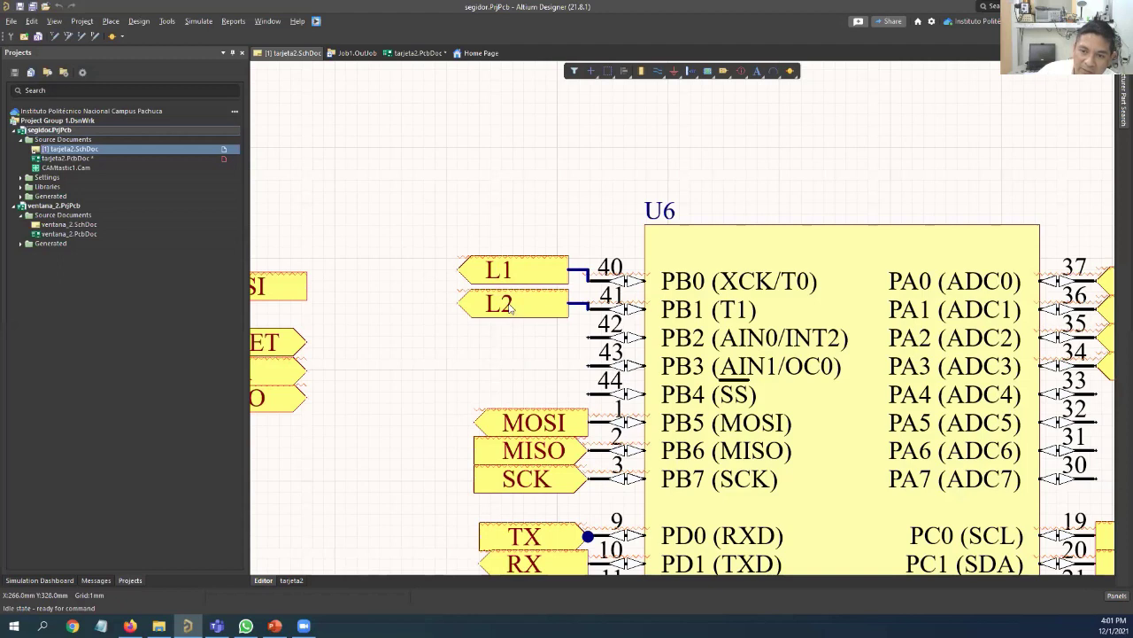
scroll(598, 399, "down", 4, "ctrl")
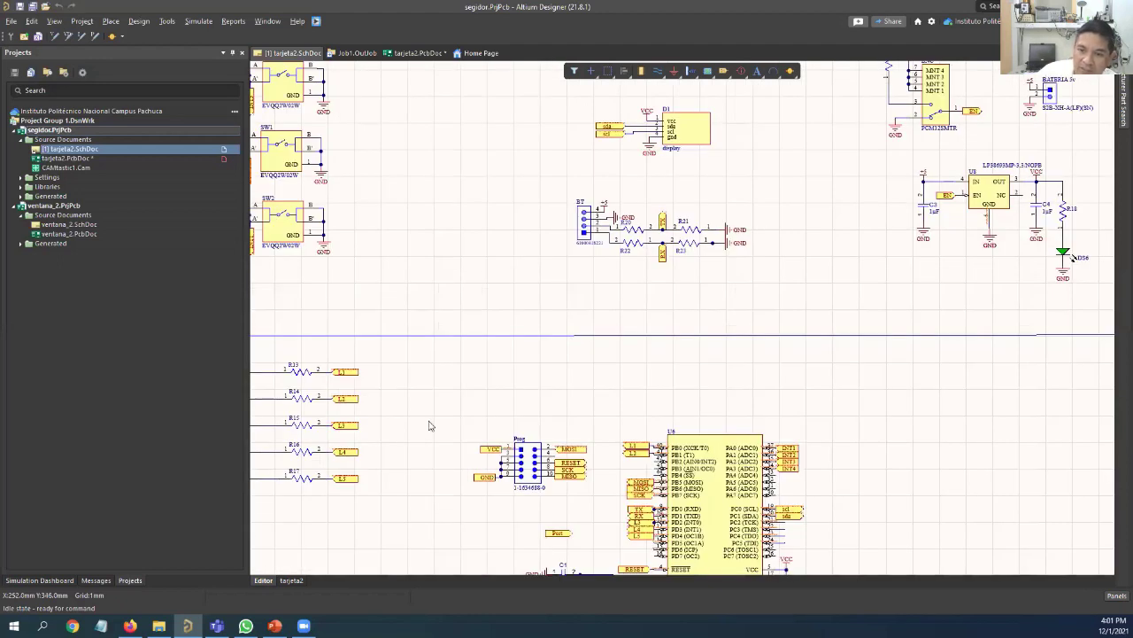
scroll(475, 333, "down", 1, "ctrl")
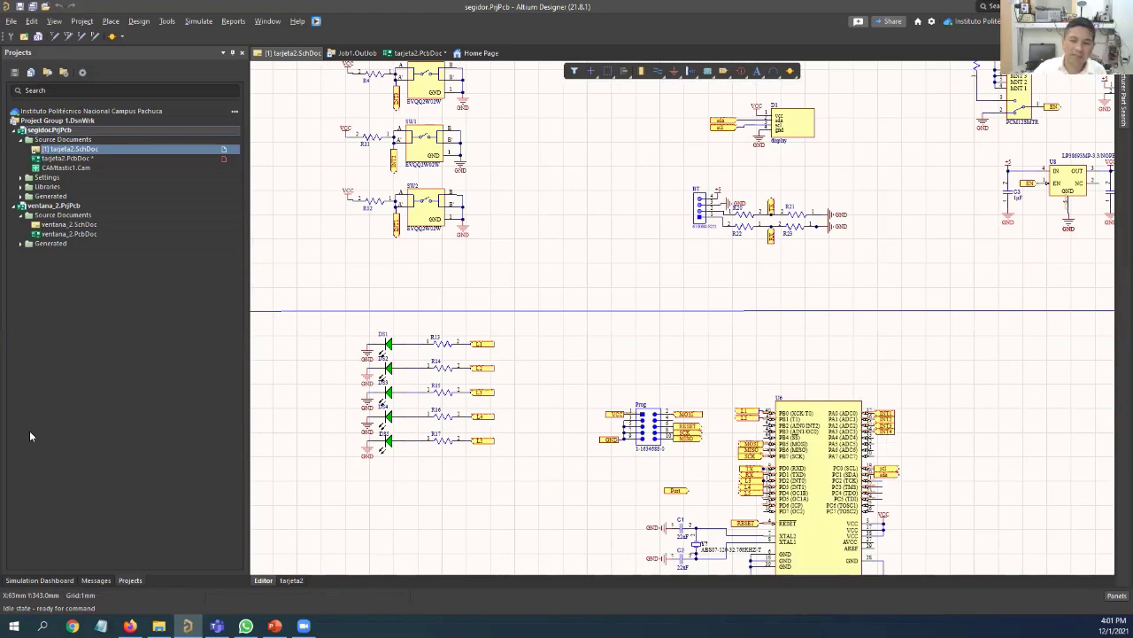
scroll(735, 424, "up", 2, "ctrl")
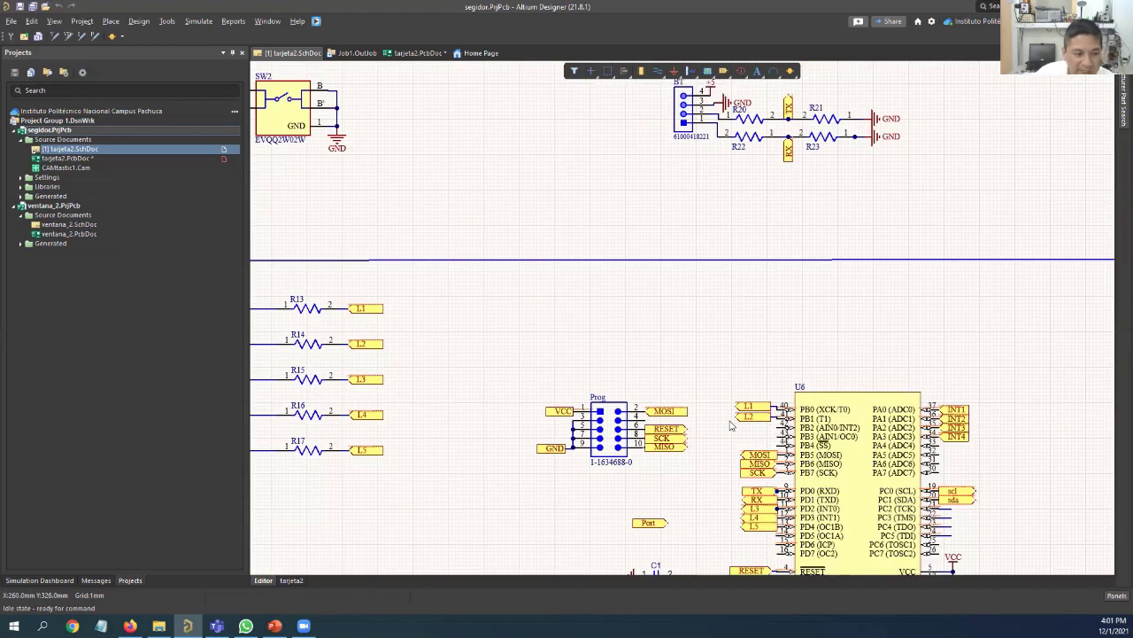
scroll(731, 425, "up", 2, "ctrl")
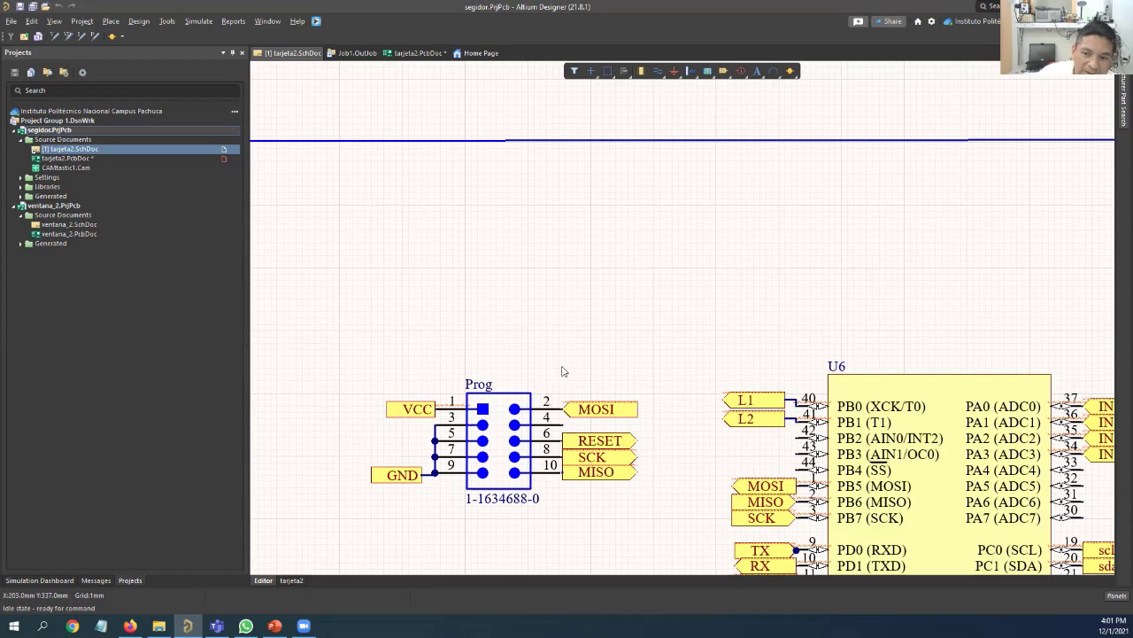
scroll(688, 342, "down", 3, "ctrl")
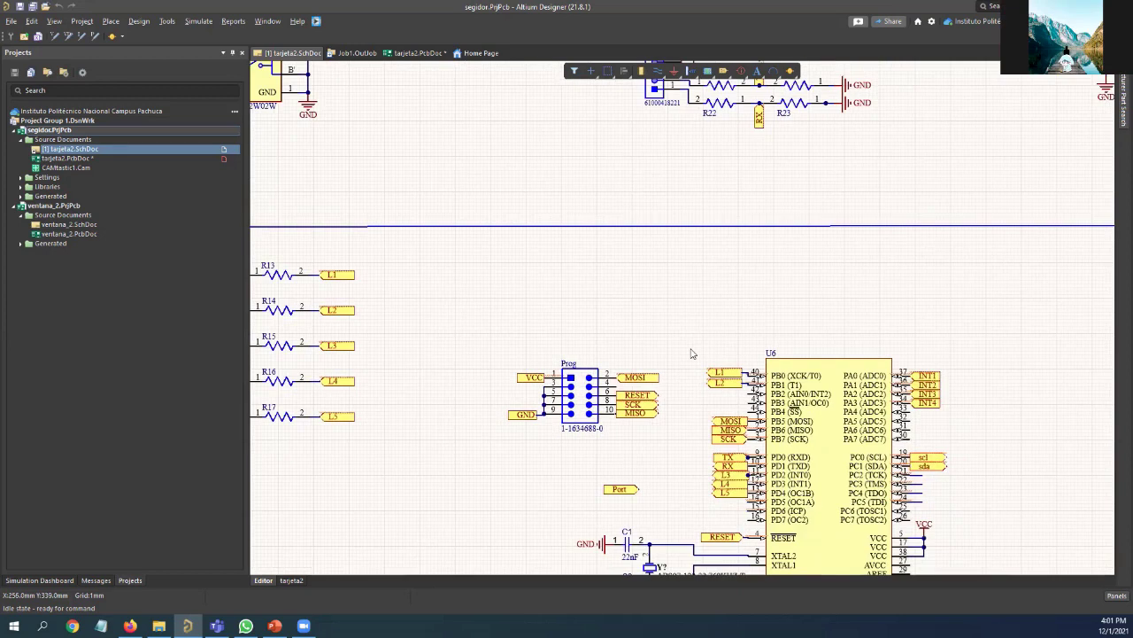
scroll(692, 353, "down", 2, "ctrl")
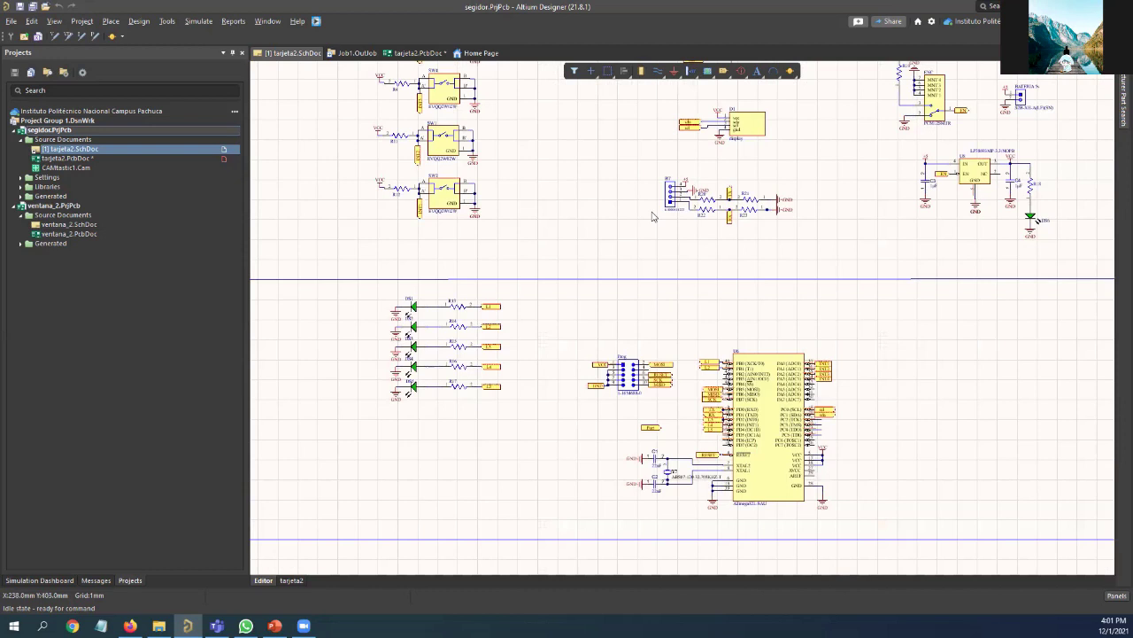
Return to the tarjeta2 PCB and select the +5 track segments joining the two-pin power connector, C3 and U8
left_click(416, 53)
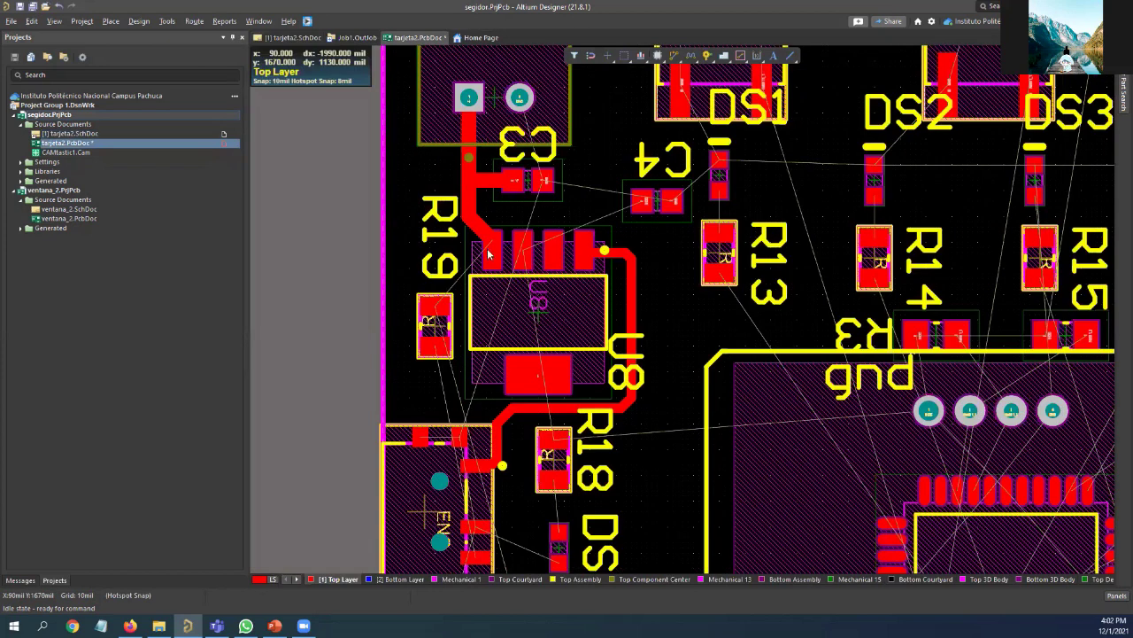
left_click(488, 232)
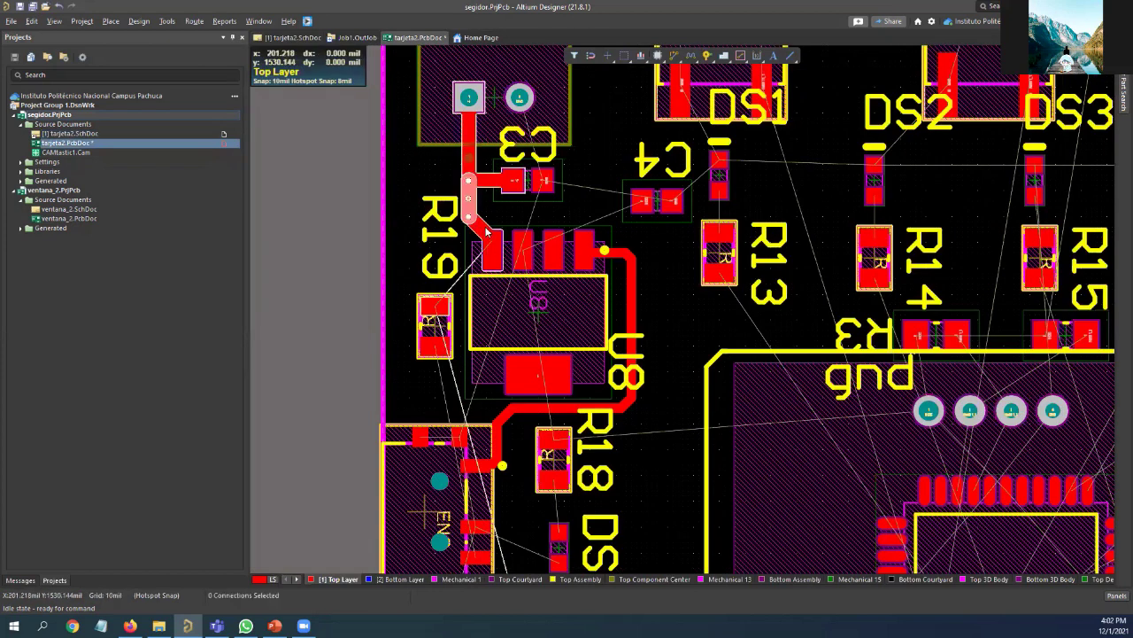
left_click_drag(410, 126, 496, 245)
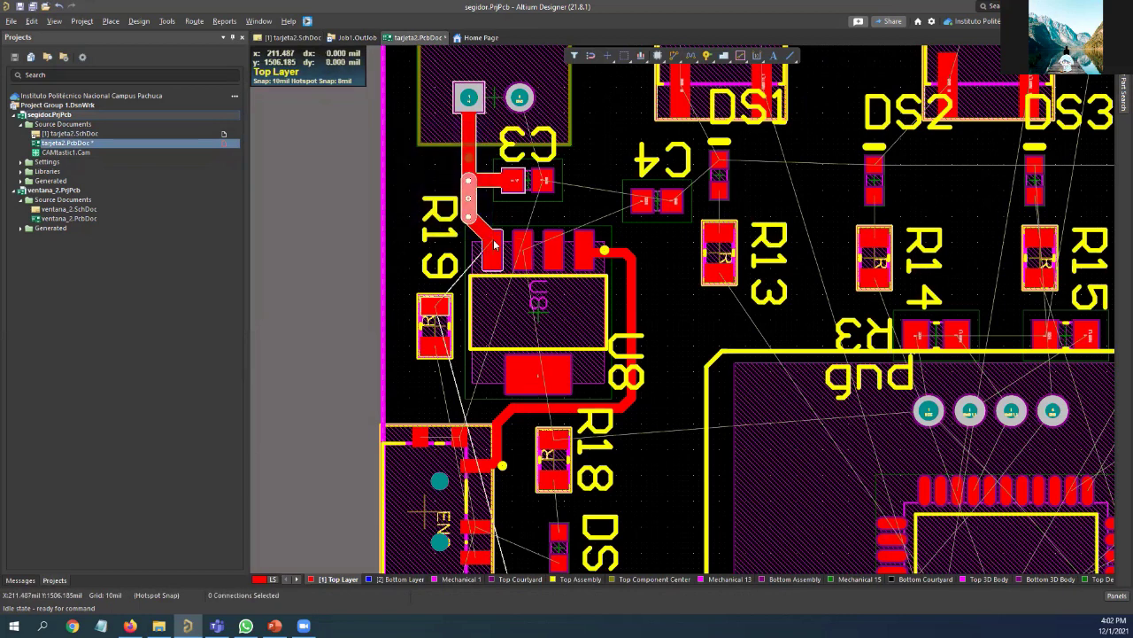
right_click(471, 155)
left_click(470, 156)
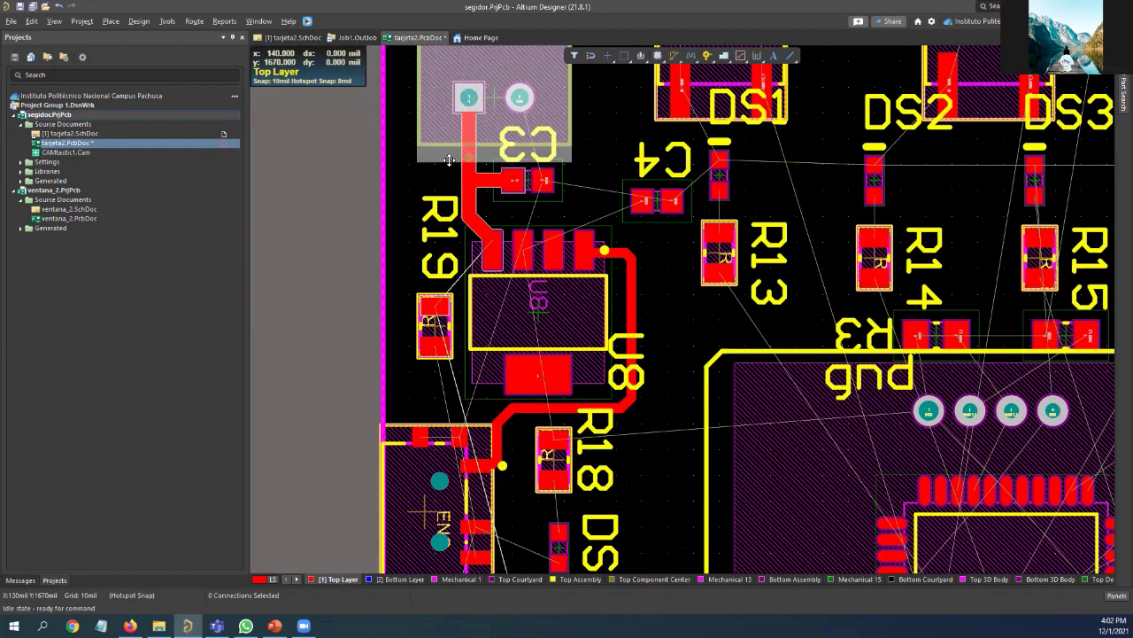
left_click(471, 183)
right_click(472, 184)
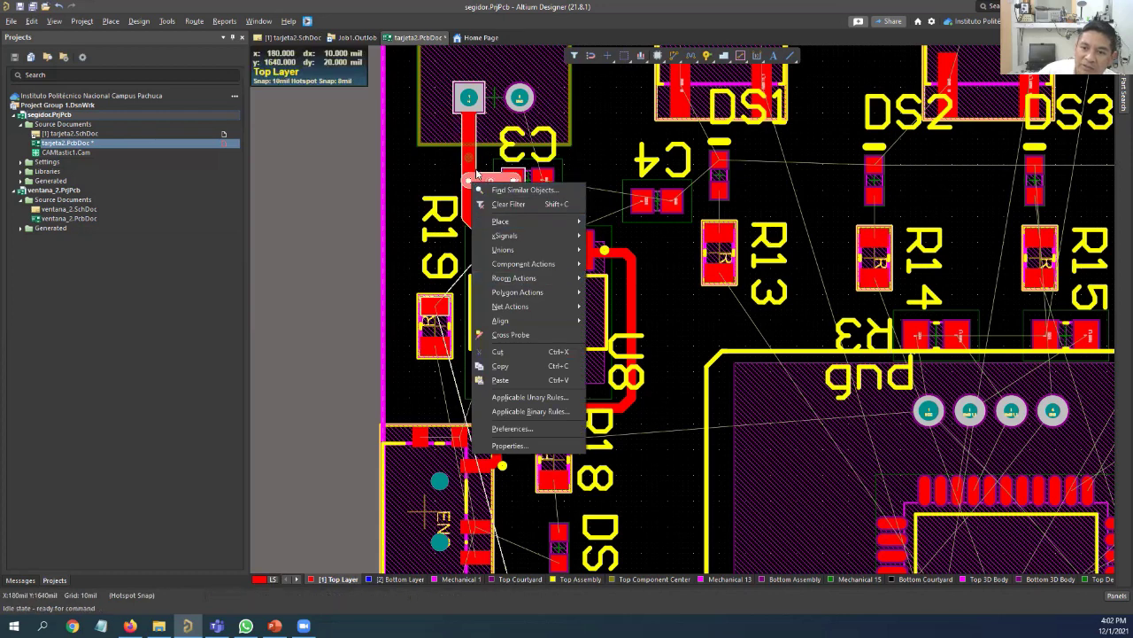
left_click(489, 204)
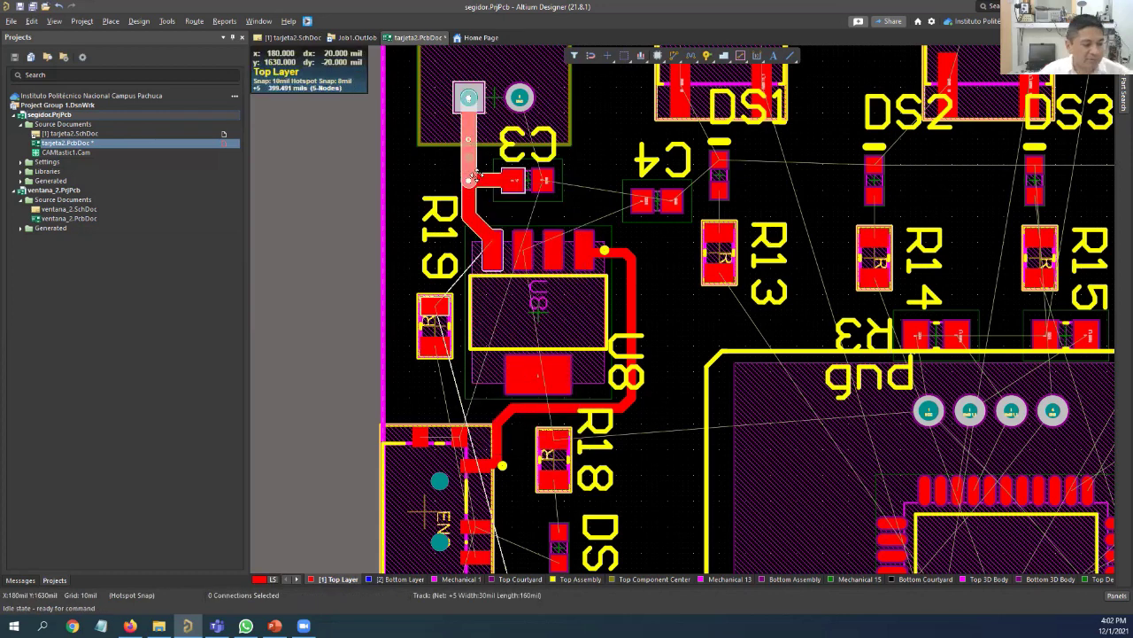
left_click(485, 182)
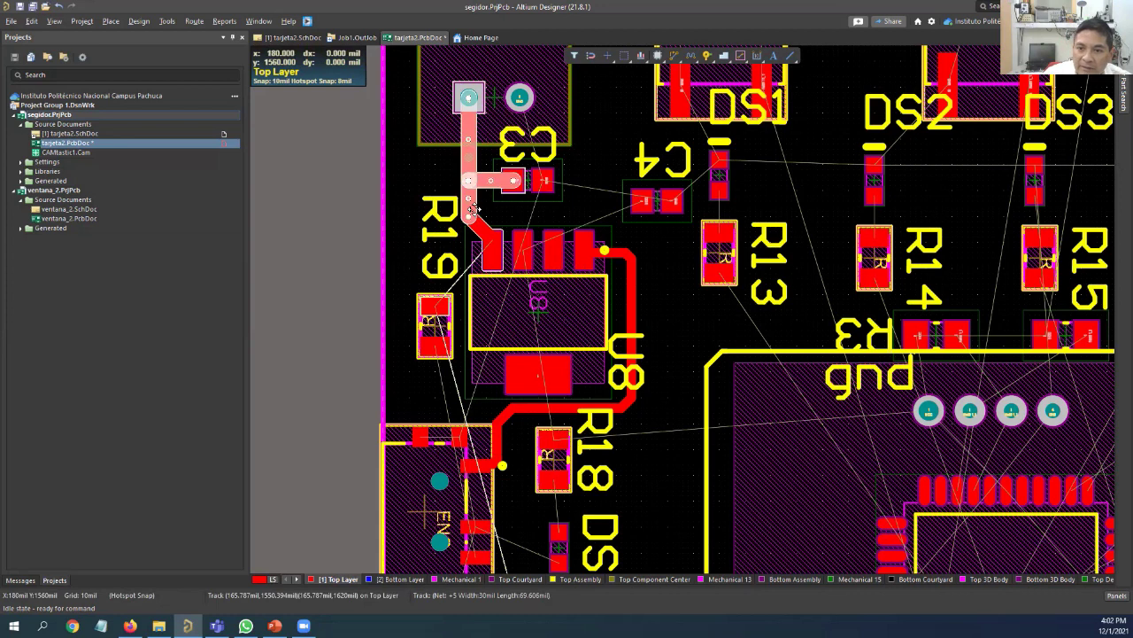
left_click(469, 216, "shift")
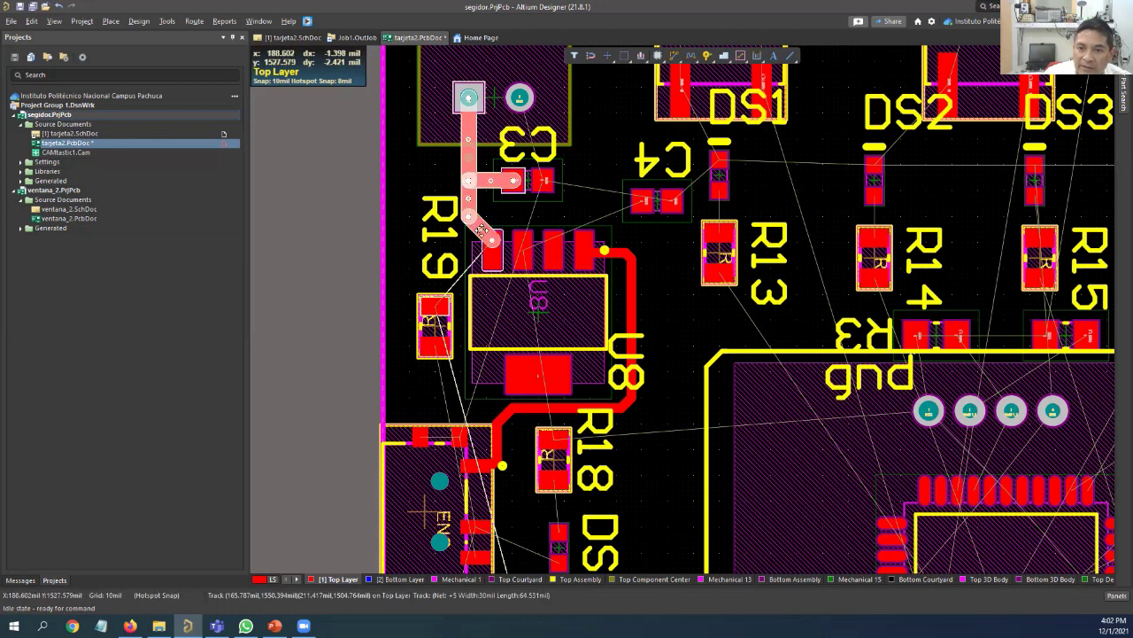
right_click(472, 173)
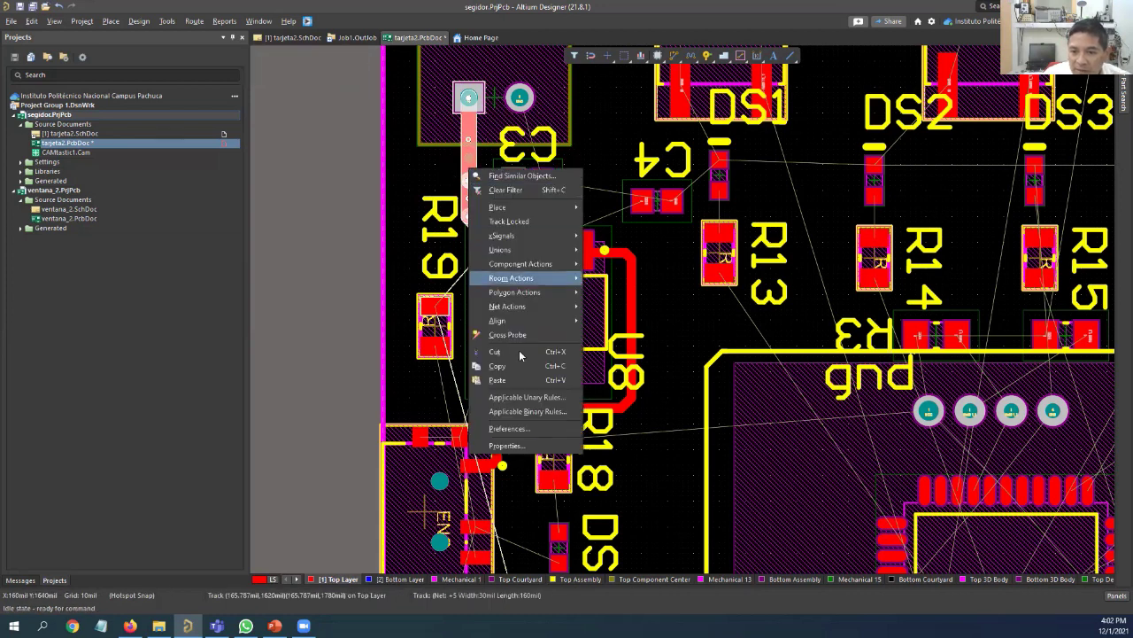
left_click(525, 426)
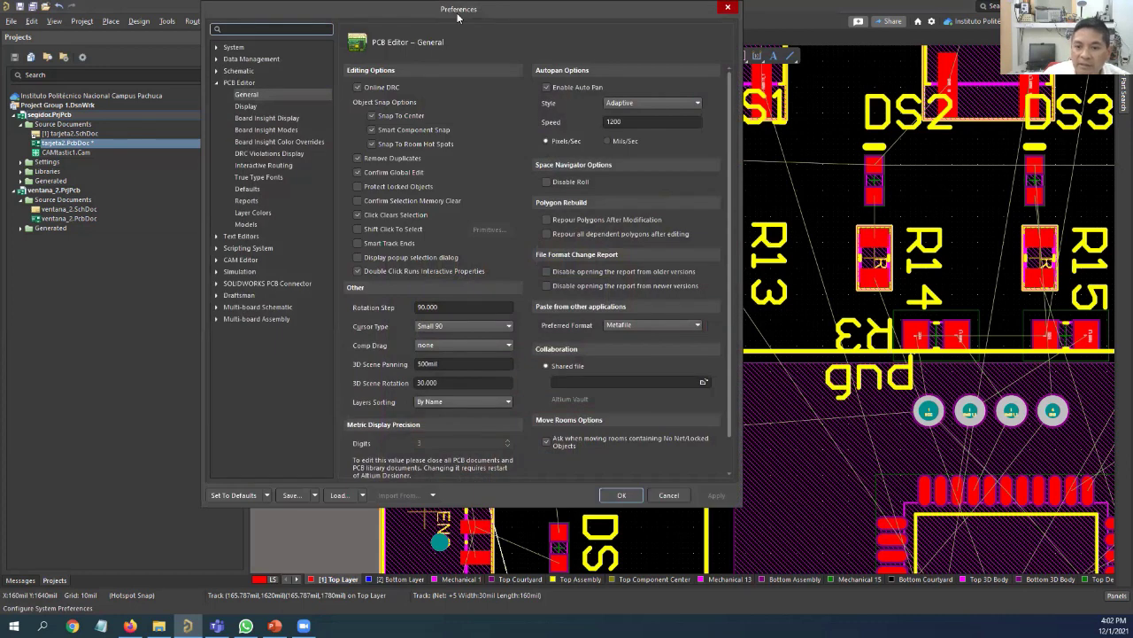
left_click_drag(457, 15, 711, 77)
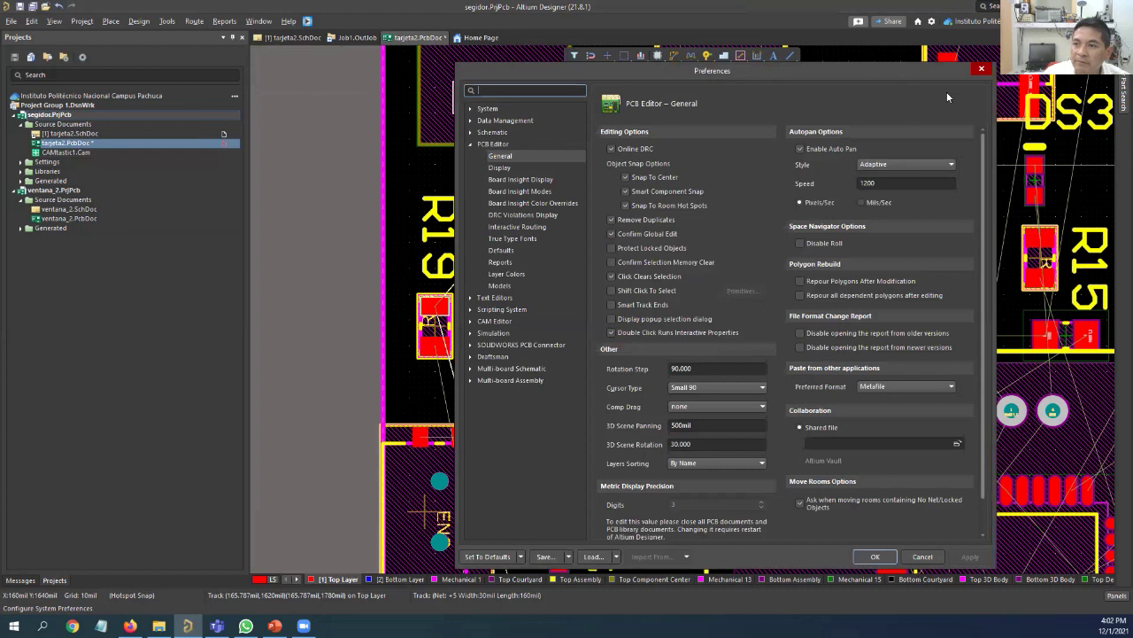
left_click(980, 69)
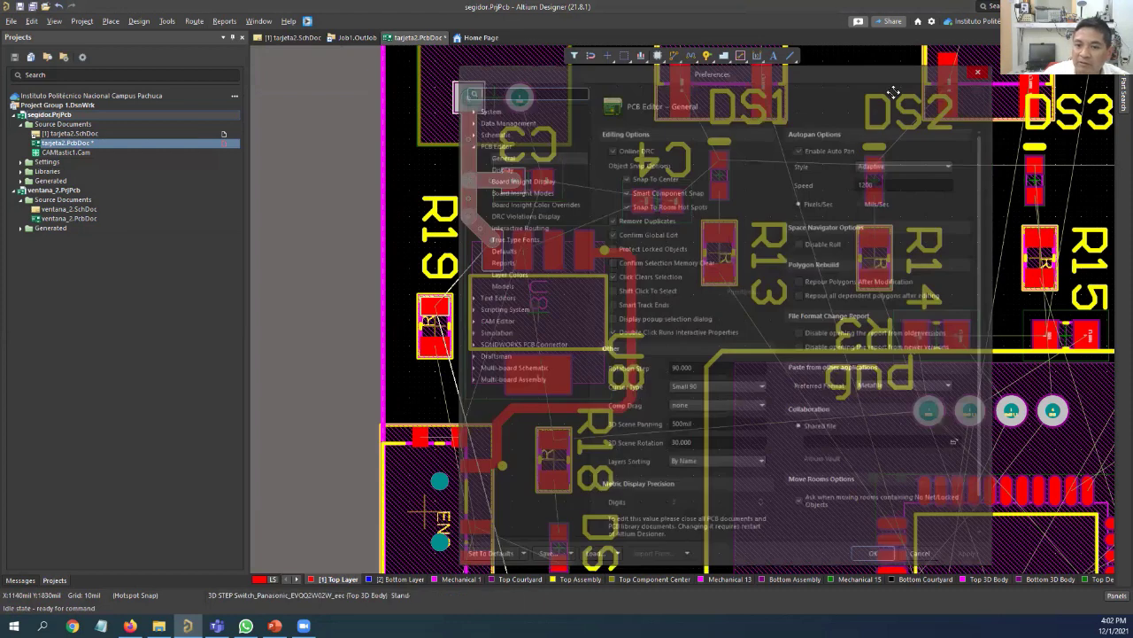
Set the width of the +5 track segment leaving the two-pin power connector to 50 mil
right_click(470, 164)
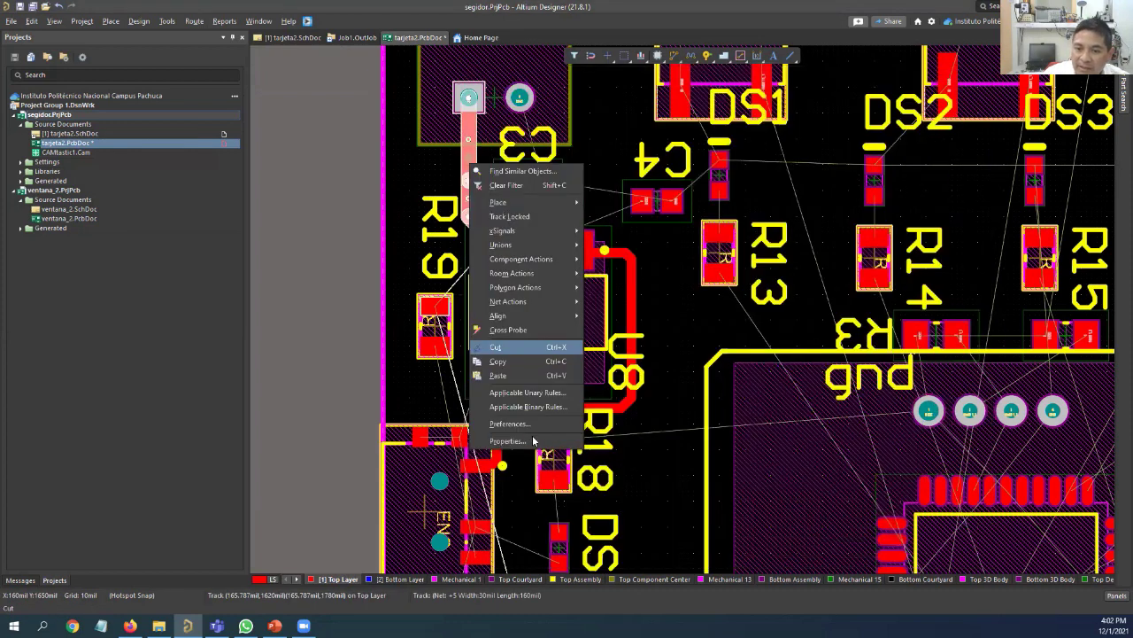
left_click(534, 440)
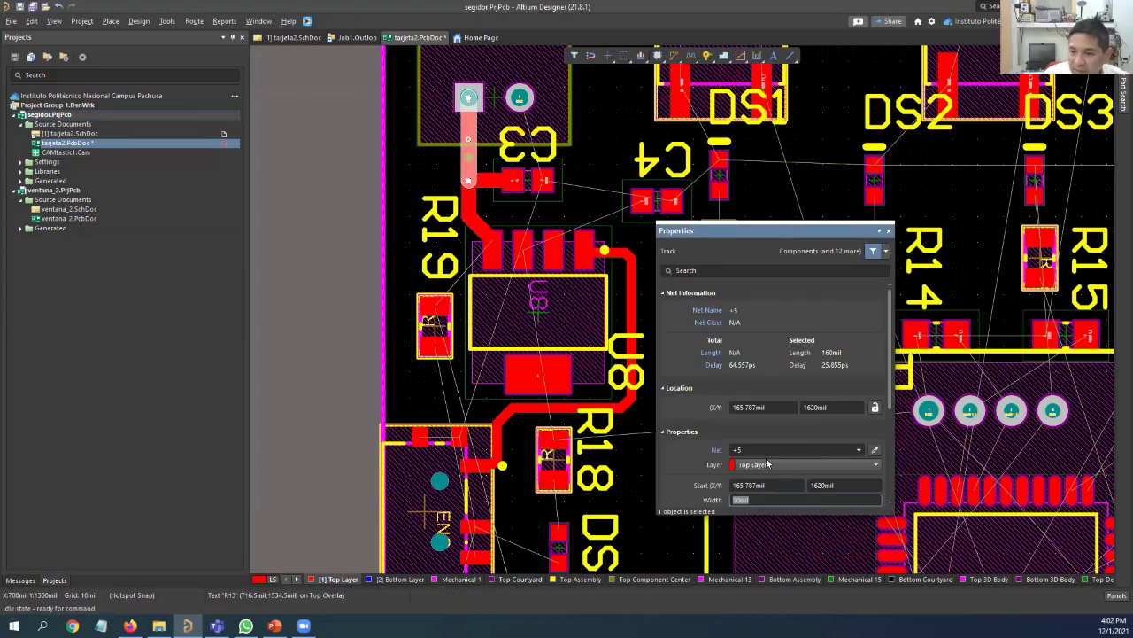
scroll(822, 432, "down", 1)
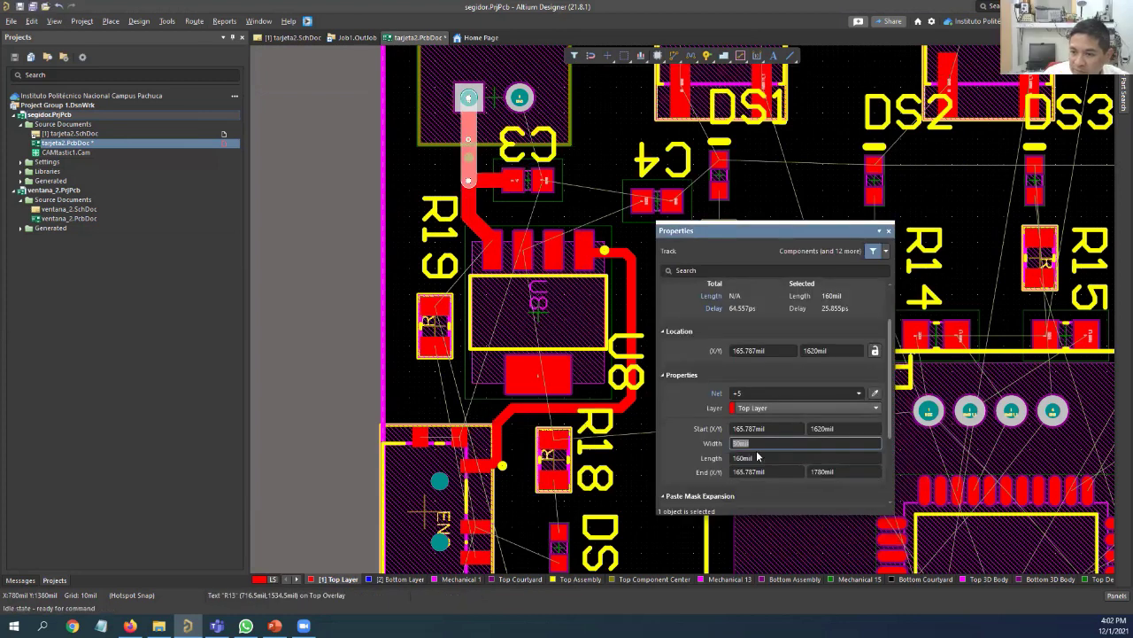
type("30mil")
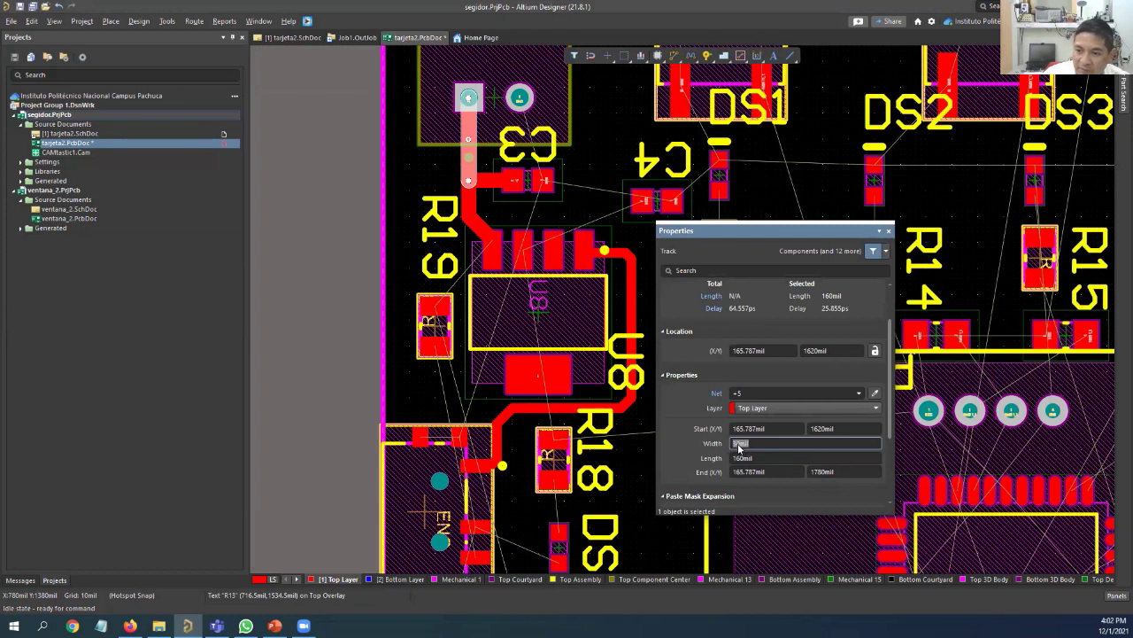
key("BackSpace")
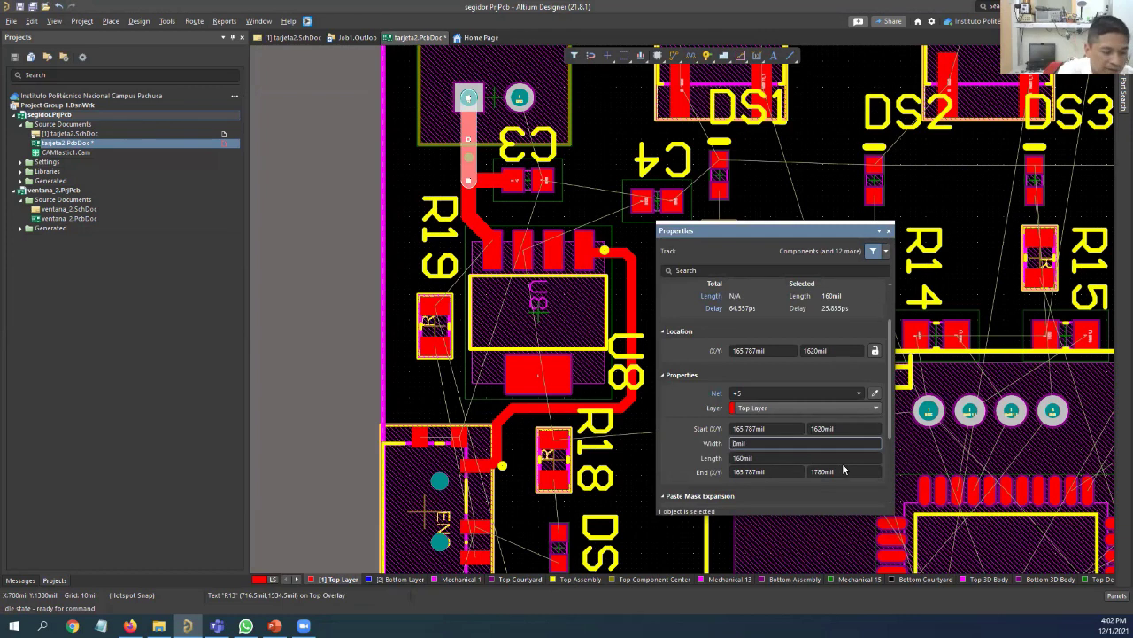
type("50")
key("Return")
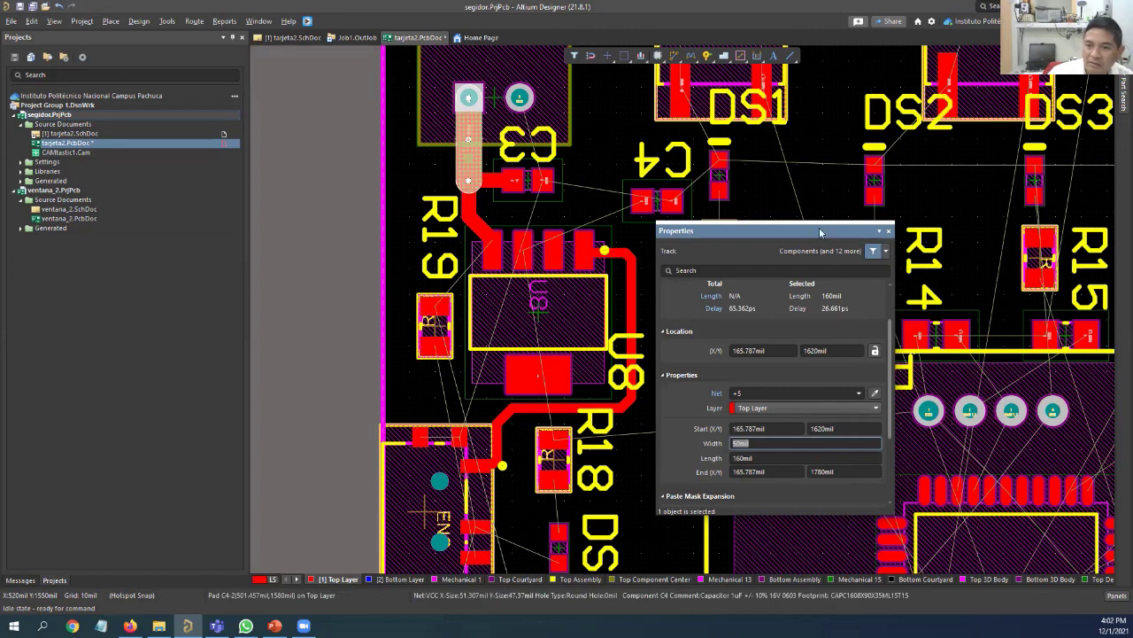
Add the remaining +5 segments toward C3 and U8 to the selection and set their width to 50 mil
left_click(478, 223, "shift")
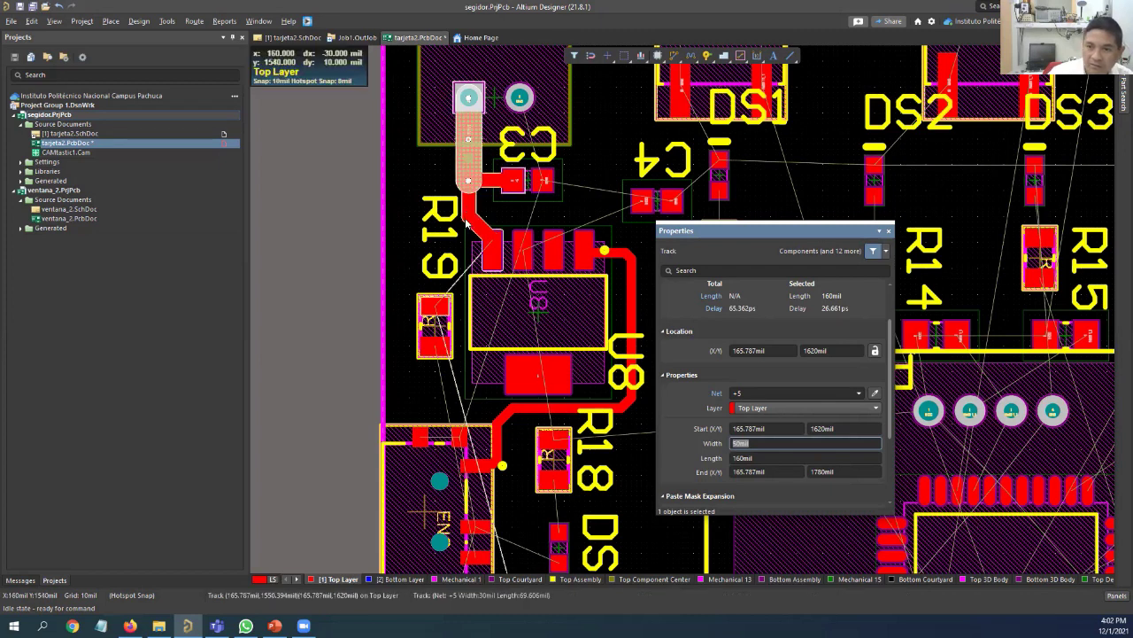
left_click(469, 204, "shift")
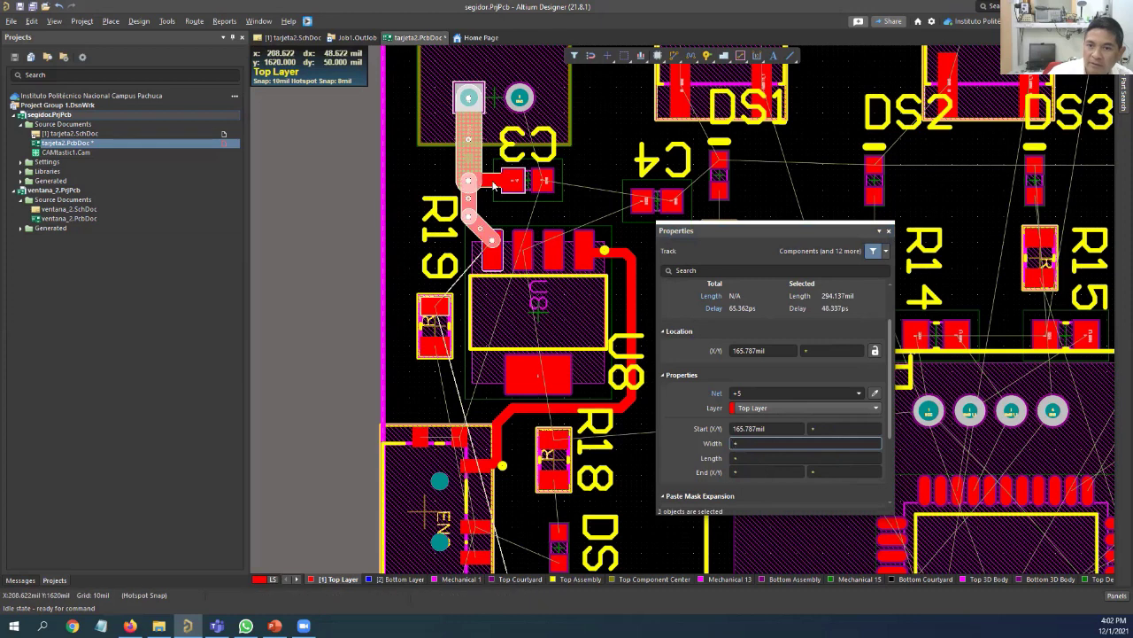
left_click(492, 180, "shift")
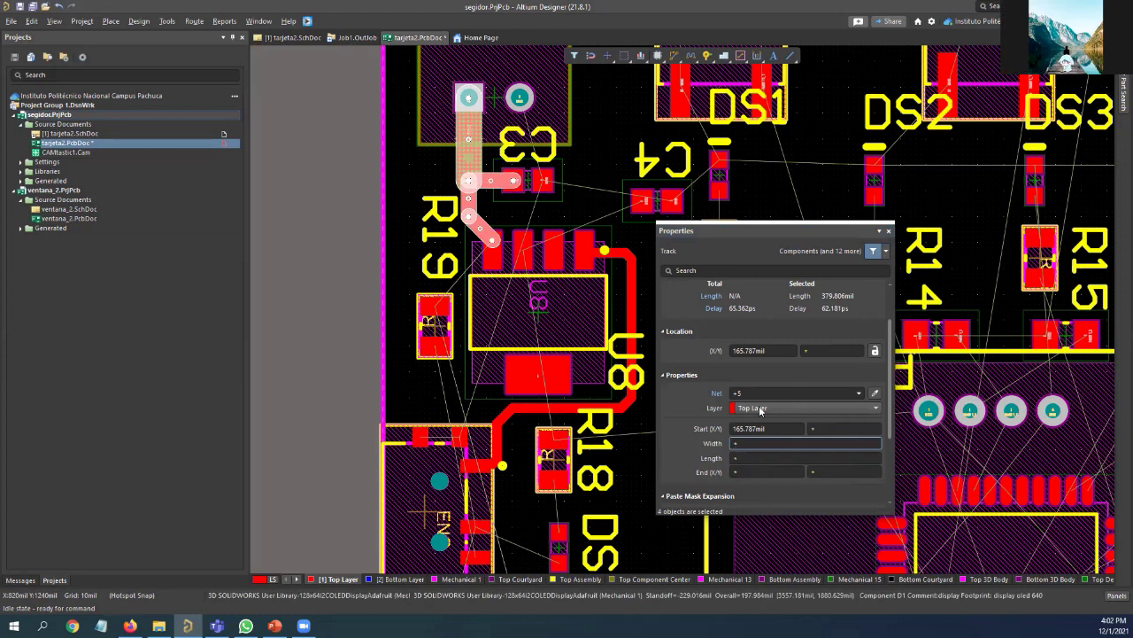
type("50mil")
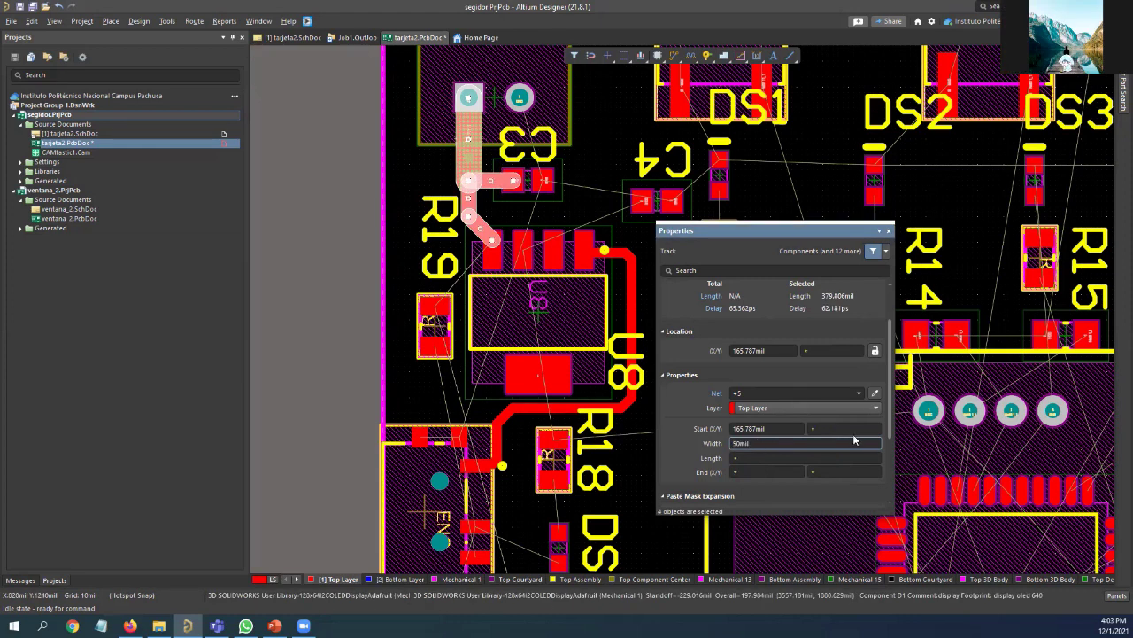
key("Return")
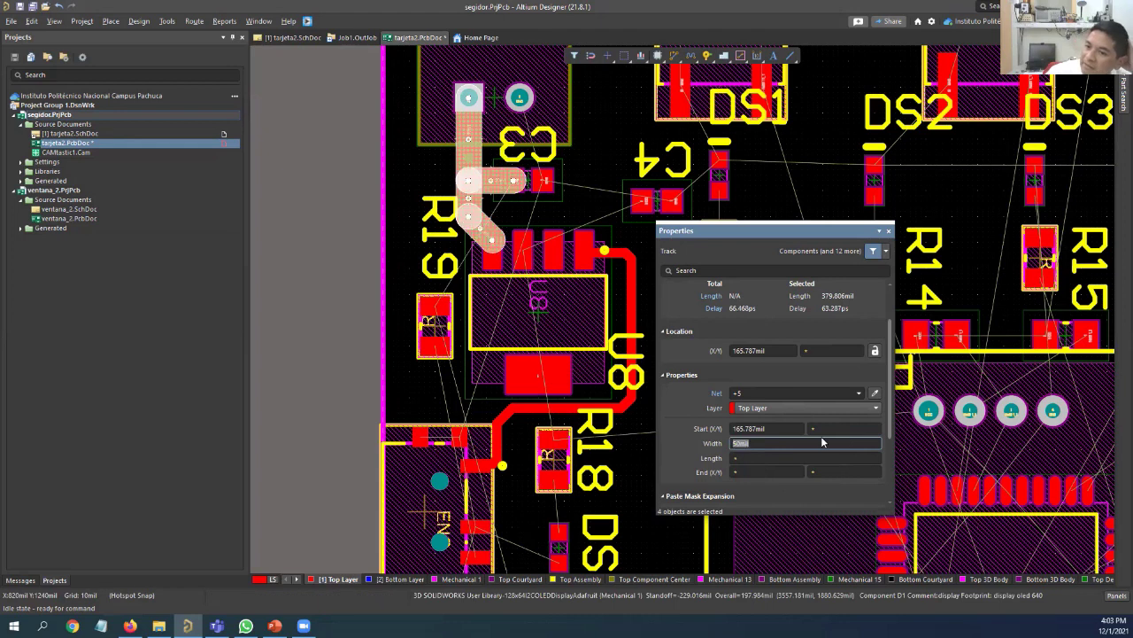
Select every segment of the track running from U8 around to connector ENC and set the width to 50 mil
left_click_drag(738, 227, 890, 212)
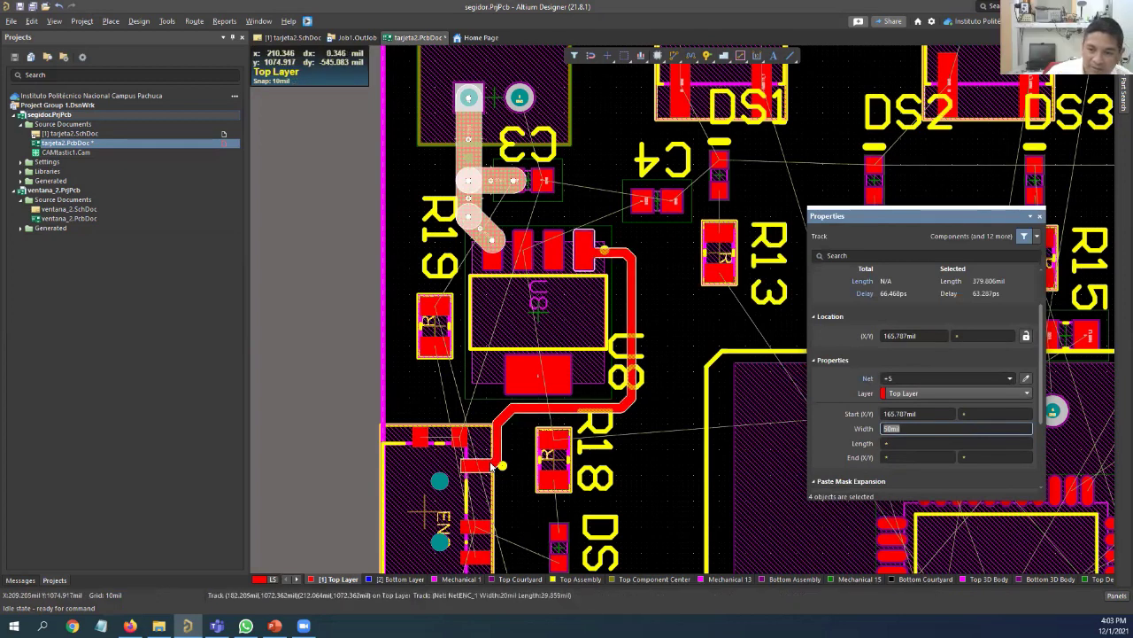
key("Return")
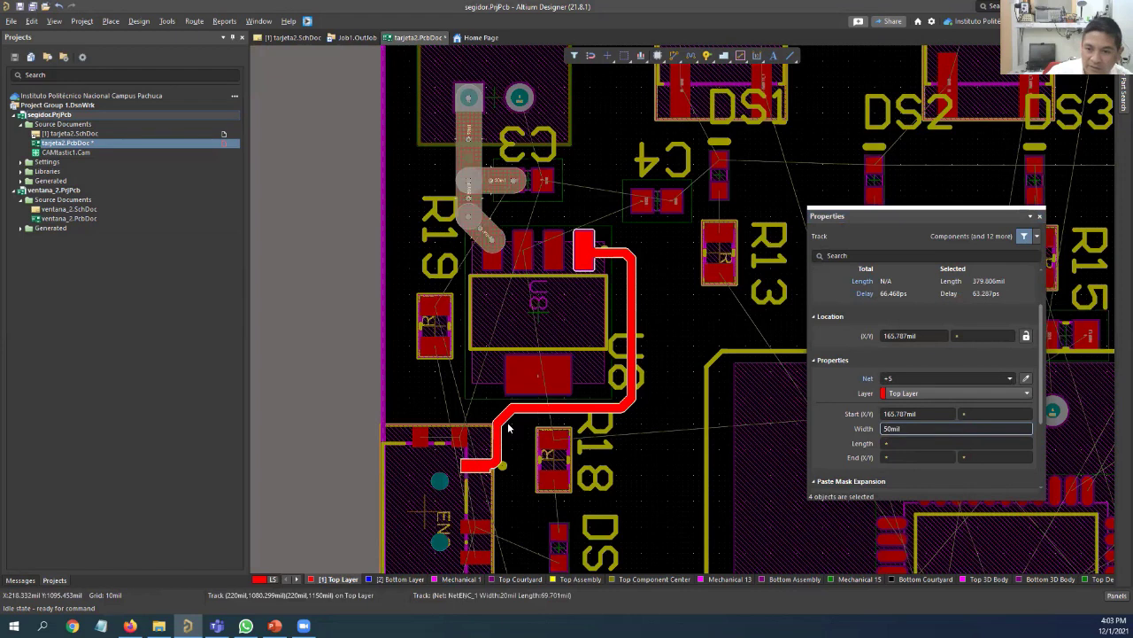
left_click(502, 428, "shift")
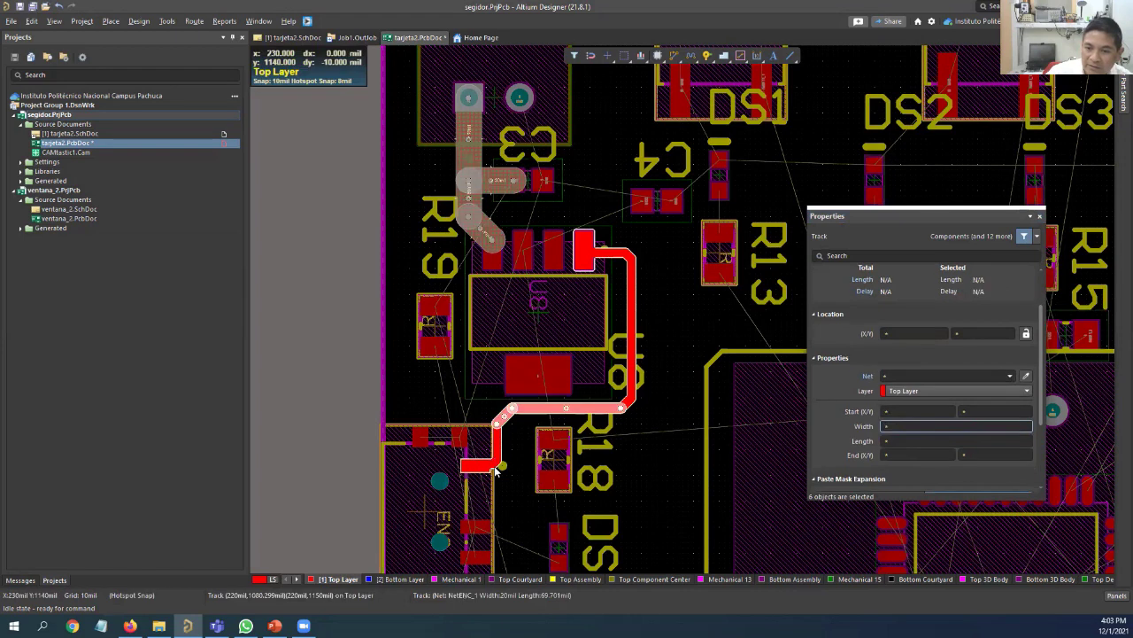
left_click(496, 459, "shift")
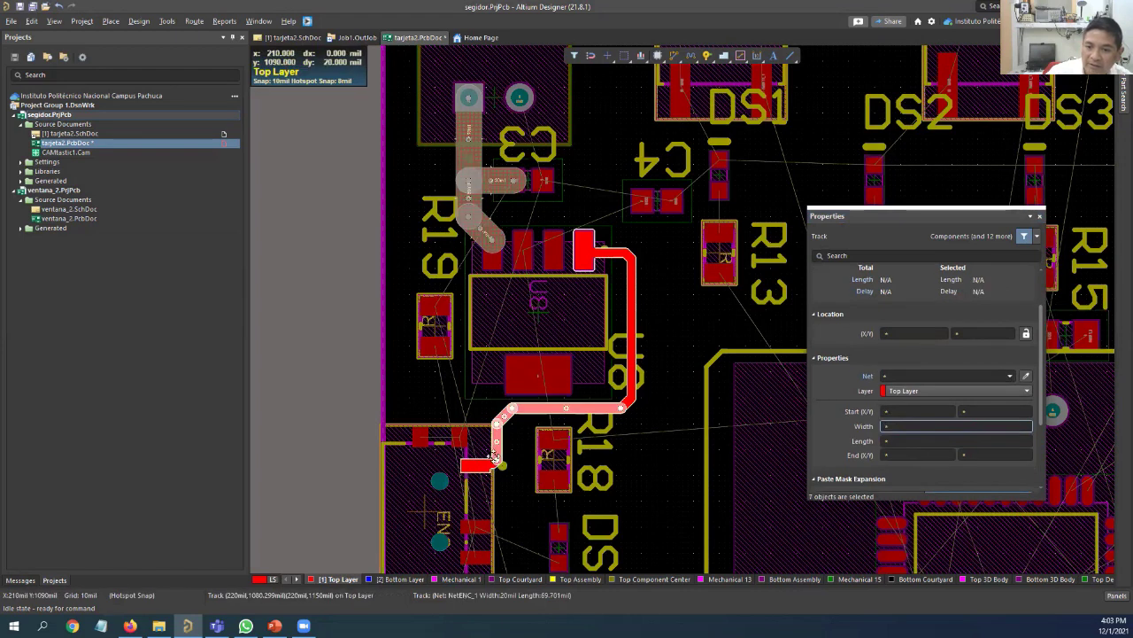
left_click(630, 378, "shift")
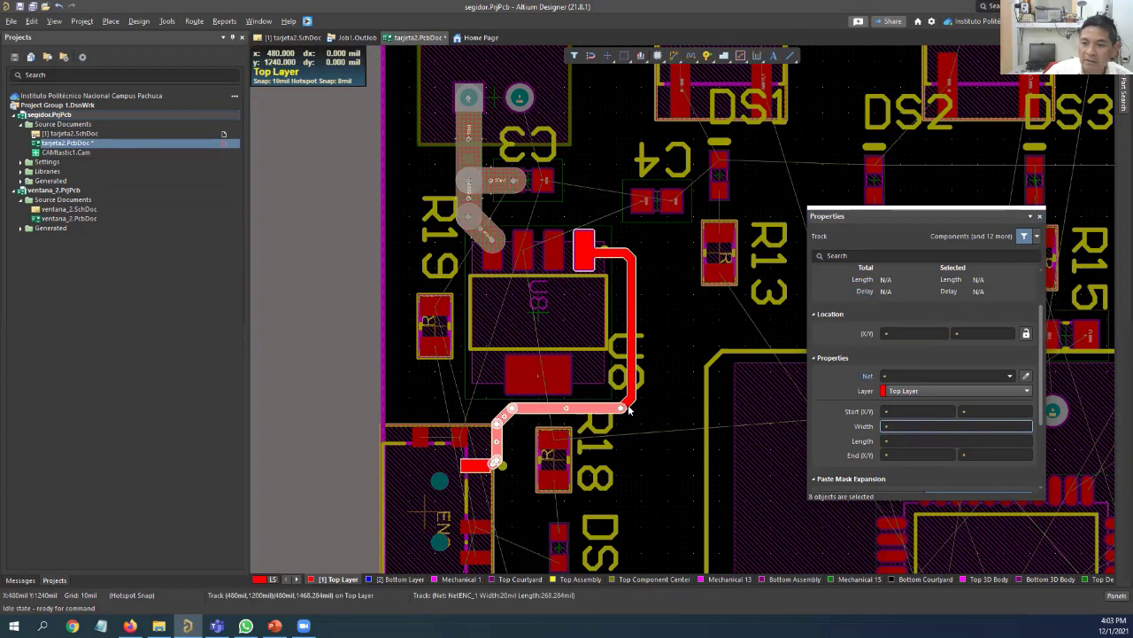
left_click(626, 404, "shift")
left_click(615, 255, "shift")
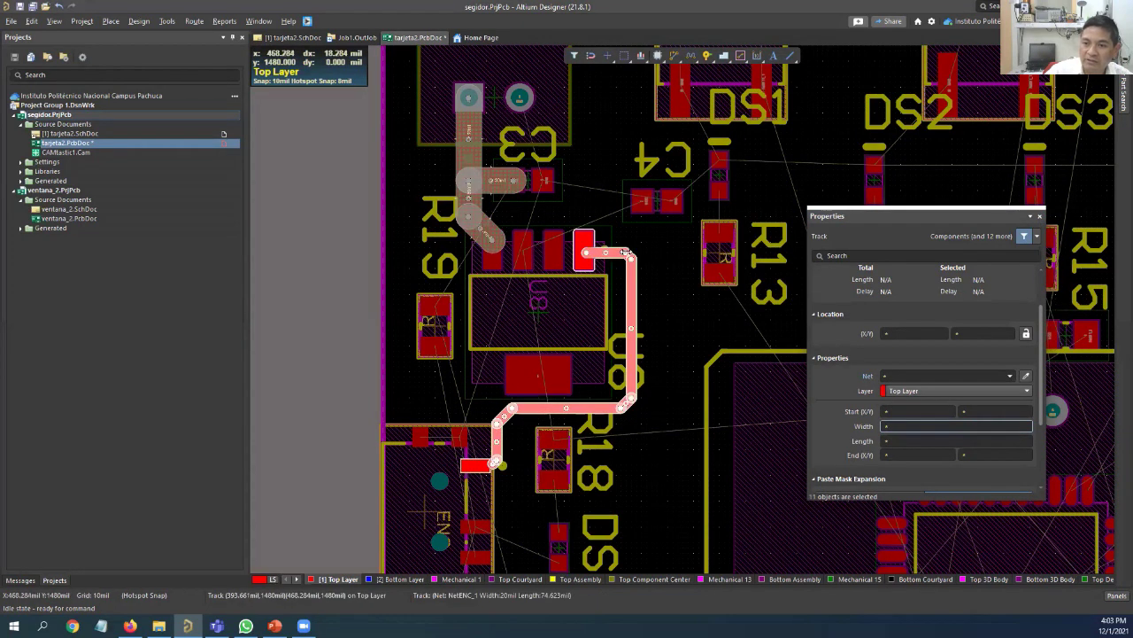
left_click(912, 425)
type("50mil")
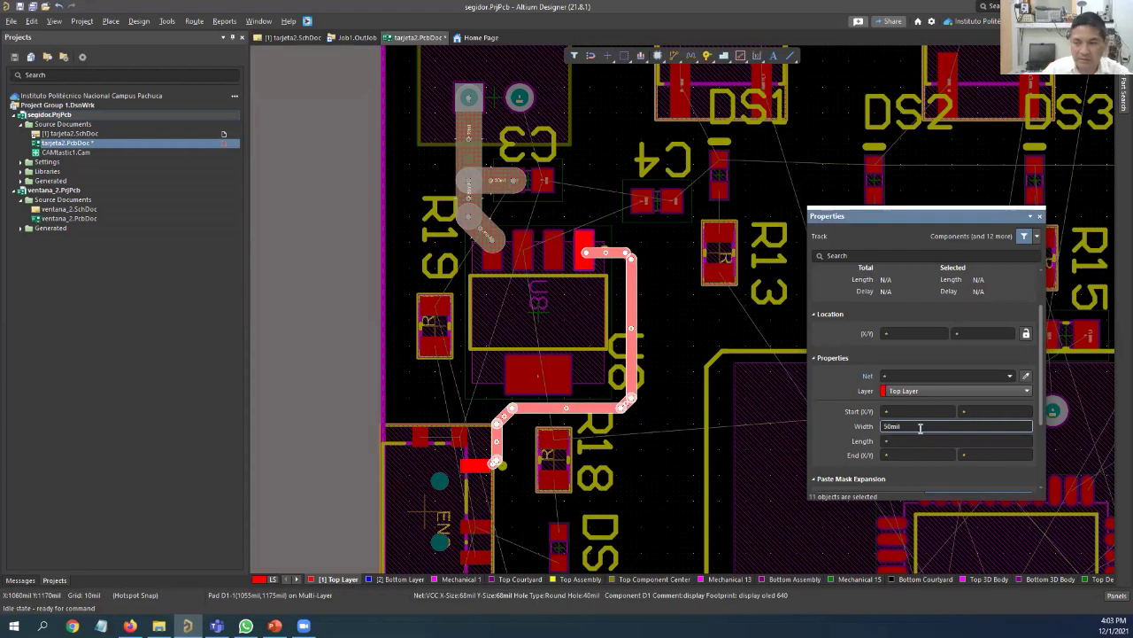
key("Return")
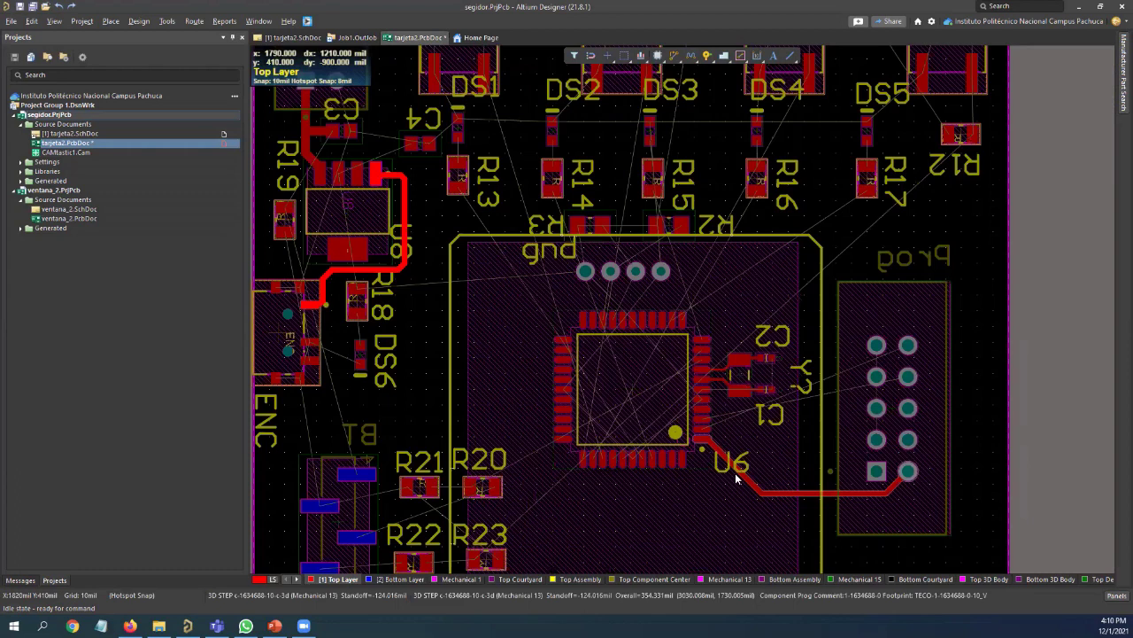
scroll(735, 473, "up", 2, "ctrl")
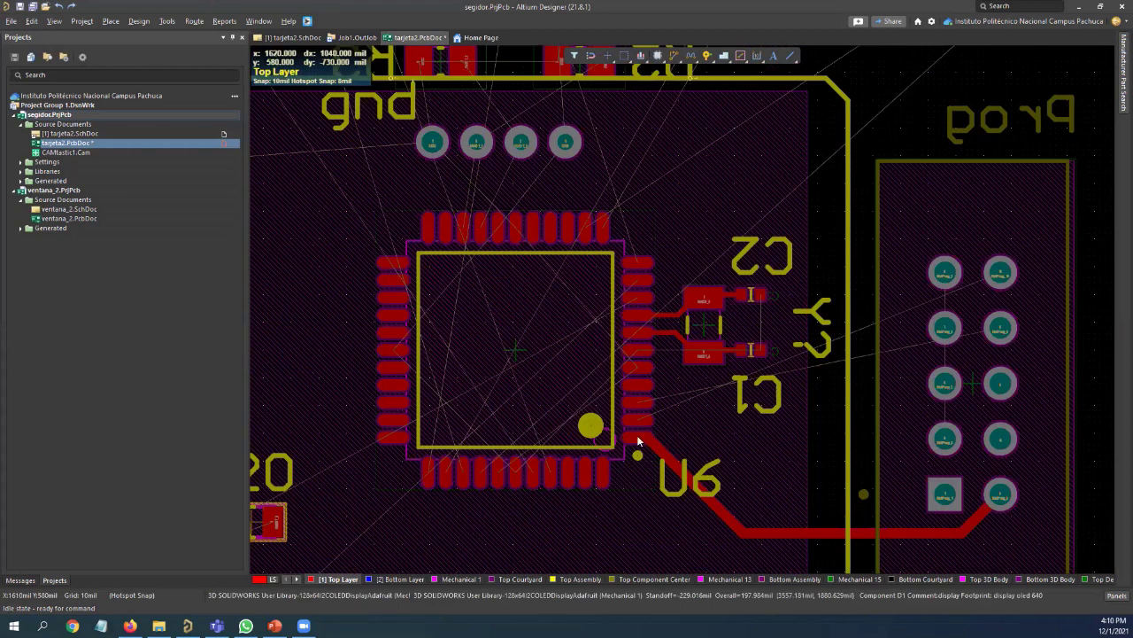
left_click(675, 56)
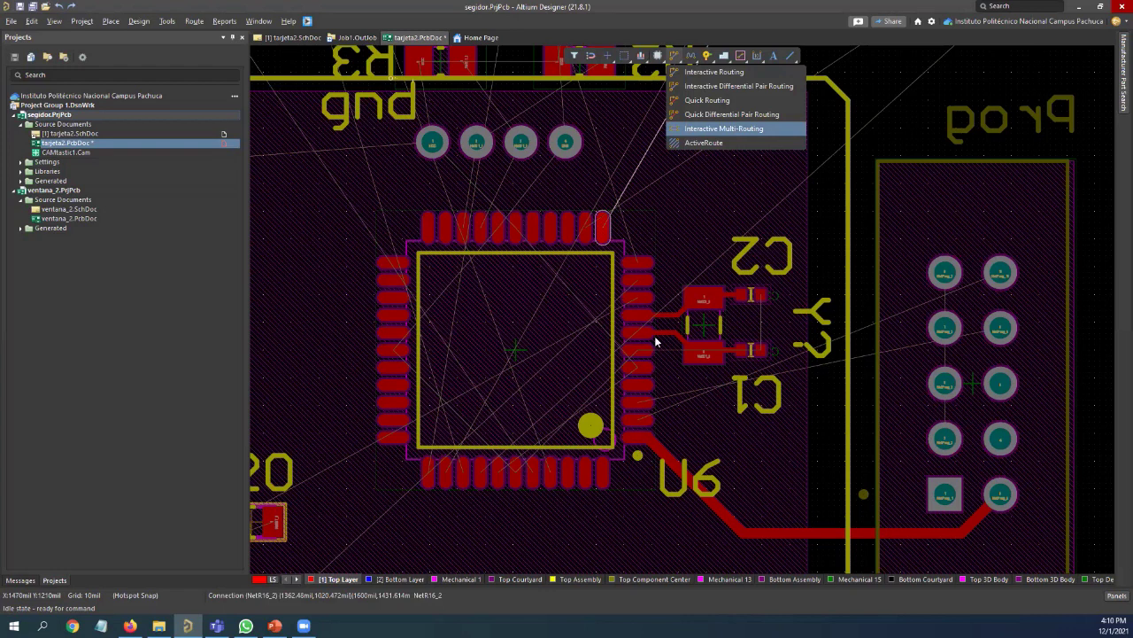
left_click(633, 395)
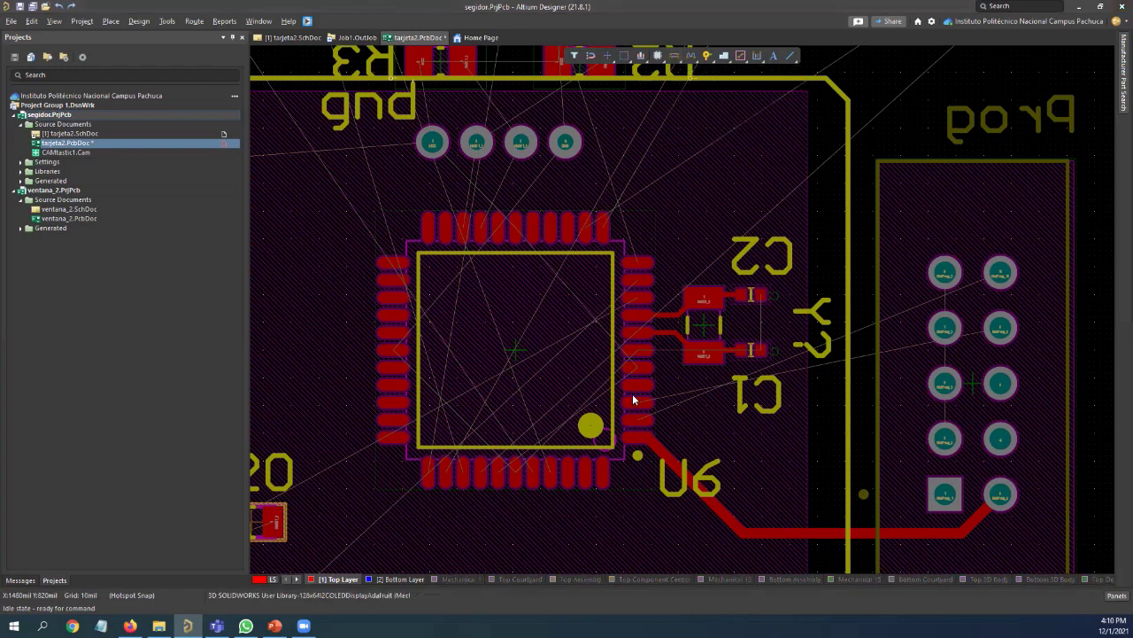
left_click(639, 419, "shift")
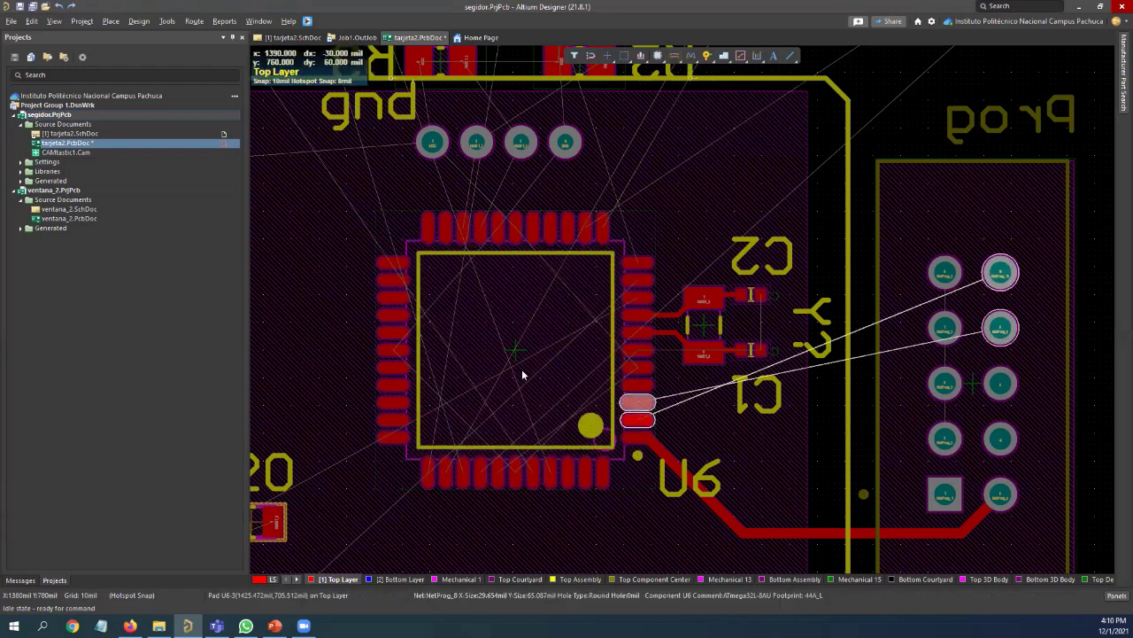
scroll(476, 380, "down", 3, "ctrl")
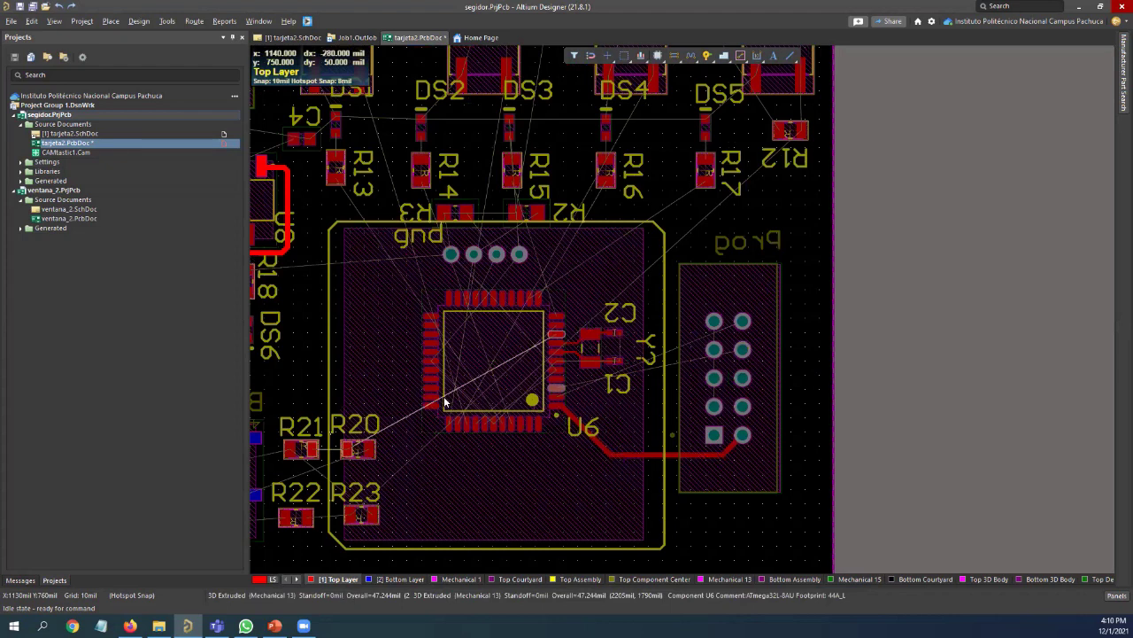
scroll(664, 221, "up", 3, "ctrl")
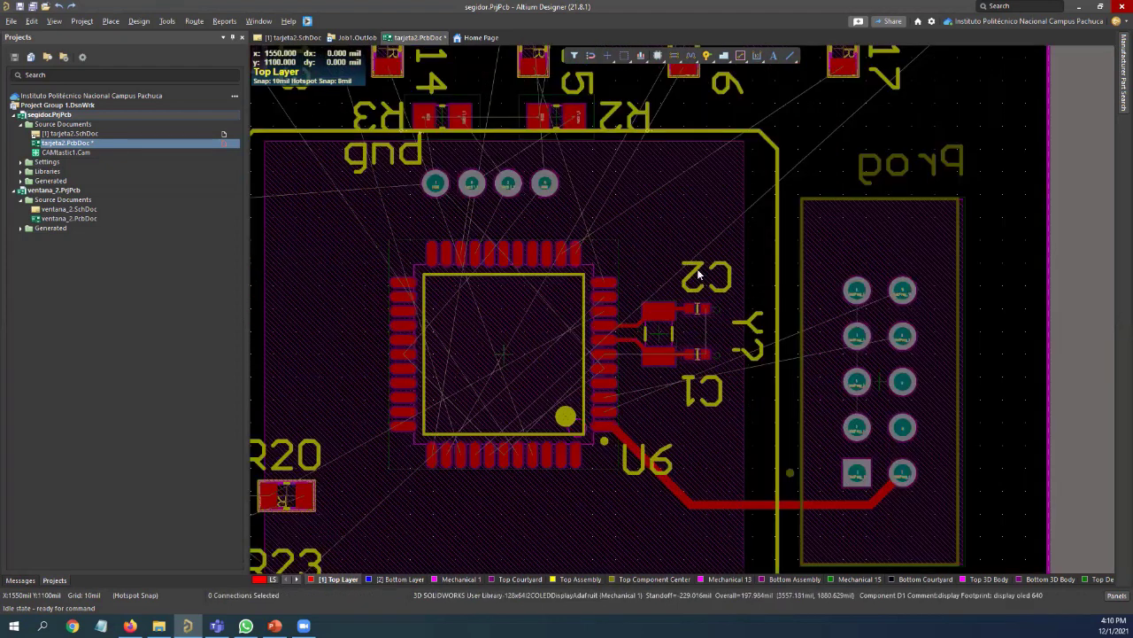
Lock the Prog connector component in place on the board
right_click(688, 191)
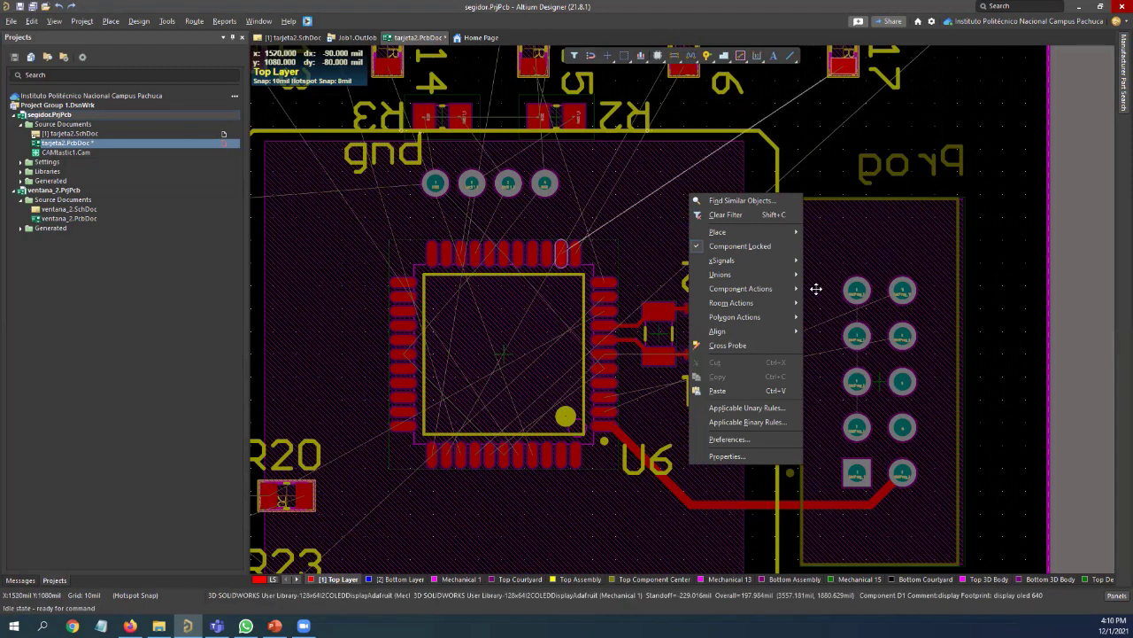
left_click(647, 302)
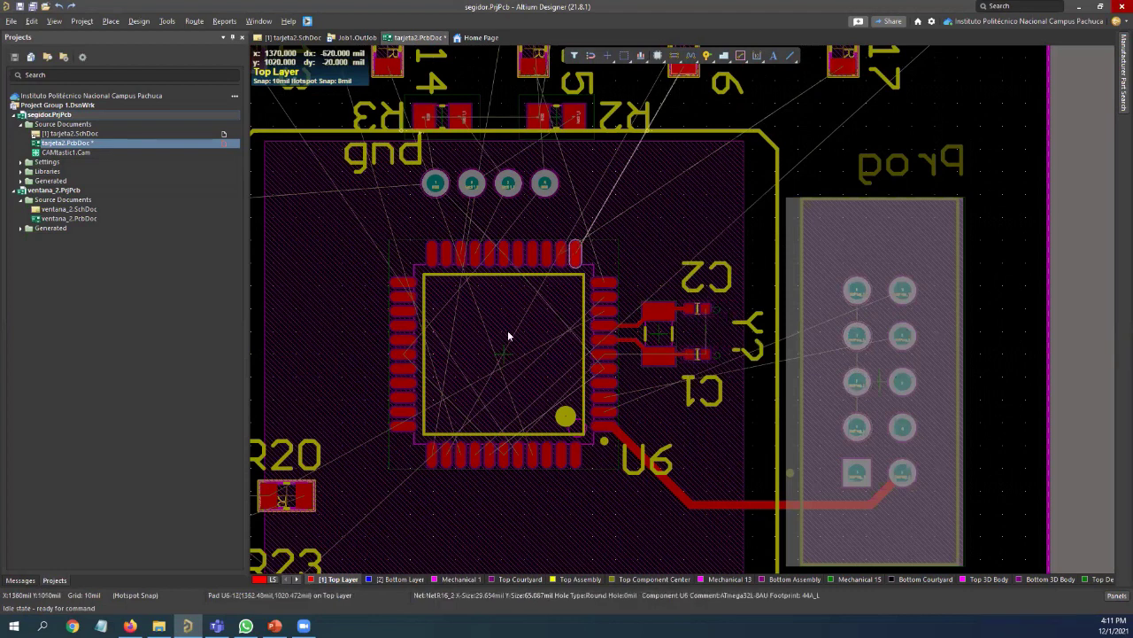
right_click(834, 253)
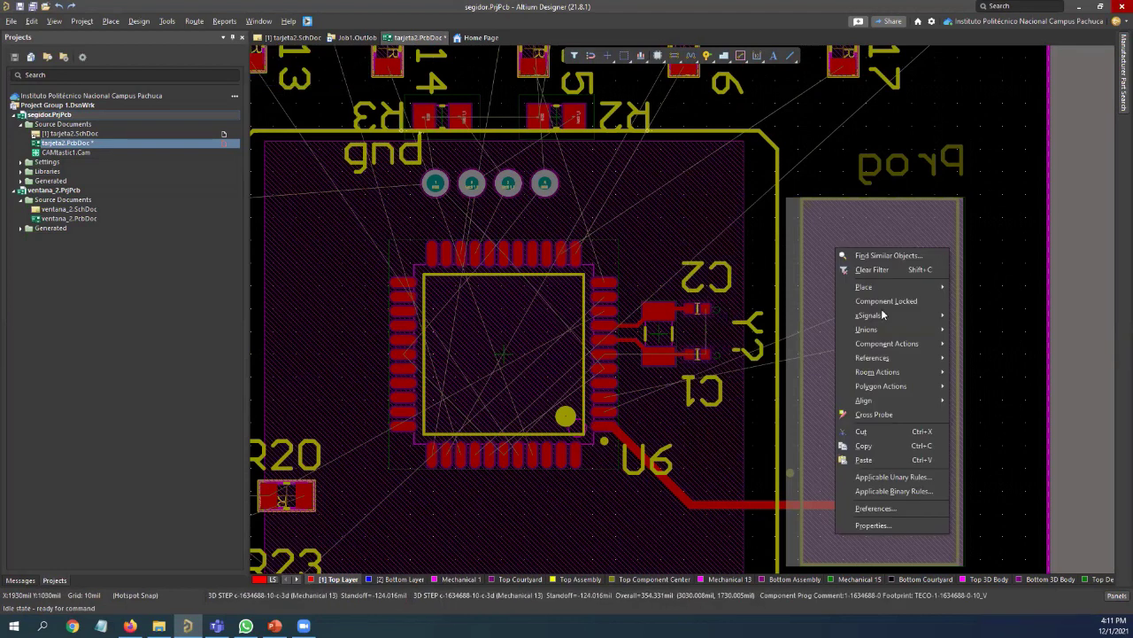
left_click(881, 303)
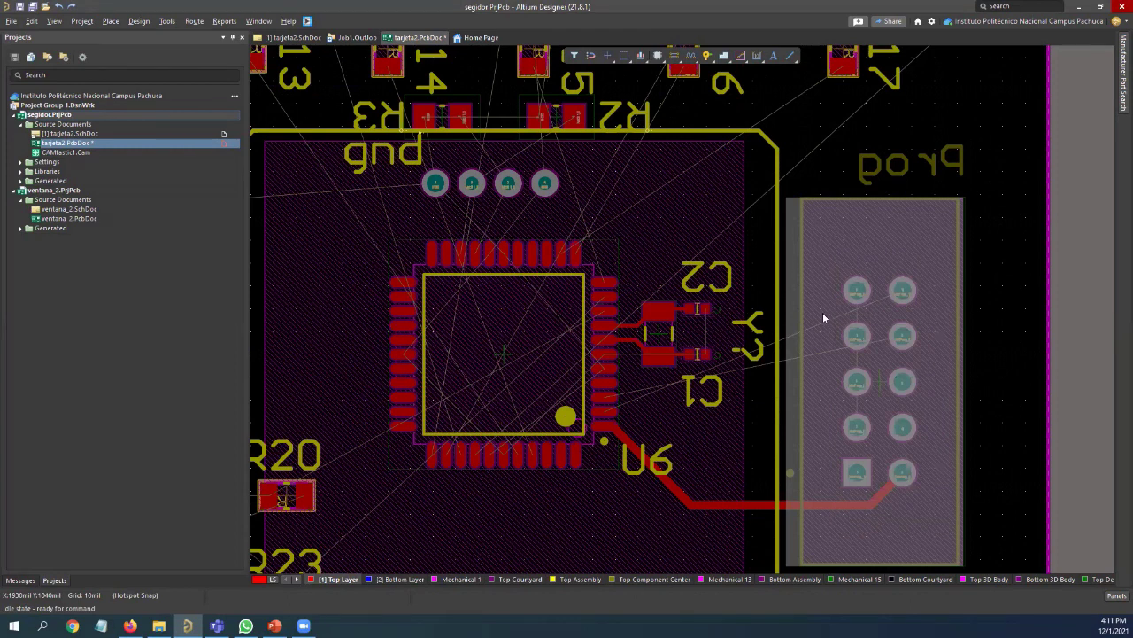
left_click(828, 180)
Try to multi-route the two adjacent U6 pads toward the Prog connector on the Top Layer, and undo the resulting tracks
scroll(622, 476, "up", 1, "ctrl")
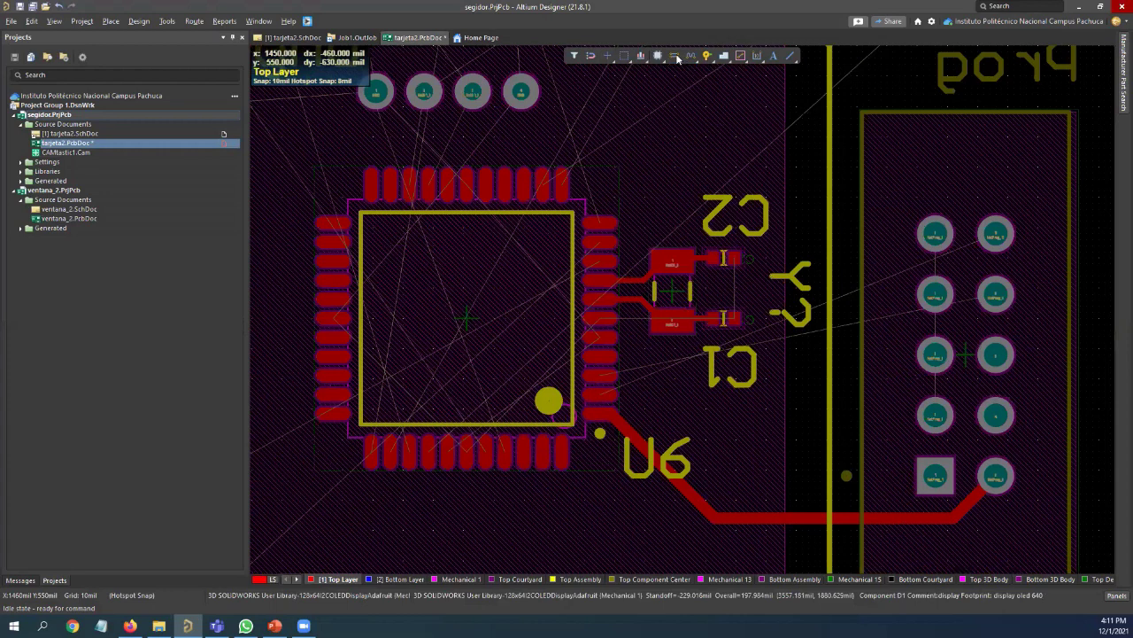
scroll(611, 397, "down", 1, "ctrl")
left_click(611, 397)
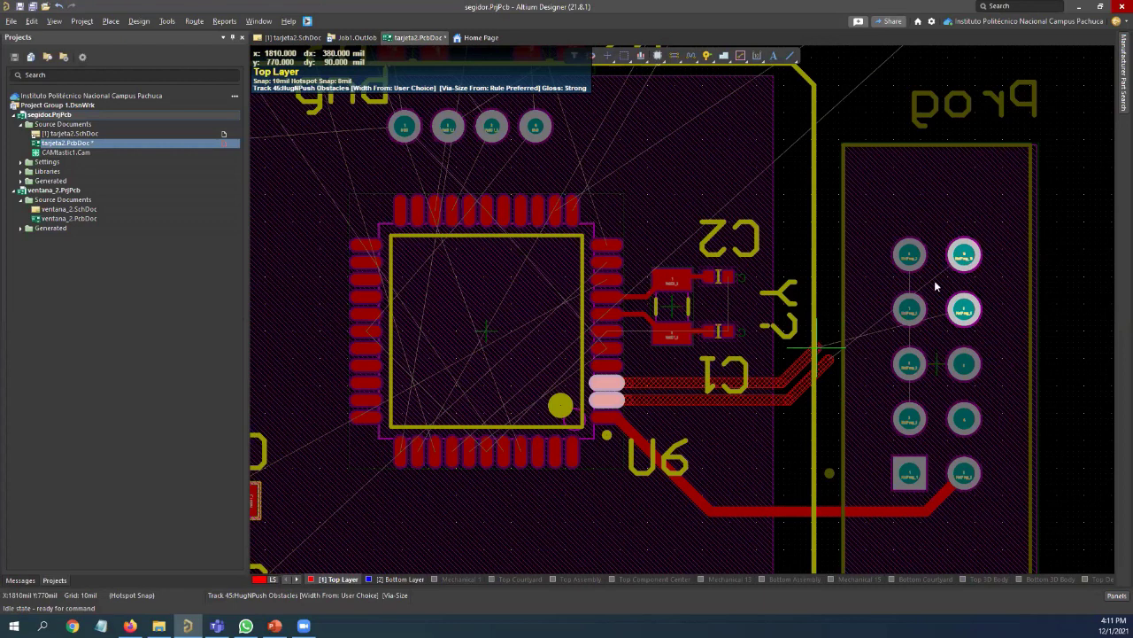
left_click(801, 352)
right_click(853, 344)
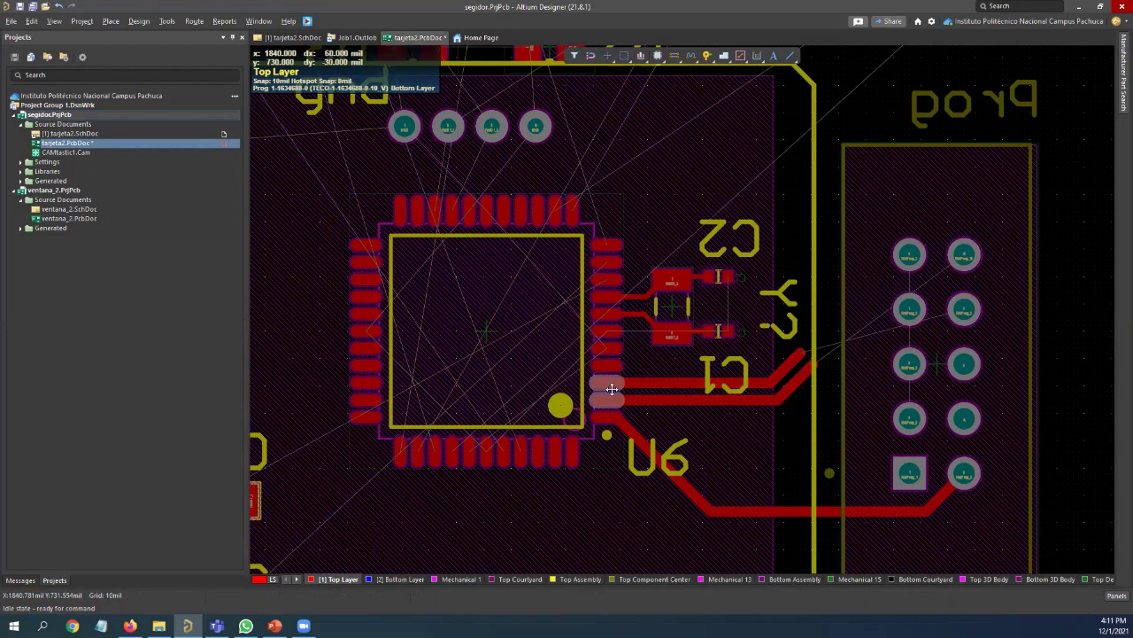
key("ctrl+z")
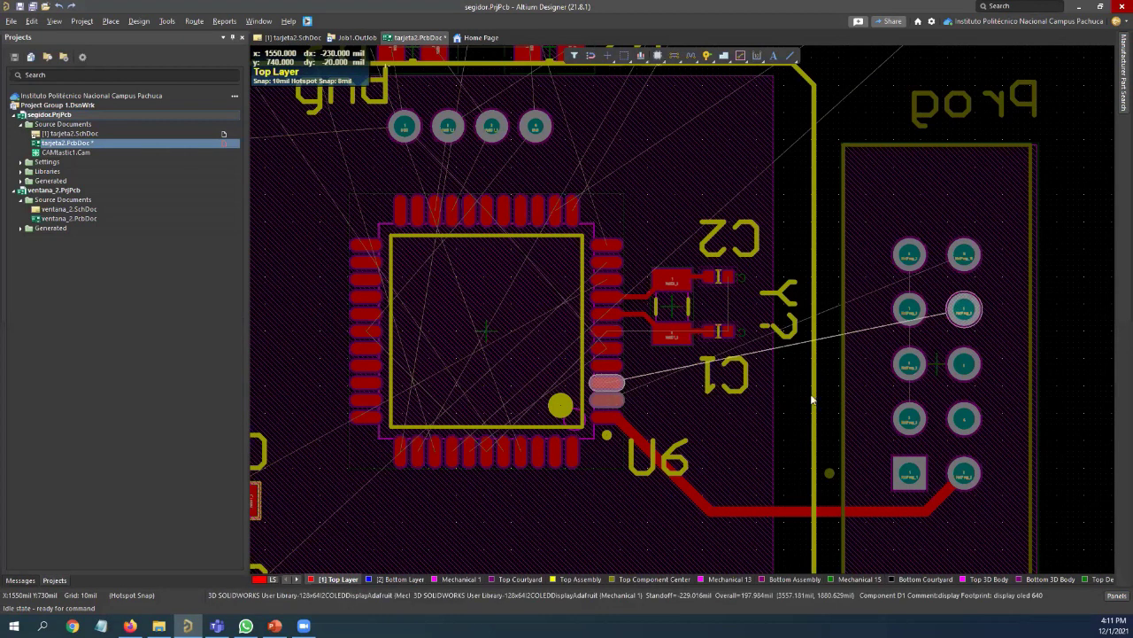
Route a 20 mil Top Layer track from U6's NetProg_10 pad to its matching Prog connector pin using Interactive Routing
right_click(677, 61)
left_click(686, 72)
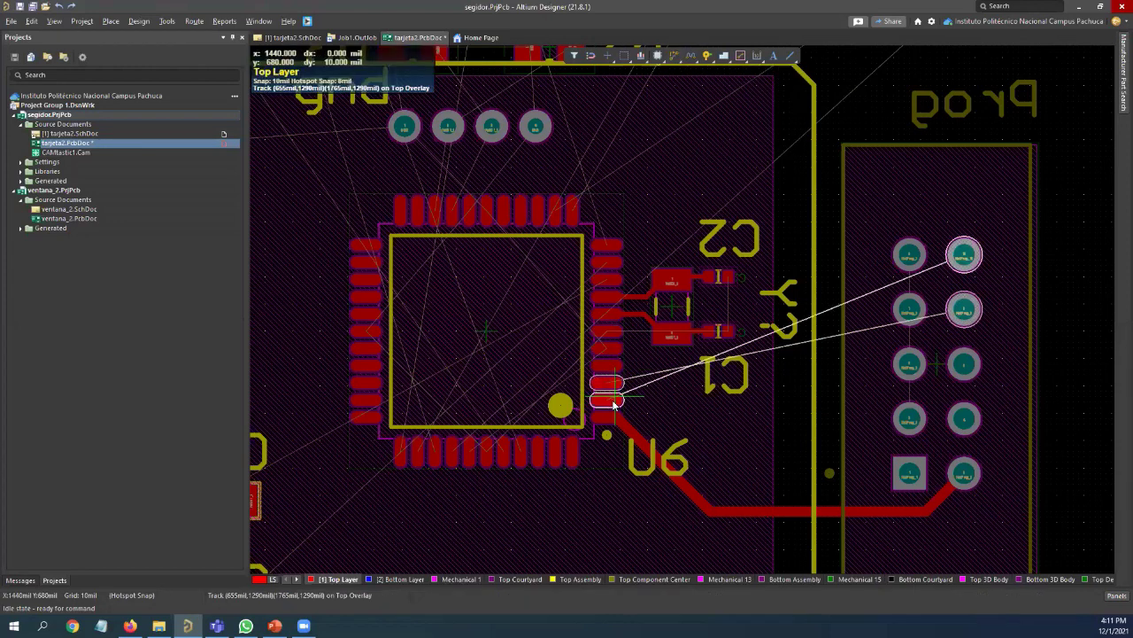
left_click(613, 402)
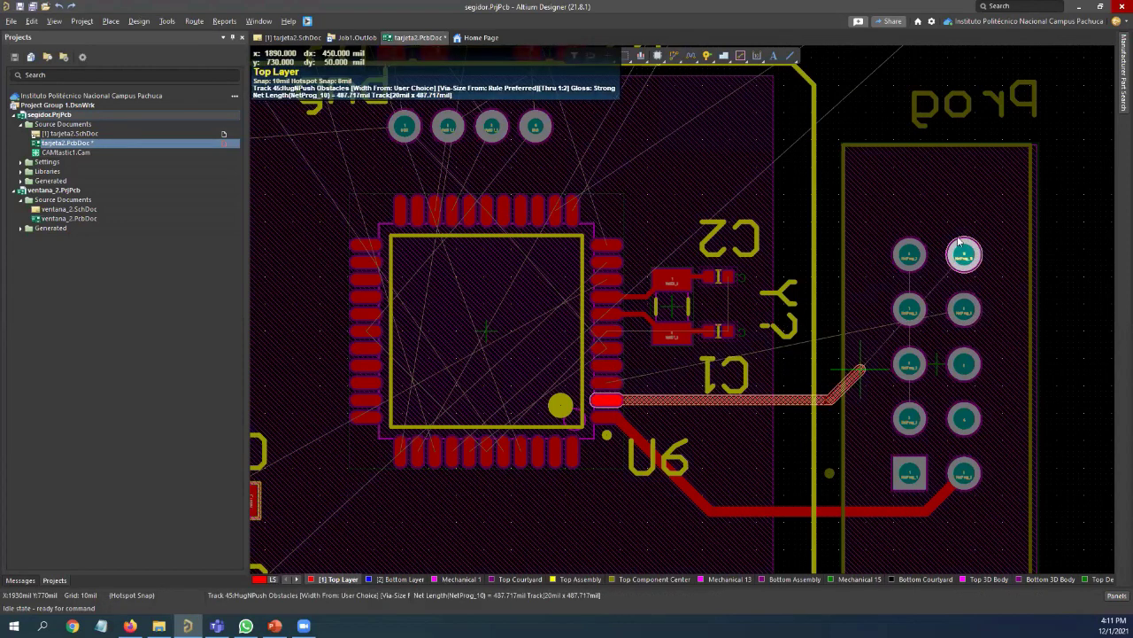
left_click(875, 221)
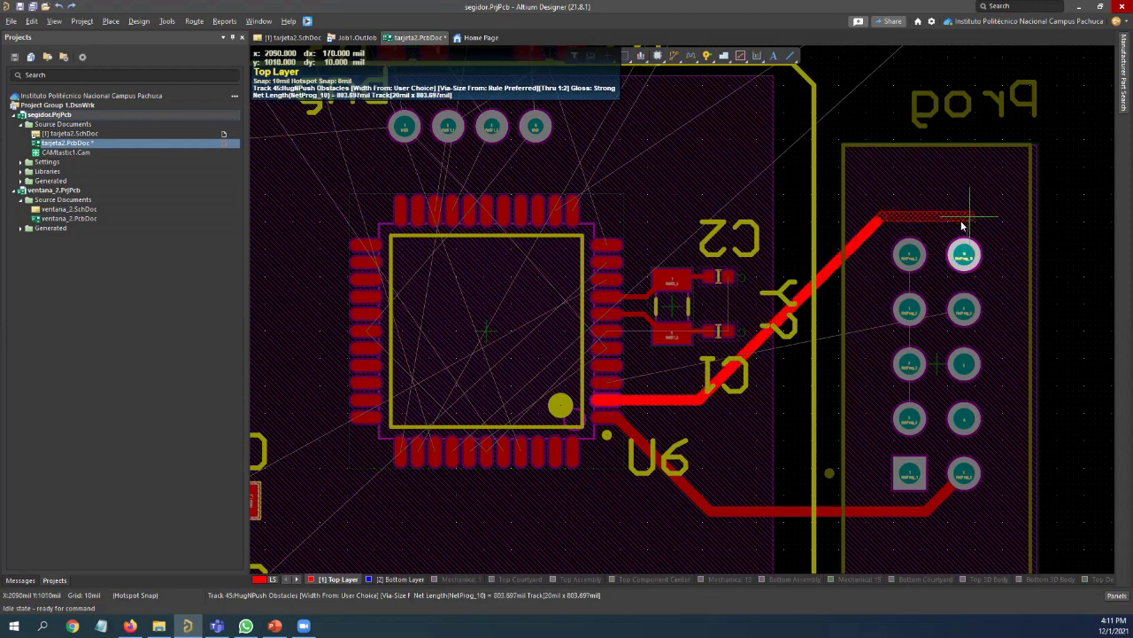
left_click(965, 257)
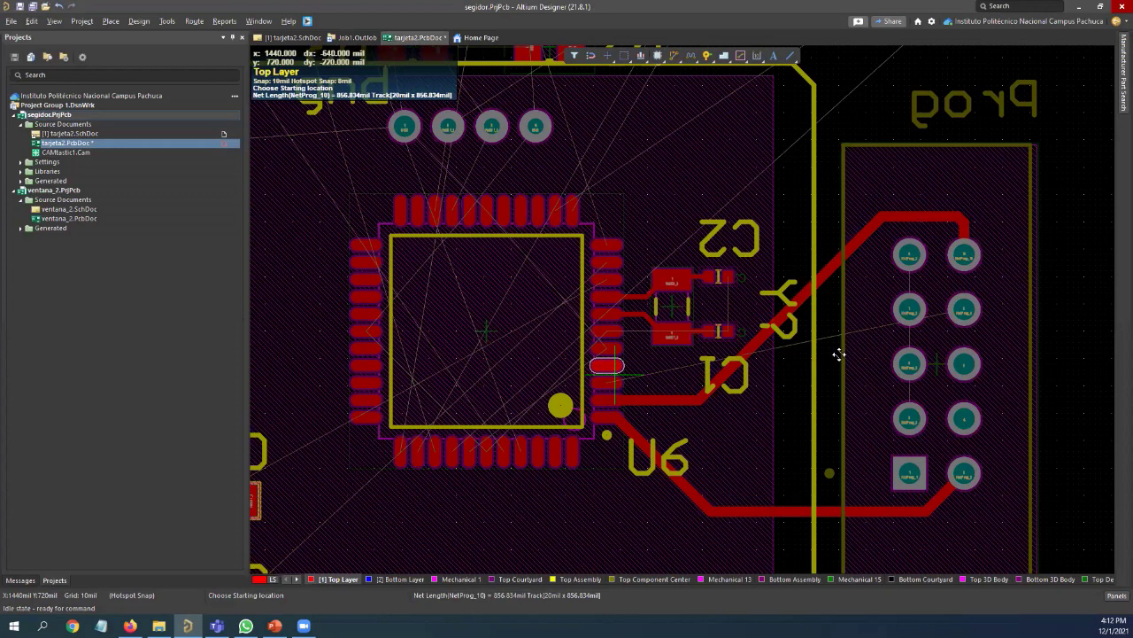
Reshape the NetProg_10 track to pass between the Prog pins, and shift the NetProg_2 track's diagonal segment closer to the Prog connector
left_click_drag(779, 346, 863, 319)
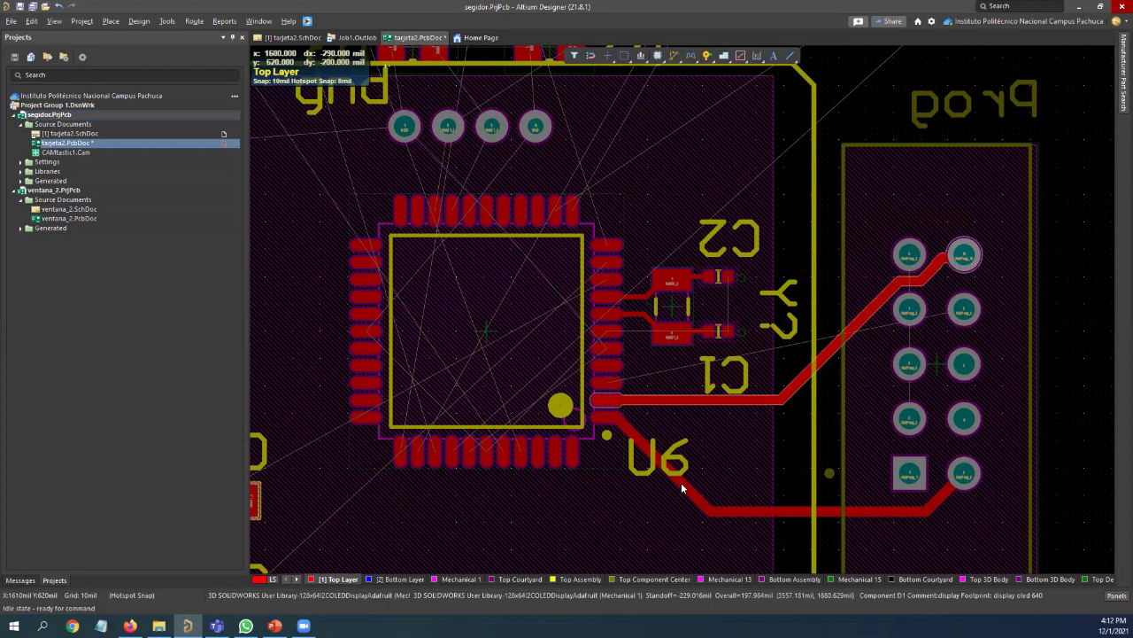
left_click_drag(664, 455, 702, 462)
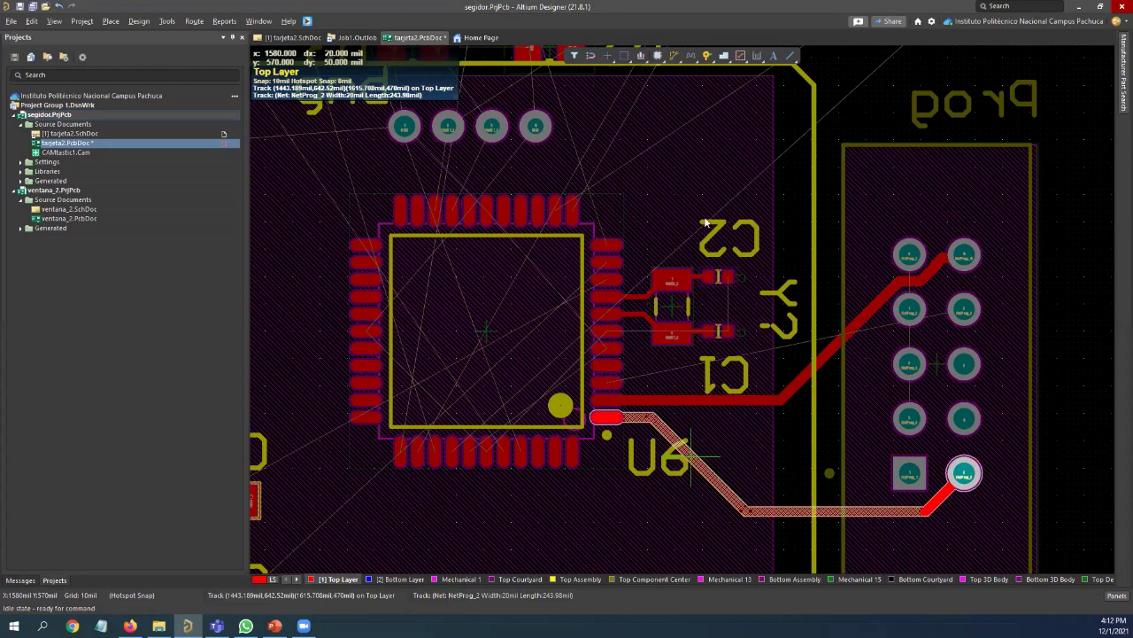
scroll(698, 239, "down", 3, "ctrl")
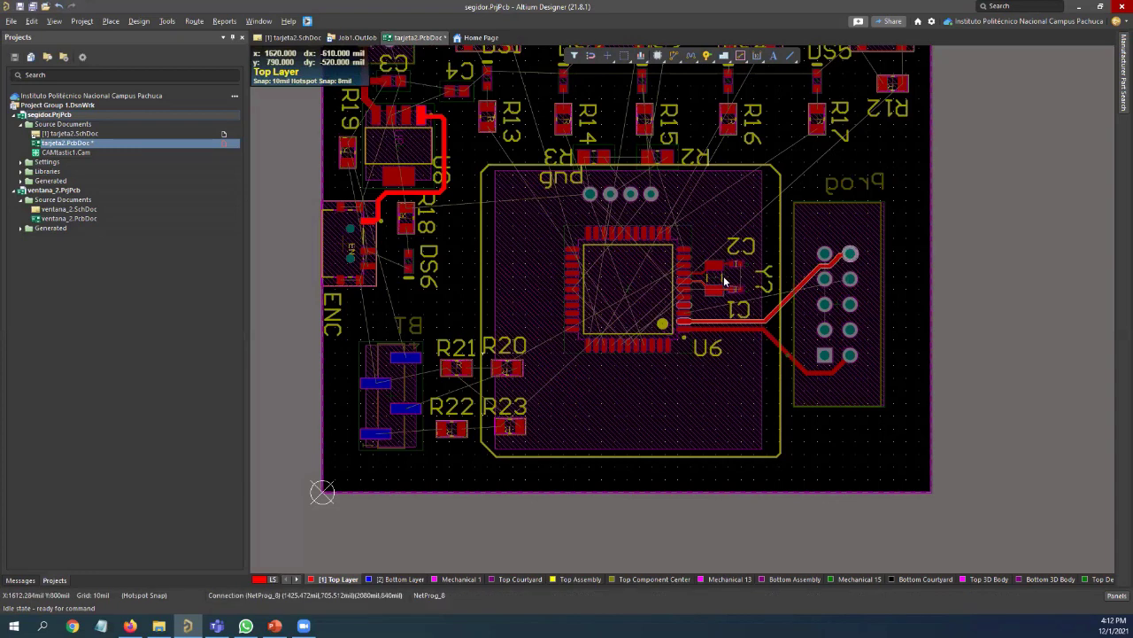
scroll(720, 272, "up", 3, "ctrl")
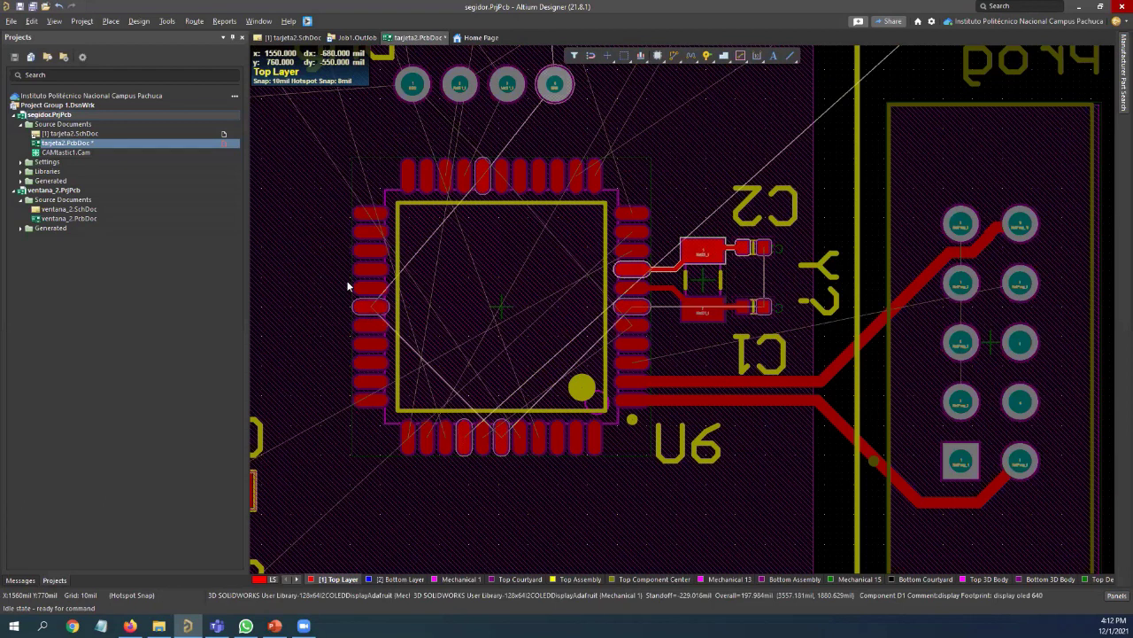
Examine the remaining unrouted connections between the switches, LEDs, resistors and U6
right_click_drag(484, 372, 470, 490)
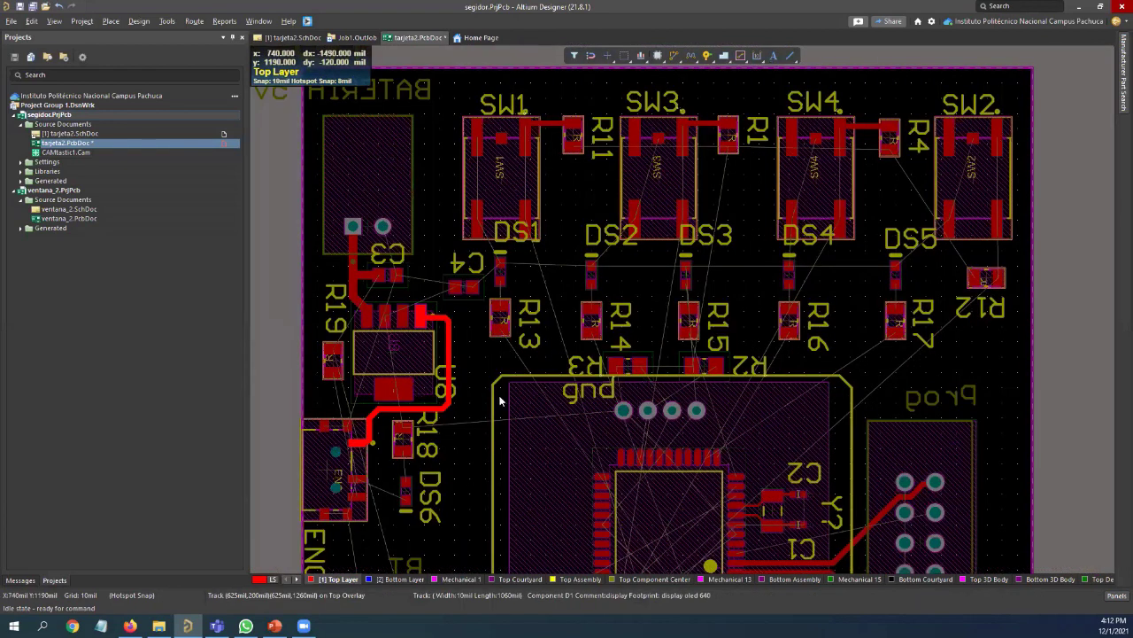
scroll(494, 251, "down", 2, "ctrl")
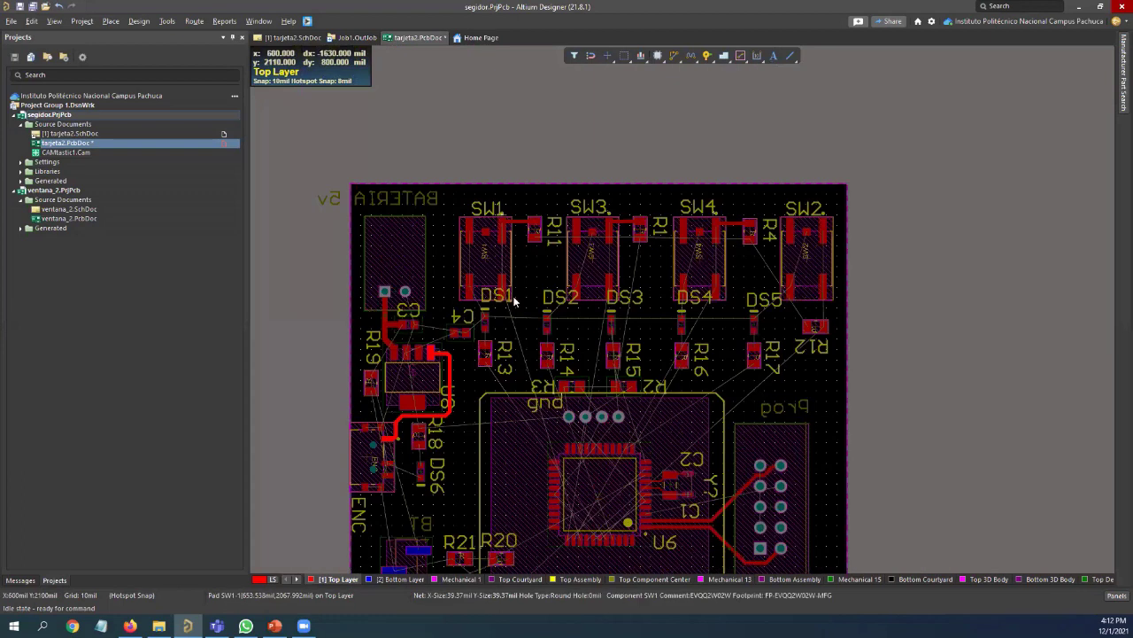
scroll(493, 282, "up", 1, "ctrl")
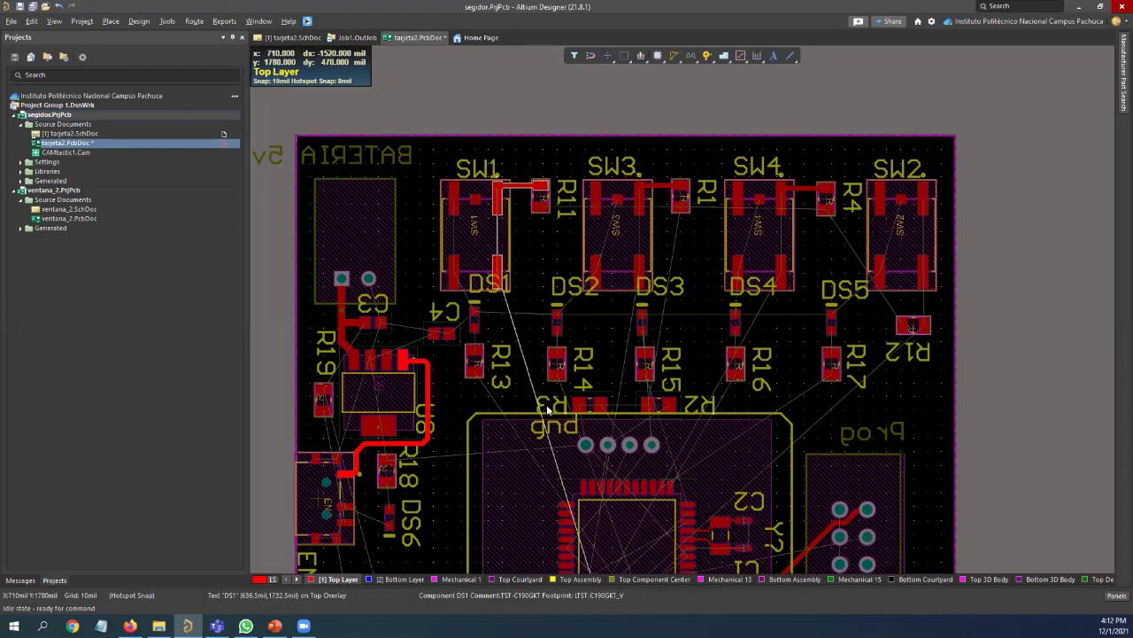
left_click(643, 269)
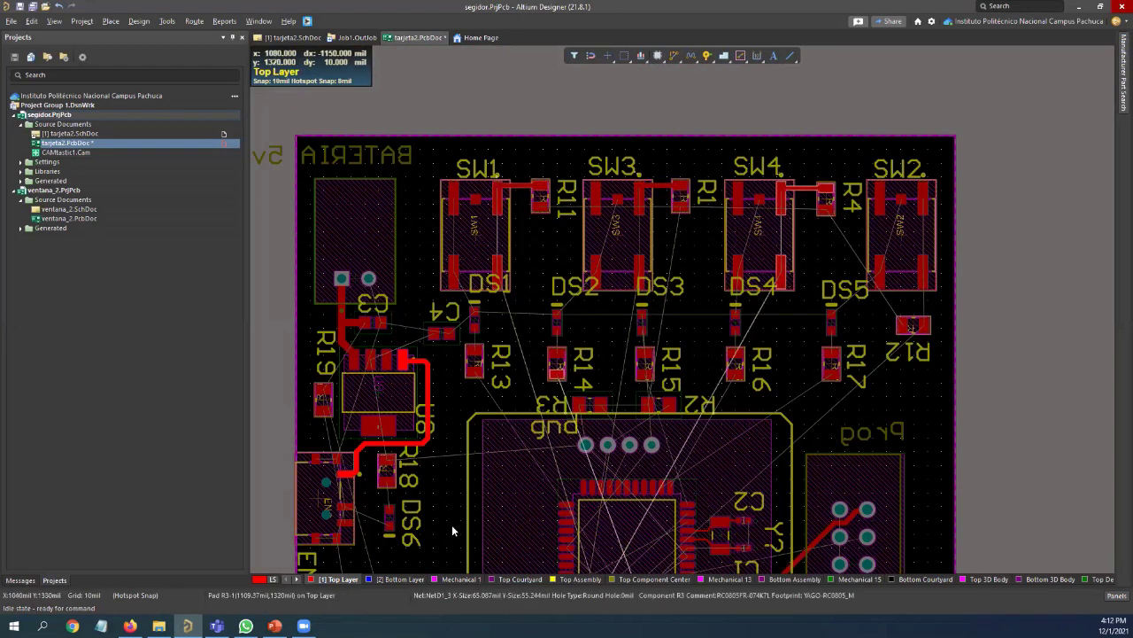
scroll(630, 460, "down", 2, "ctrl")
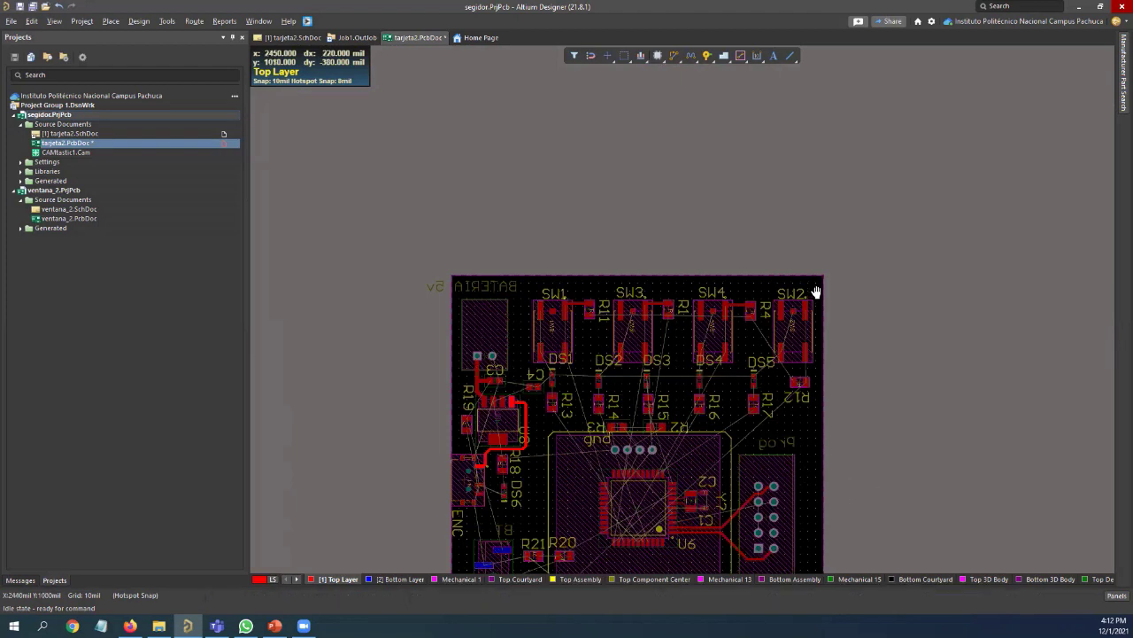
scroll(643, 322, "up", 2, "ctrl")
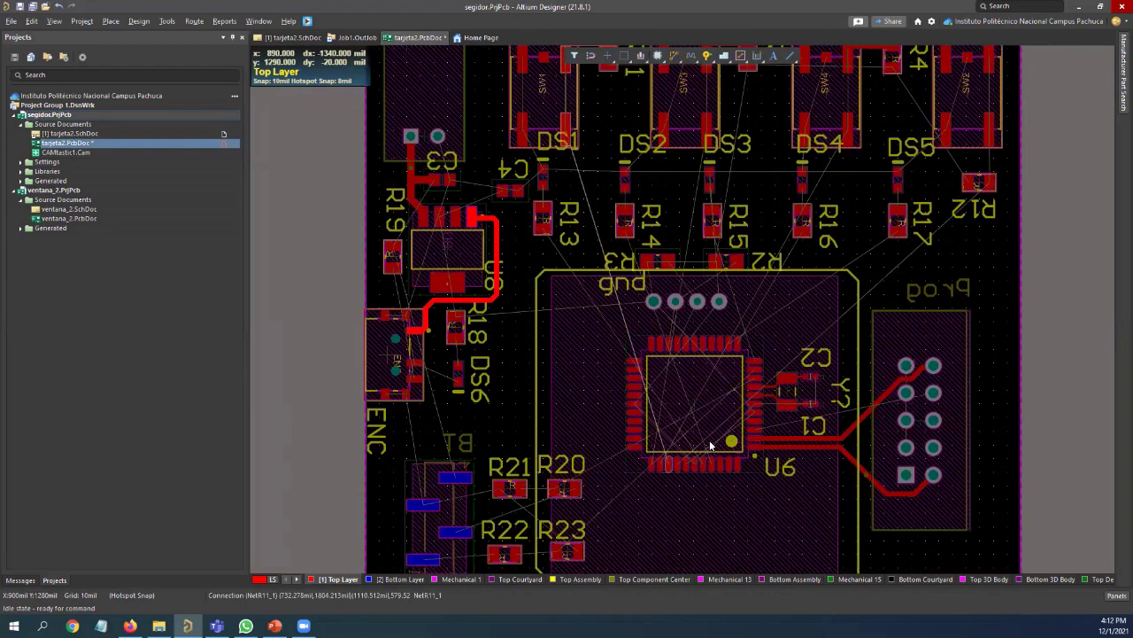
Place a Top Layer polygon pour around the whole board, following its outline from corner to corner
scroll(593, 445, "down", 1, "ctrl")
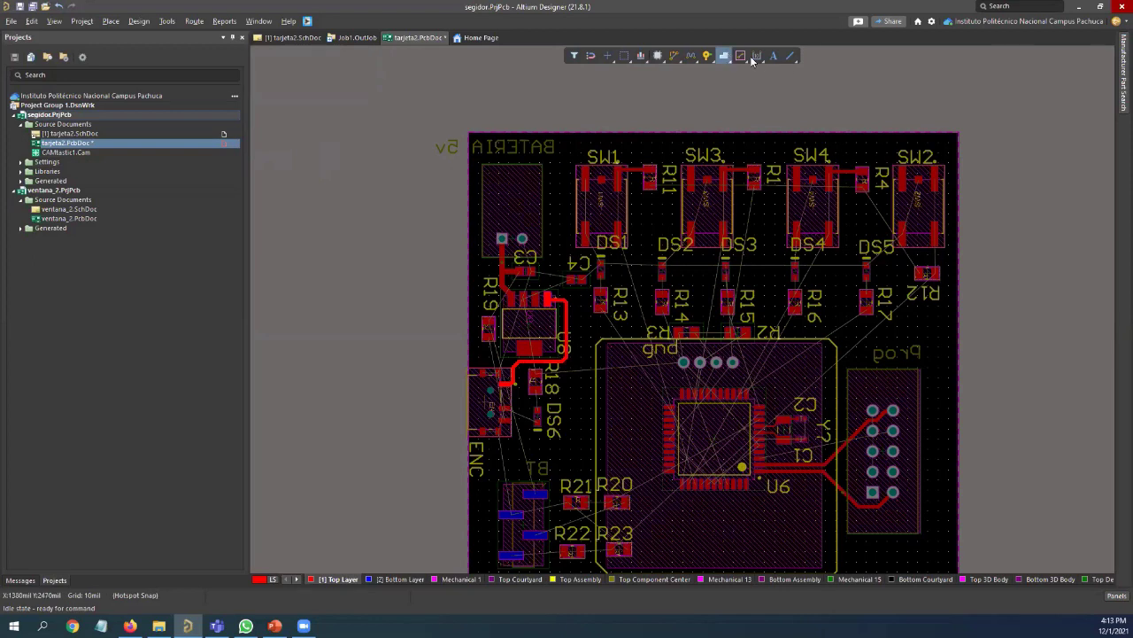
left_click(468, 134)
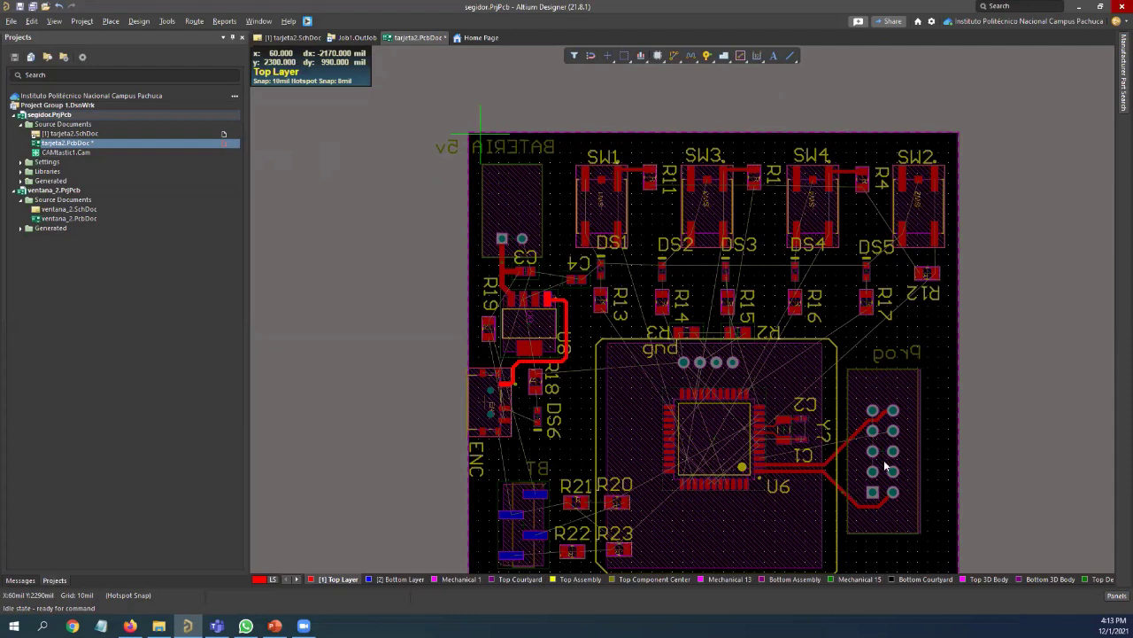
left_click(956, 135)
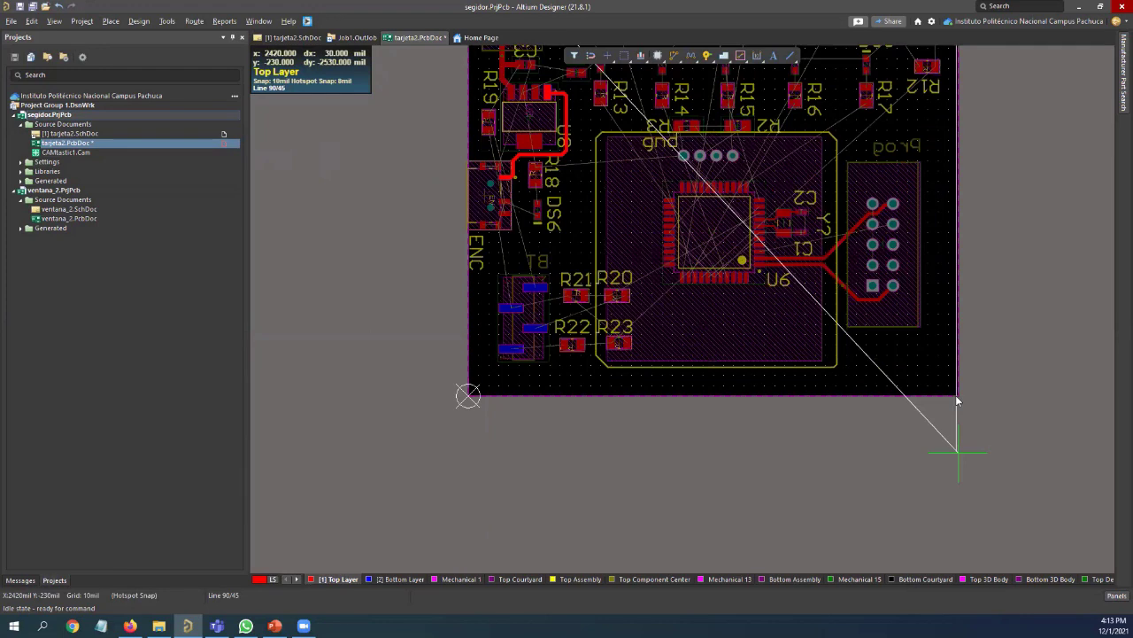
left_click(956, 395)
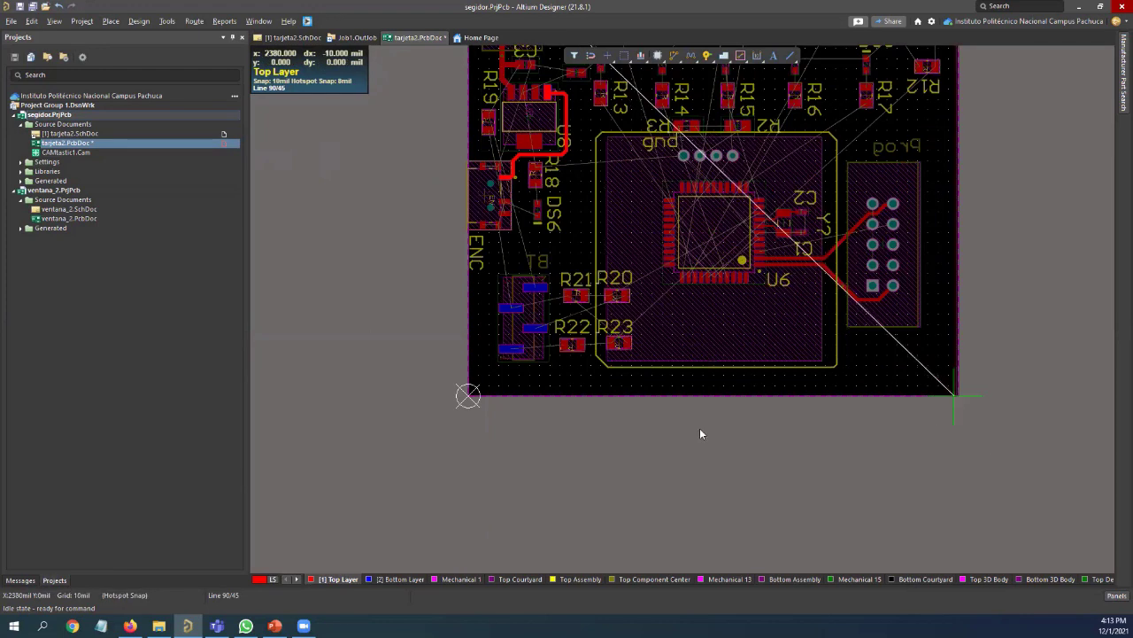
left_click(467, 395)
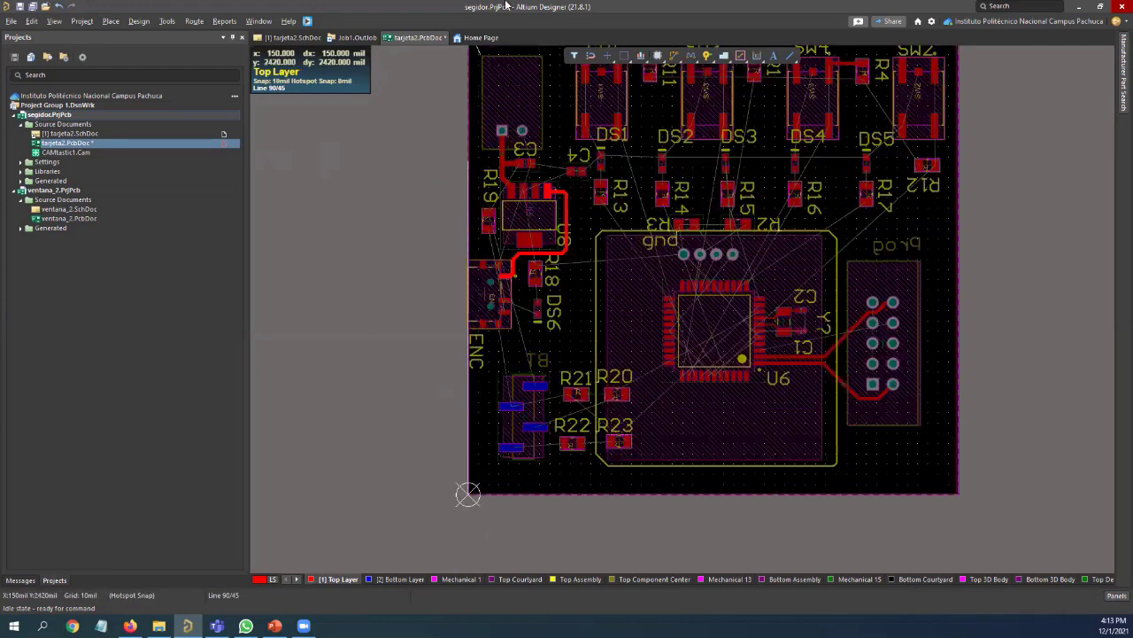
scroll(469, 205, "up", 2, "ctrl")
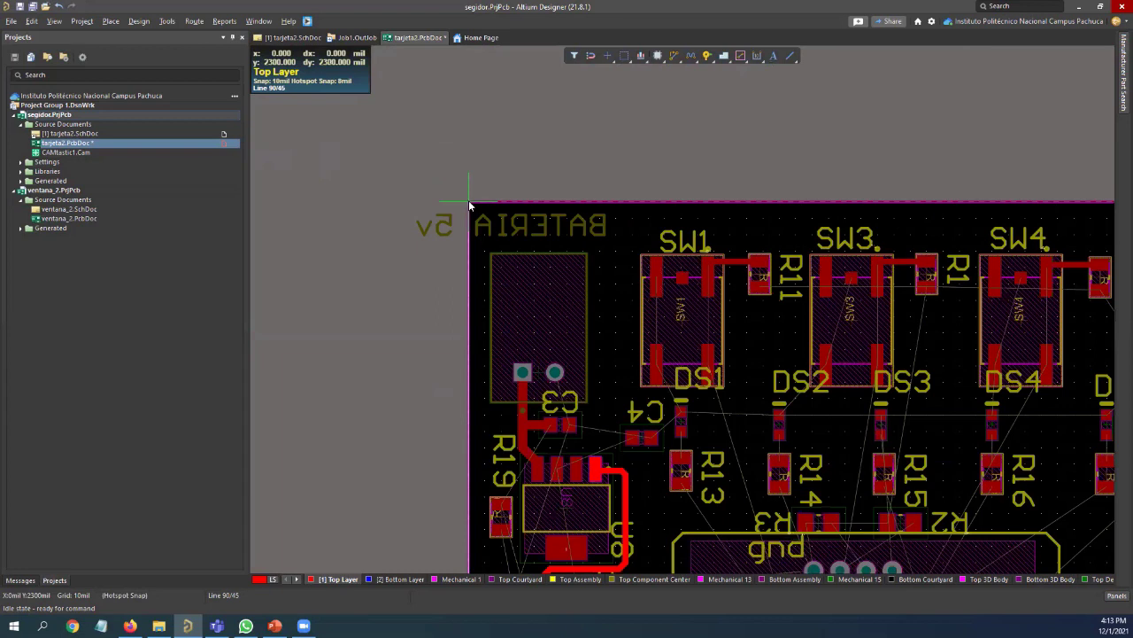
scroll(484, 227, "up", 2, "ctrl")
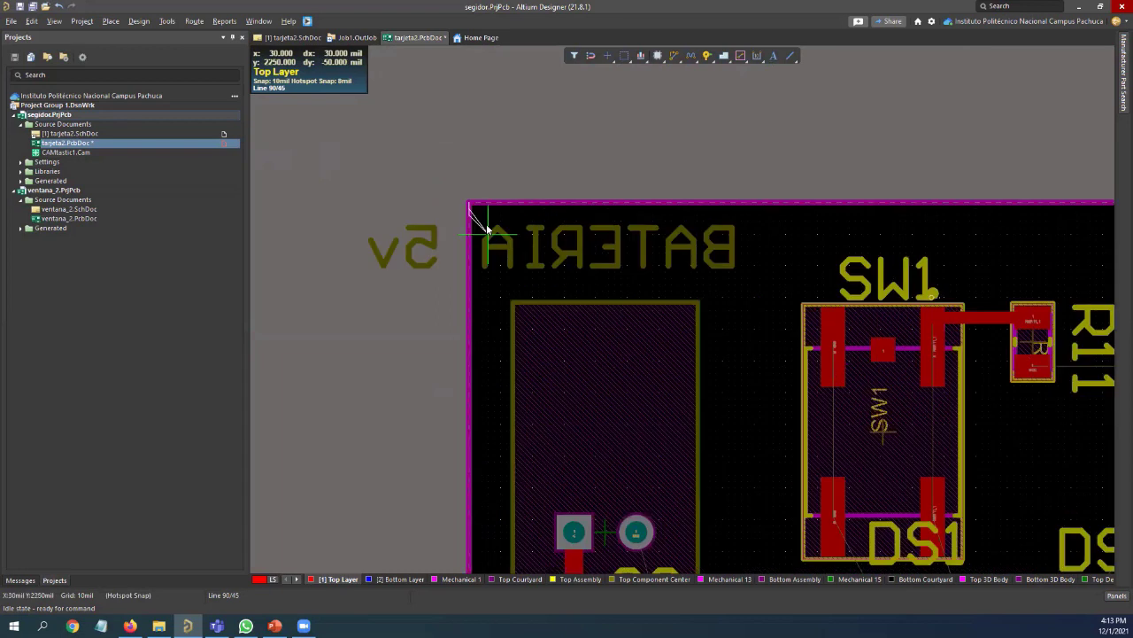
right_click(490, 226)
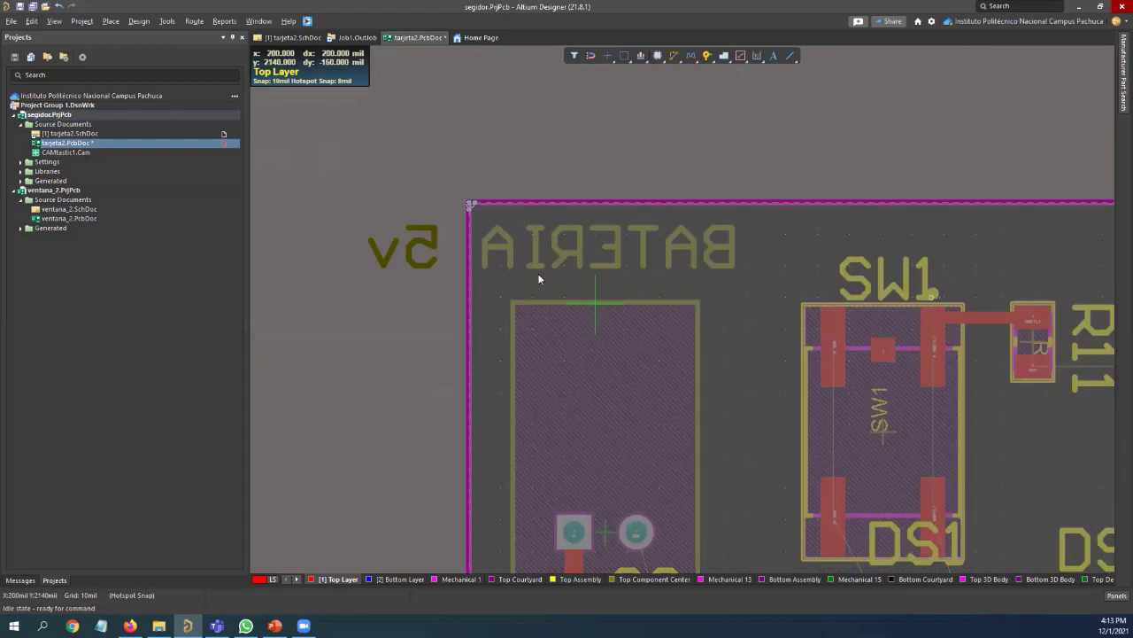
Assign the GND net to the Top Layer polygon pour and repour it
scroll(716, 346, "down", 3, "ctrl")
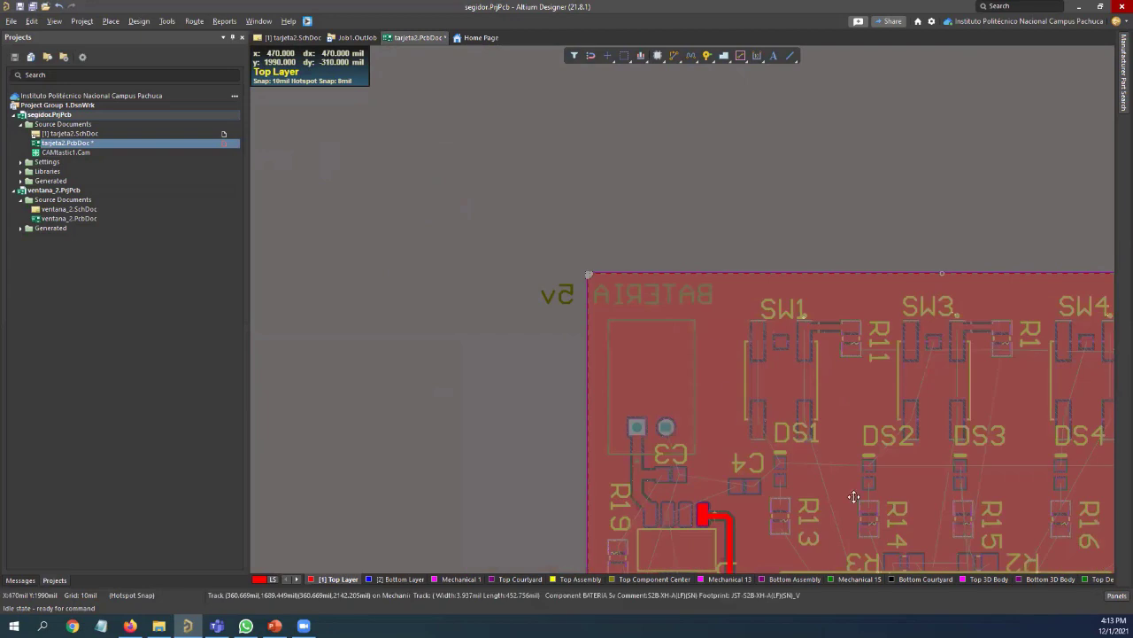
scroll(854, 496, "down", 2, "ctrl")
scroll(965, 500, "up", 2, "ctrl")
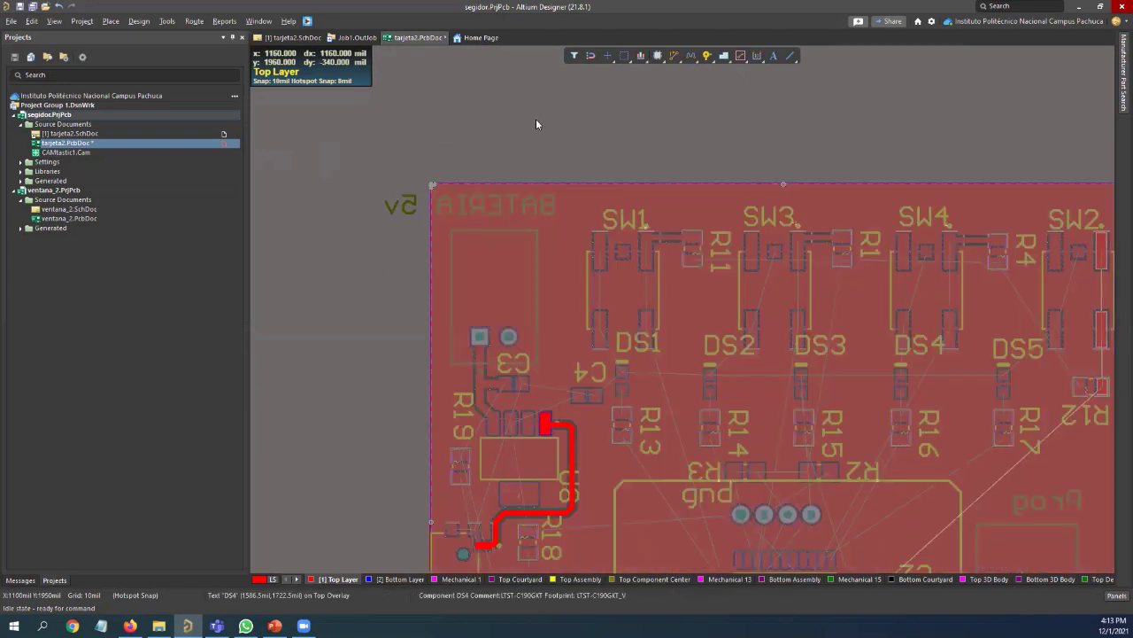
double_click(564, 229)
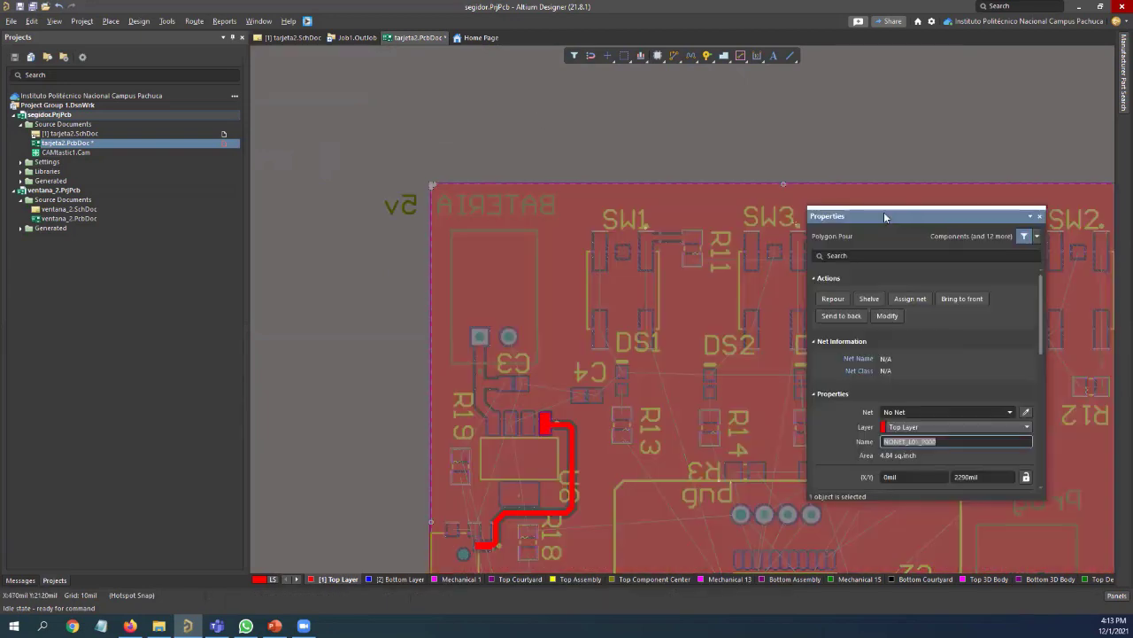
left_click_drag(893, 219, 900, 196)
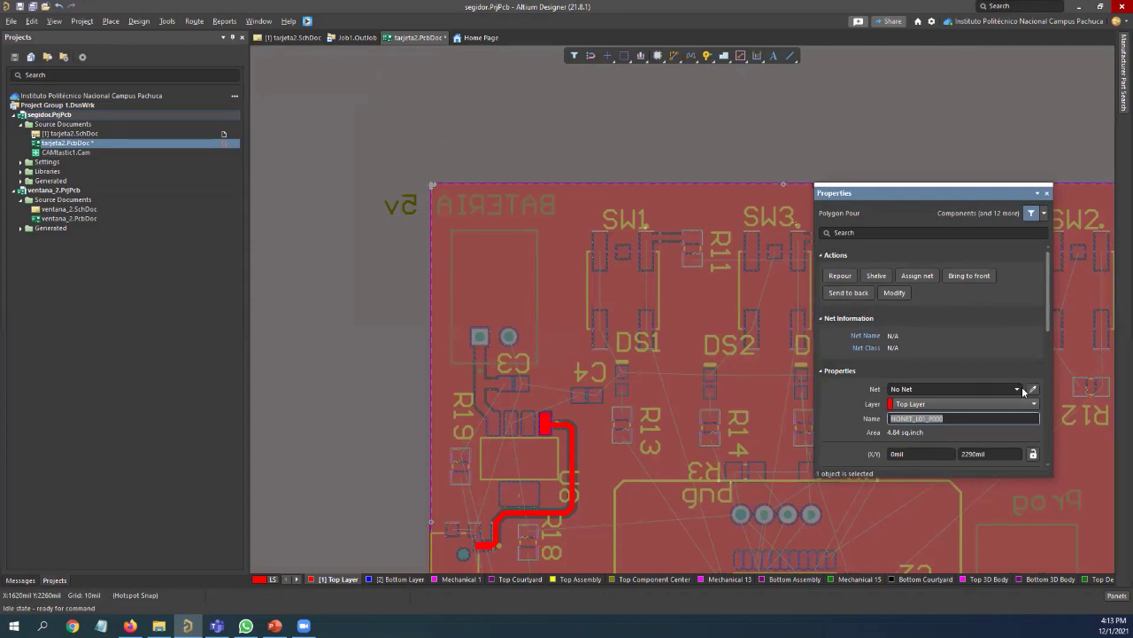
left_click(1020, 387)
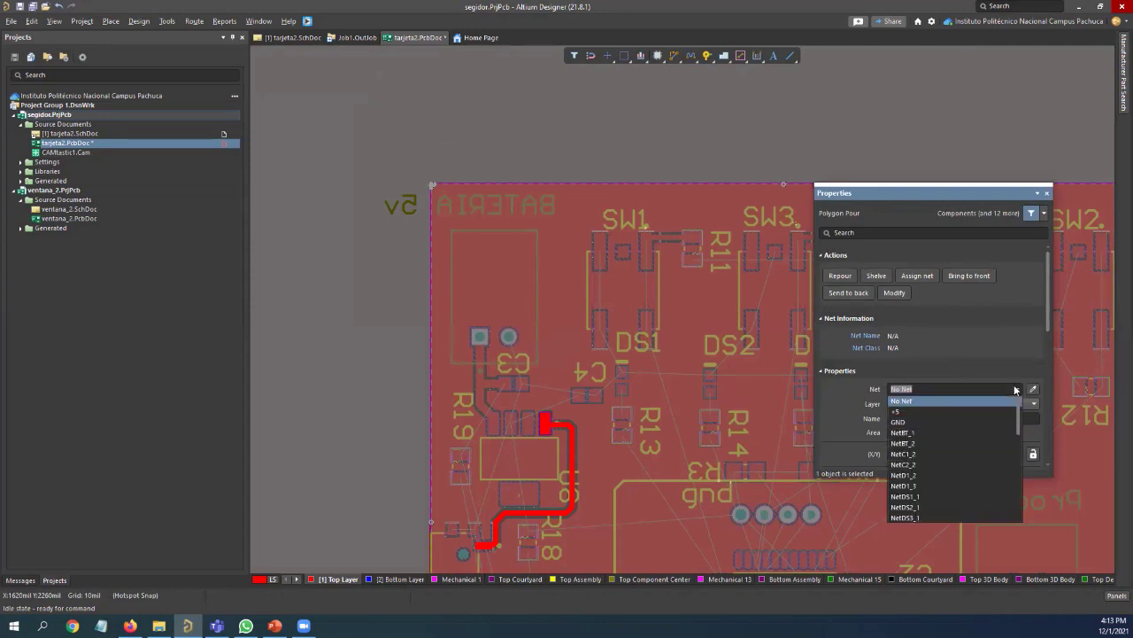
left_click(916, 423)
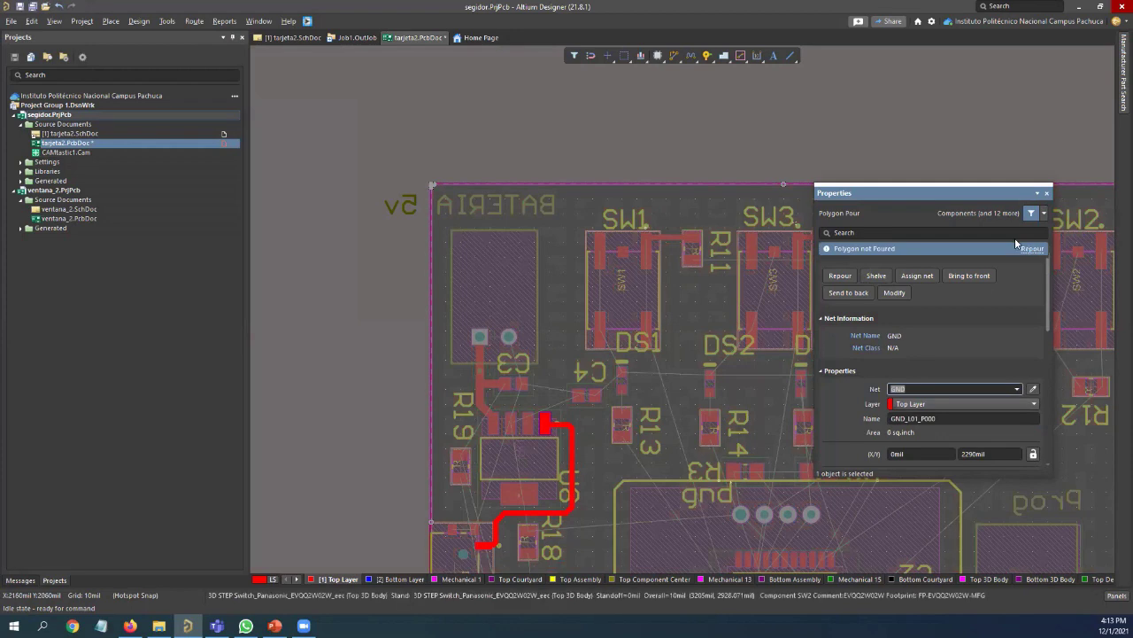
left_click(1034, 249)
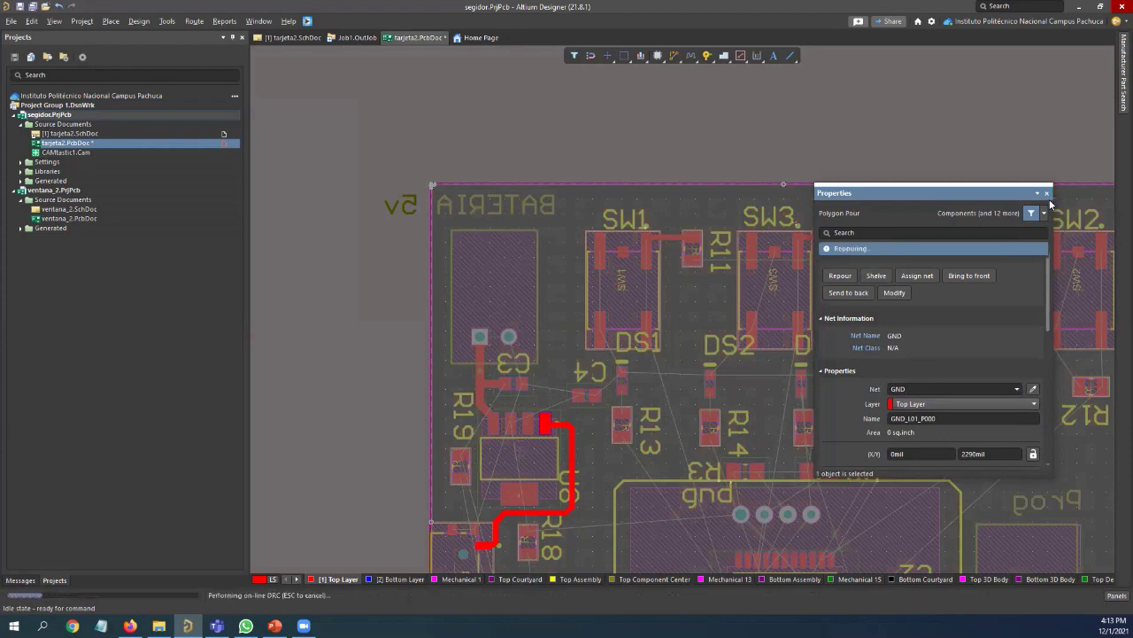
left_click(1046, 193)
Examine the GND pour's pad connections and clearances around the battery connector and SW1, and its coverage of the board
scroll(603, 248, "up", 2, "ctrl")
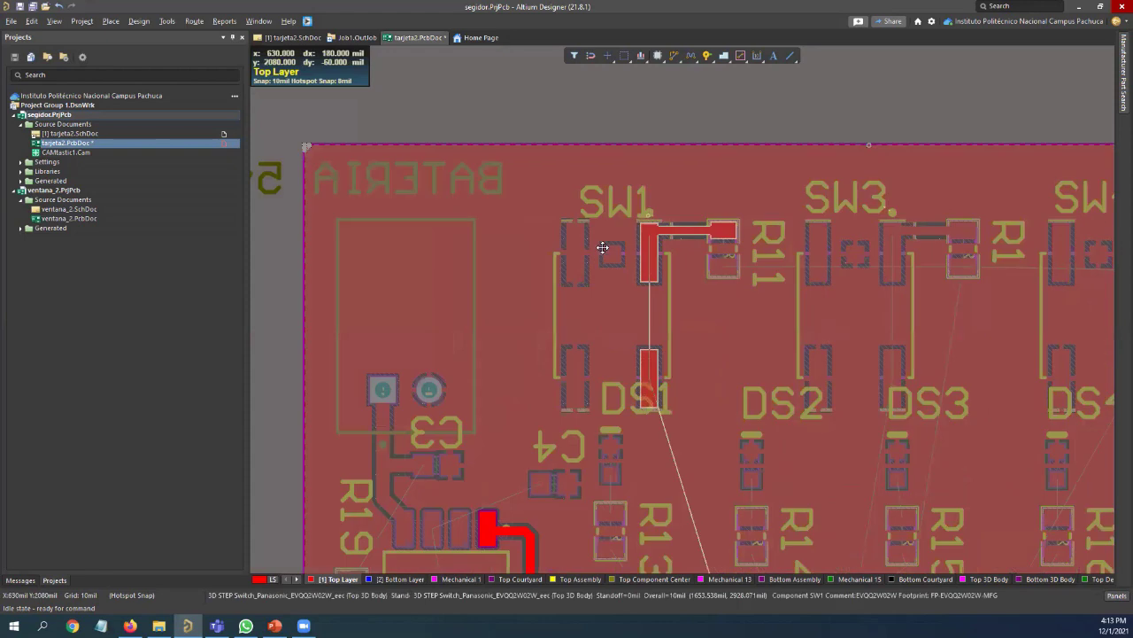
scroll(603, 248, "up", 2, "ctrl")
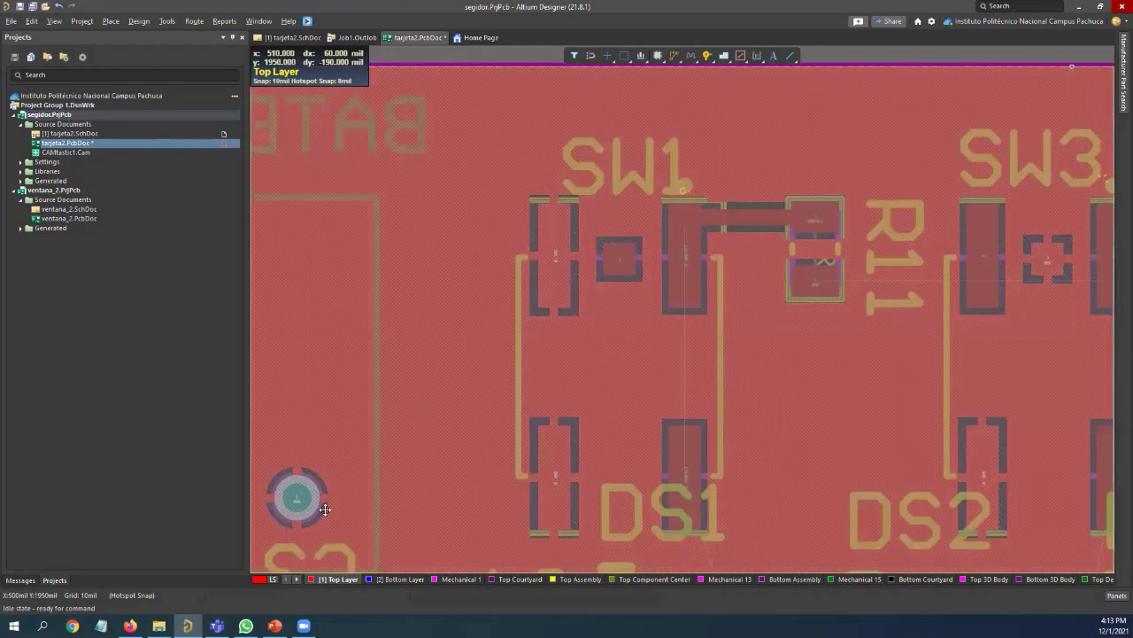
right_click_drag(325, 509, 399, 428)
scroll(399, 429, "down", 1, "ctrl")
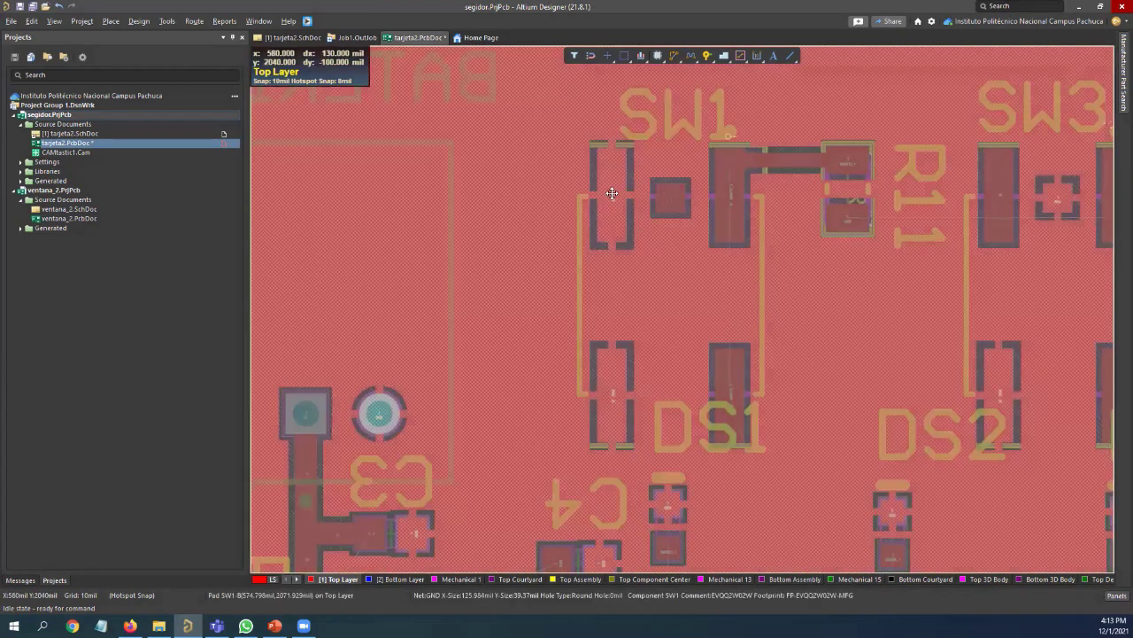
scroll(850, 328, "down", 2, "ctrl")
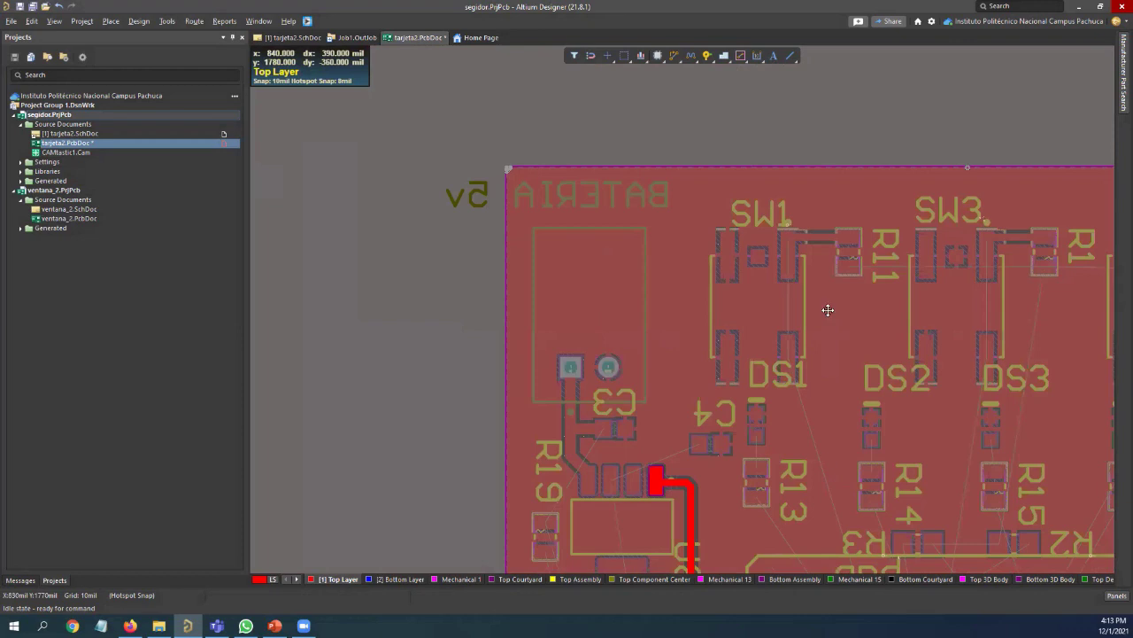
scroll(812, 260, "down", 1, "ctrl")
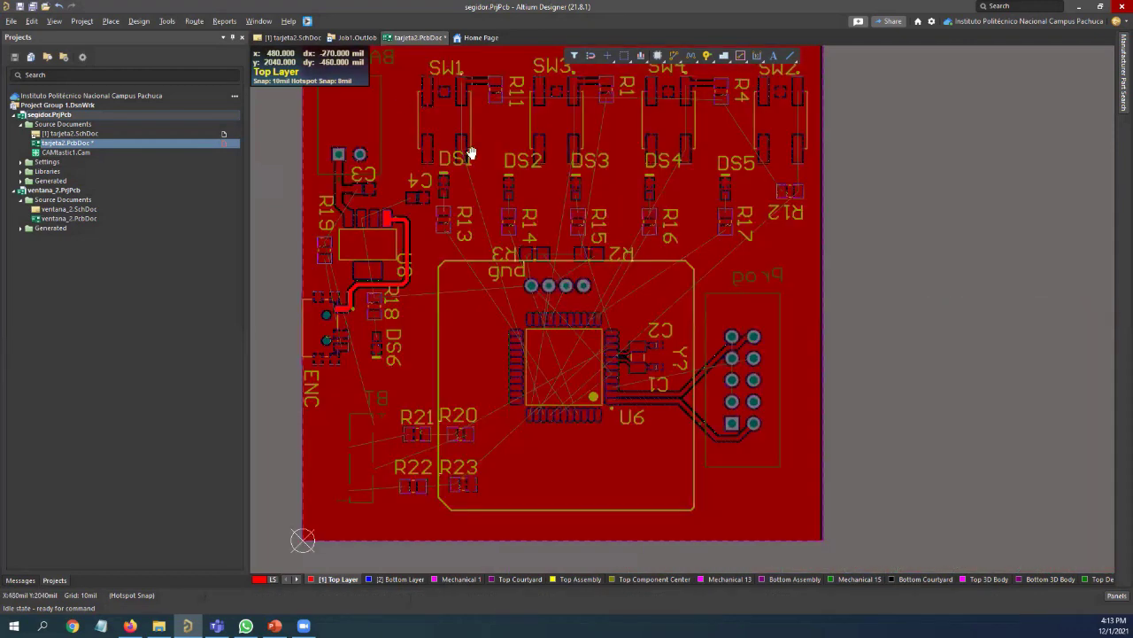
right_click_drag(681, 283, 741, 310)
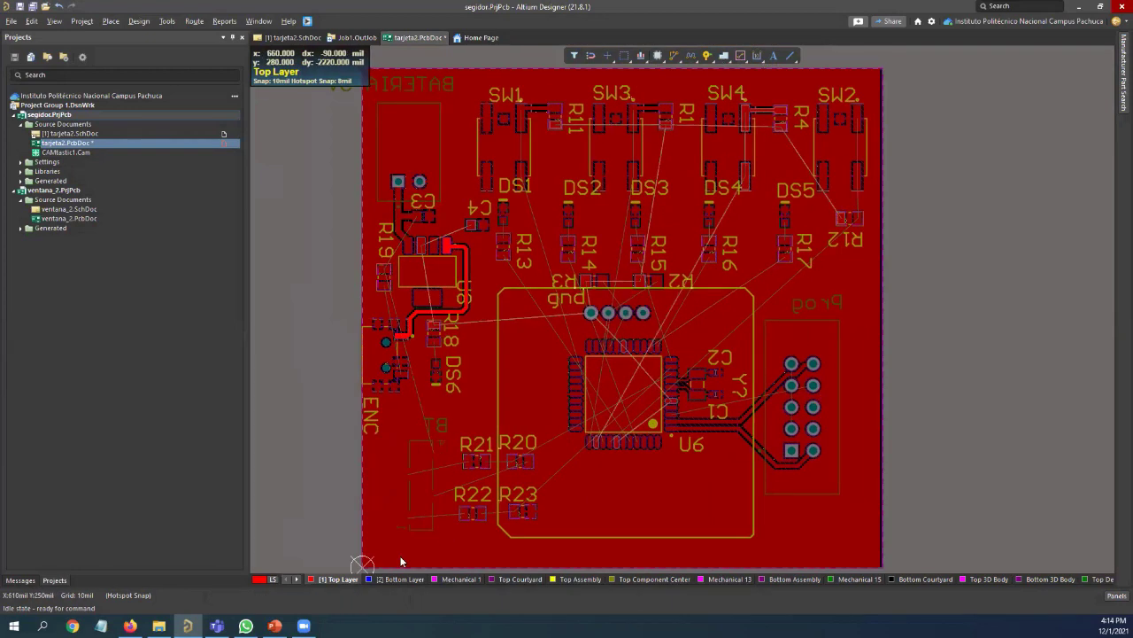
left_click(387, 582)
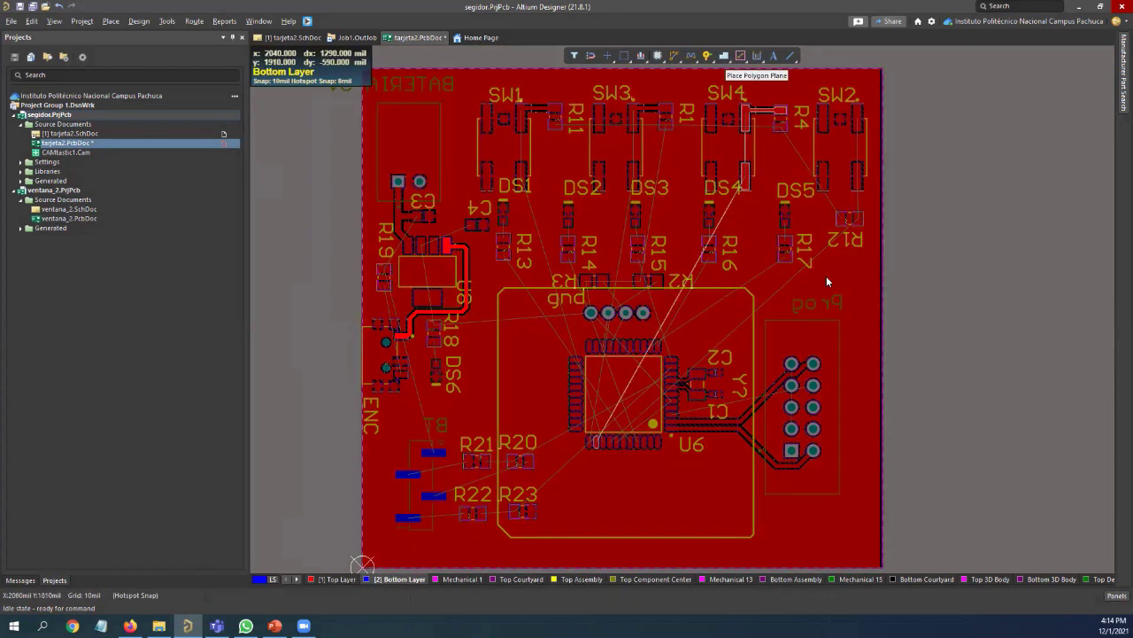
left_click(853, 291)
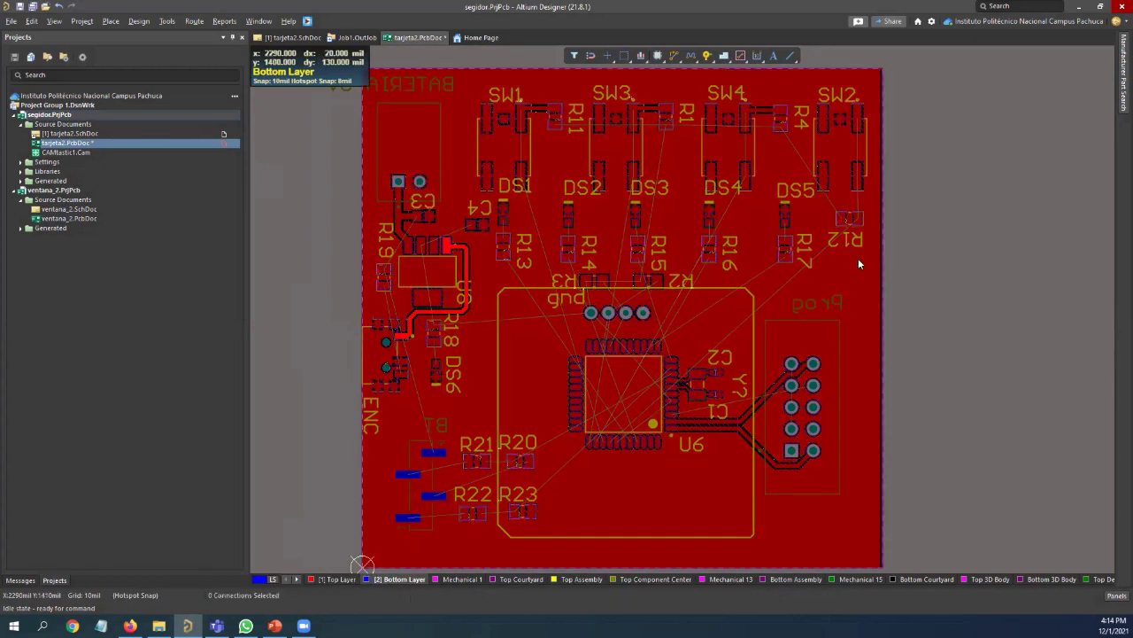
left_click(870, 76)
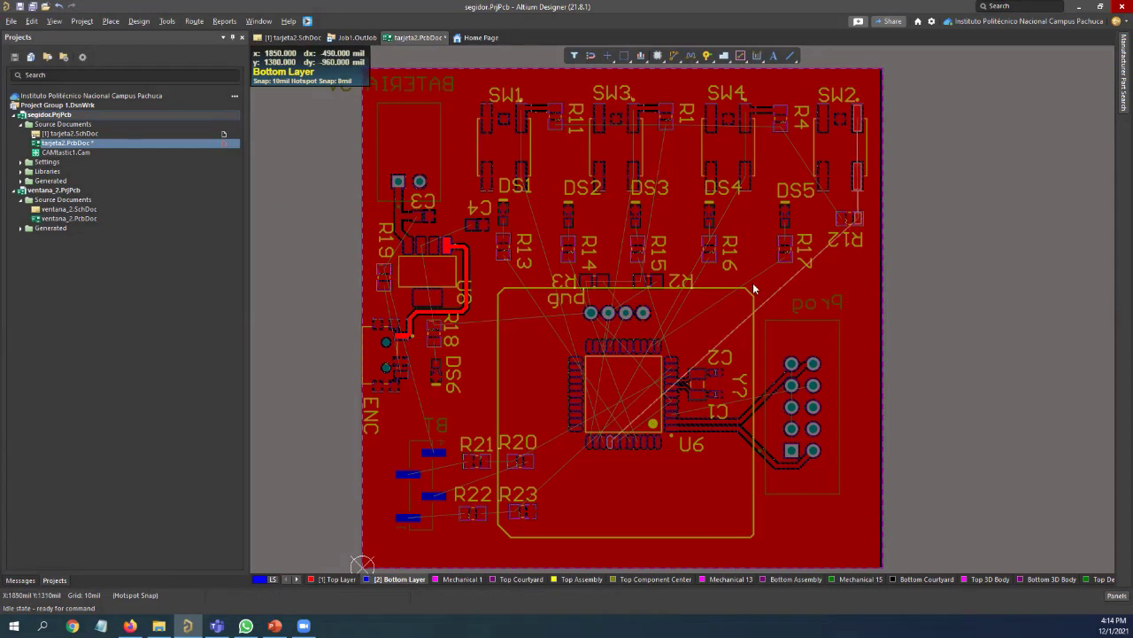
left_click(738, 262)
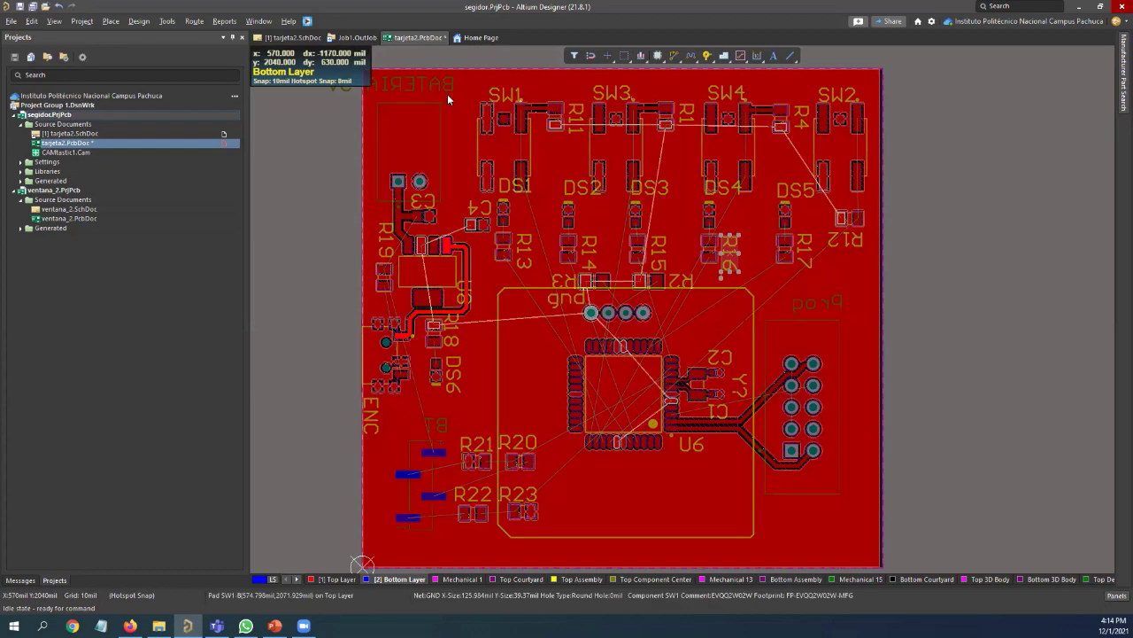
left_click(453, 91)
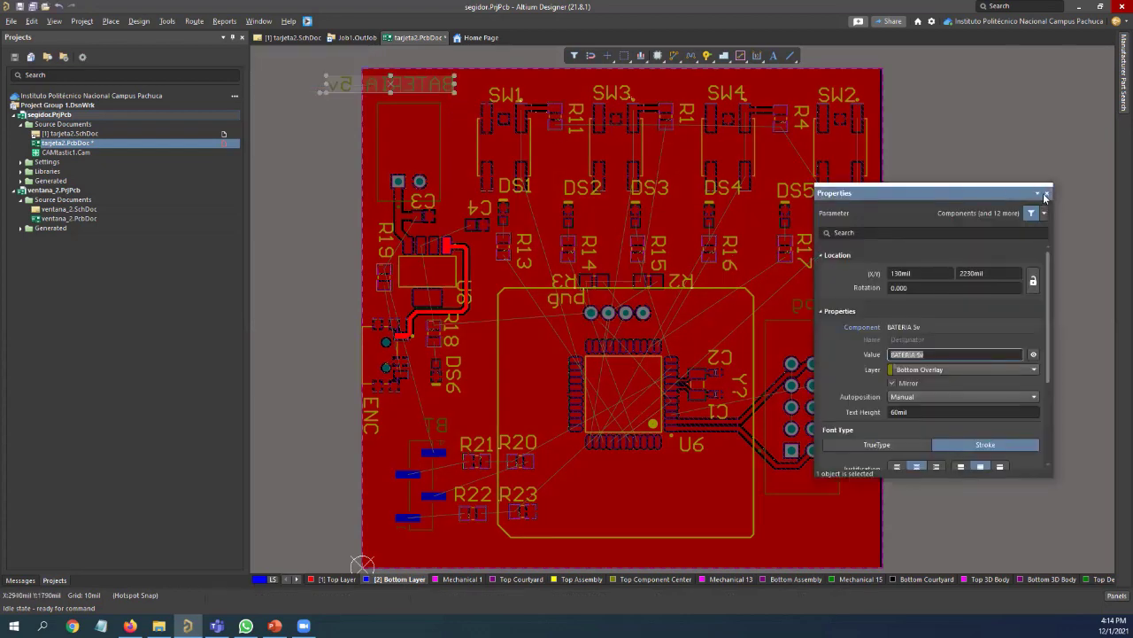
left_click(444, 153)
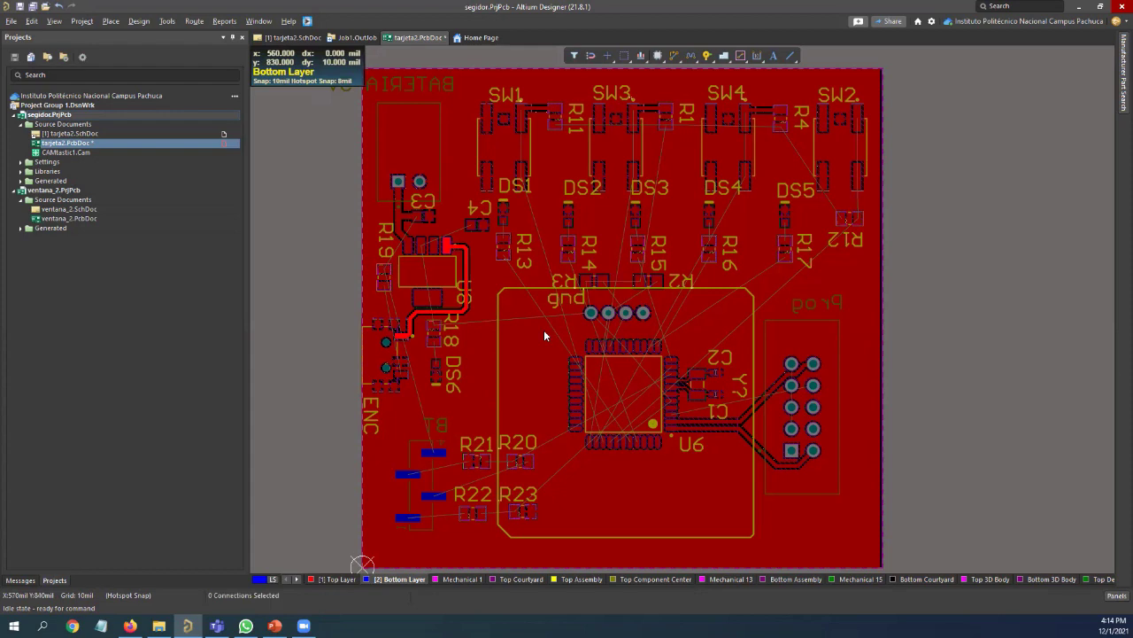
Make Top Layer active and change the GND polygon pour's layer to Bottom Layer in its properties
left_click(352, 579)
left_click(456, 134)
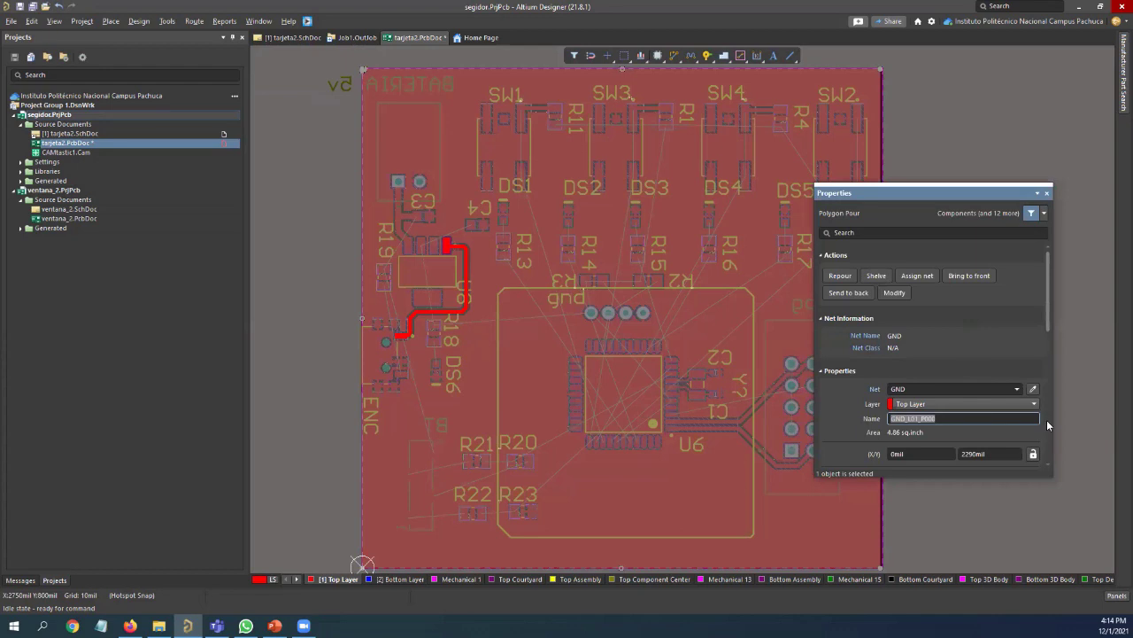
left_click(1034, 405)
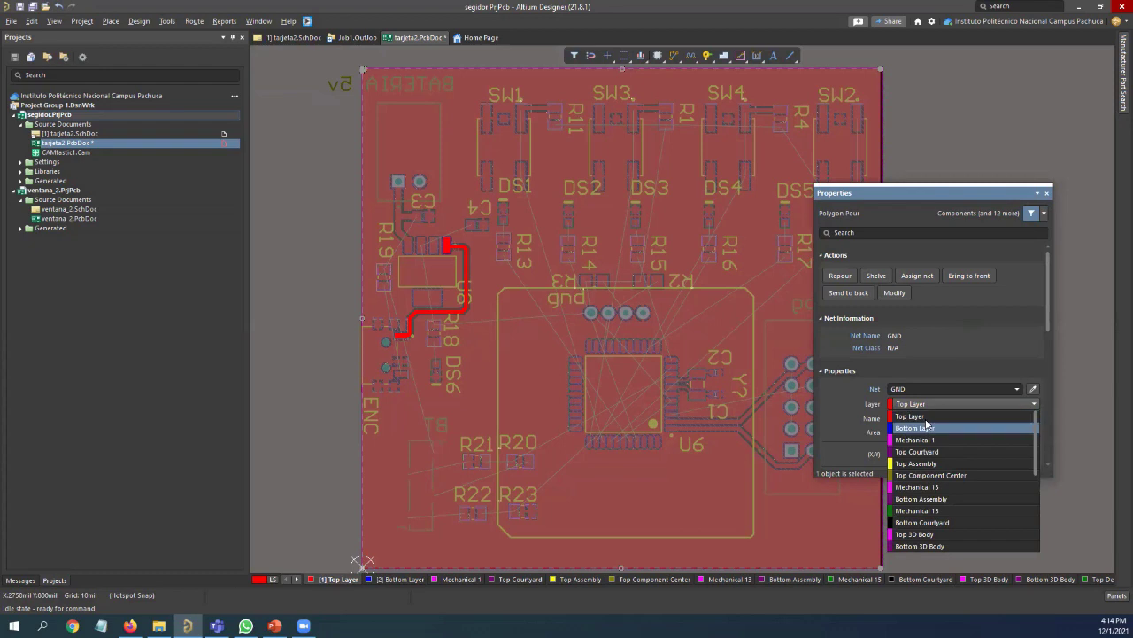
left_click(982, 359)
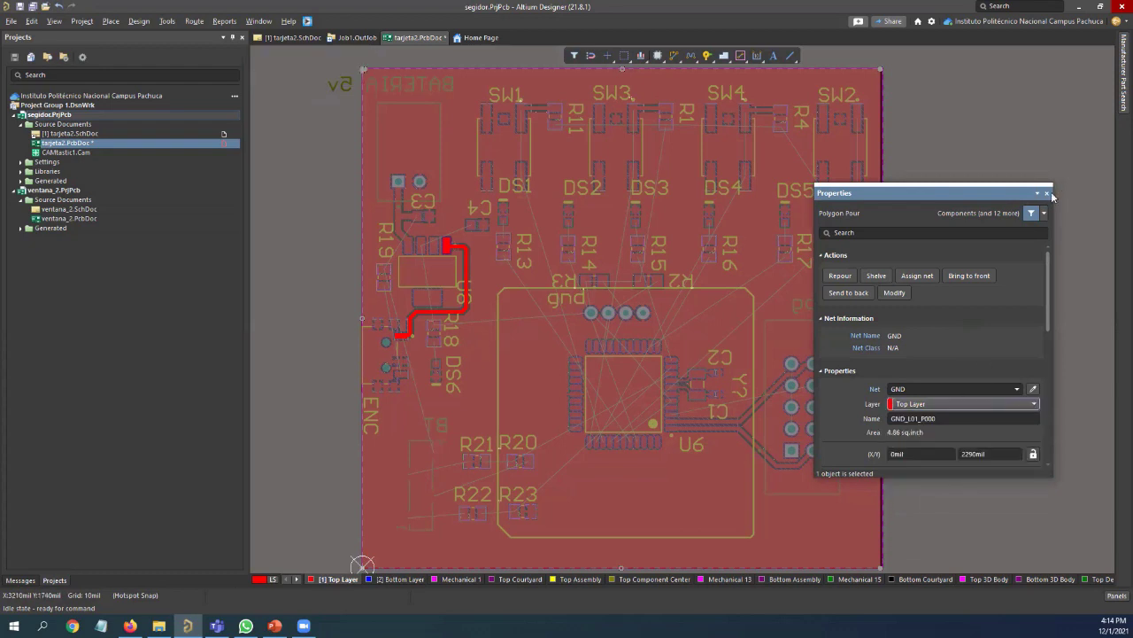
left_click(994, 403)
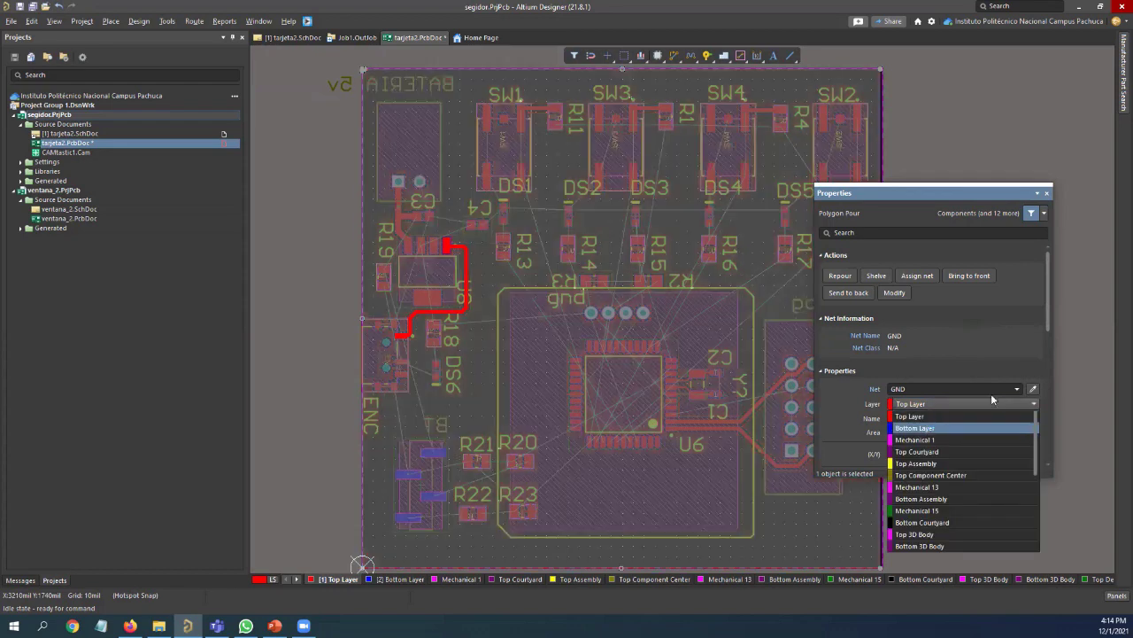
left_click(969, 390)
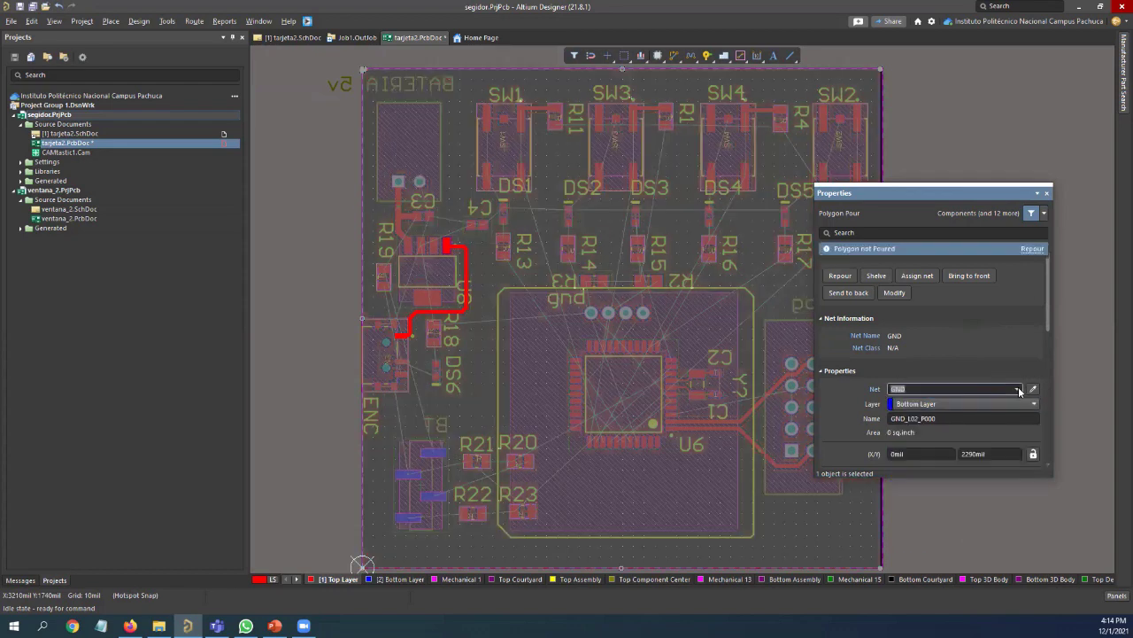
Look through the nets available for the polygon pour, down to VCC, and keep GND selected
left_click(1019, 390)
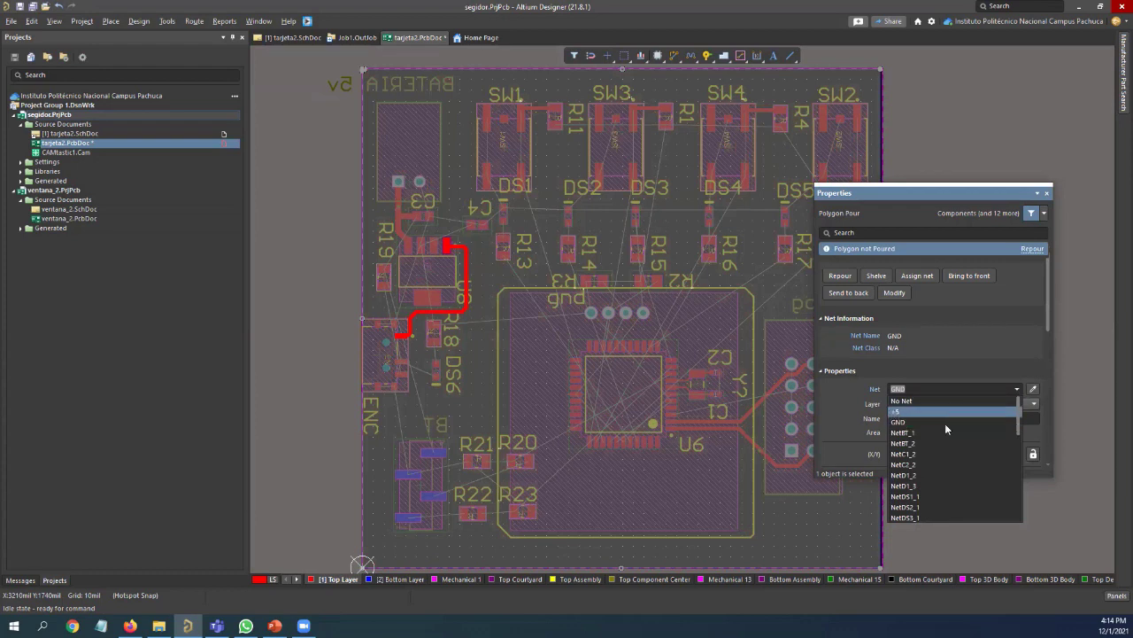
scroll(955, 425, "down", 8)
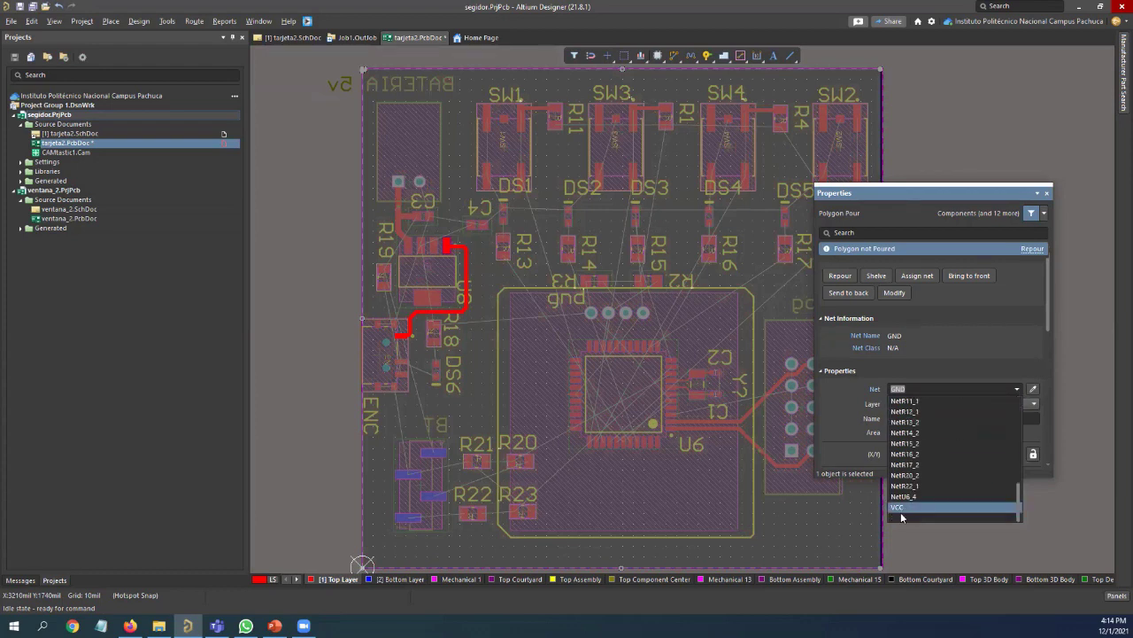
scroll(943, 438, "up", 8)
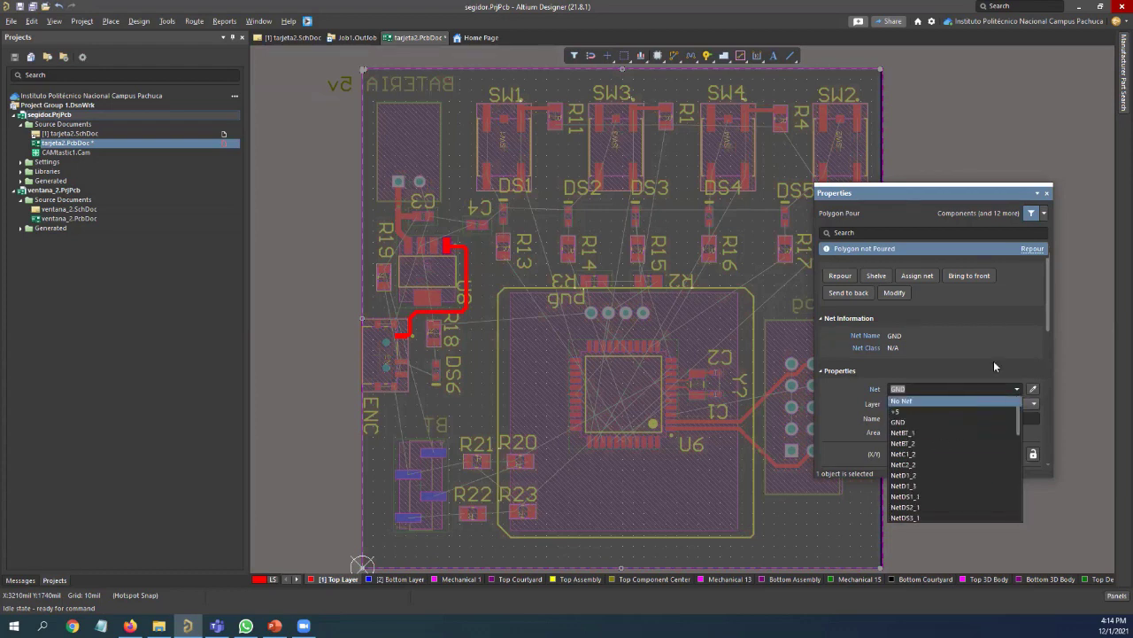
left_click(918, 420)
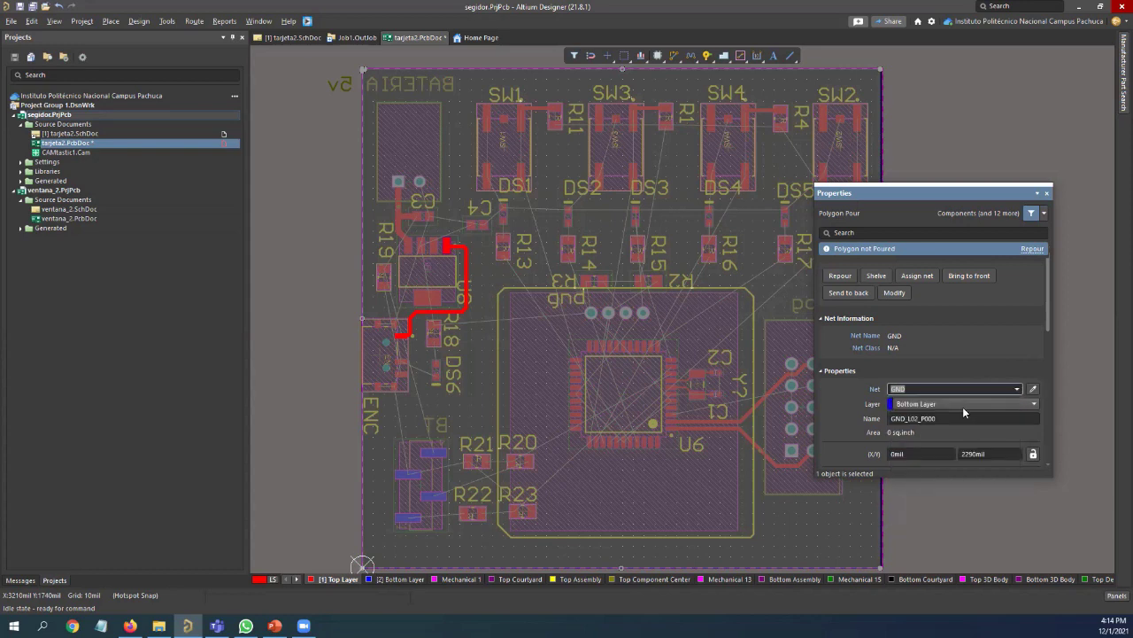
Set the GND polygon pour's layer to Top Layer, repour it, and close its properties
left_click(964, 403)
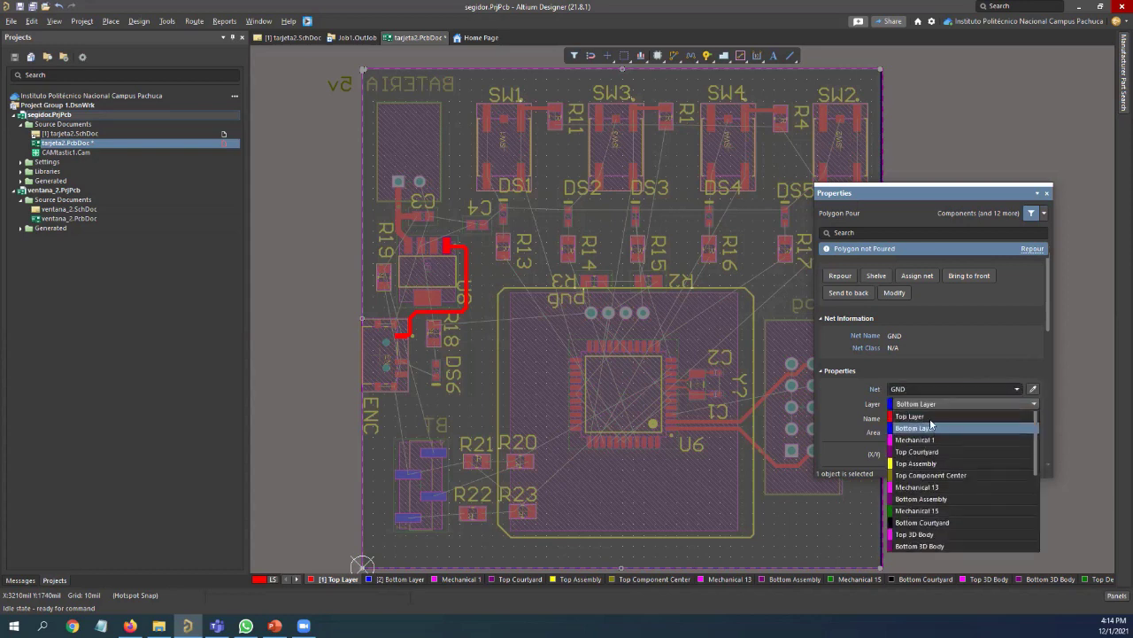
scroll(932, 423, "up", 1)
left_click(928, 416)
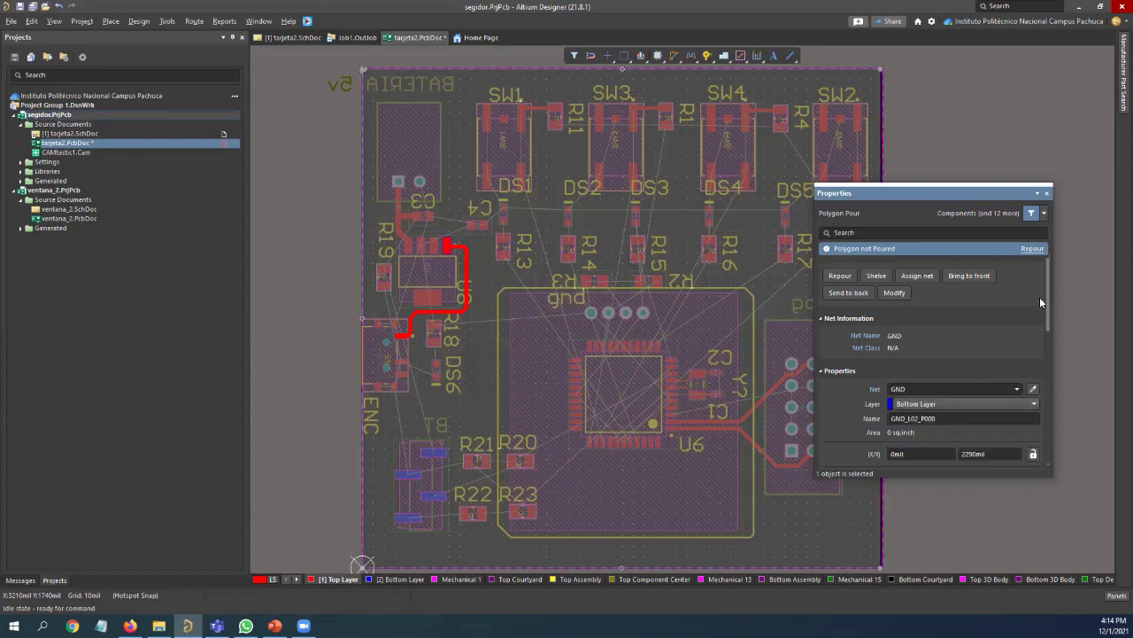
left_click(1033, 248)
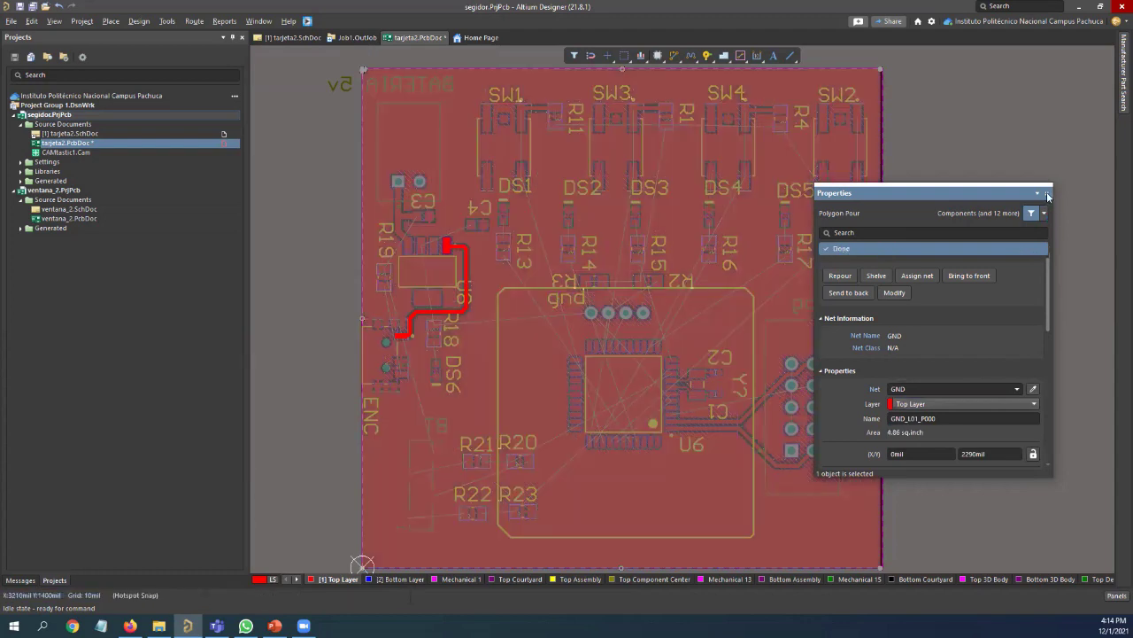
left_click(1048, 194)
left_click(965, 283)
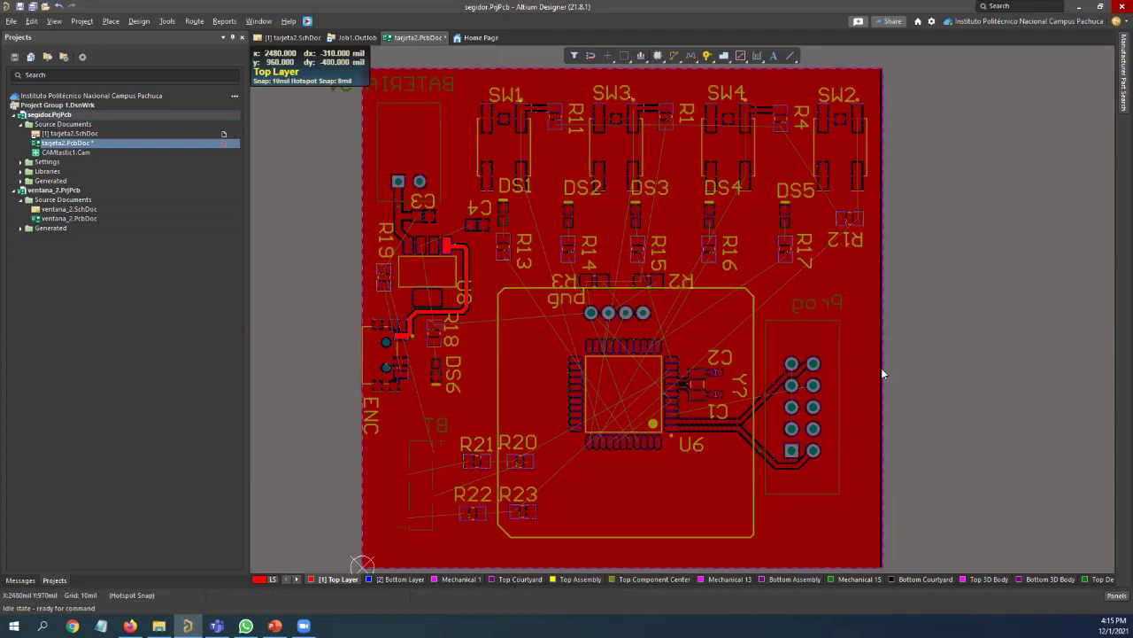
Examine the poured board in 3D, checking the copper clearances around the Prog connector pins, the U8 regulator and the battery connector
scroll(882, 373, "down", 2, "ctrl")
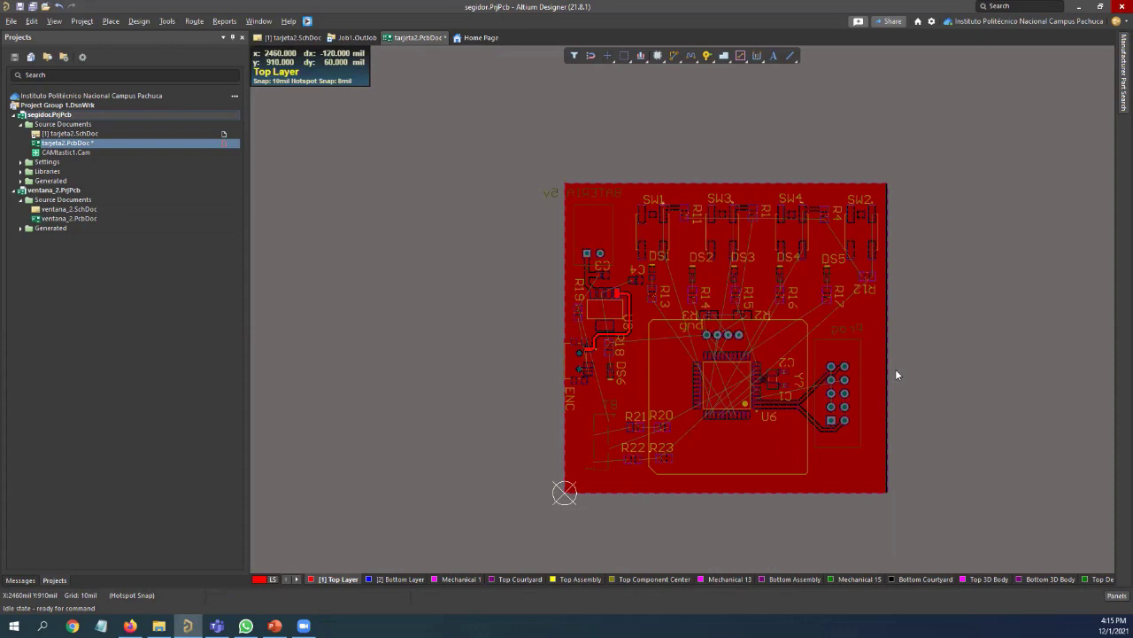
key("3")
scroll(782, 376, "up", 3, "ctrl")
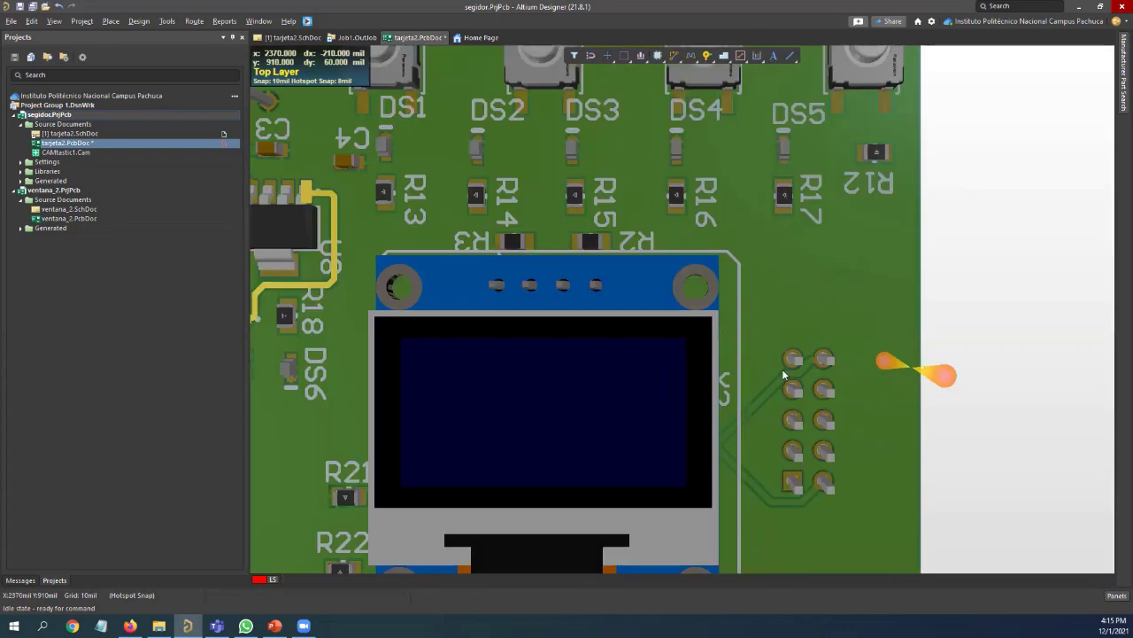
scroll(799, 429, "up", 5, "ctrl")
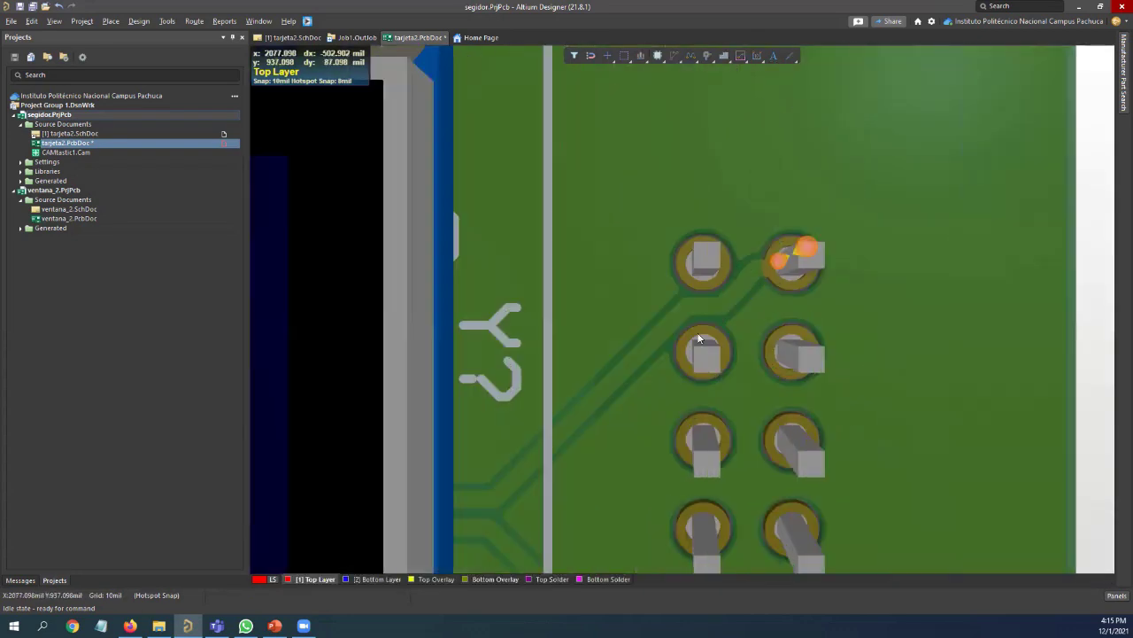
scroll(569, 417, "down", 3, "ctrl")
right_click_drag(618, 262, 990, 250)
scroll(828, 341, "down", 3, "ctrl")
scroll(682, 347, "down", 2, "ctrl")
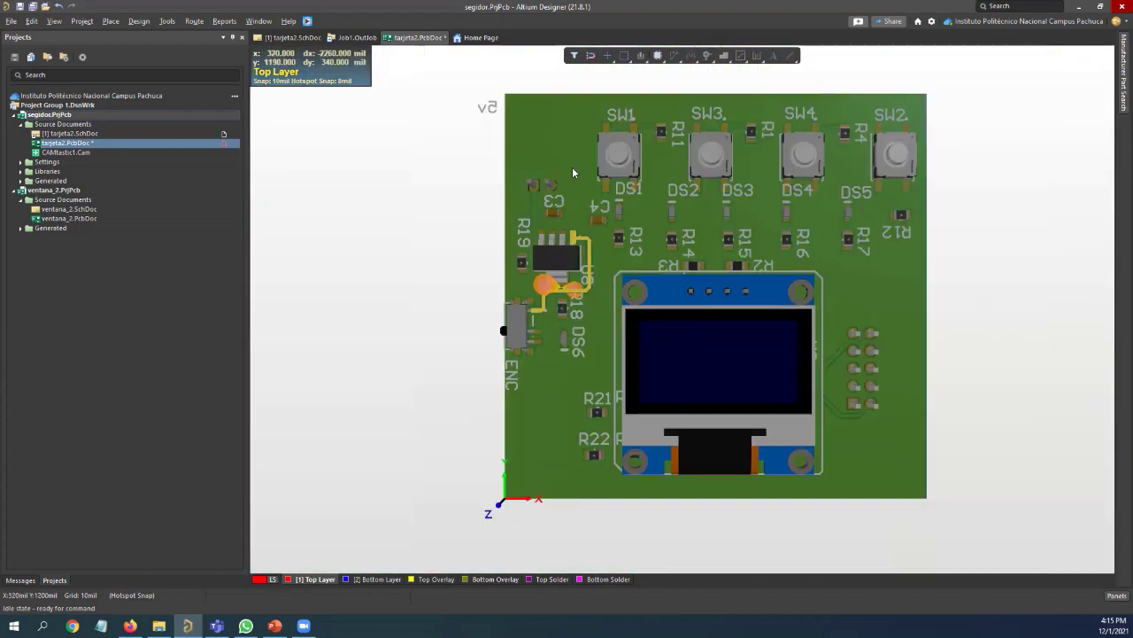
scroll(588, 217, "up", 4, "ctrl")
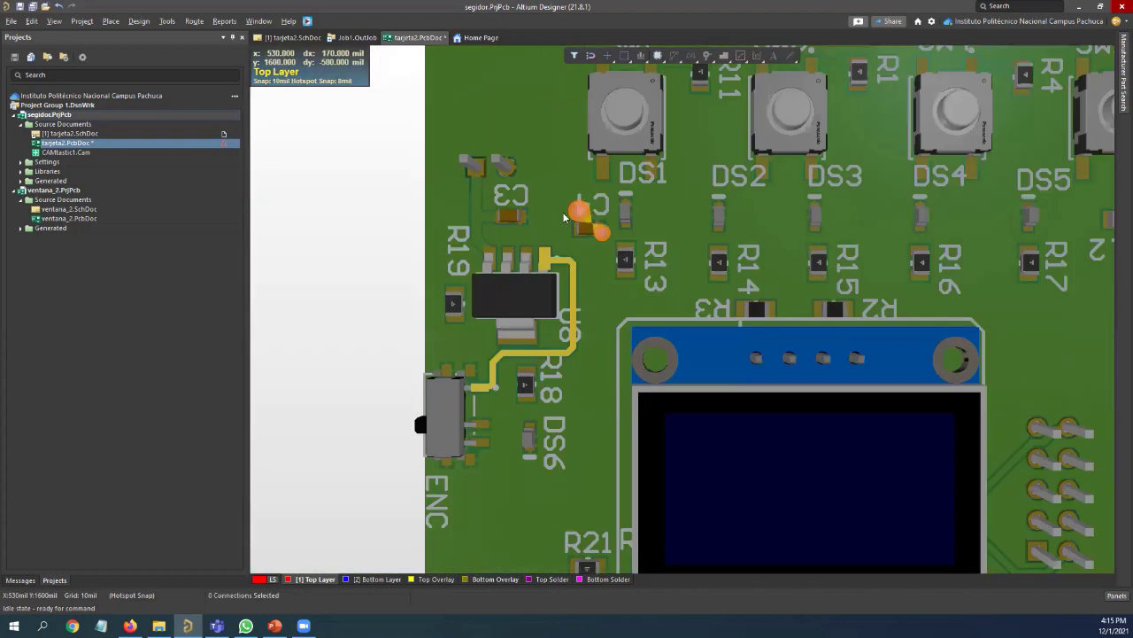
scroll(861, 214, "down", 1, "ctrl")
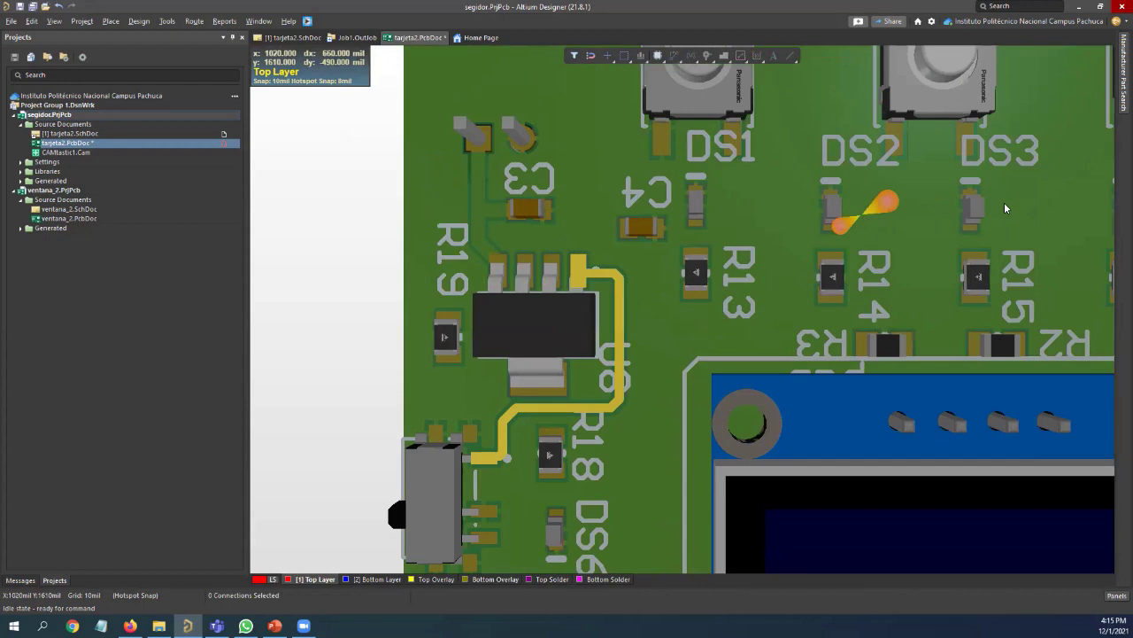
scroll(1050, 259, "down", 3, "ctrl")
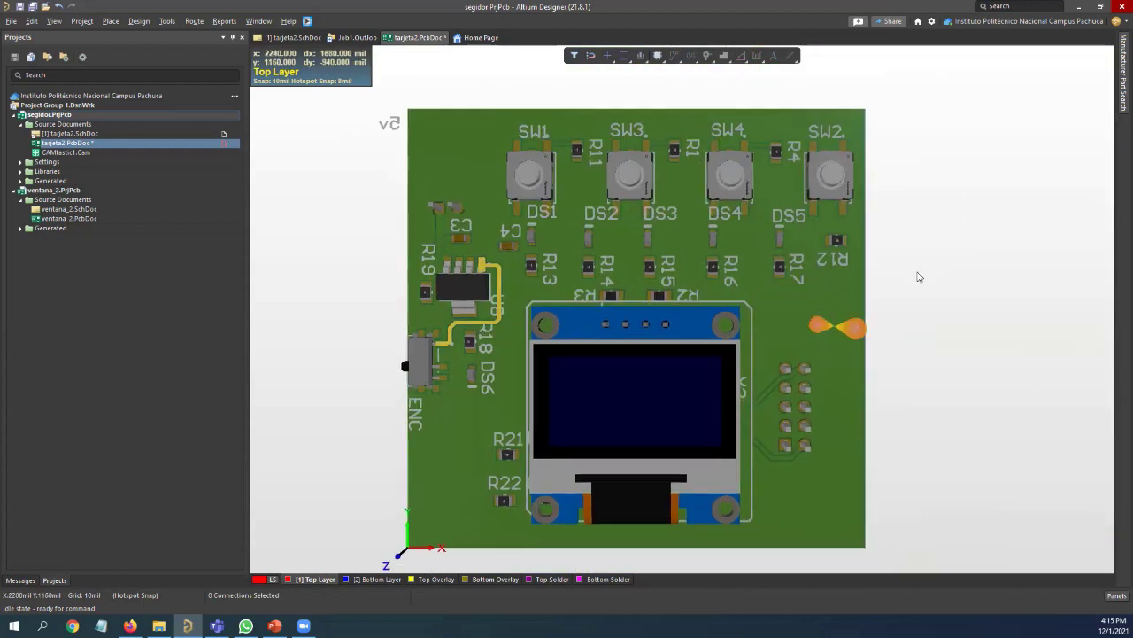